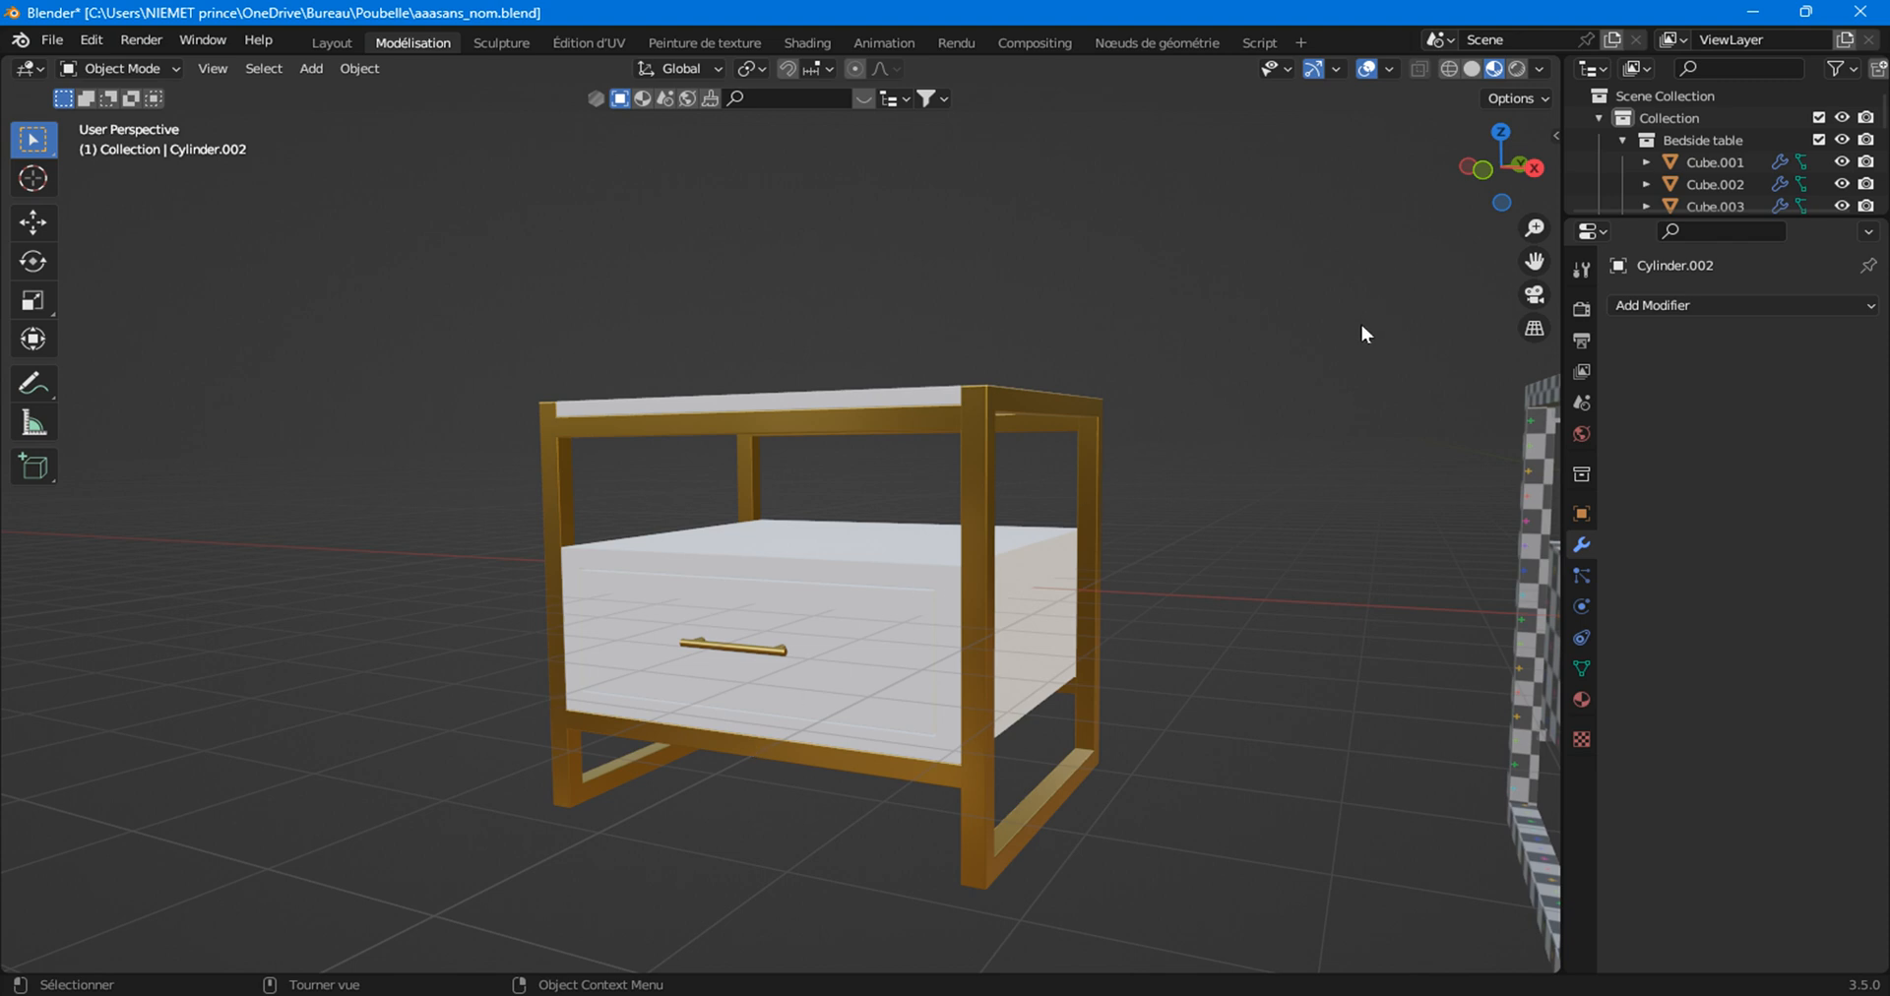
# Examine the checker-textured bedside table beside the gold-framed one, checking its top, corners and drawer front from several angles.
pyautogui.moveTo(1365, 325); pyautogui.dragTo(1431, 299, button='middle')
pyautogui.moveTo(1532, 262); pyautogui.dragTo(1158, 368)
pyautogui.moveTo(919, 640); pyautogui.dragTo(936, 683, button='middle')
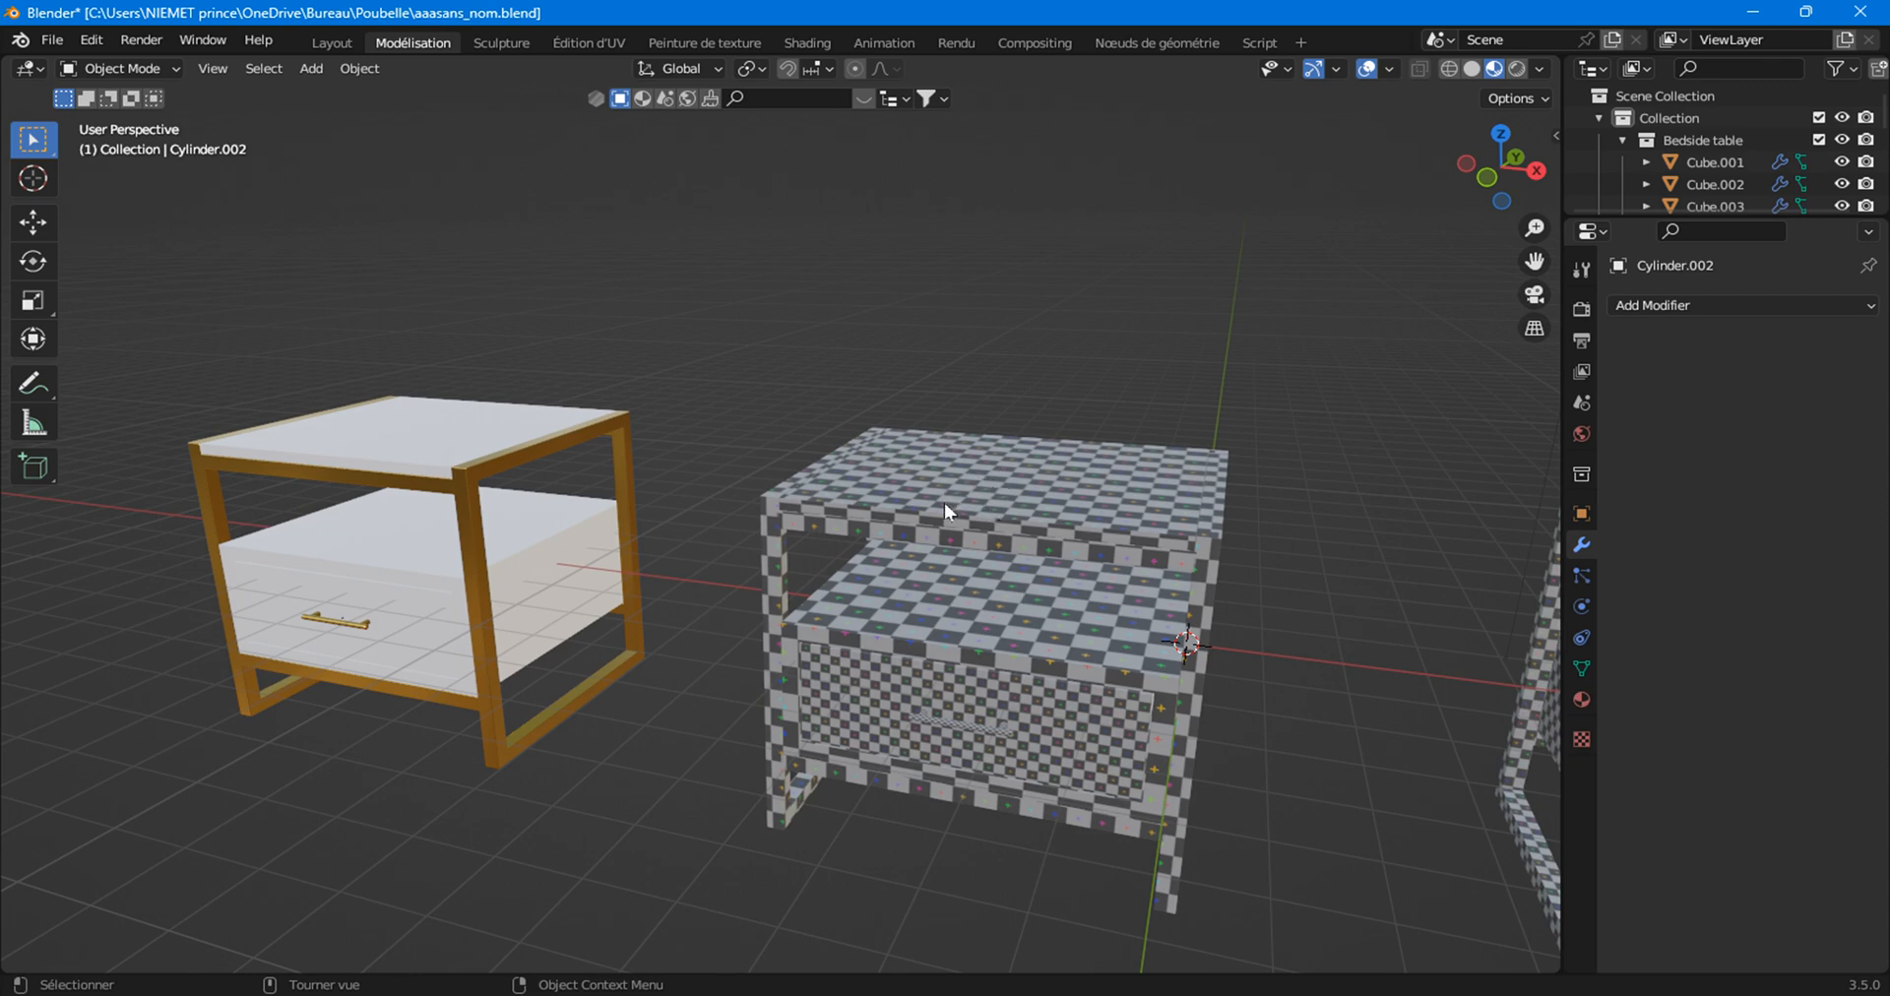
pyautogui.moveTo(1006, 778); pyautogui.dragTo(1001, 570, button='middle')
pyautogui.scroll(3, 987, 747)
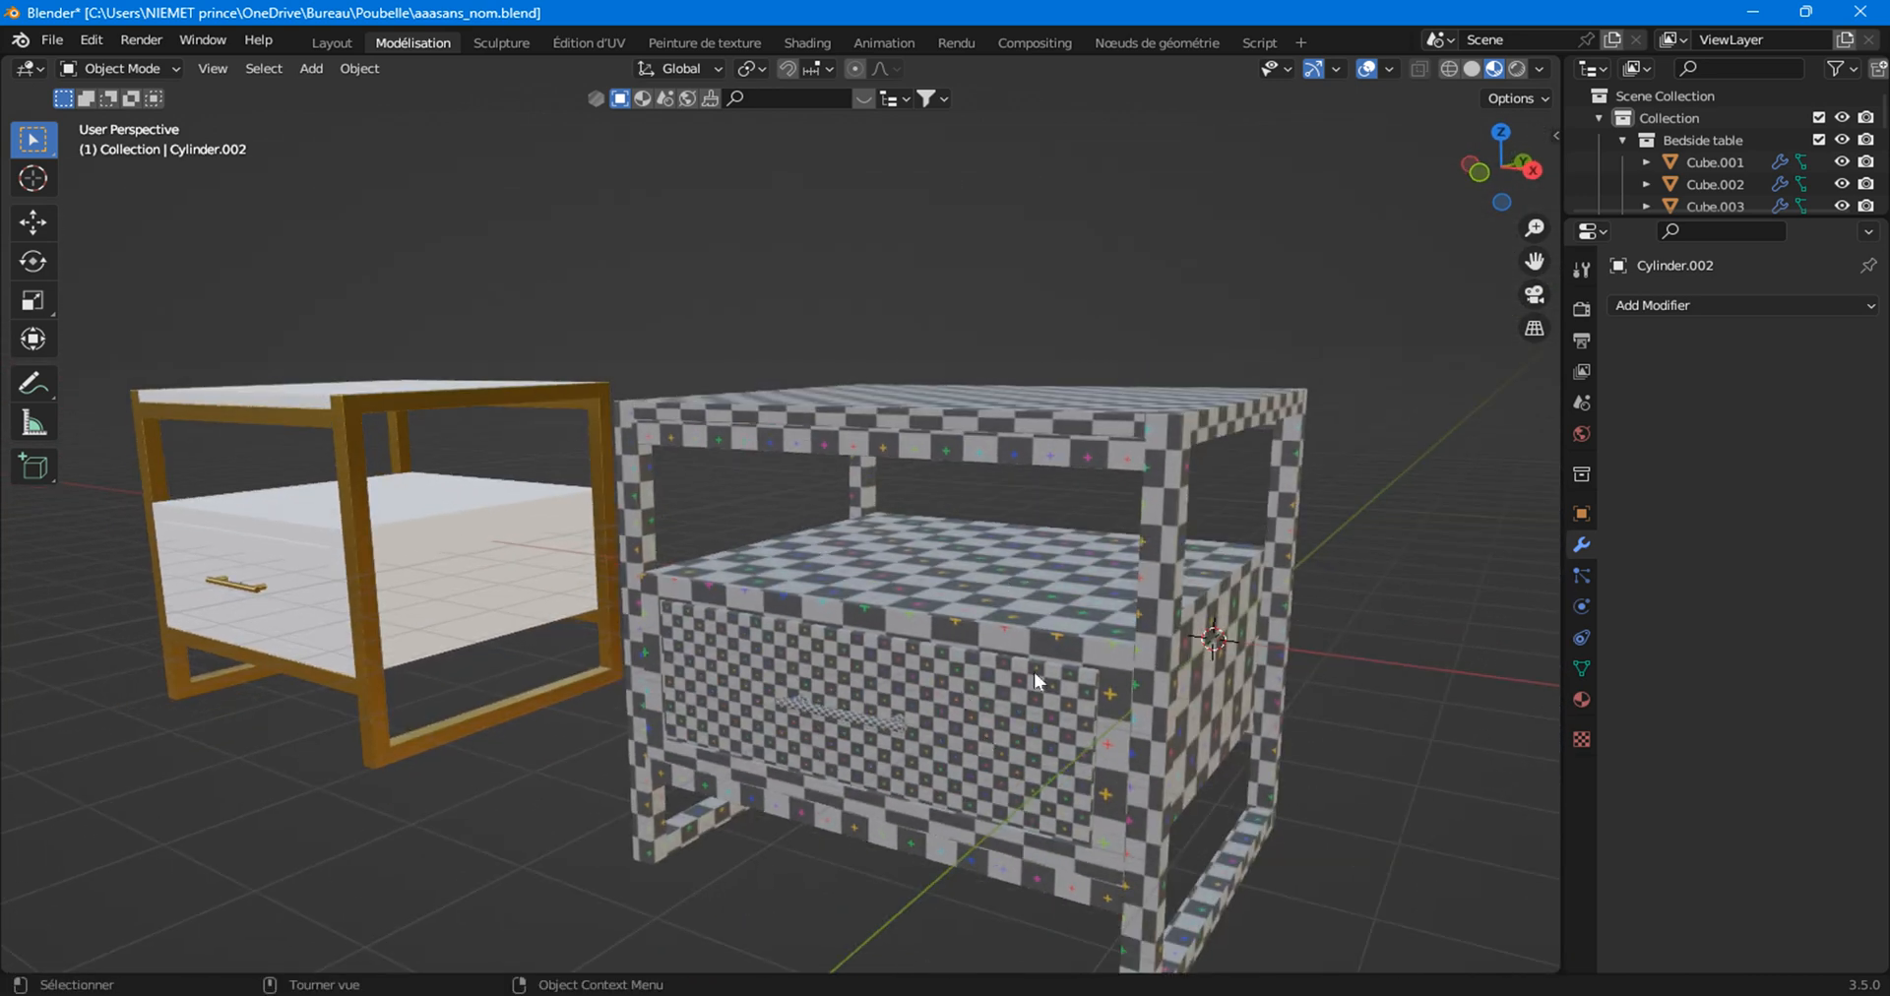
pyautogui.moveTo(1033, 671); pyautogui.dragTo(853, 551, button='middle')
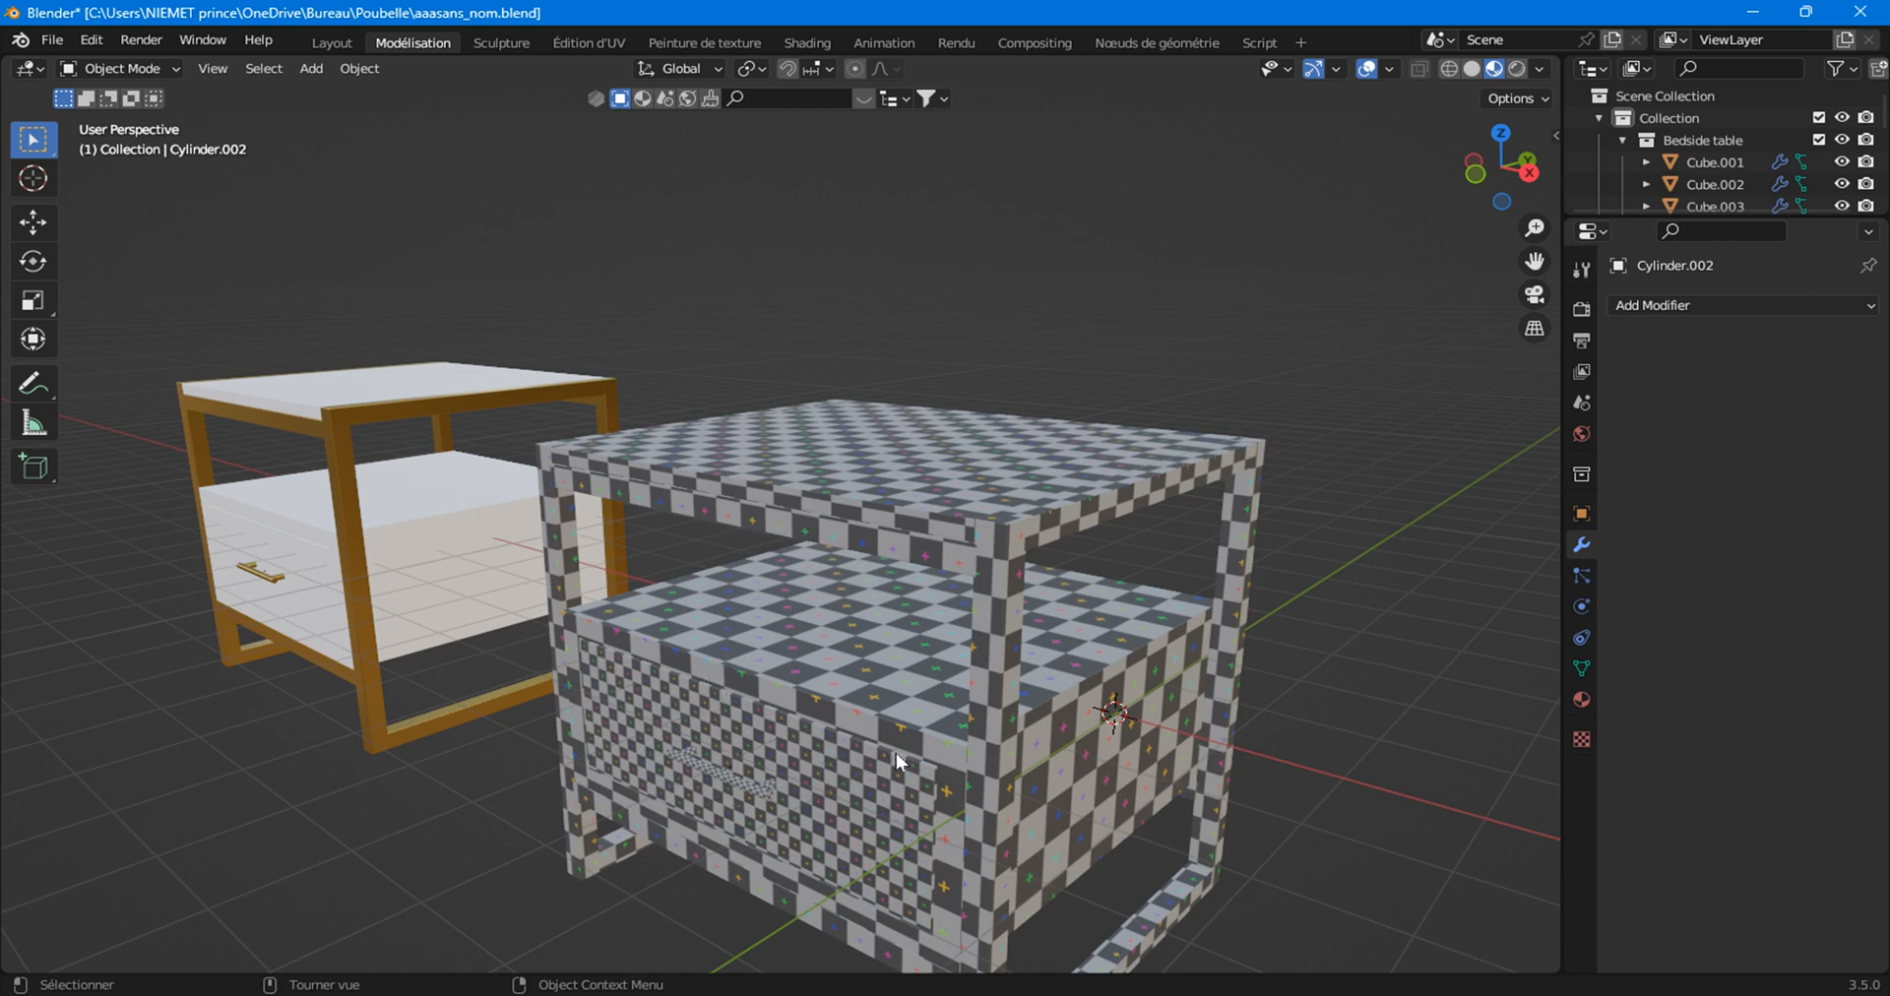
pyautogui.scroll(5, 990, 730)
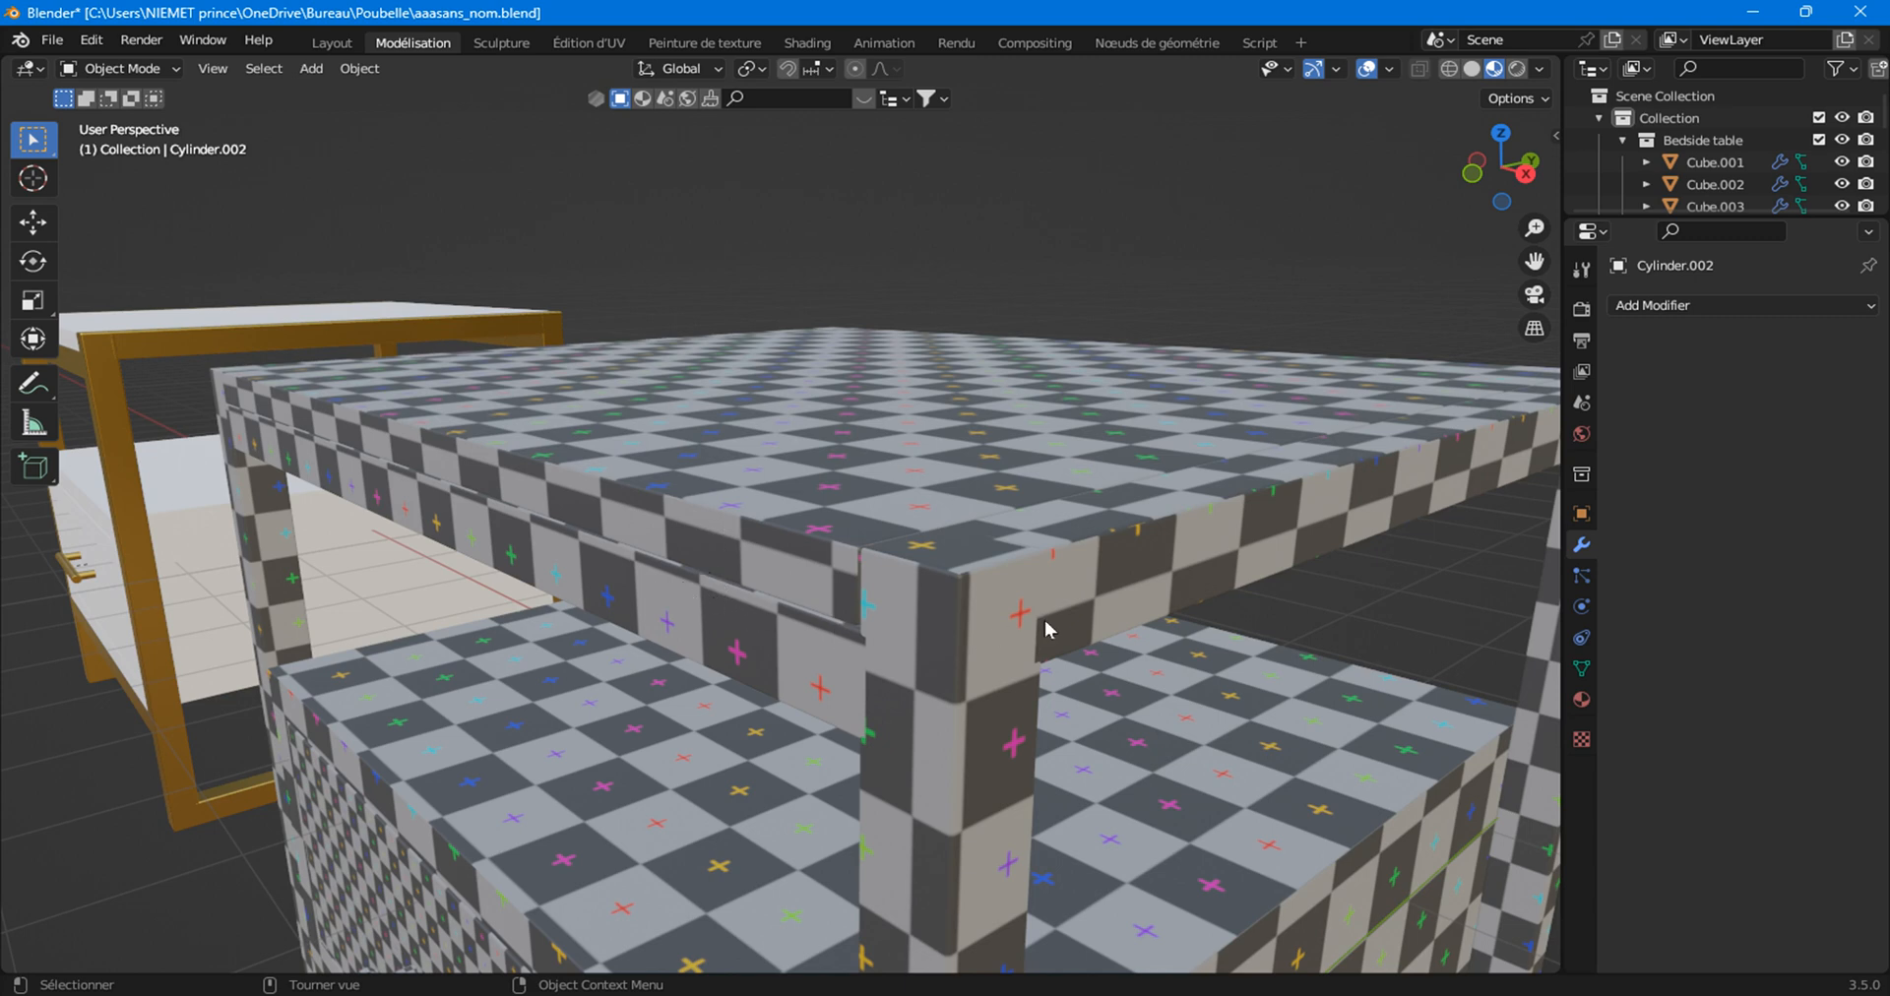
pyautogui.moveTo(1049, 630); pyautogui.dragTo(920, 612, button='middle')
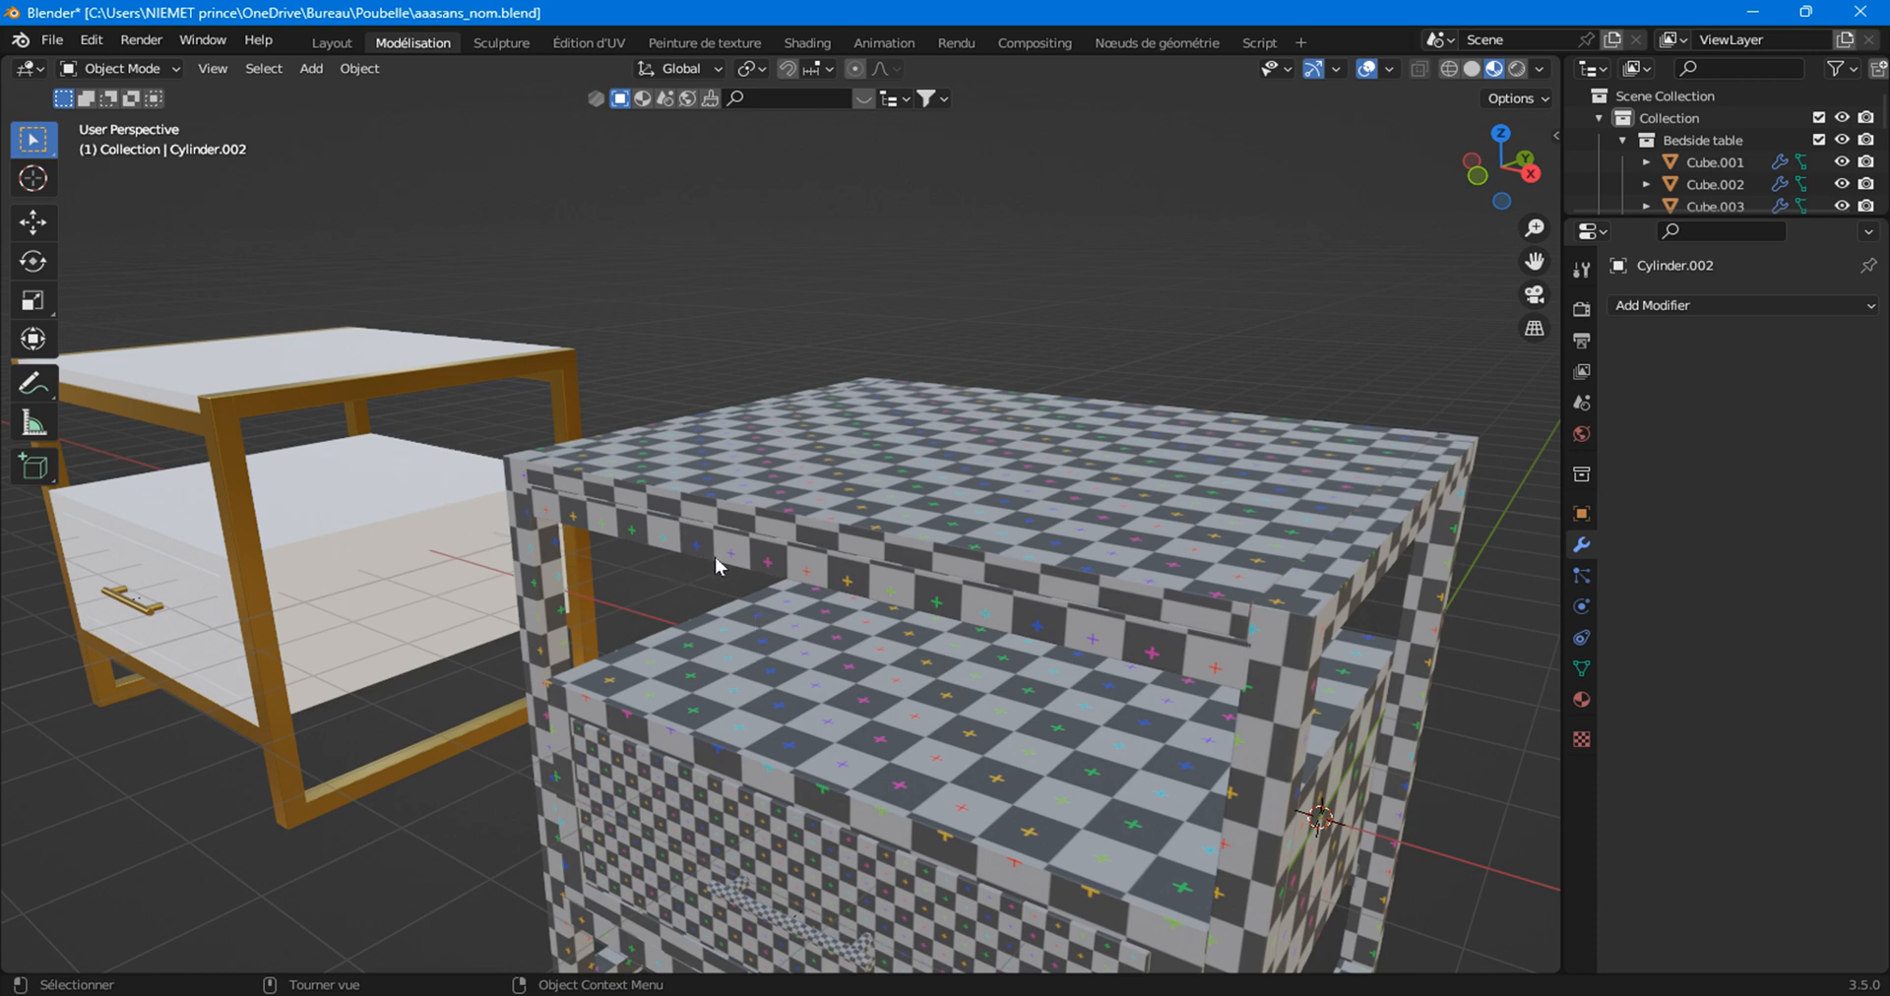
pyautogui.moveTo(907, 568); pyautogui.dragTo(898, 505, button='middle')
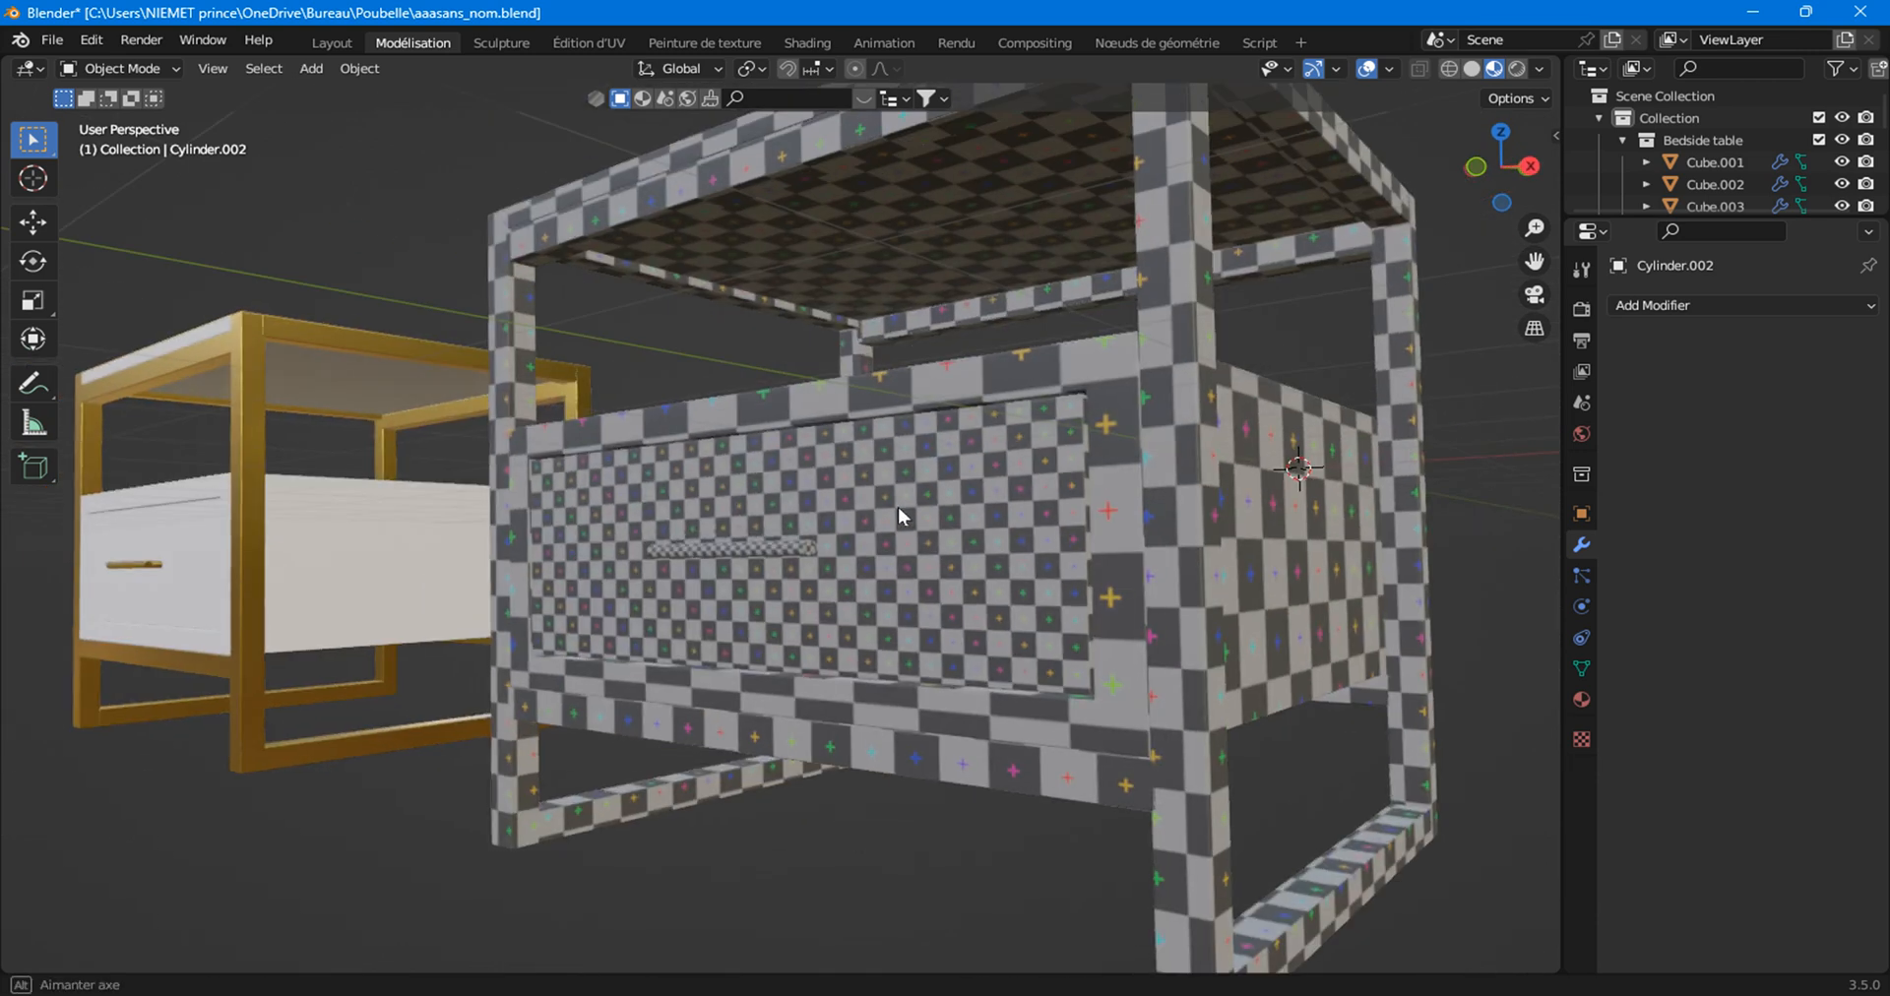
pyautogui.scroll(3, 925, 514)
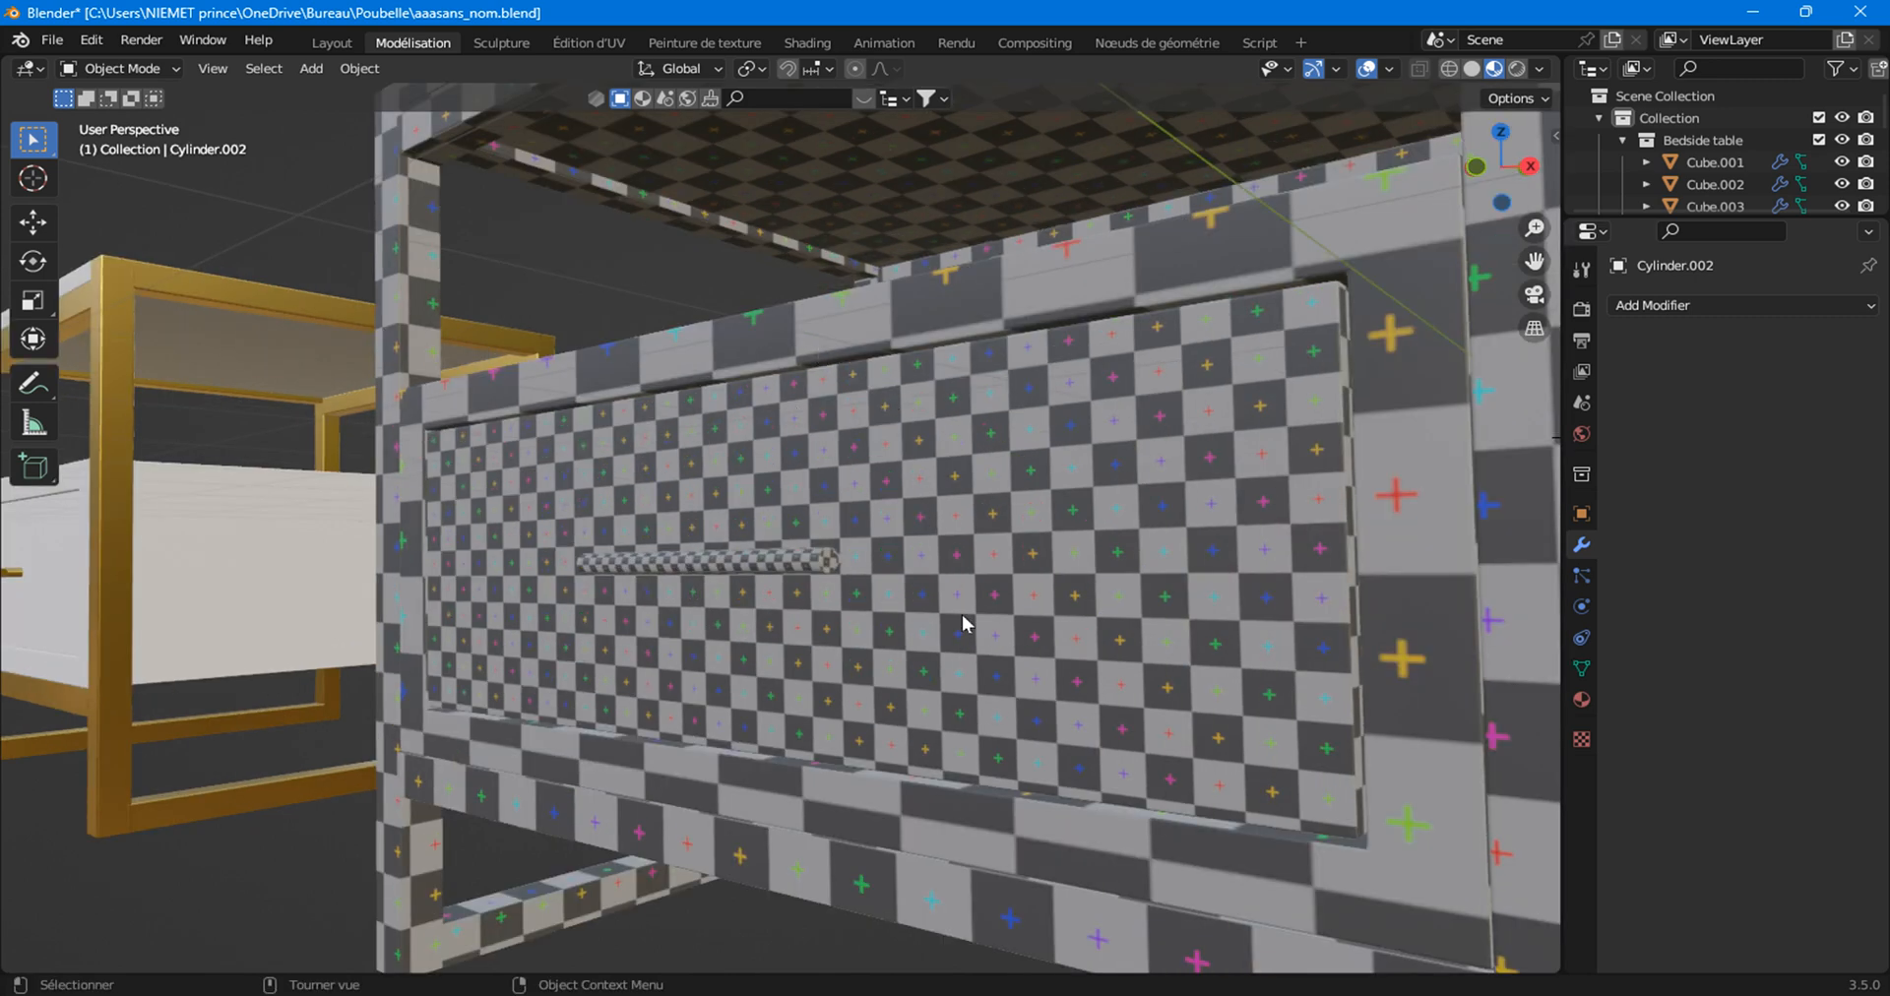
# Hide the middle table's drawer front to expose the untextured drawer box inside.
pyautogui.click(1075, 658)
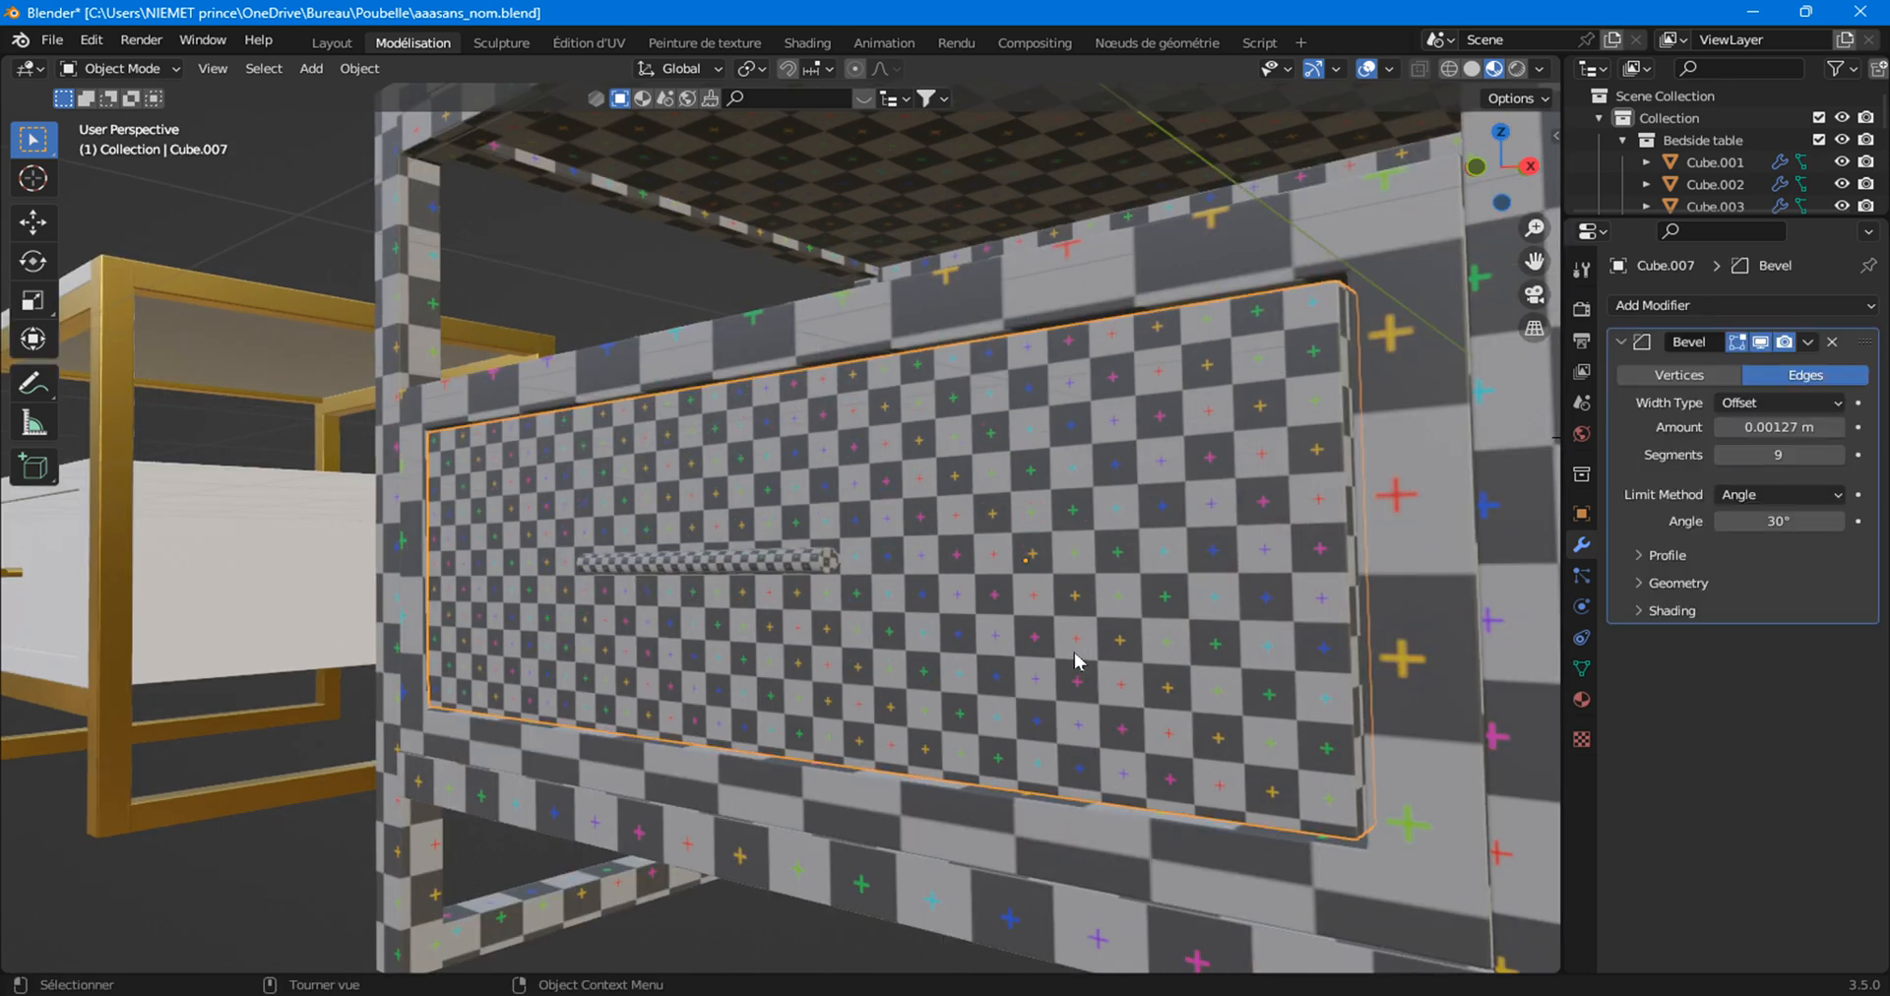
pyautogui.press('h')
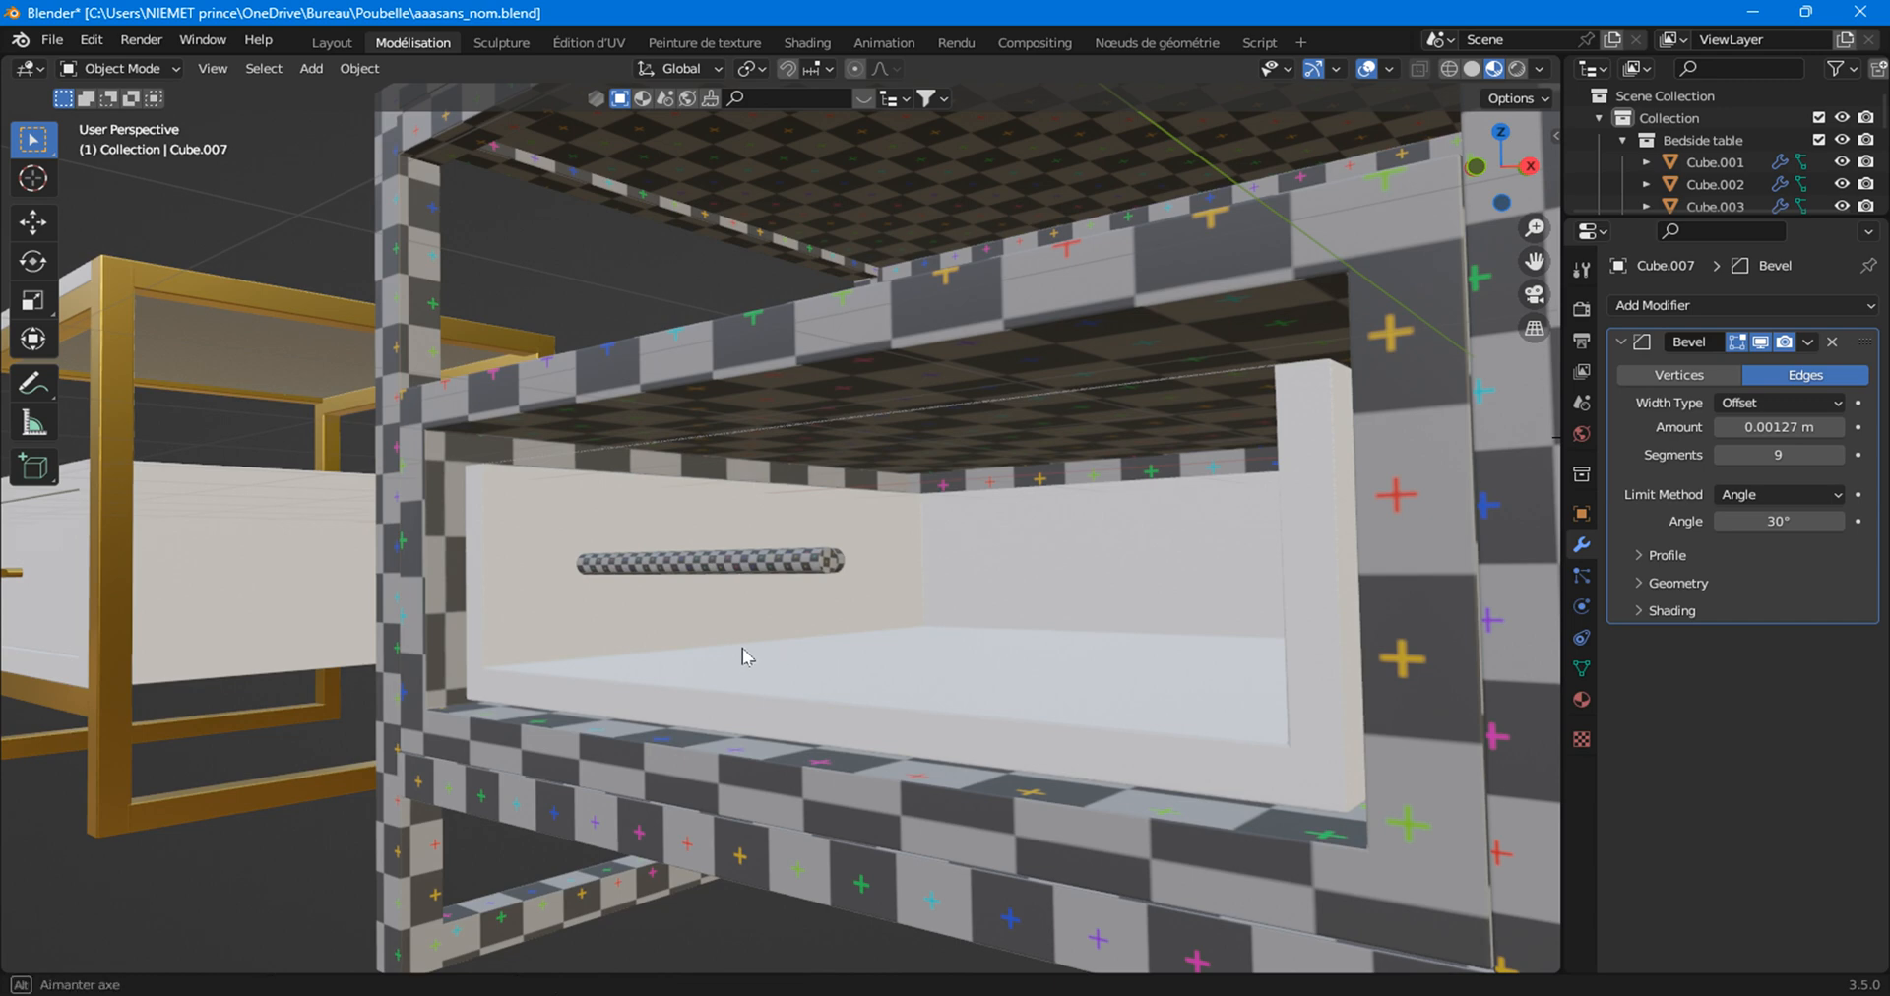
pyautogui.moveTo(745, 651); pyautogui.dragTo(735, 512, button='middle')
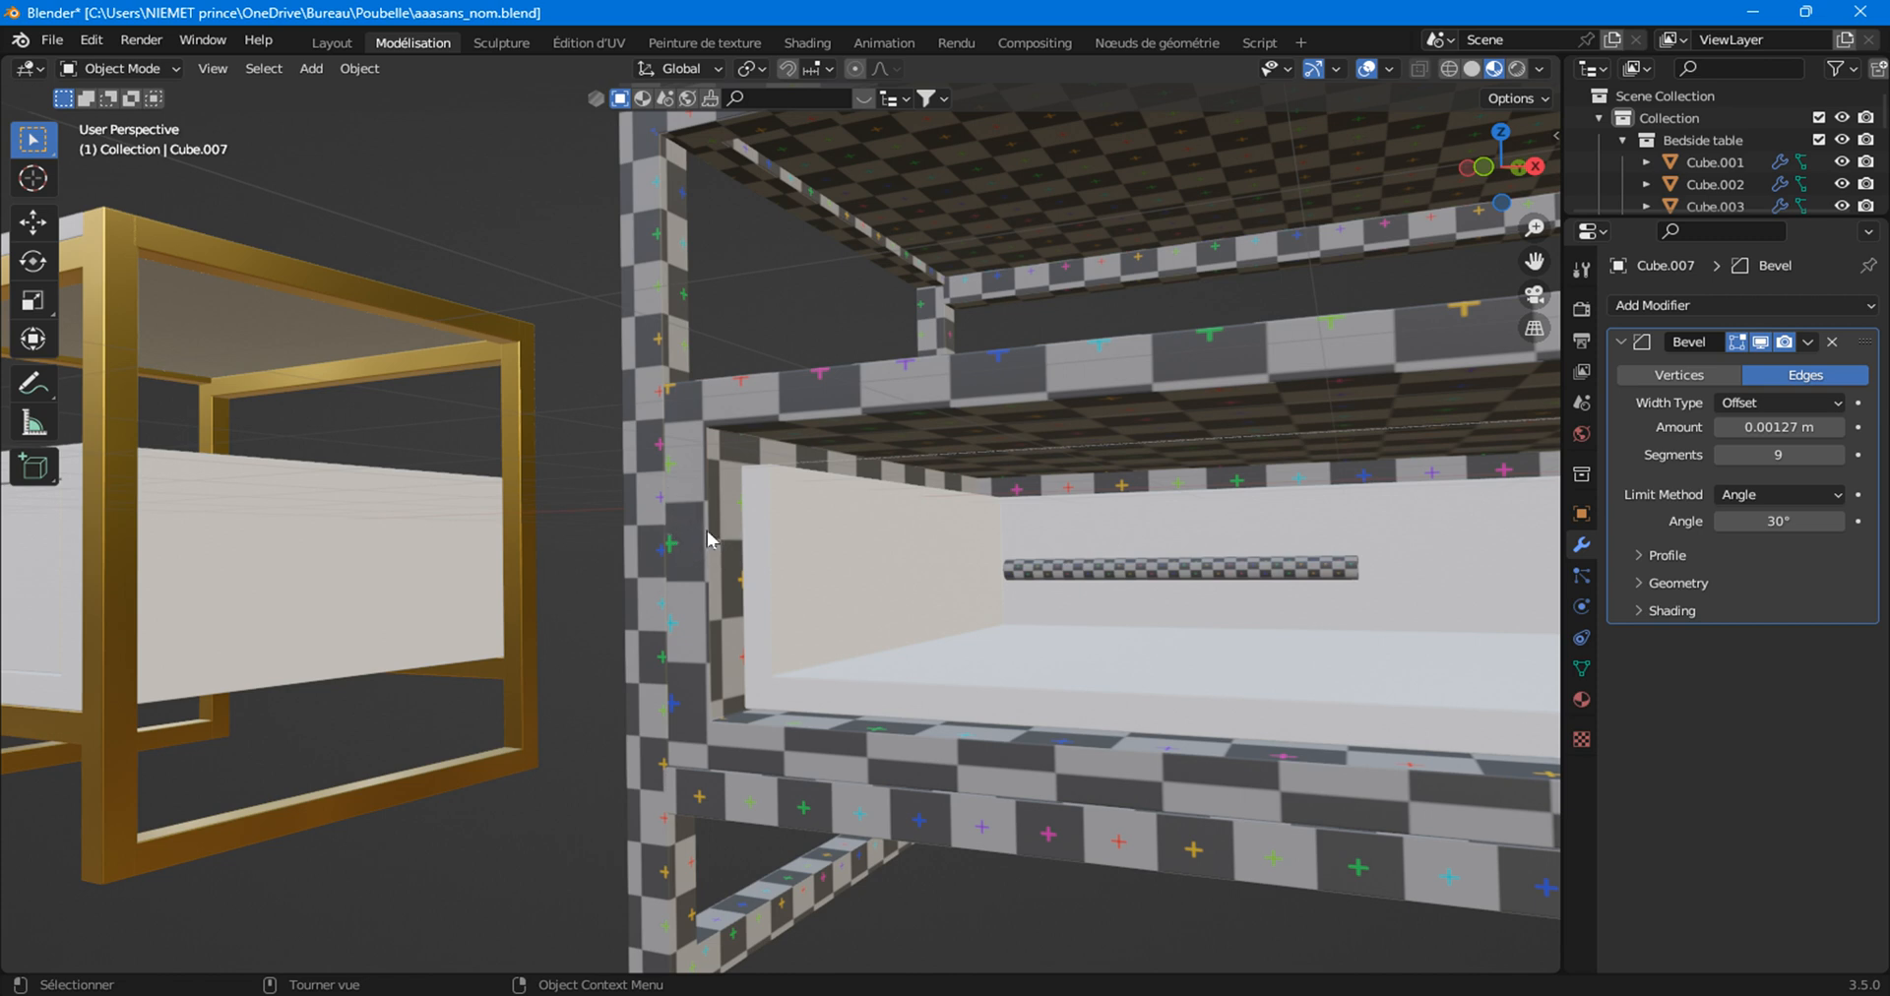
# Assign the existing checker material "Matériau" to the drawer box inside the middle table and inspect its interior.
pyautogui.click(821, 656)
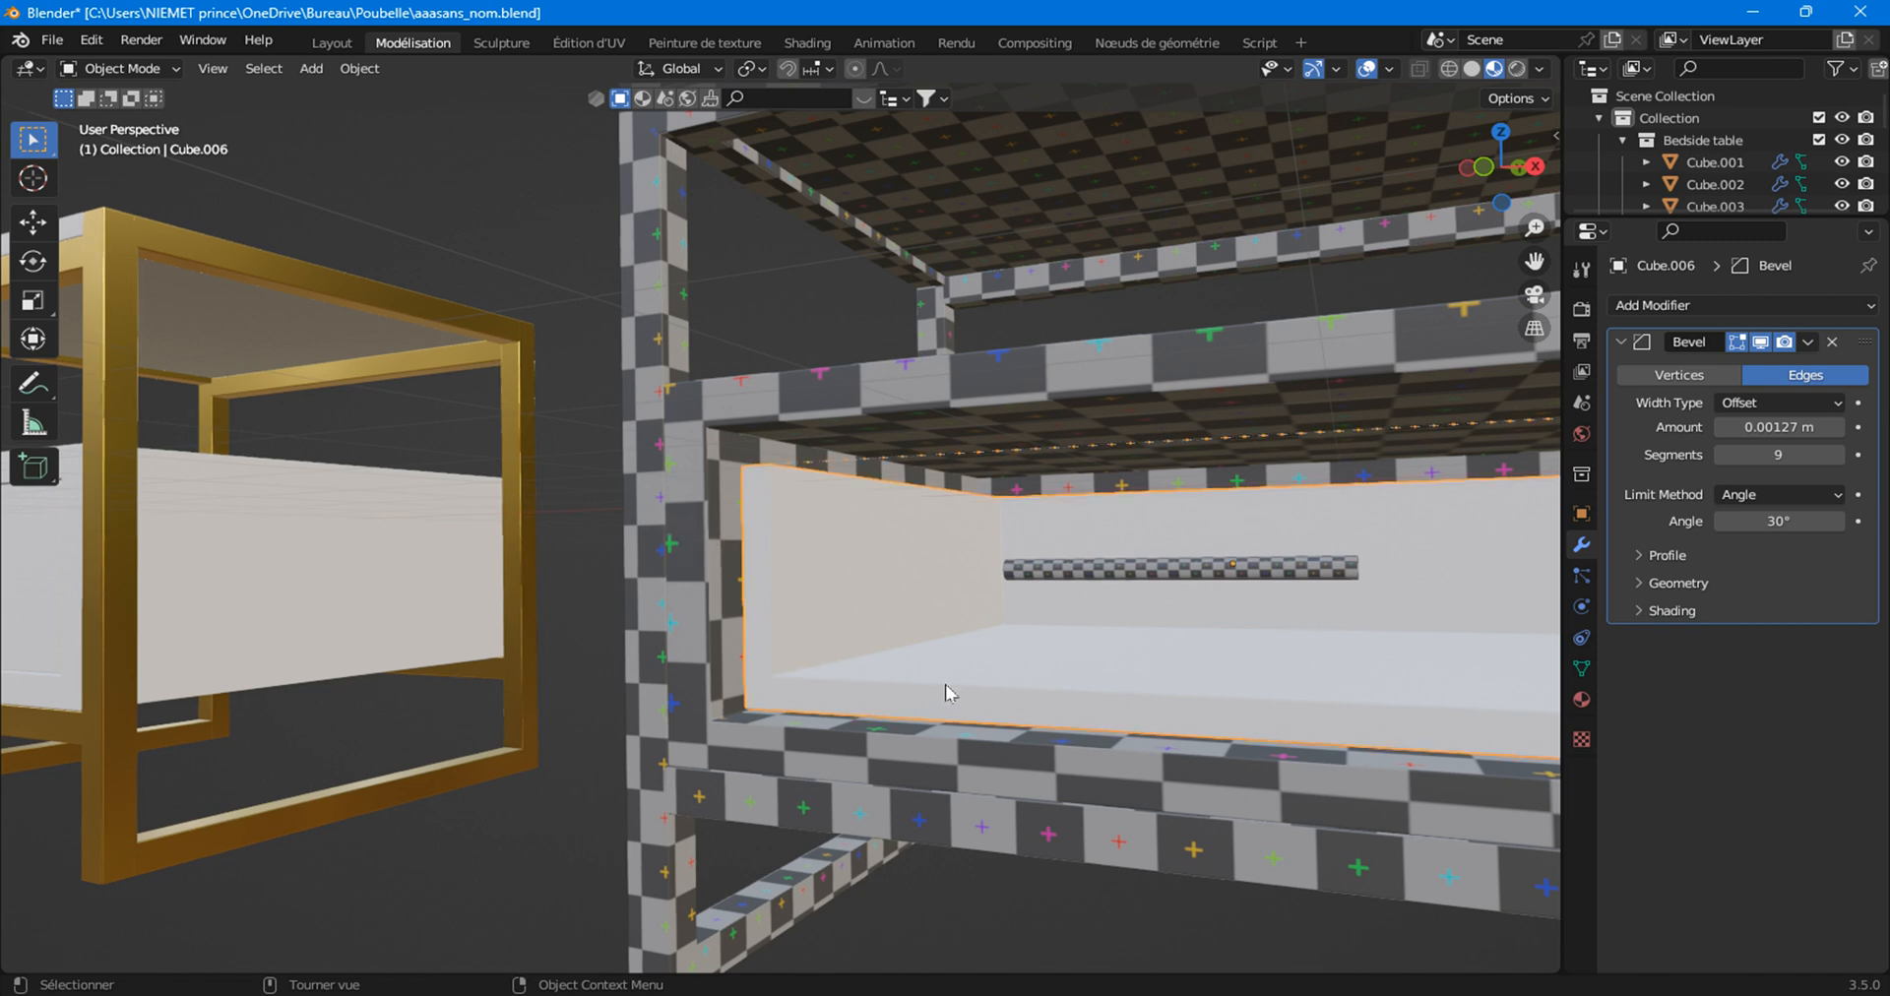
pyautogui.scroll(-5, 935, 610)
pyautogui.scroll(-5, 1129, 611)
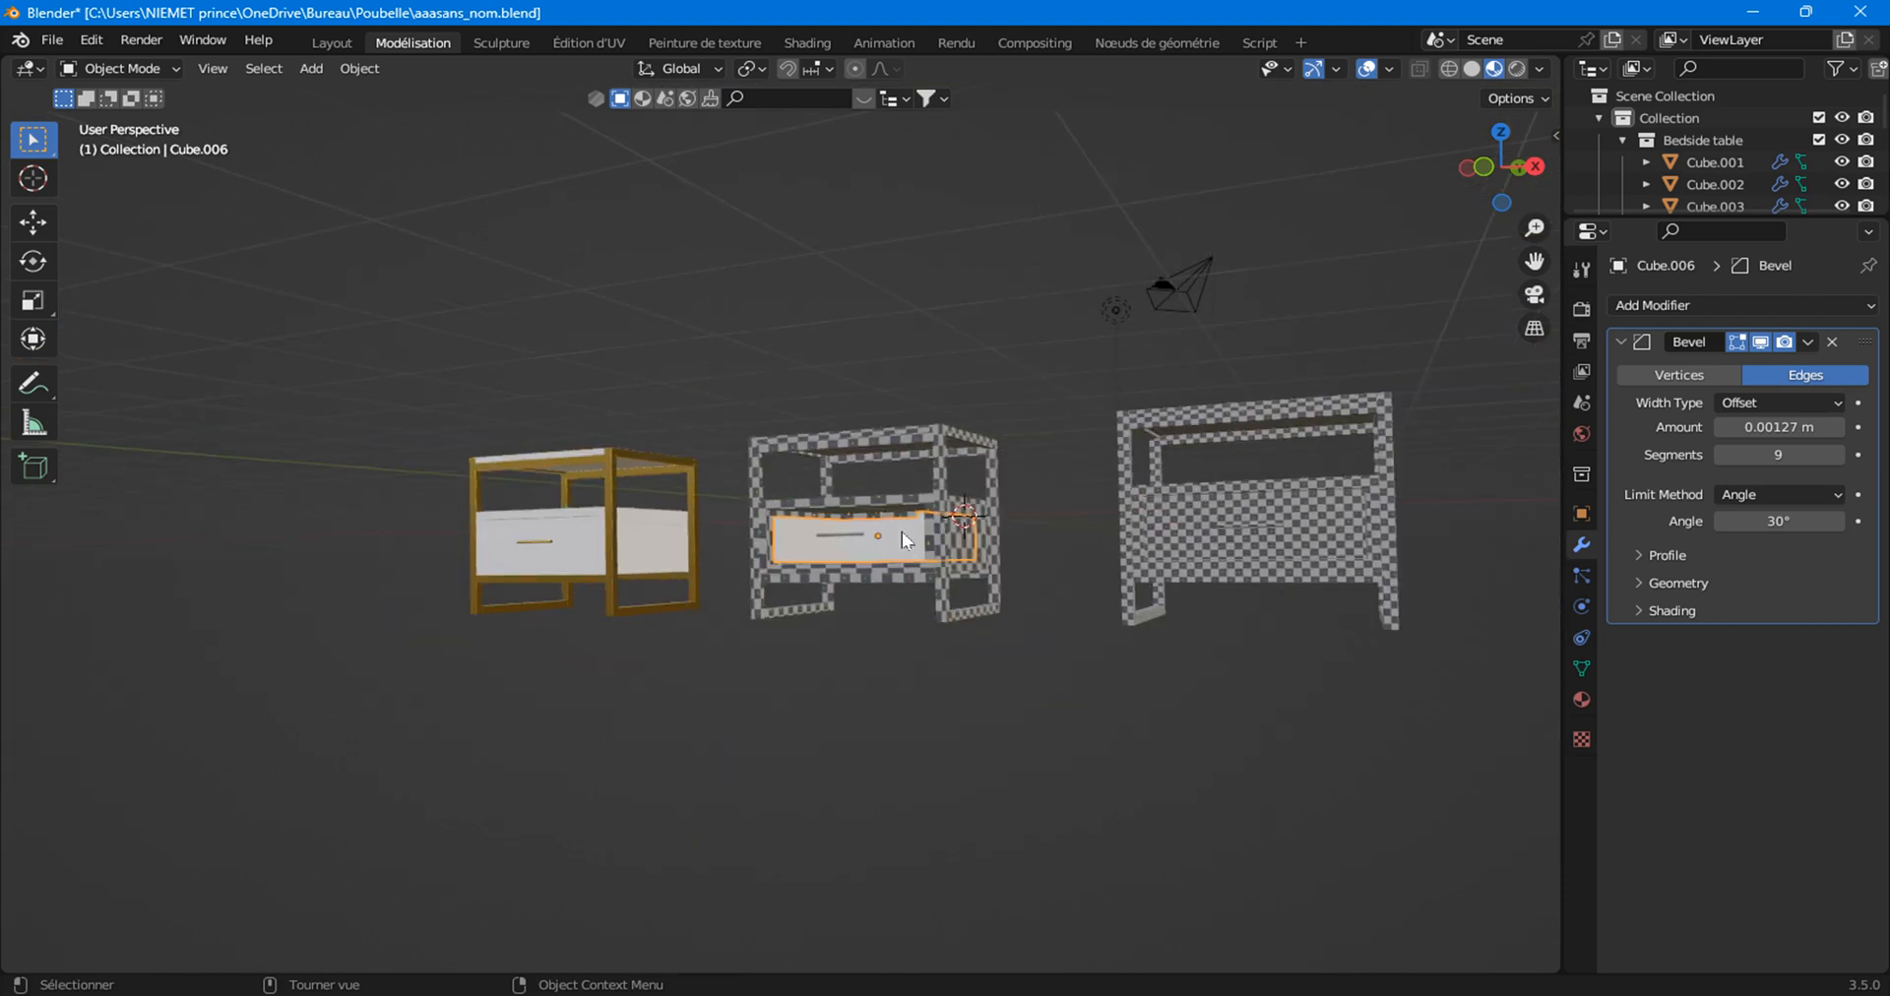
pyautogui.moveTo(889, 543); pyautogui.dragTo(1095, 595, button='middle')
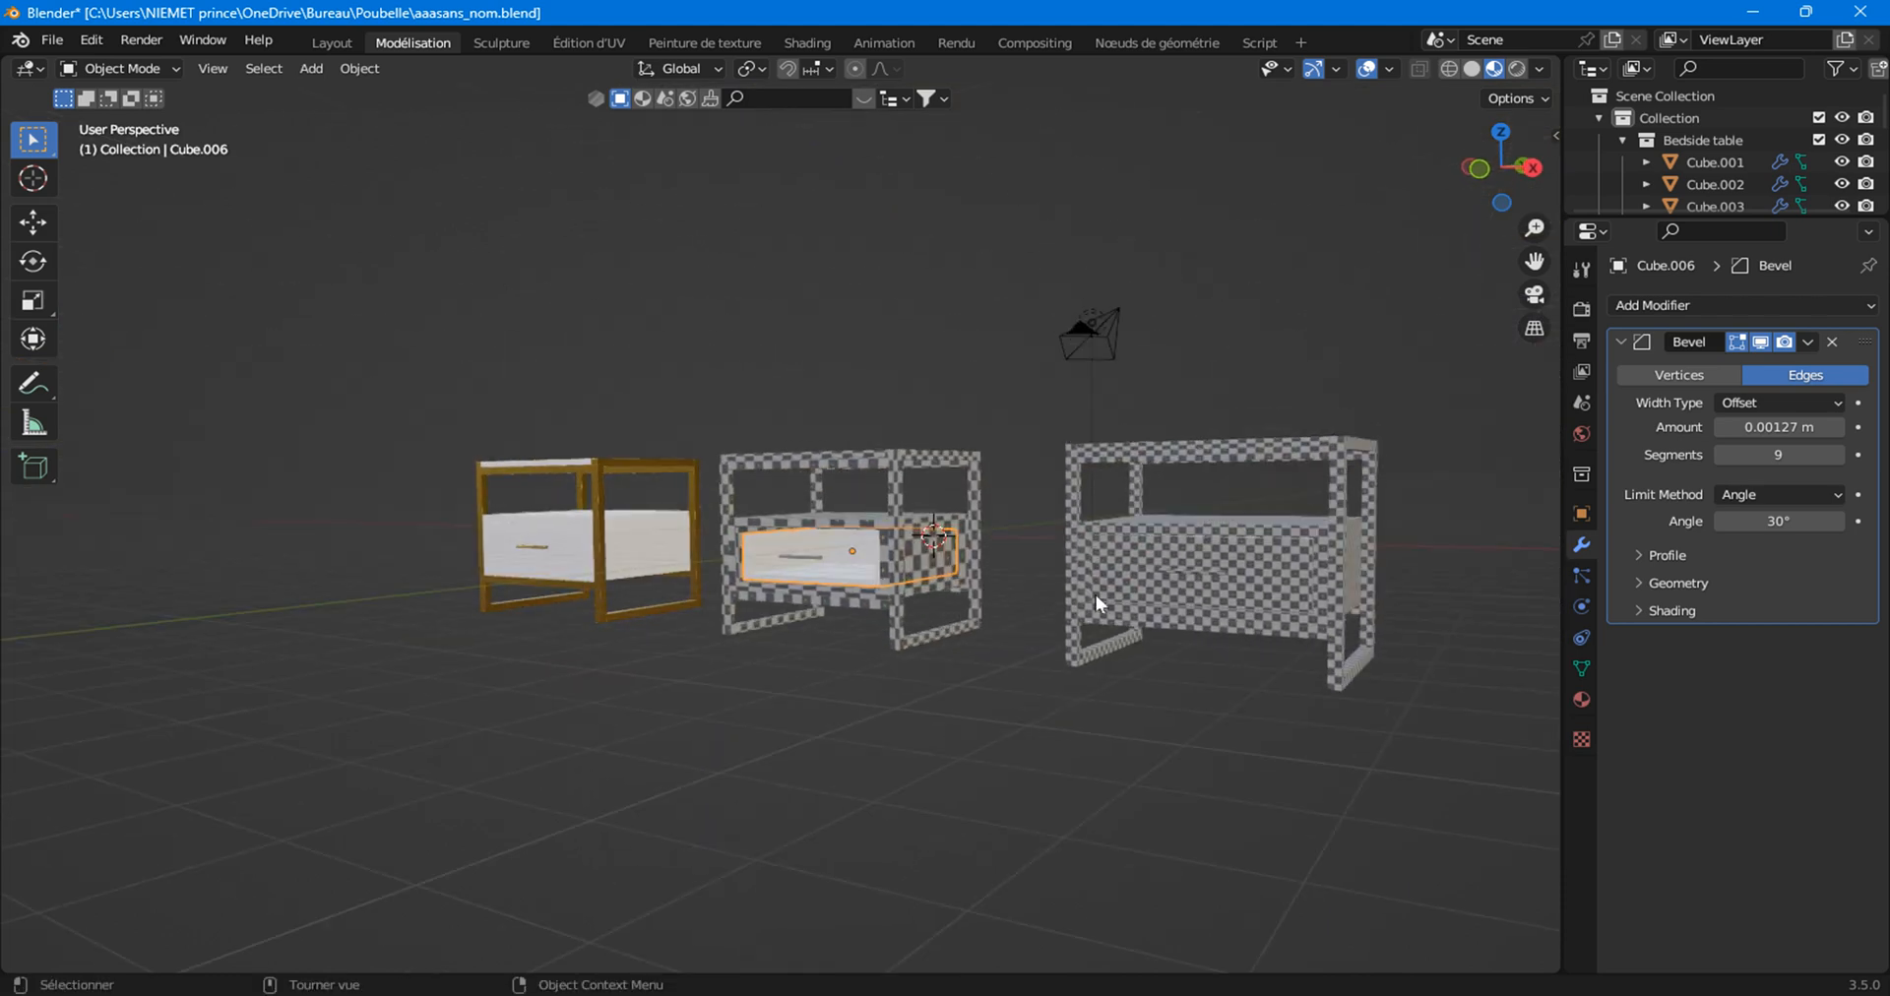
pyautogui.click(1581, 699)
pyautogui.click(1867, 326)
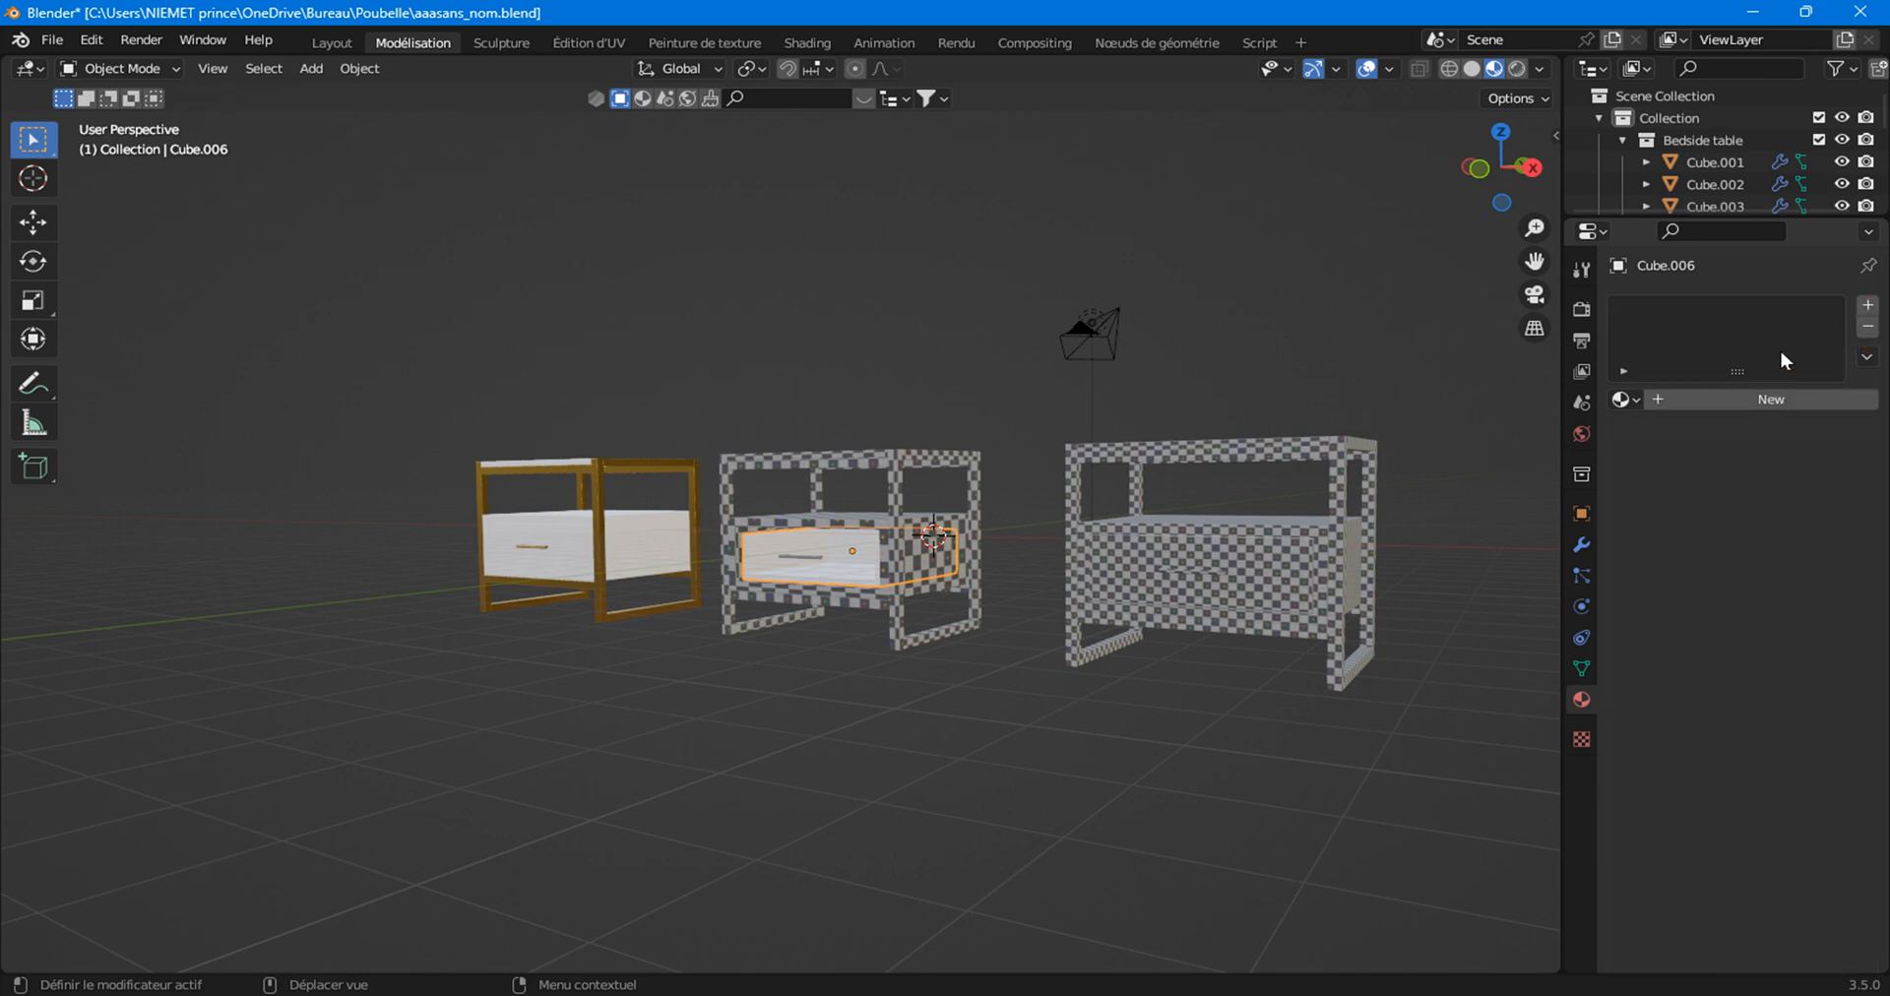
pyautogui.click(1626, 398)
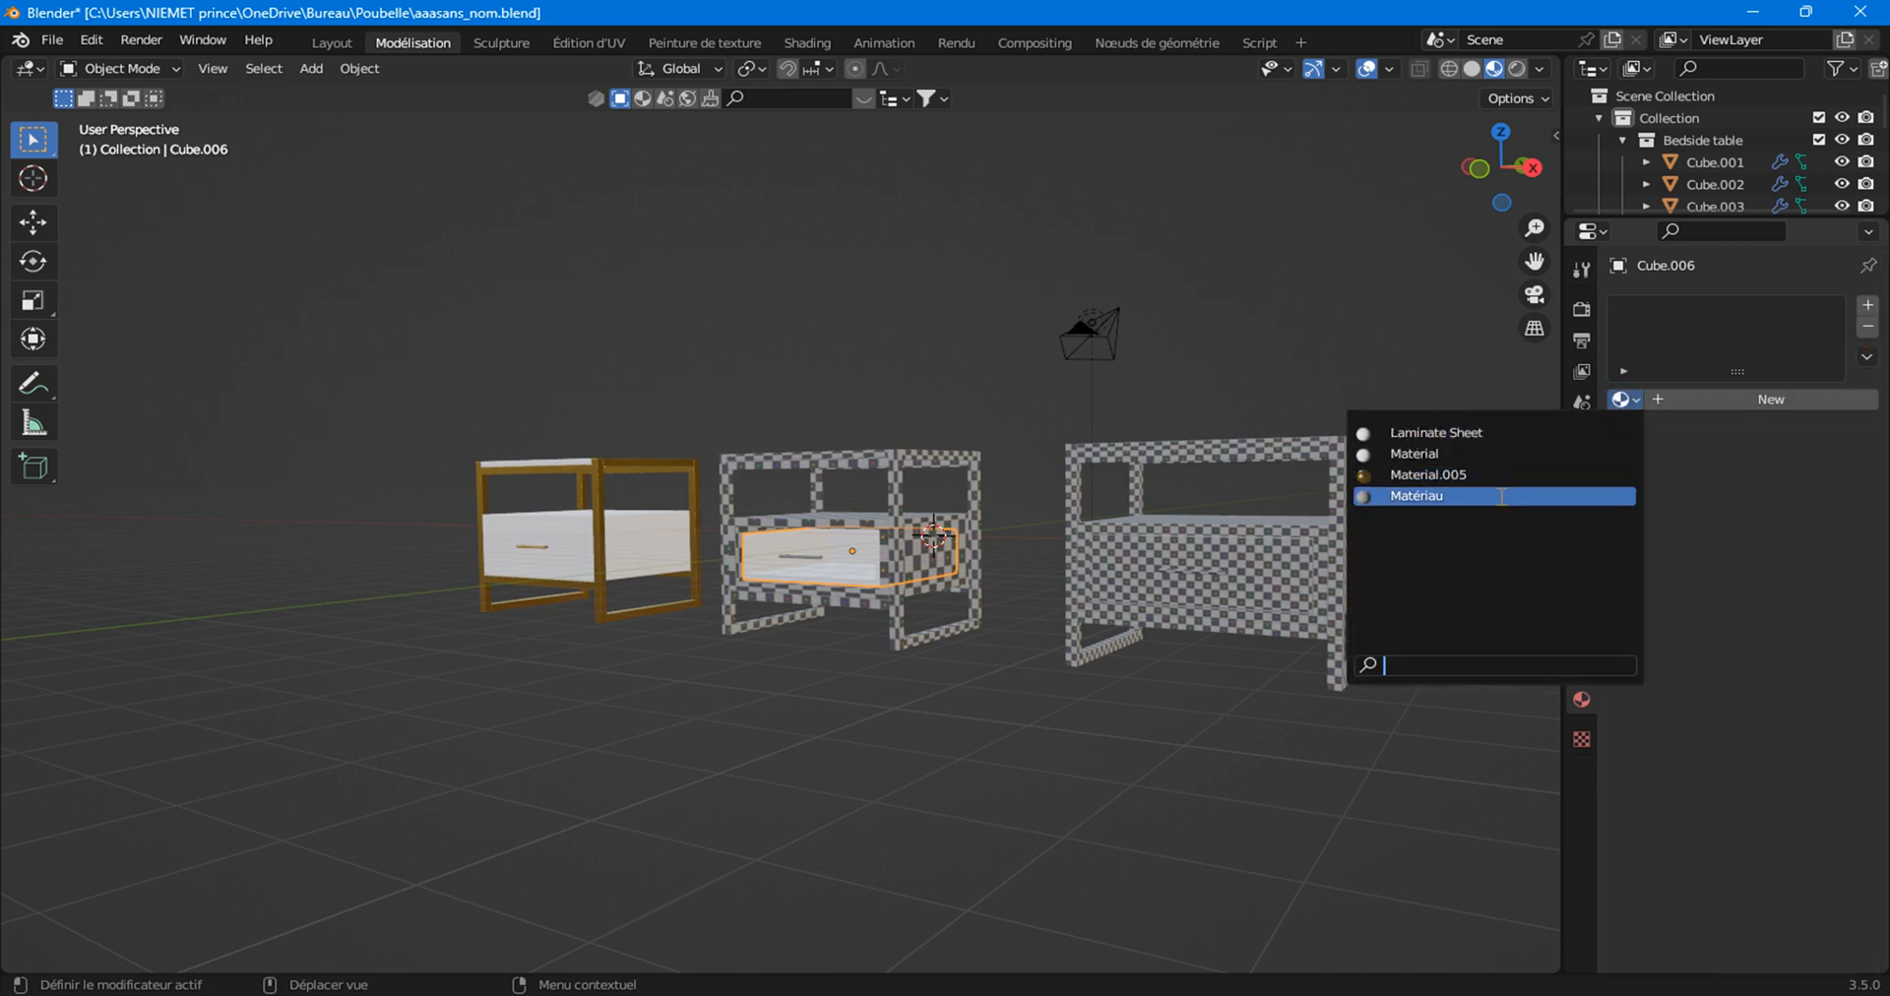
pyautogui.click(1397, 502)
pyautogui.scroll(8, 892, 659)
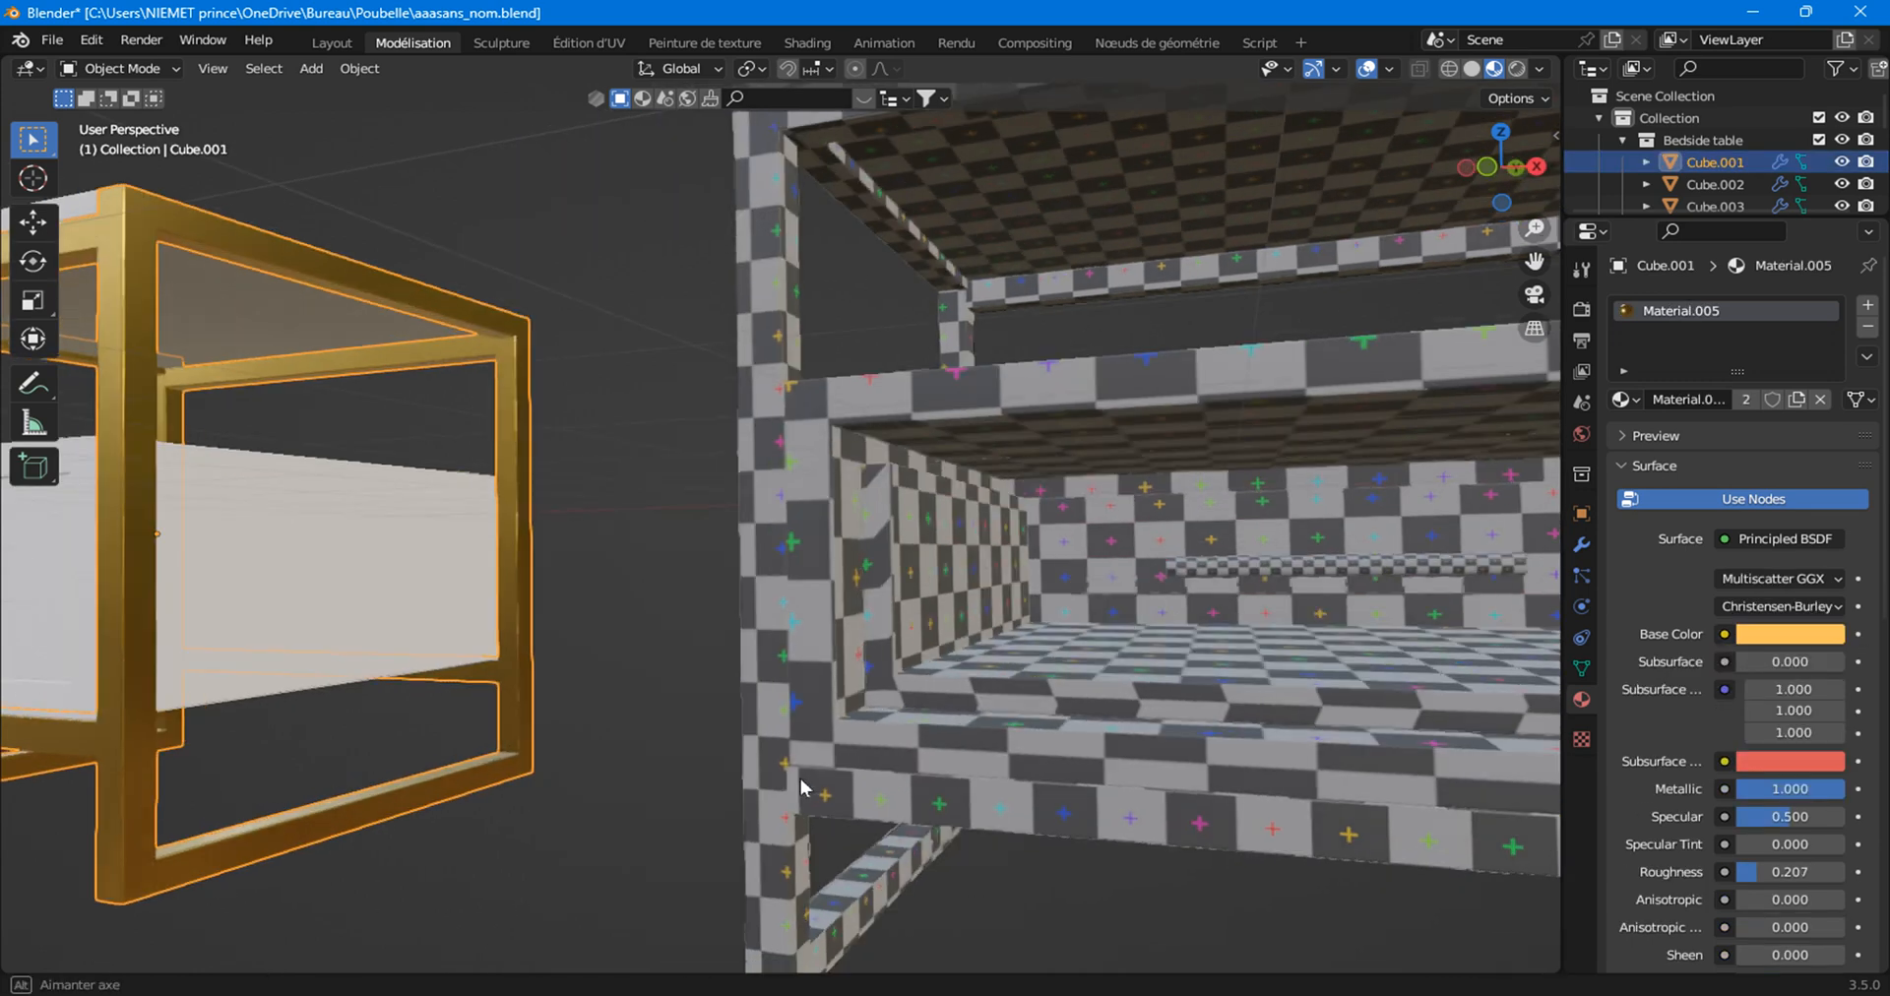
pyautogui.moveTo(803, 780); pyautogui.dragTo(825, 571, button='middle')
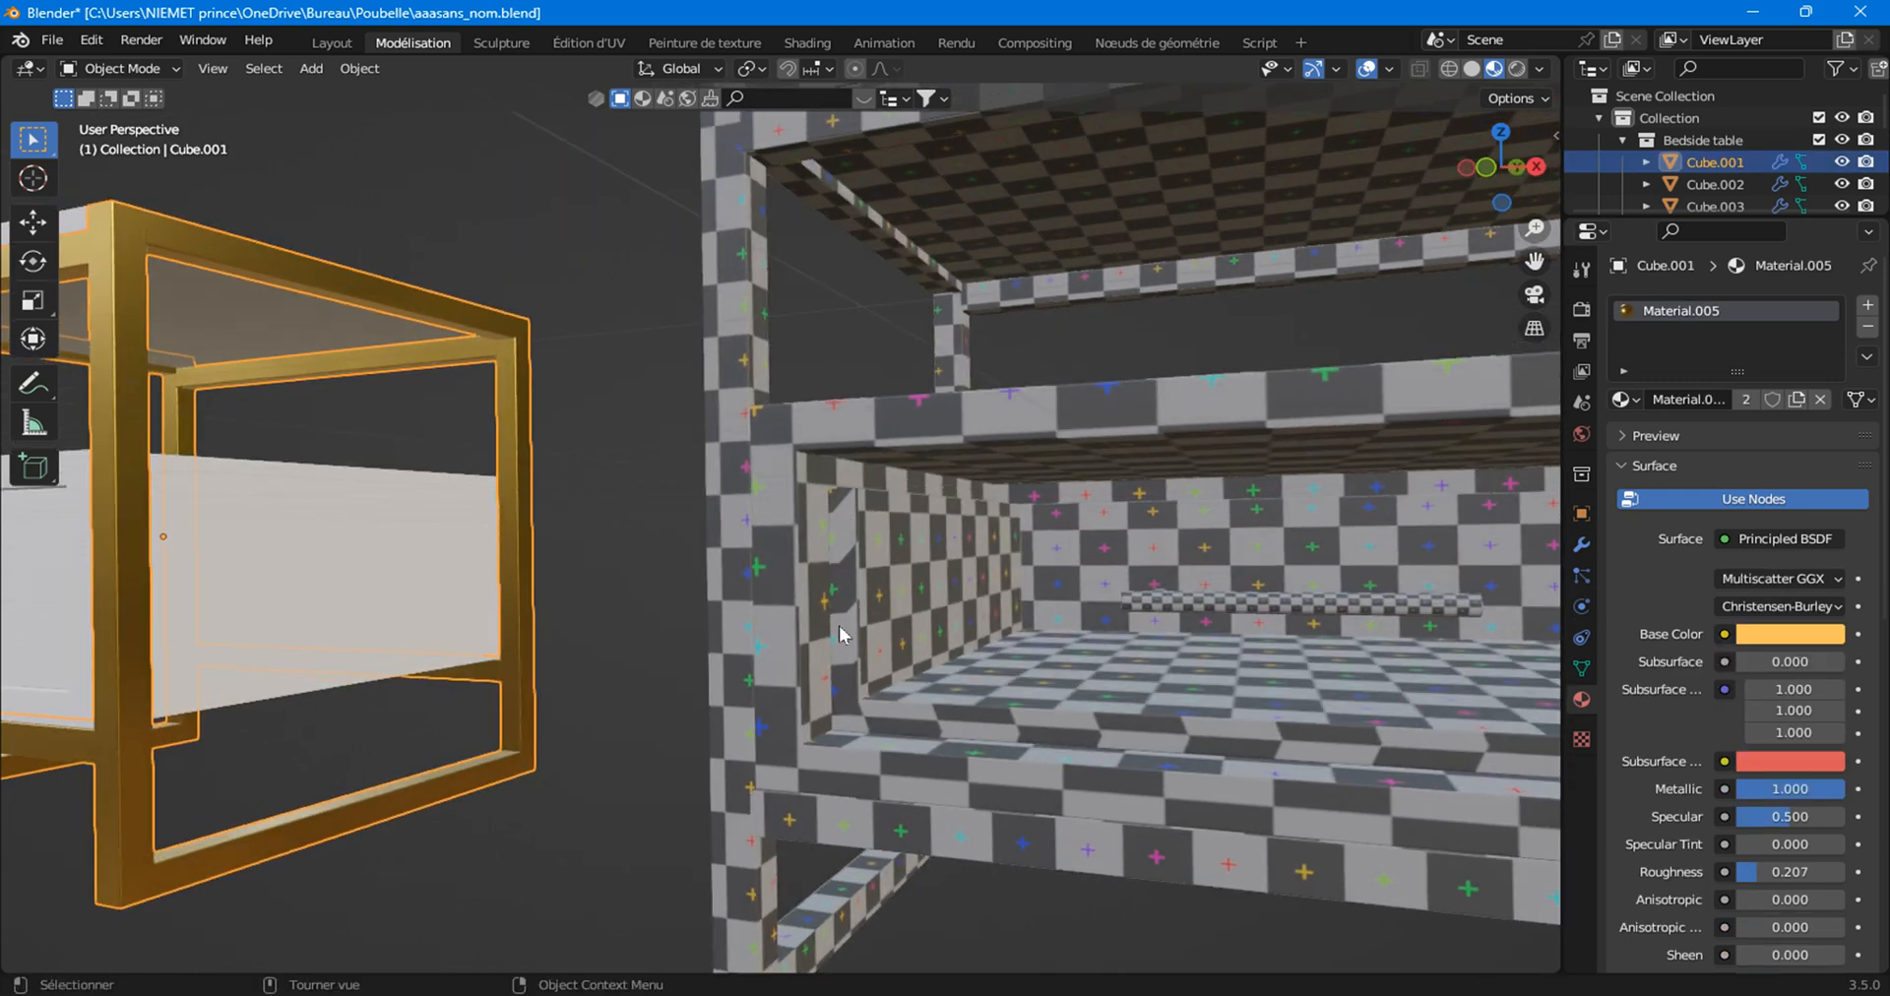
pyautogui.scroll(-10, 1309, 758)
pyautogui.moveTo(1327, 729); pyautogui.dragTo(1175, 666, button='middle')
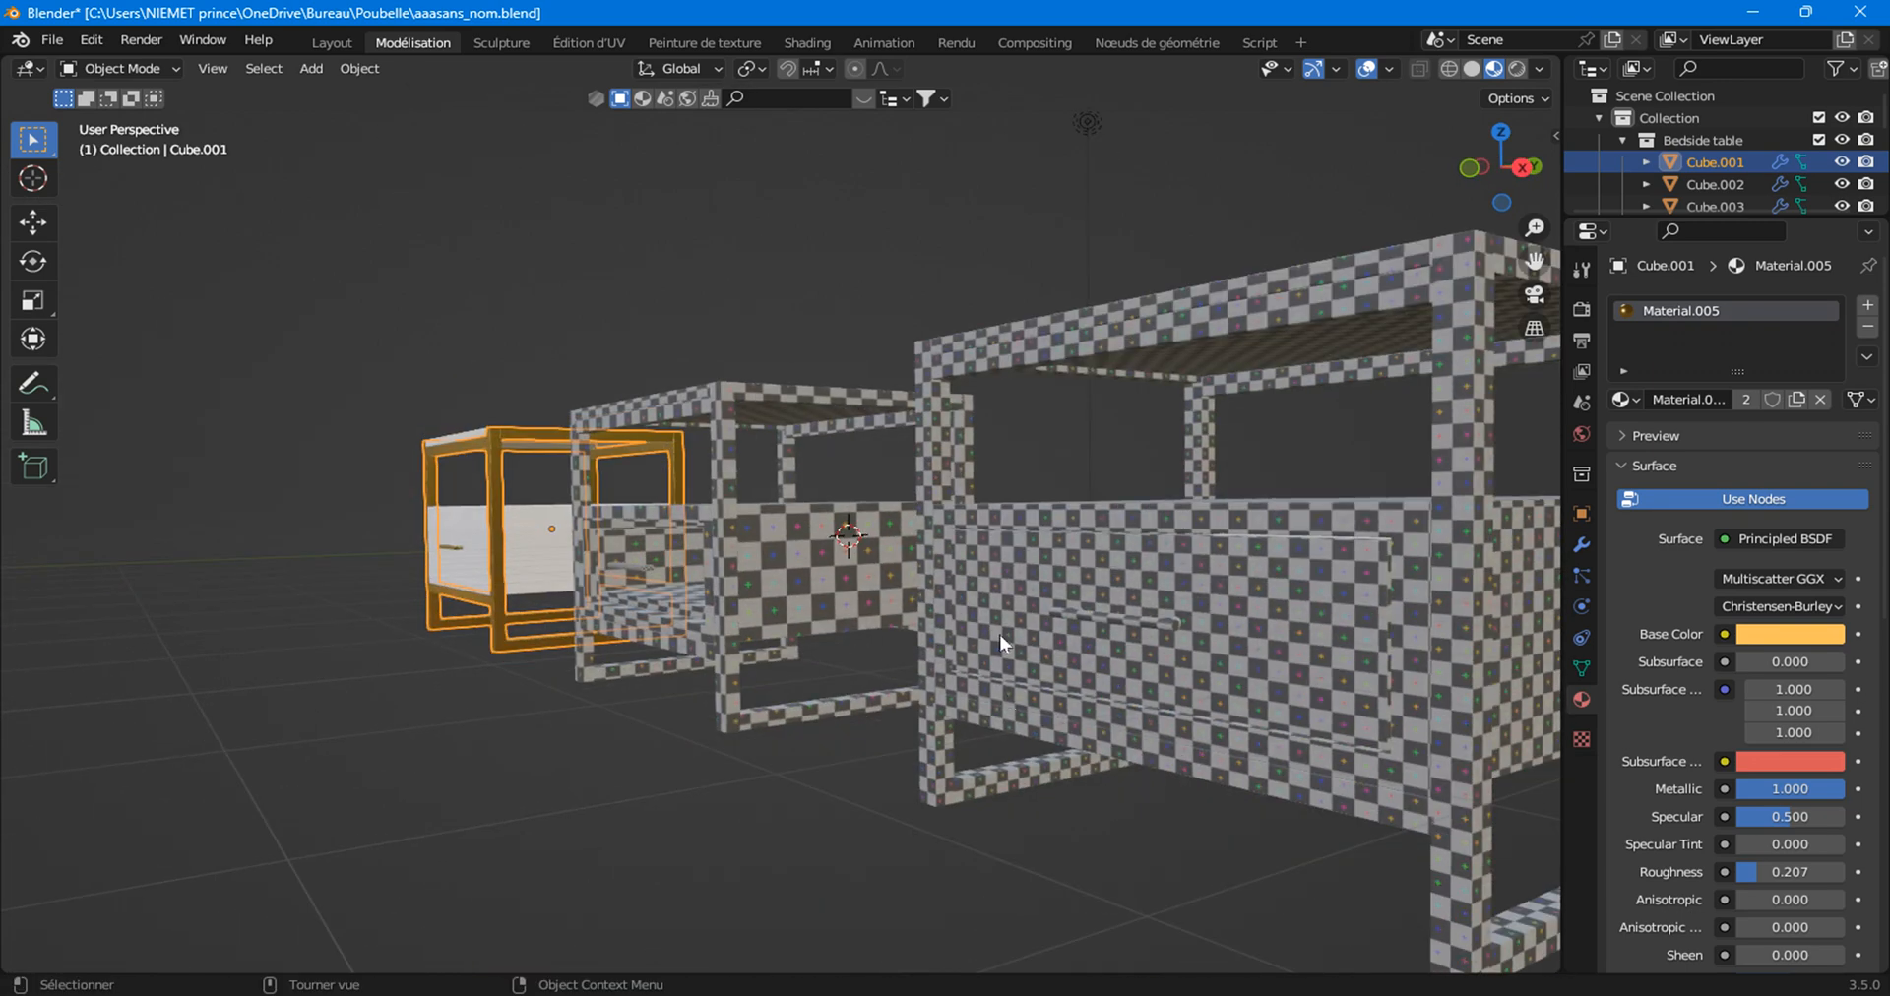
# Select the drawer handle and the drawer front of the rightmost checkered table to check them as separate parts.
pyautogui.click(1128, 617)
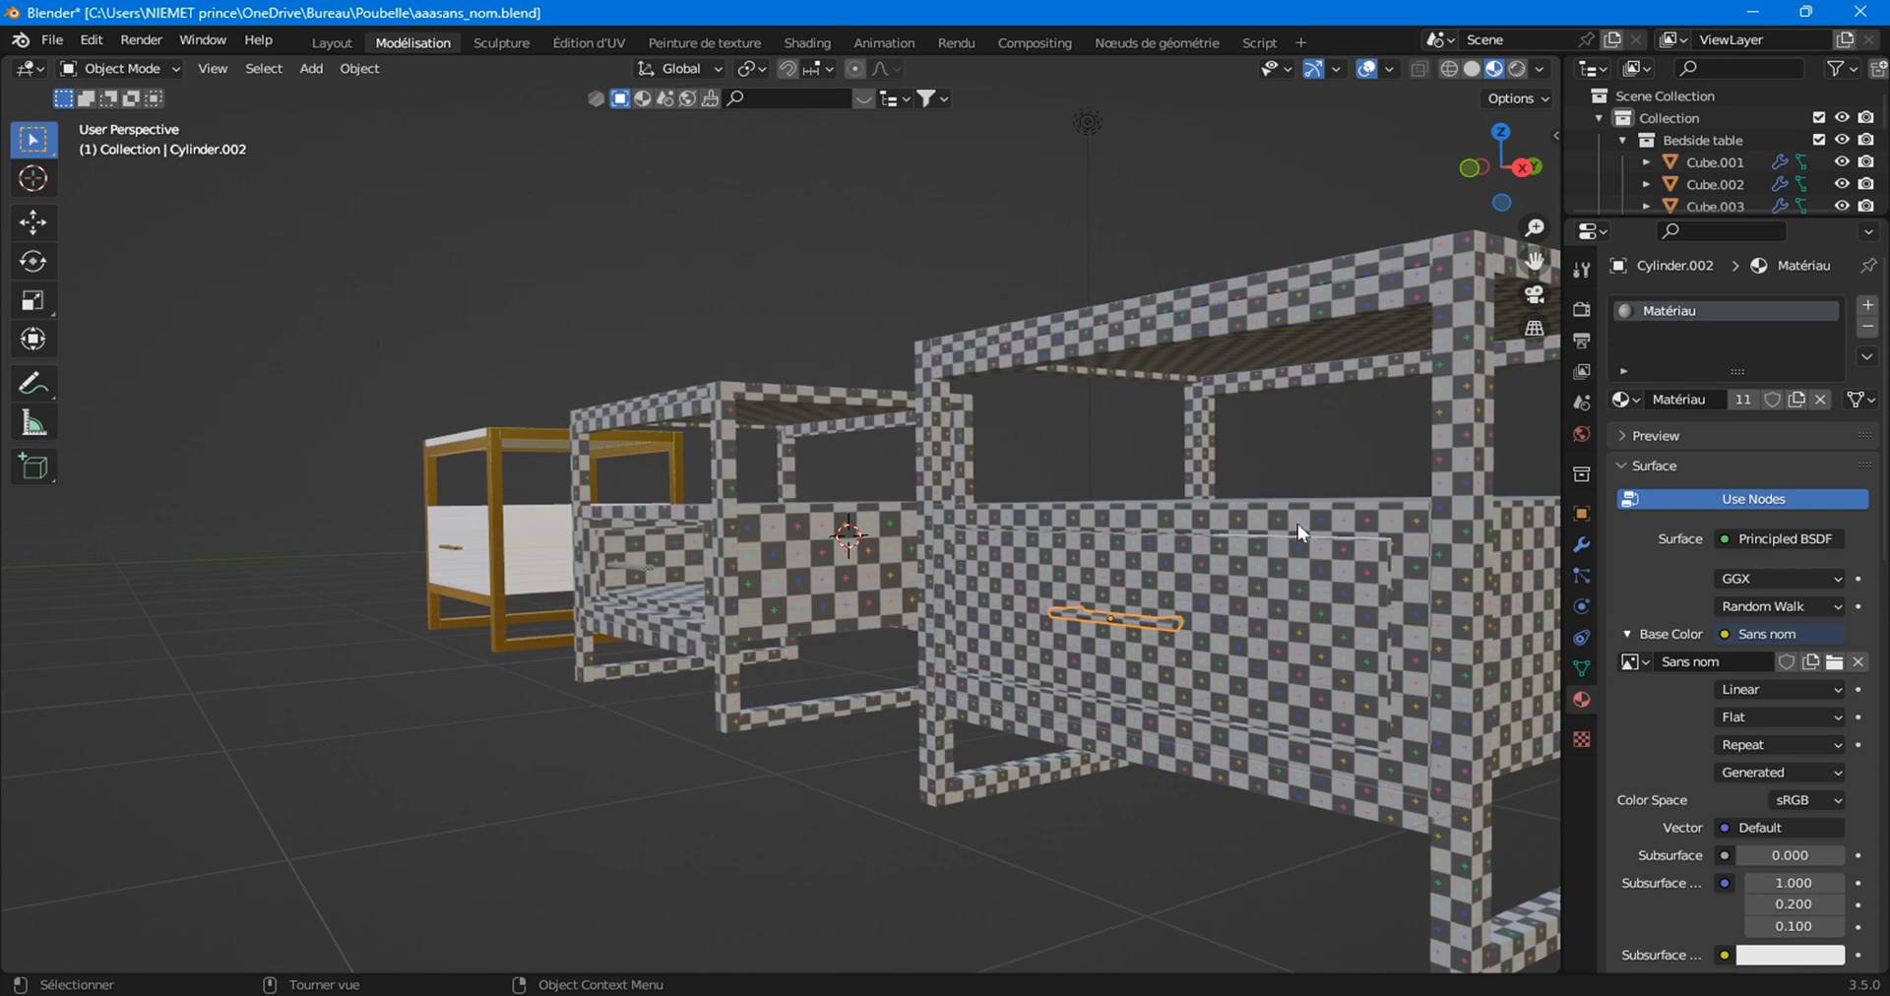
pyautogui.click(1311, 585)
pyautogui.click(1315, 589)
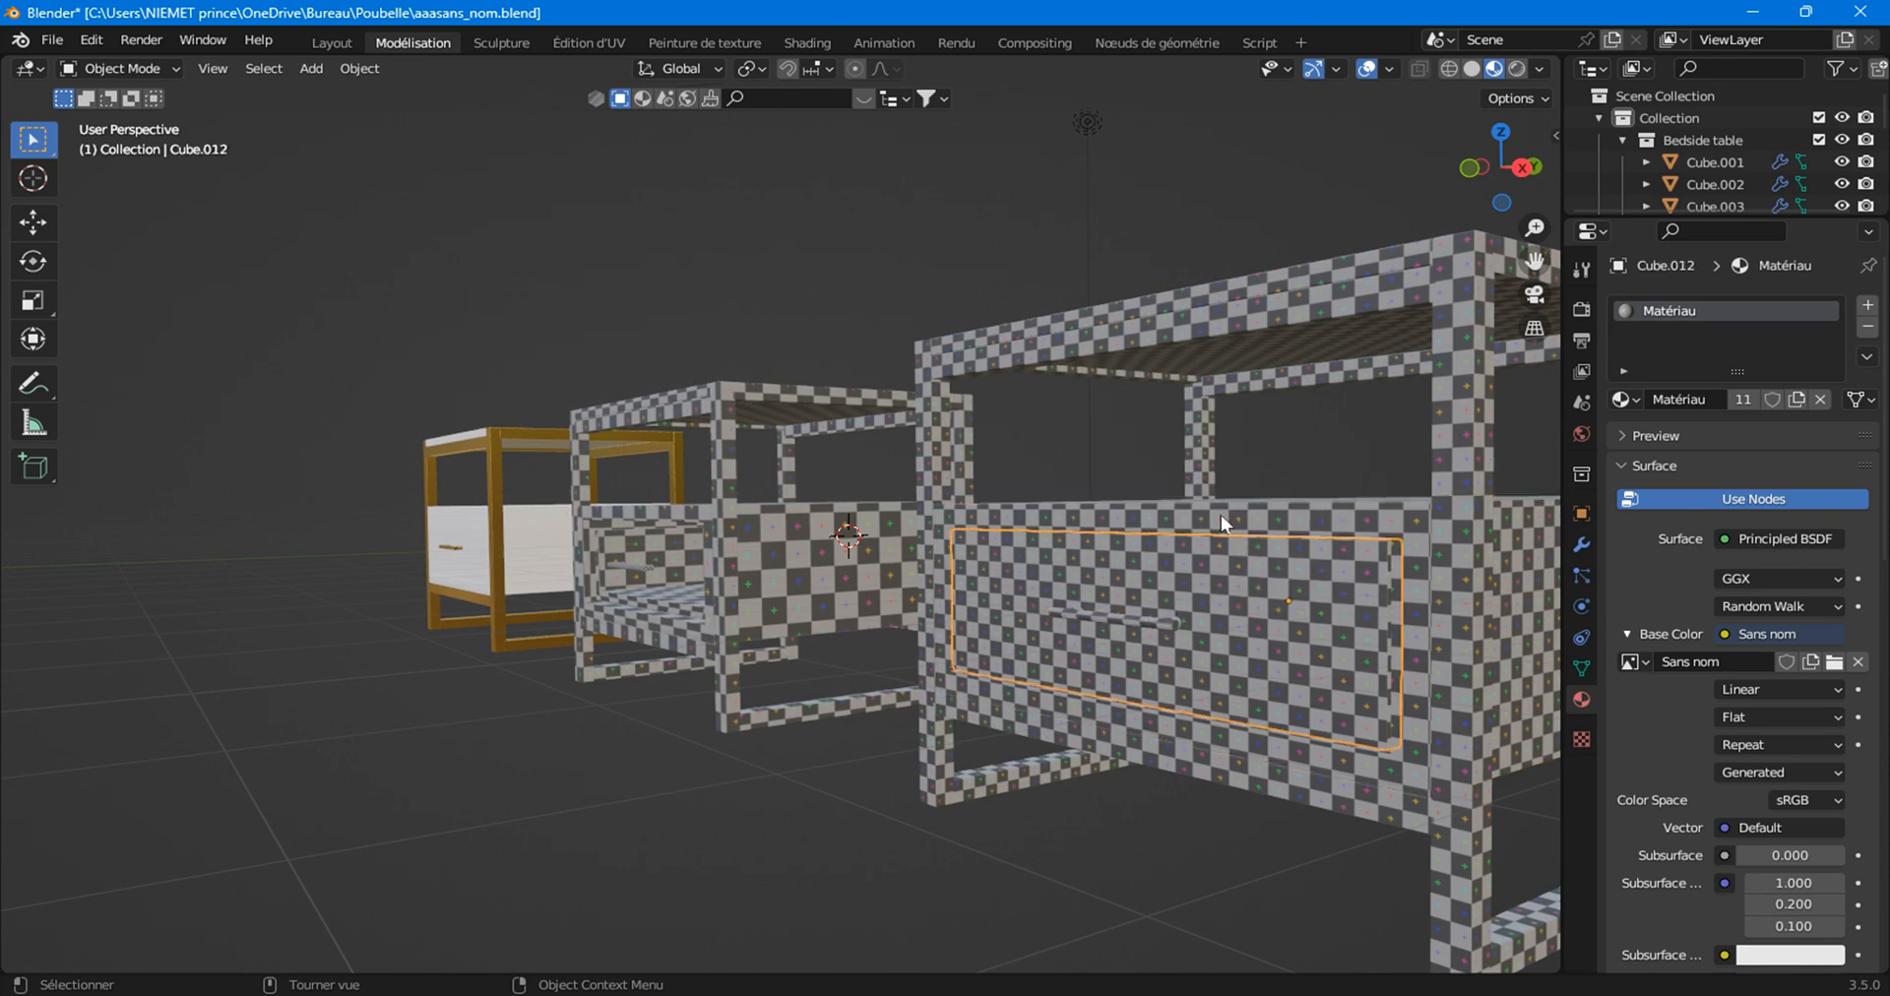
pyautogui.moveTo(1221, 515); pyautogui.dragTo(1095, 567, button='middle')
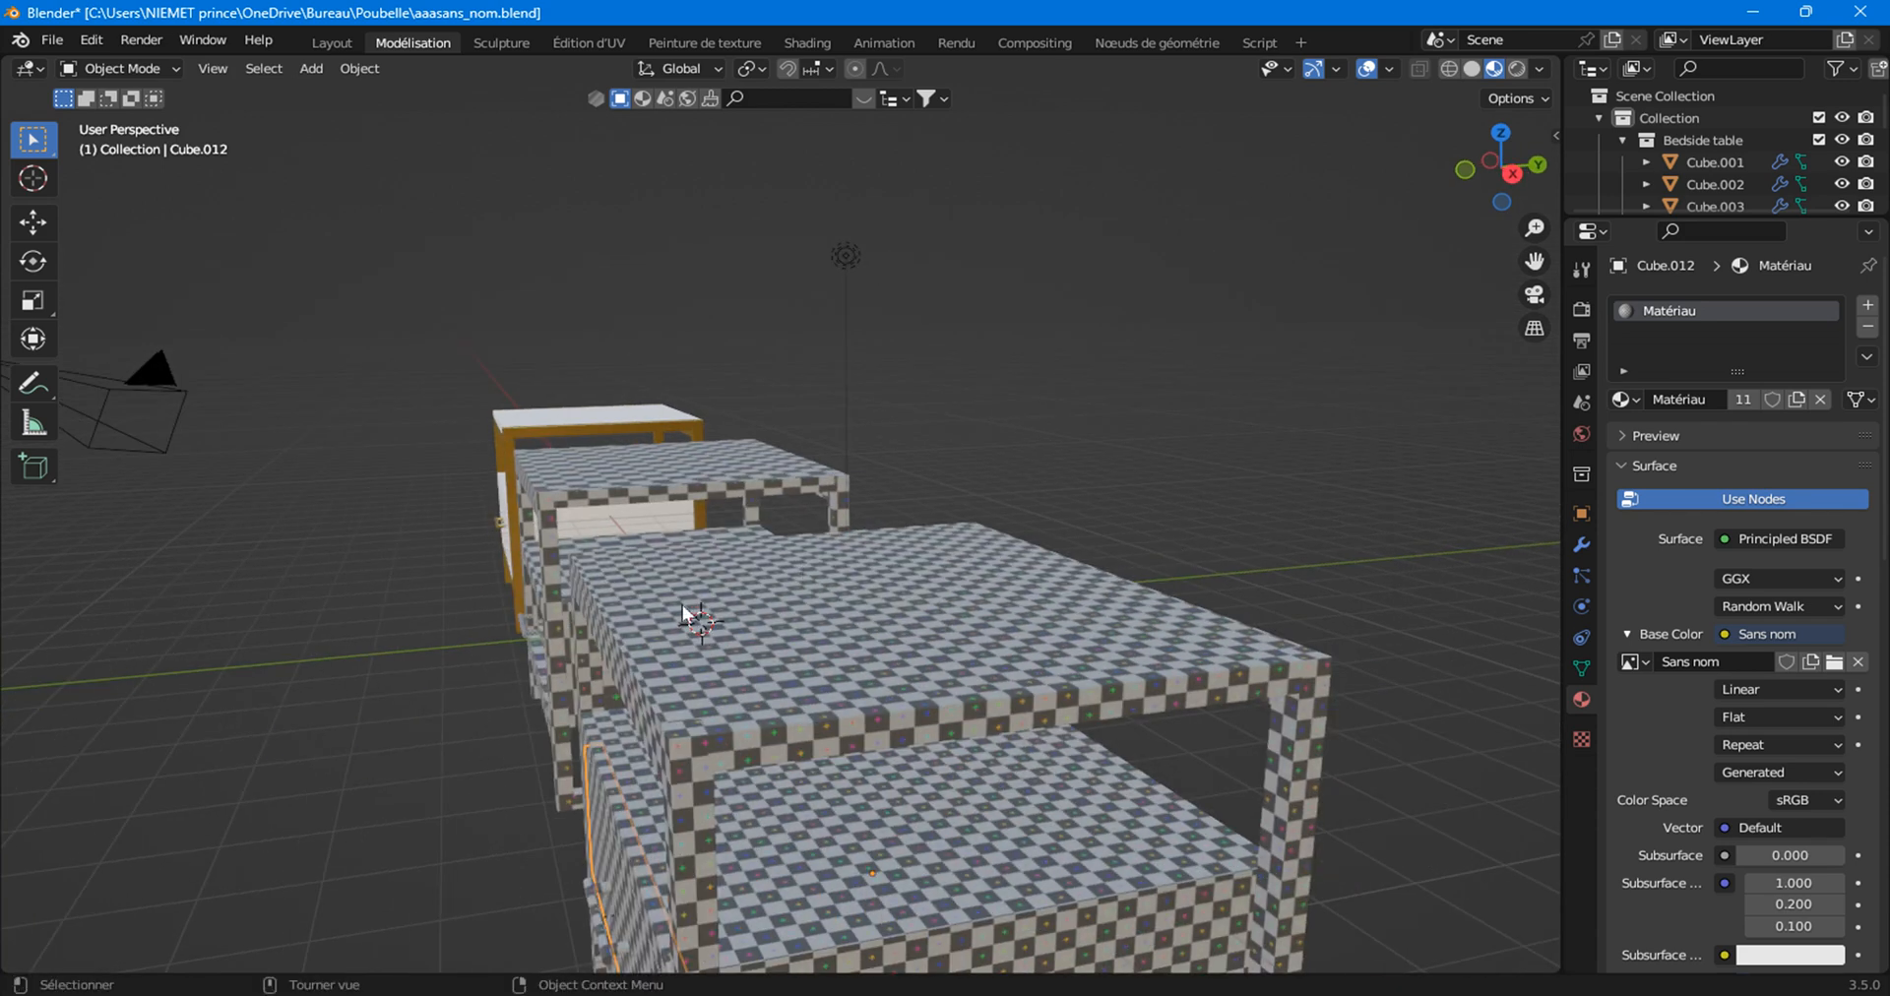
# Try raising the rightmost table's top panel along the global Z axis and undo the move.
pyautogui.click(881, 640)
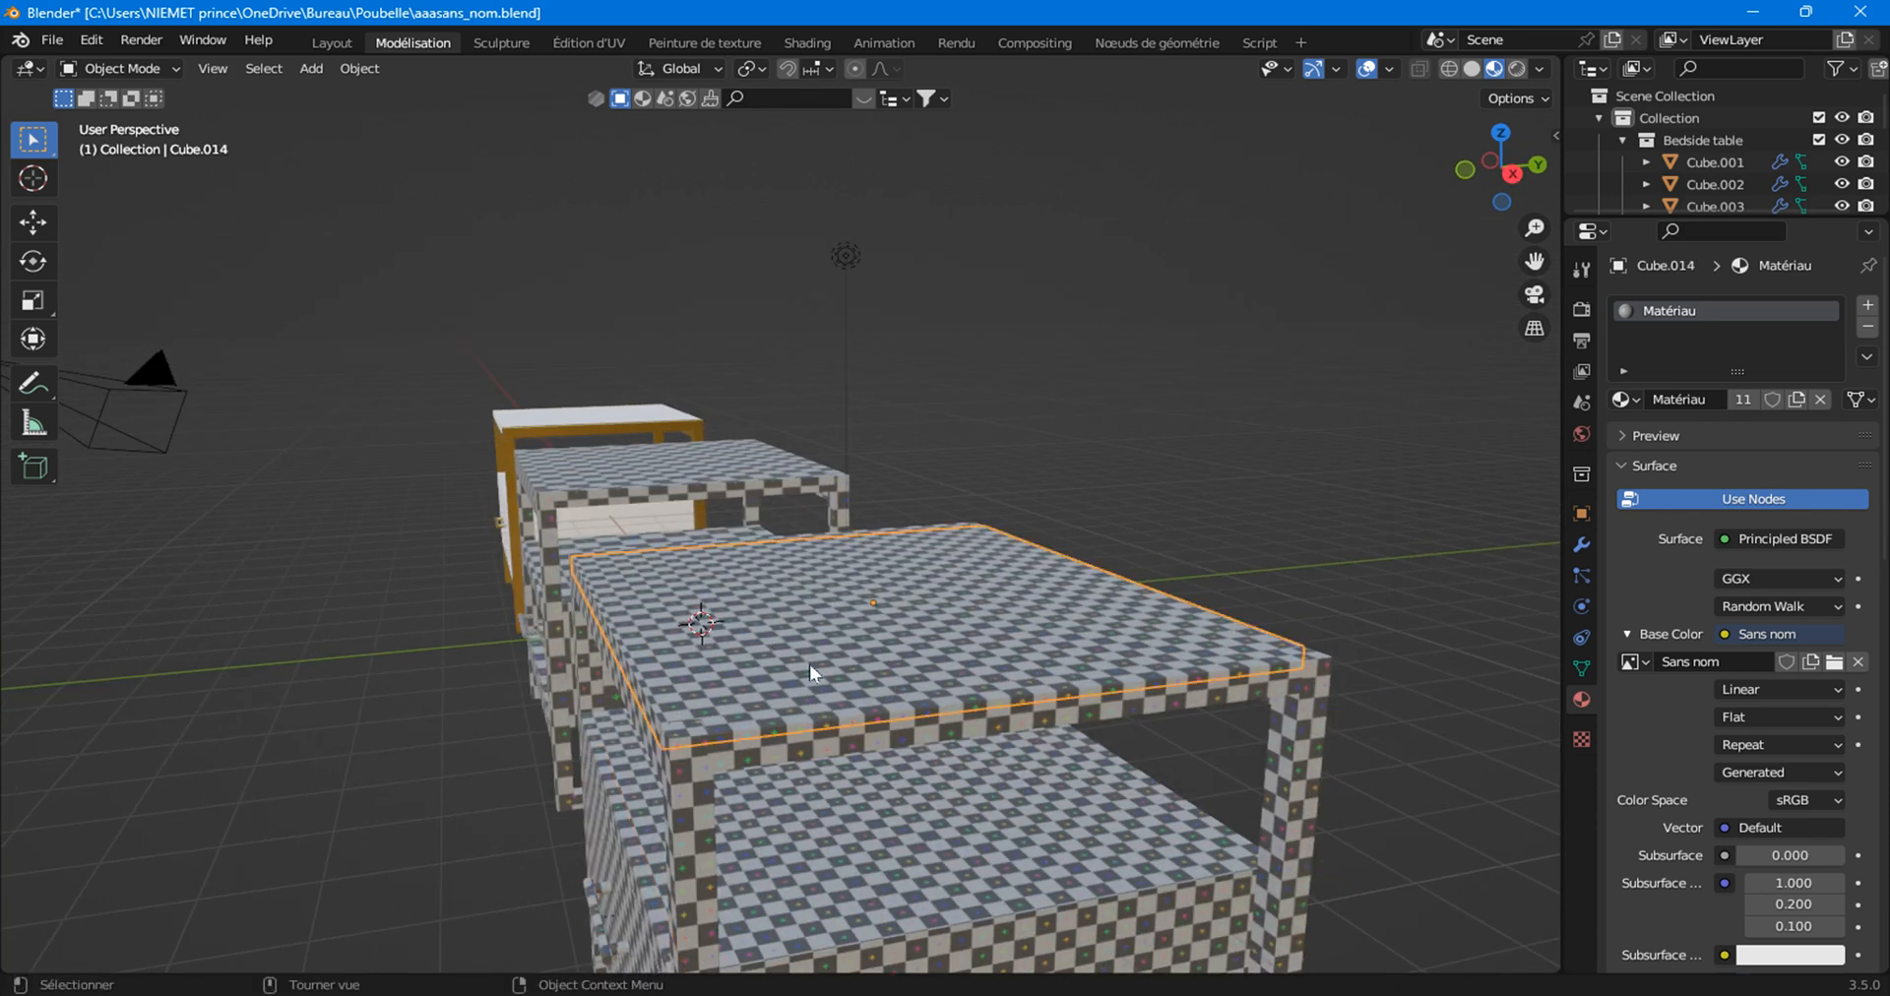
pyautogui.press('g')
pyautogui.press('z')
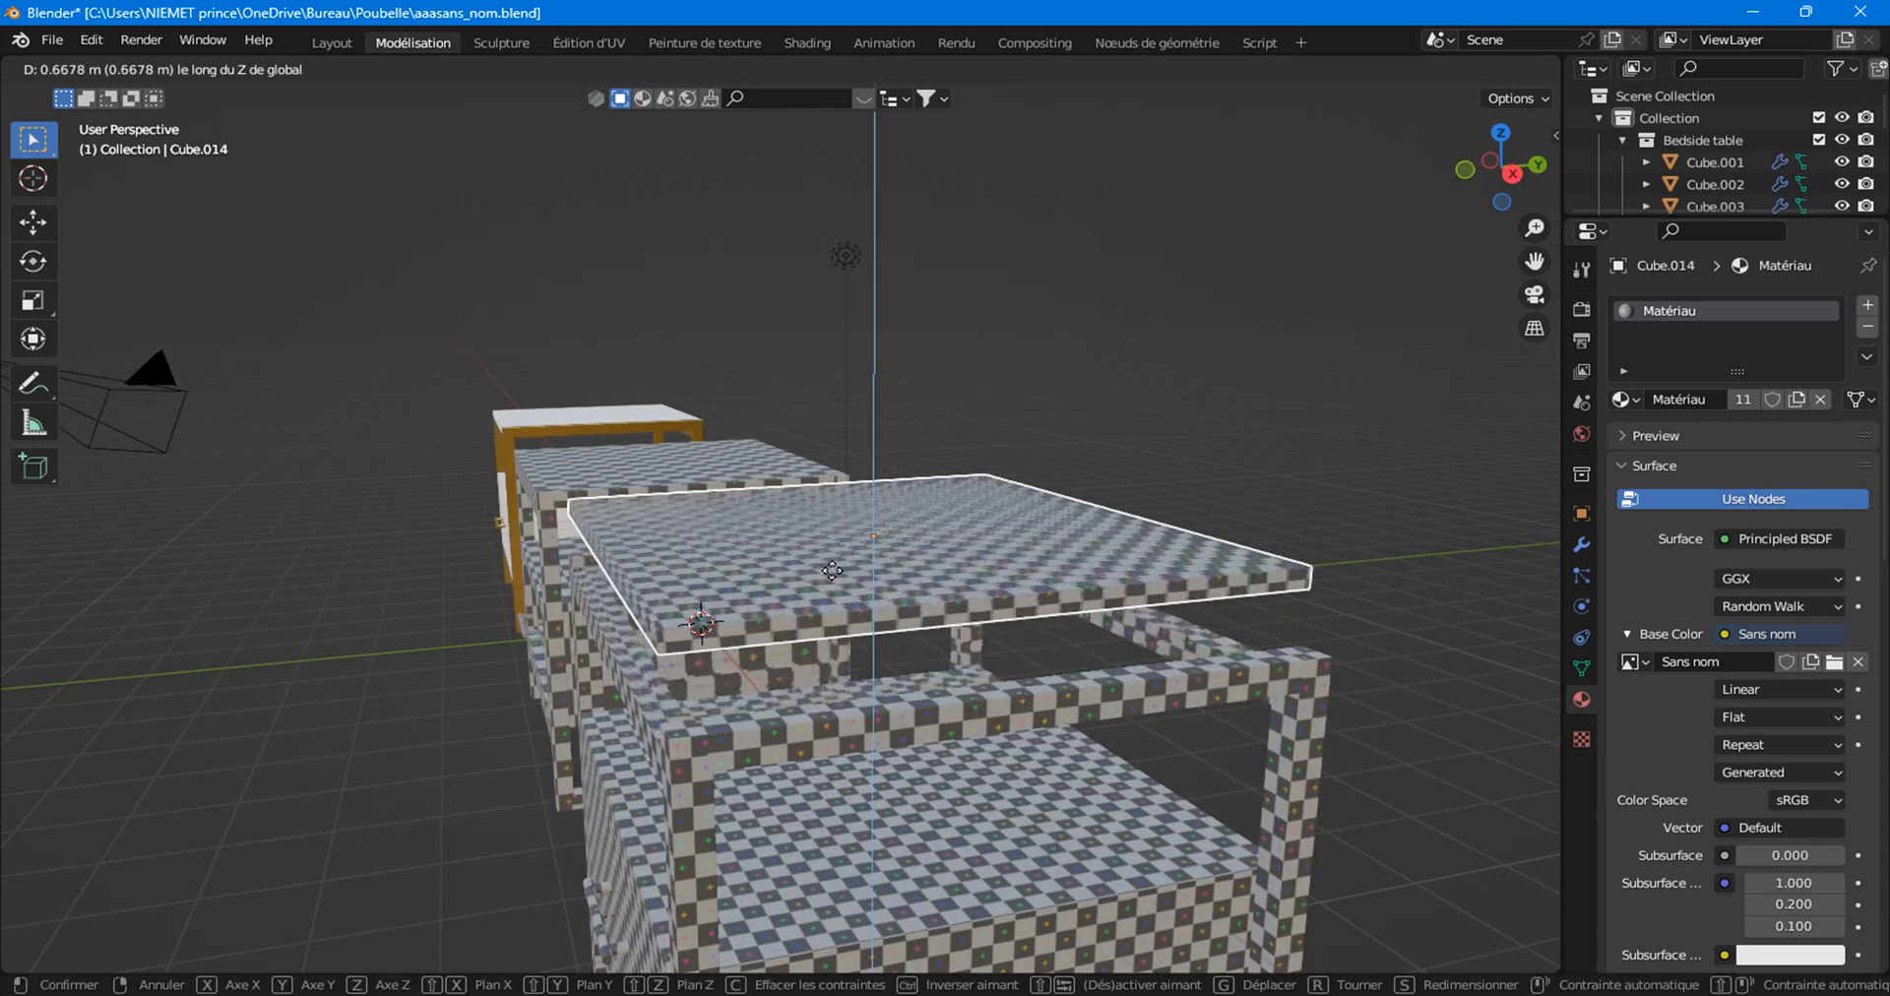
pyautogui.click(834, 627)
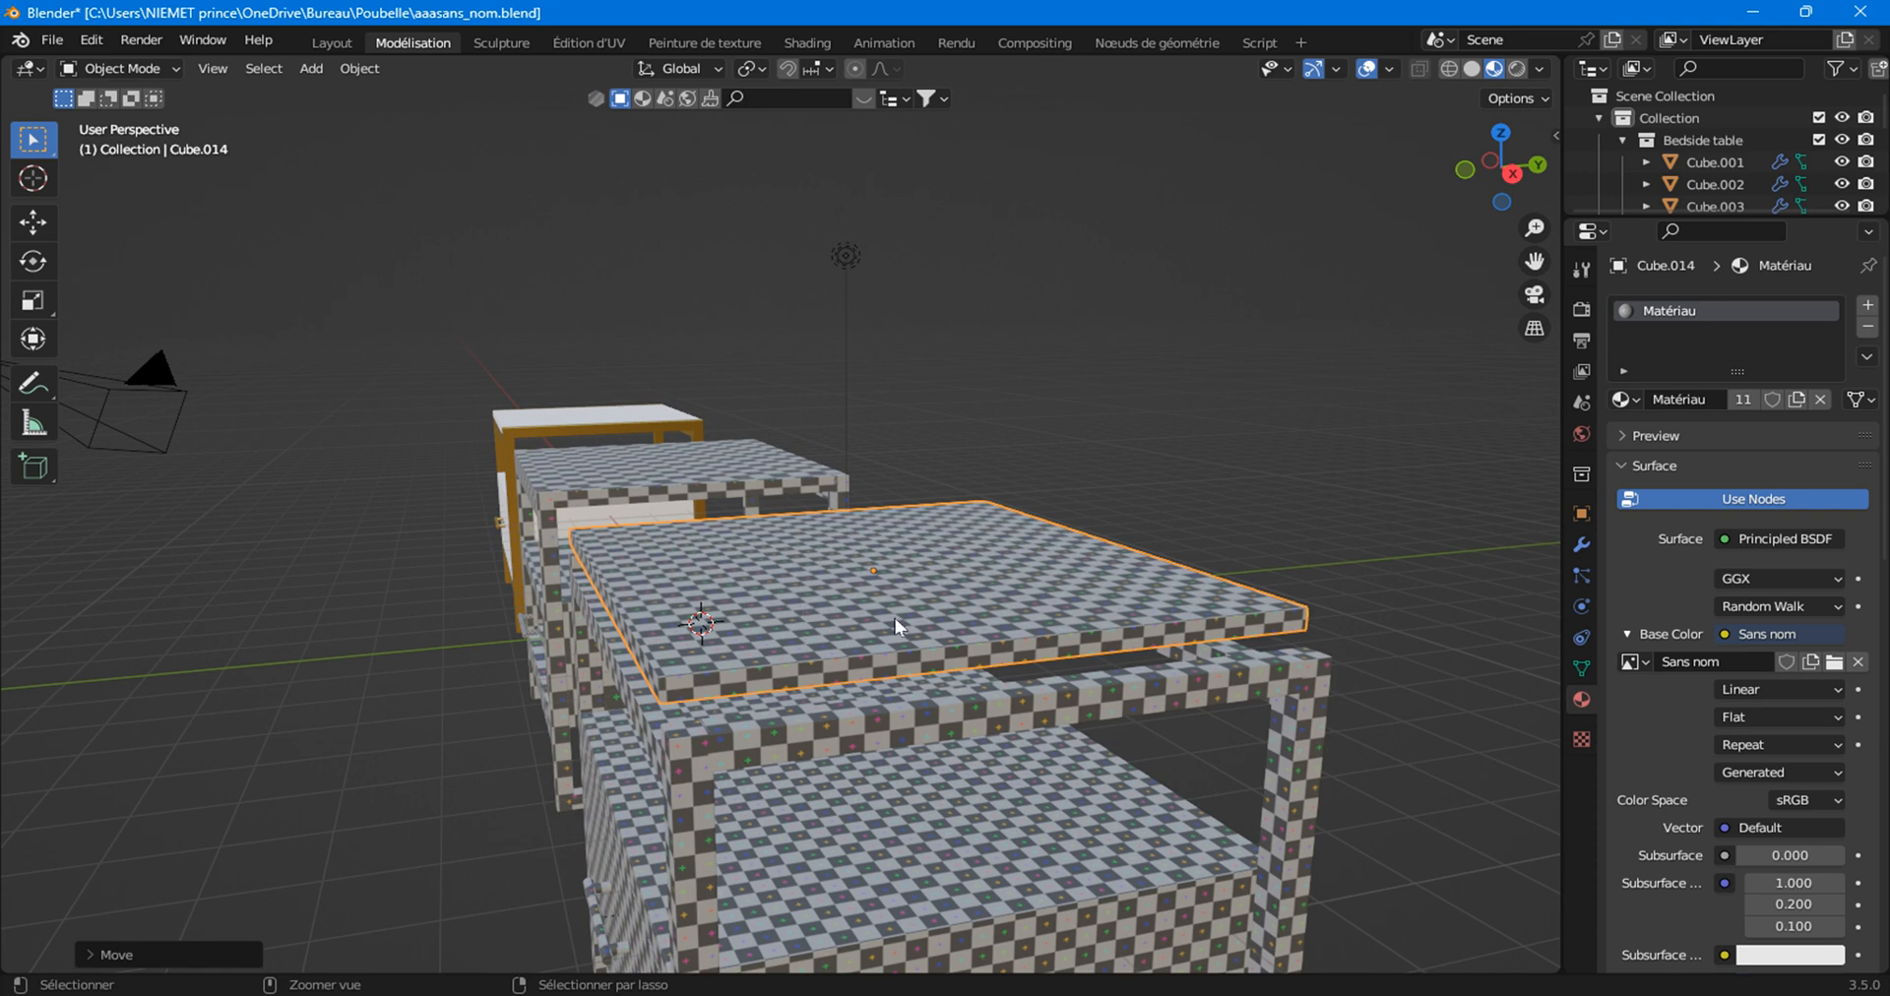
pyautogui.hotkey('ctrl', 'z')
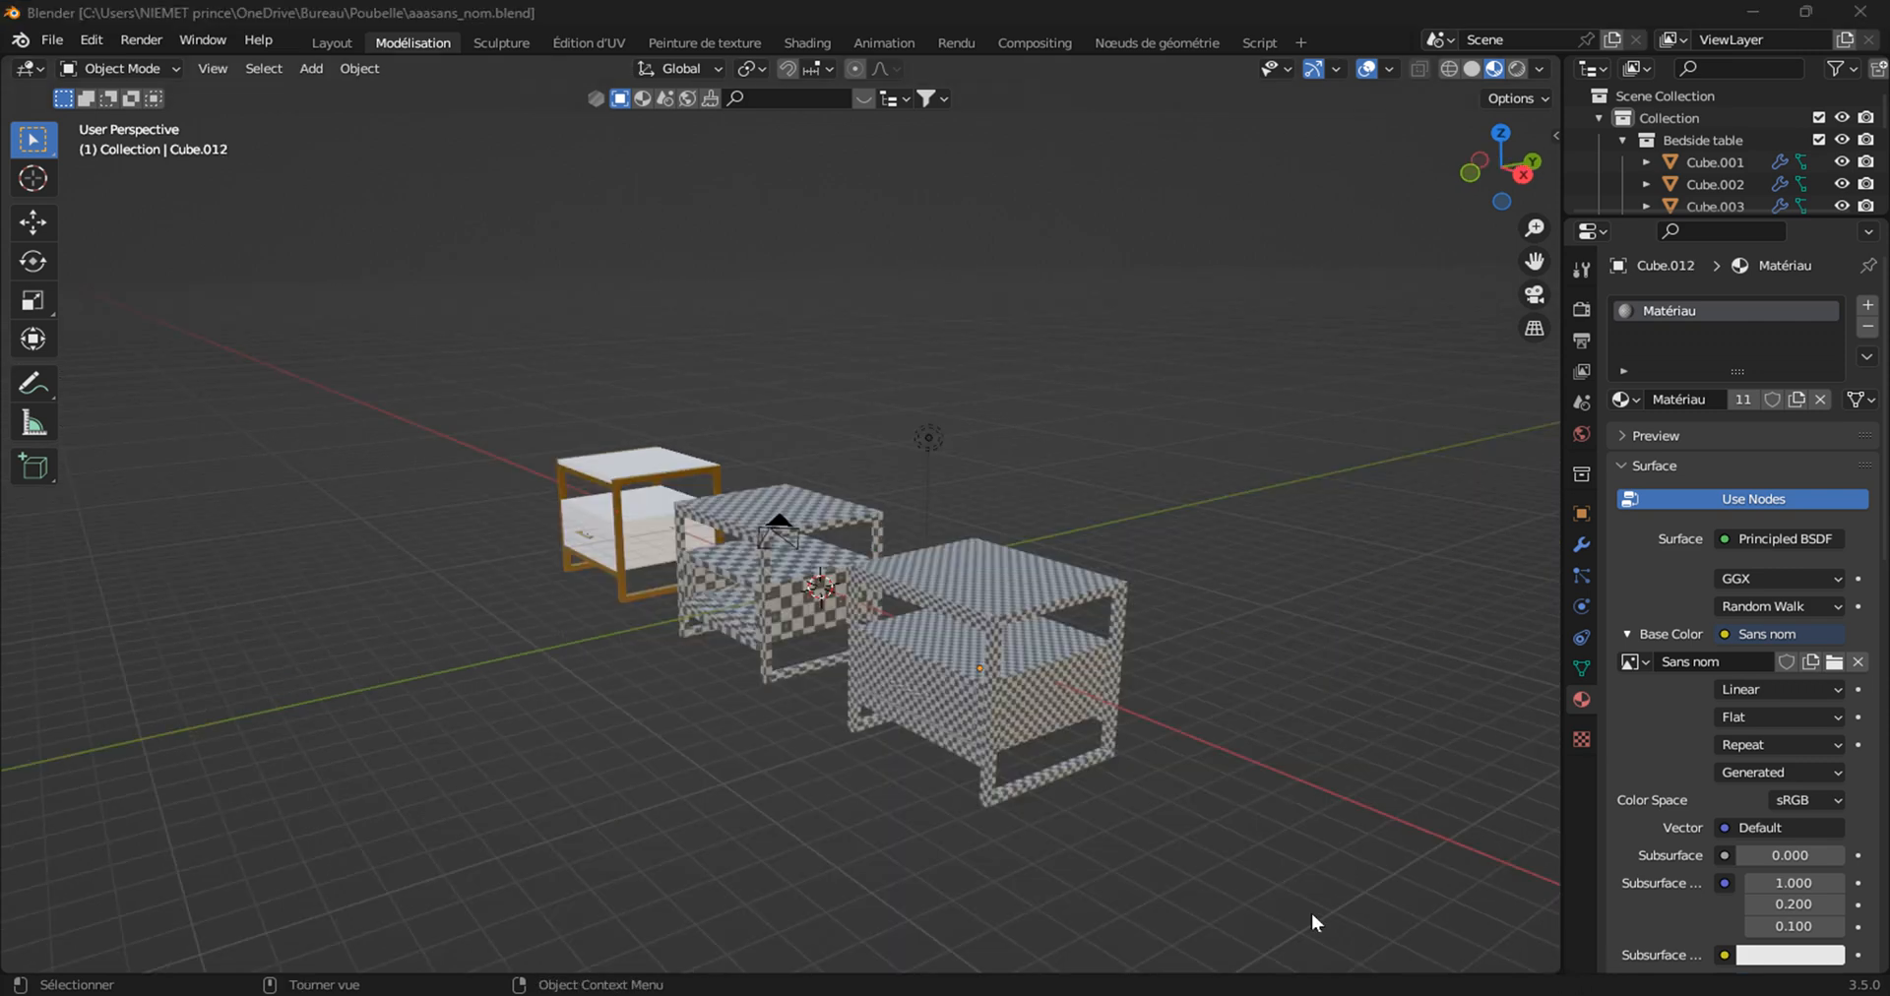
# Hide the gold-framed table and the rightmost checkered table, leaving only the middle table in the scene.
pyautogui.scroll(5, 1311, 912)
pyautogui.moveTo(1144, 836); pyautogui.dragTo(1196, 817, button='middle')
pyautogui.scroll(-3, 1045, 792)
pyautogui.moveTo(1045, 792); pyautogui.dragTo(1122, 807, button='middle')
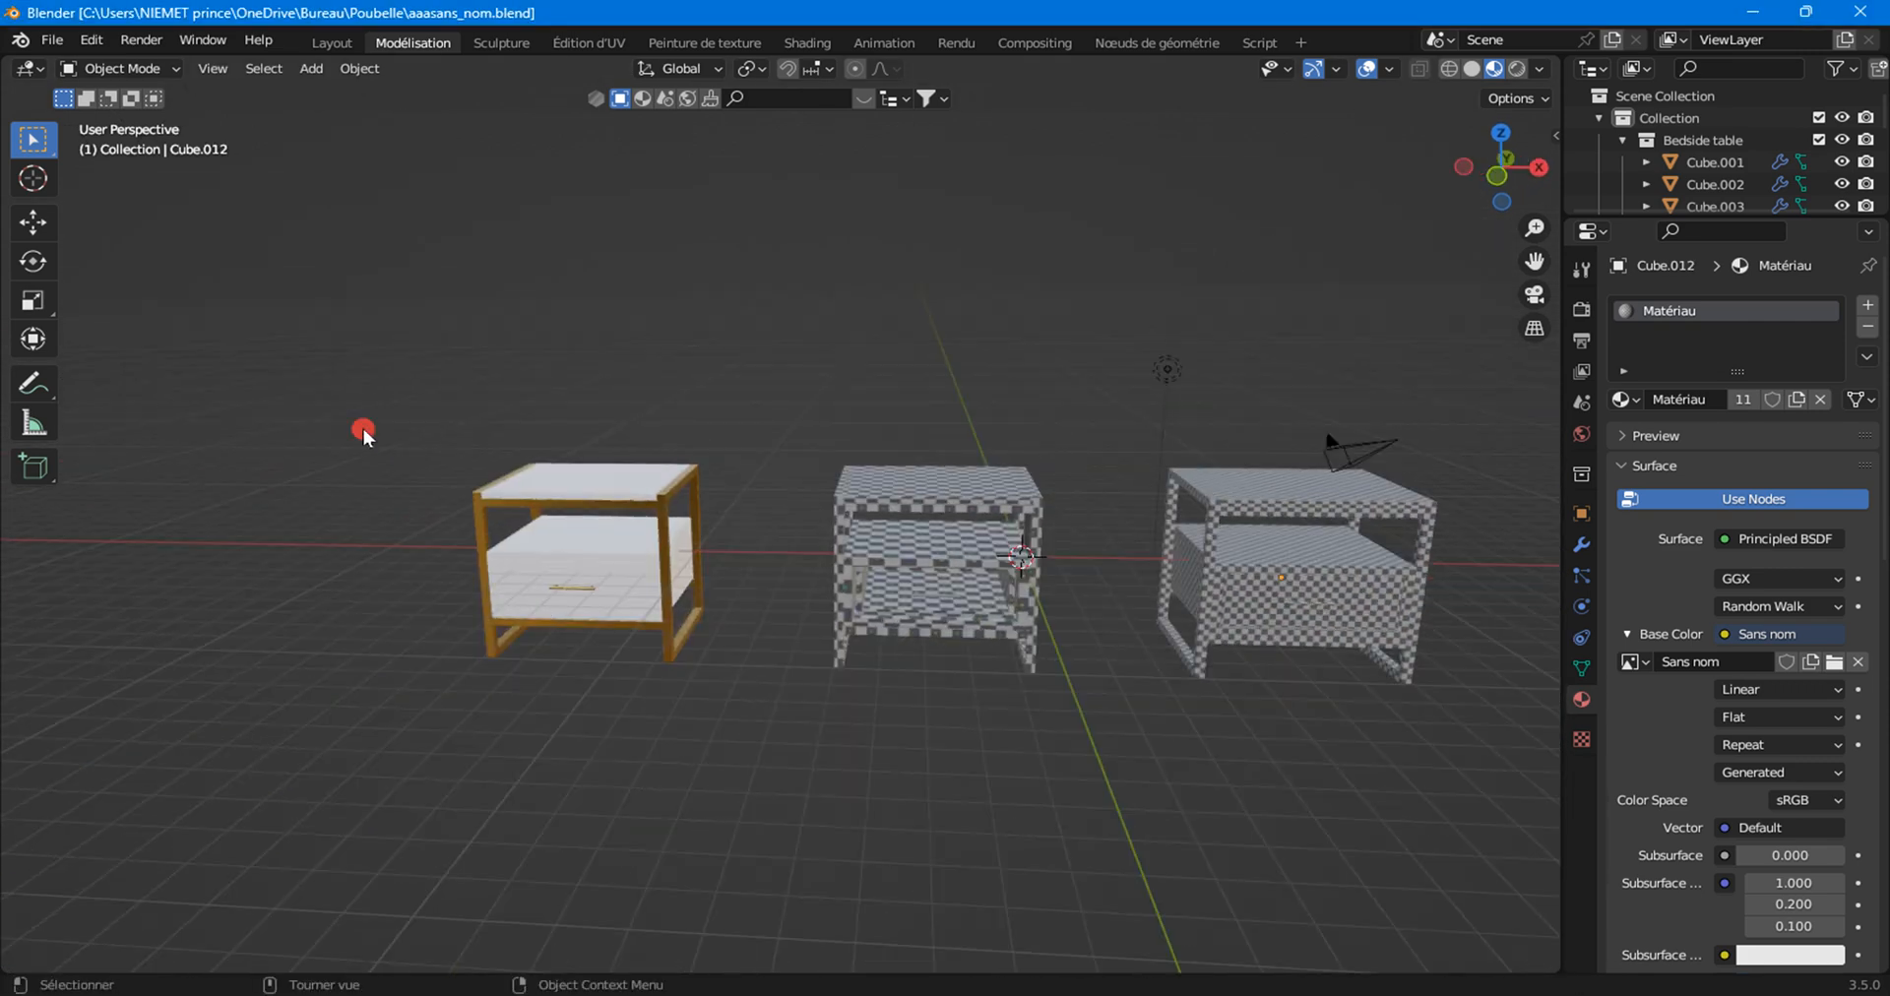
pyautogui.moveTo(363, 426); pyautogui.dragTo(695, 683)
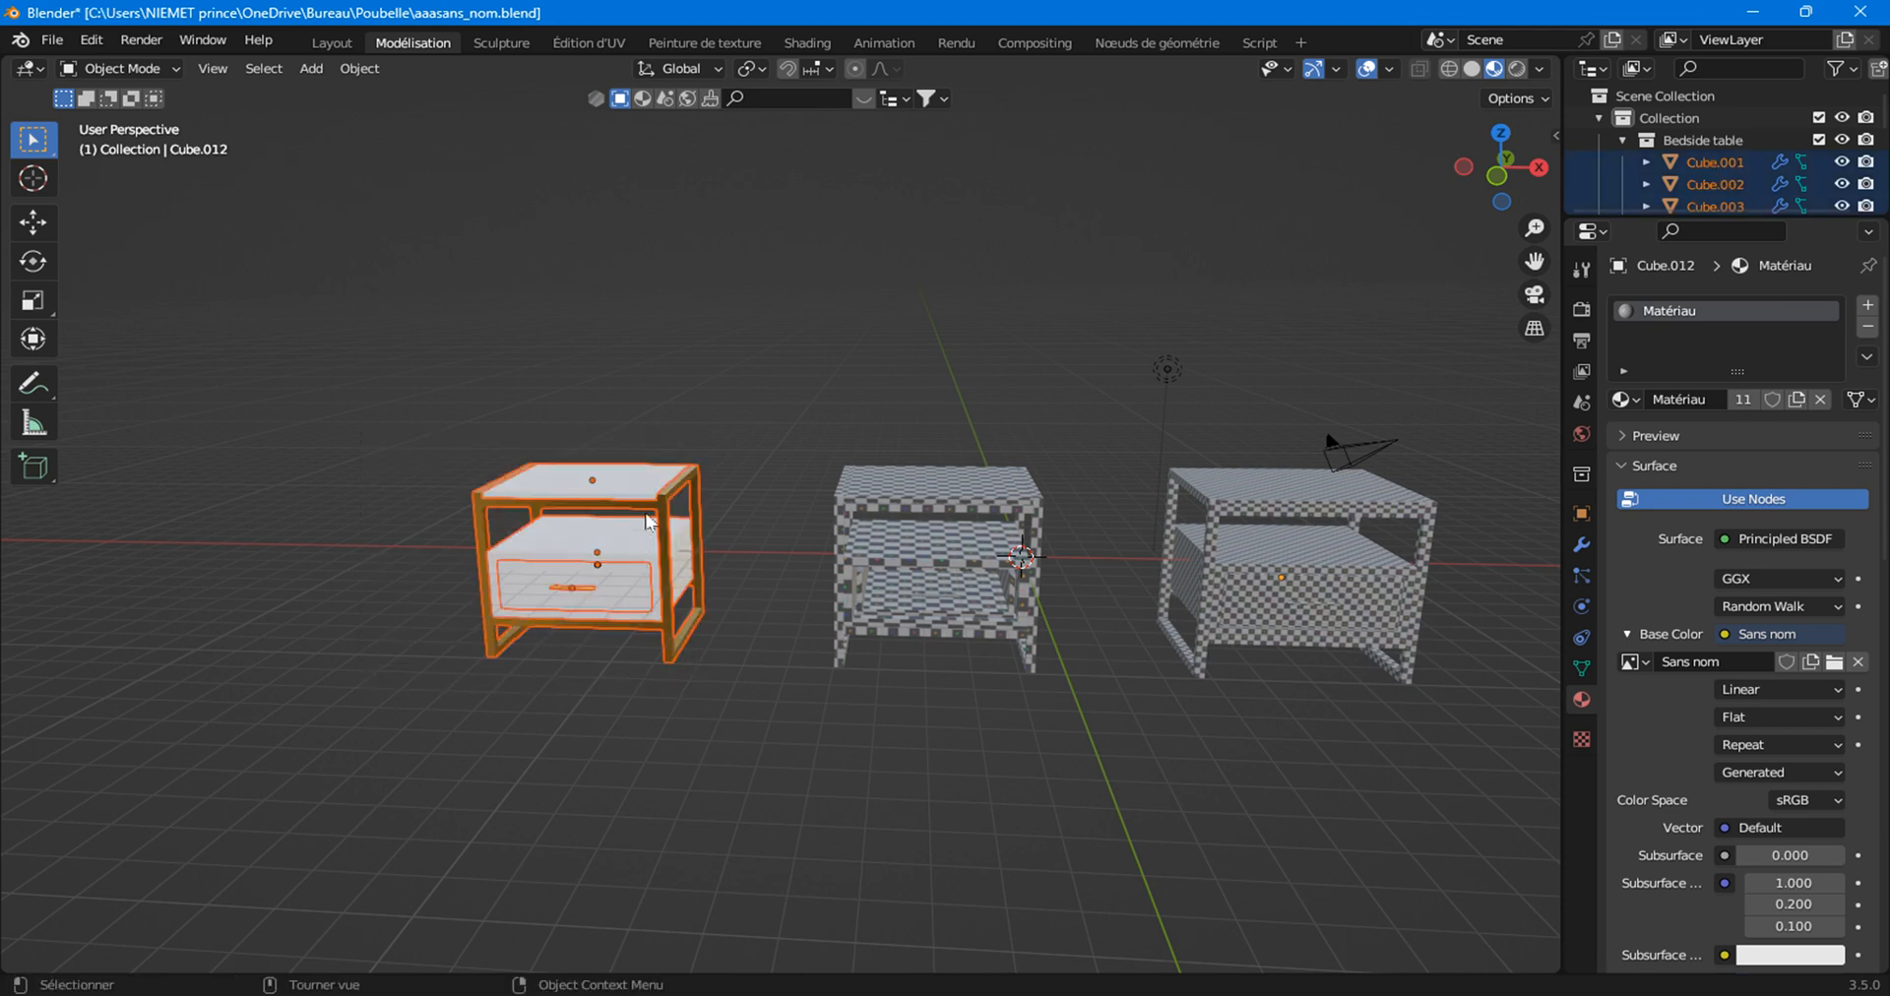
pyautogui.press('h')
pyautogui.moveTo(1203, 474); pyautogui.dragTo(1435, 786)
pyautogui.press('h')
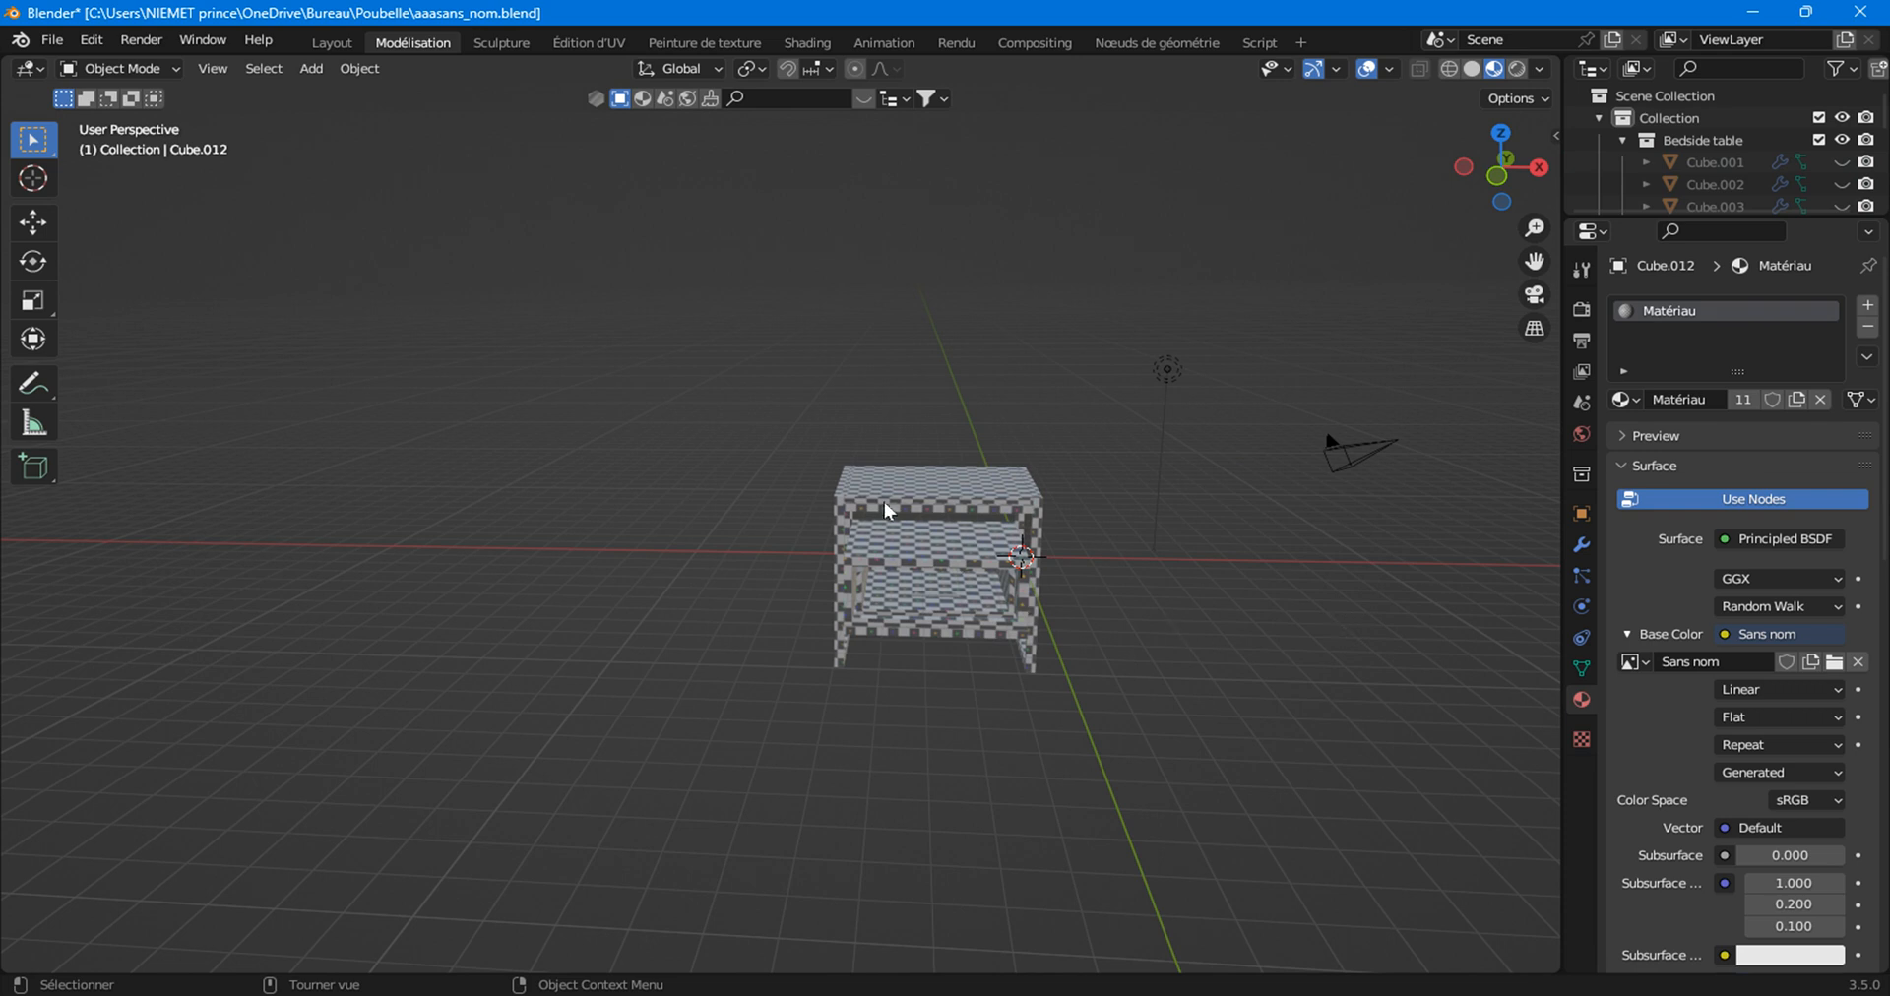
# Select all parts of the middle table, frame them in view and clear the selection.
pyautogui.moveTo(794, 461); pyautogui.dragTo(1083, 640)
pyautogui.press('KP_Decimal')
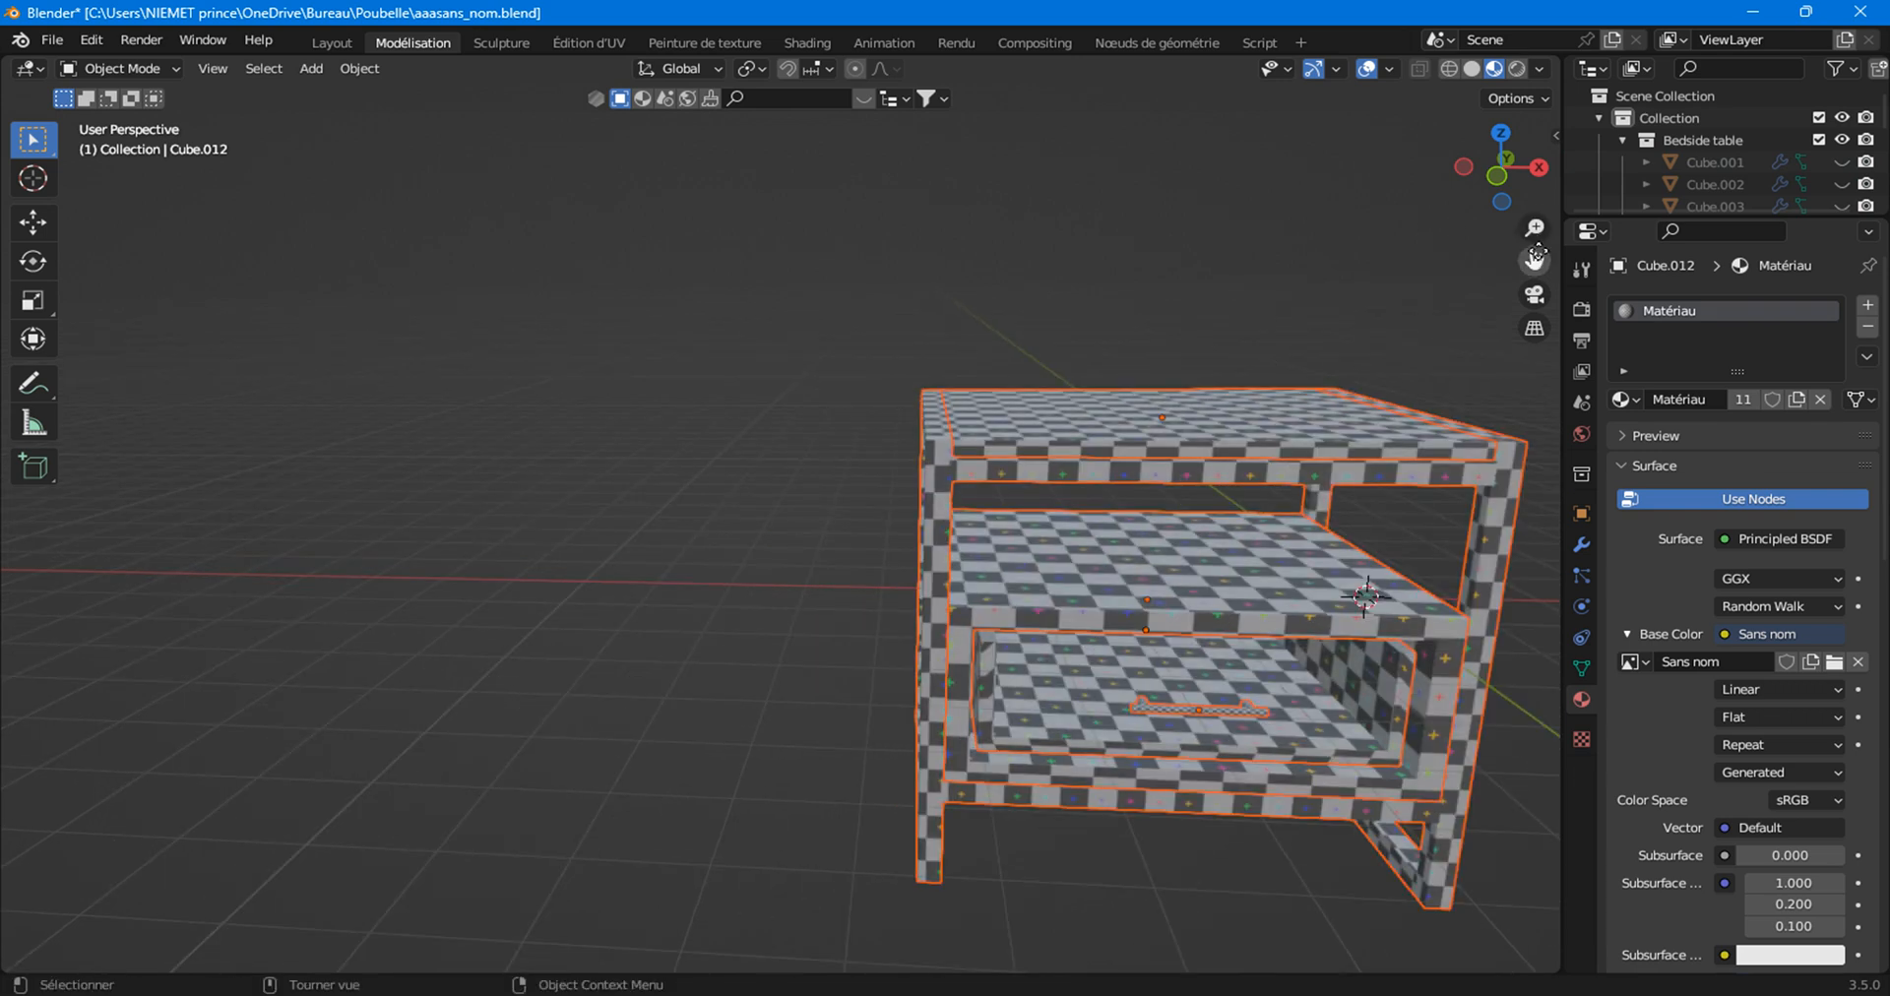
pyautogui.moveTo(1535, 258); pyautogui.dragTo(1083, 266)
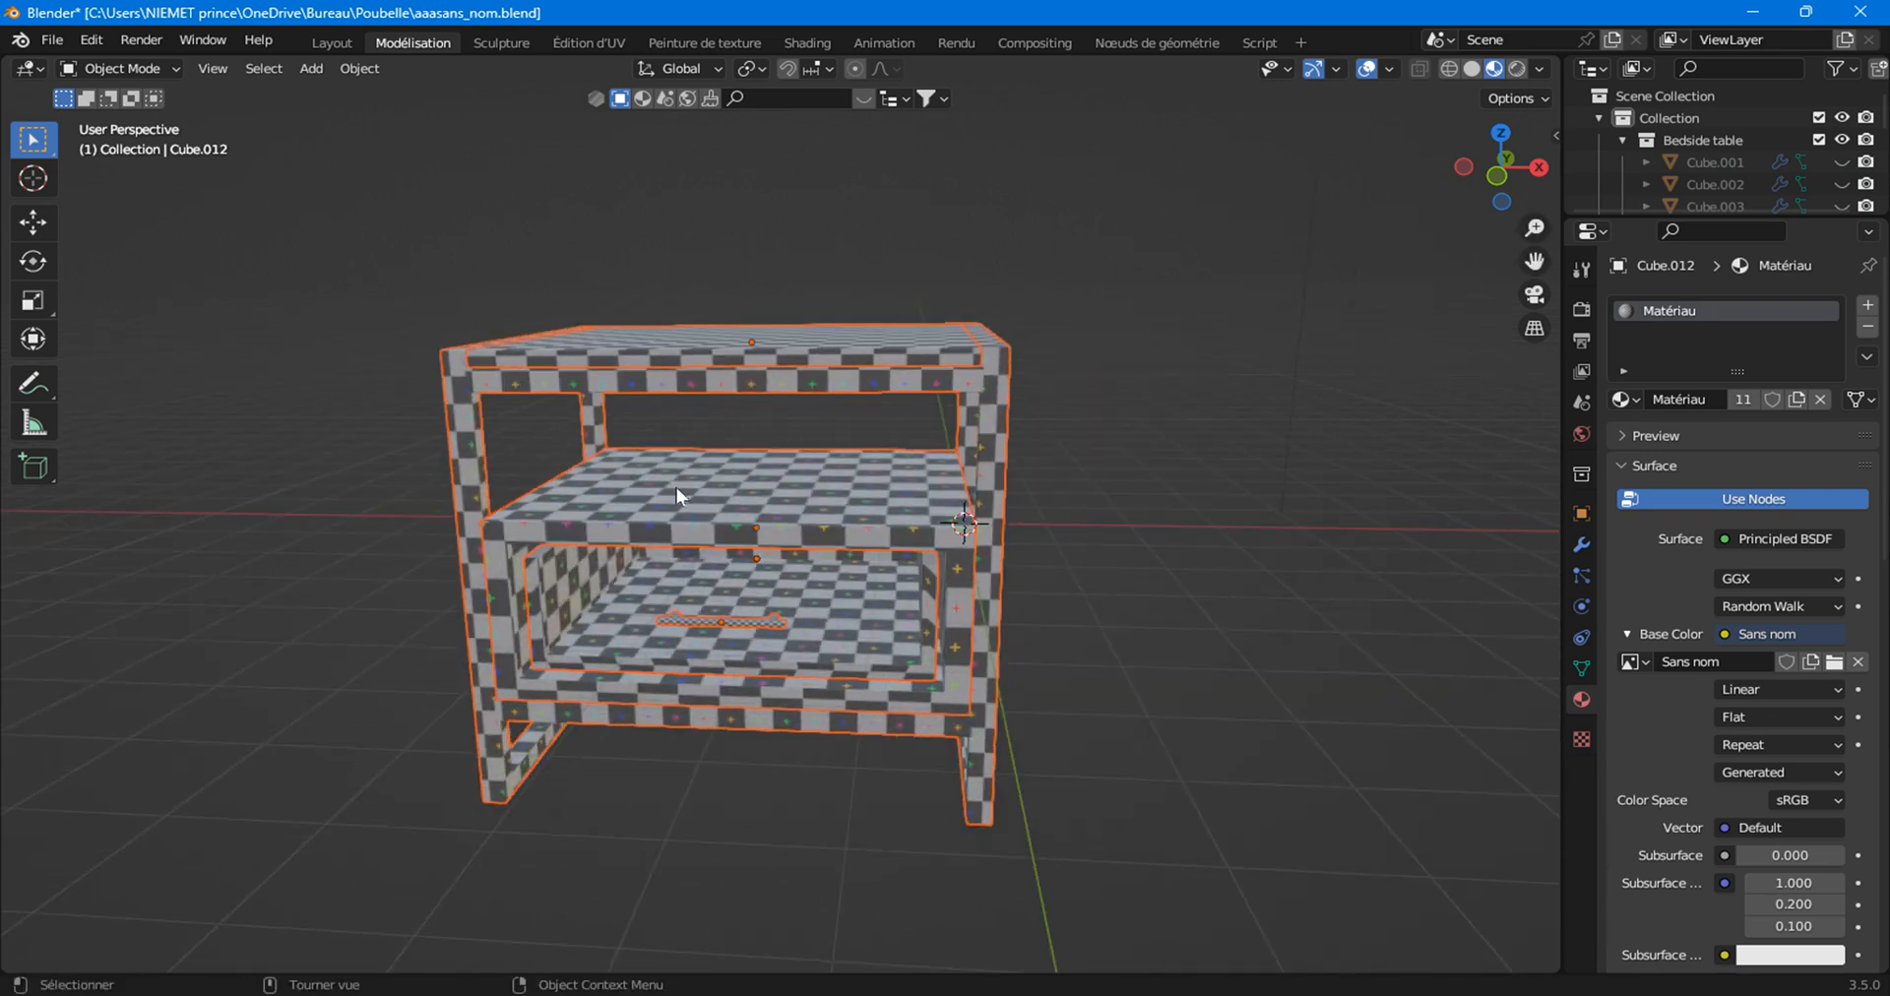
pyautogui.scroll(-4, 831, 595)
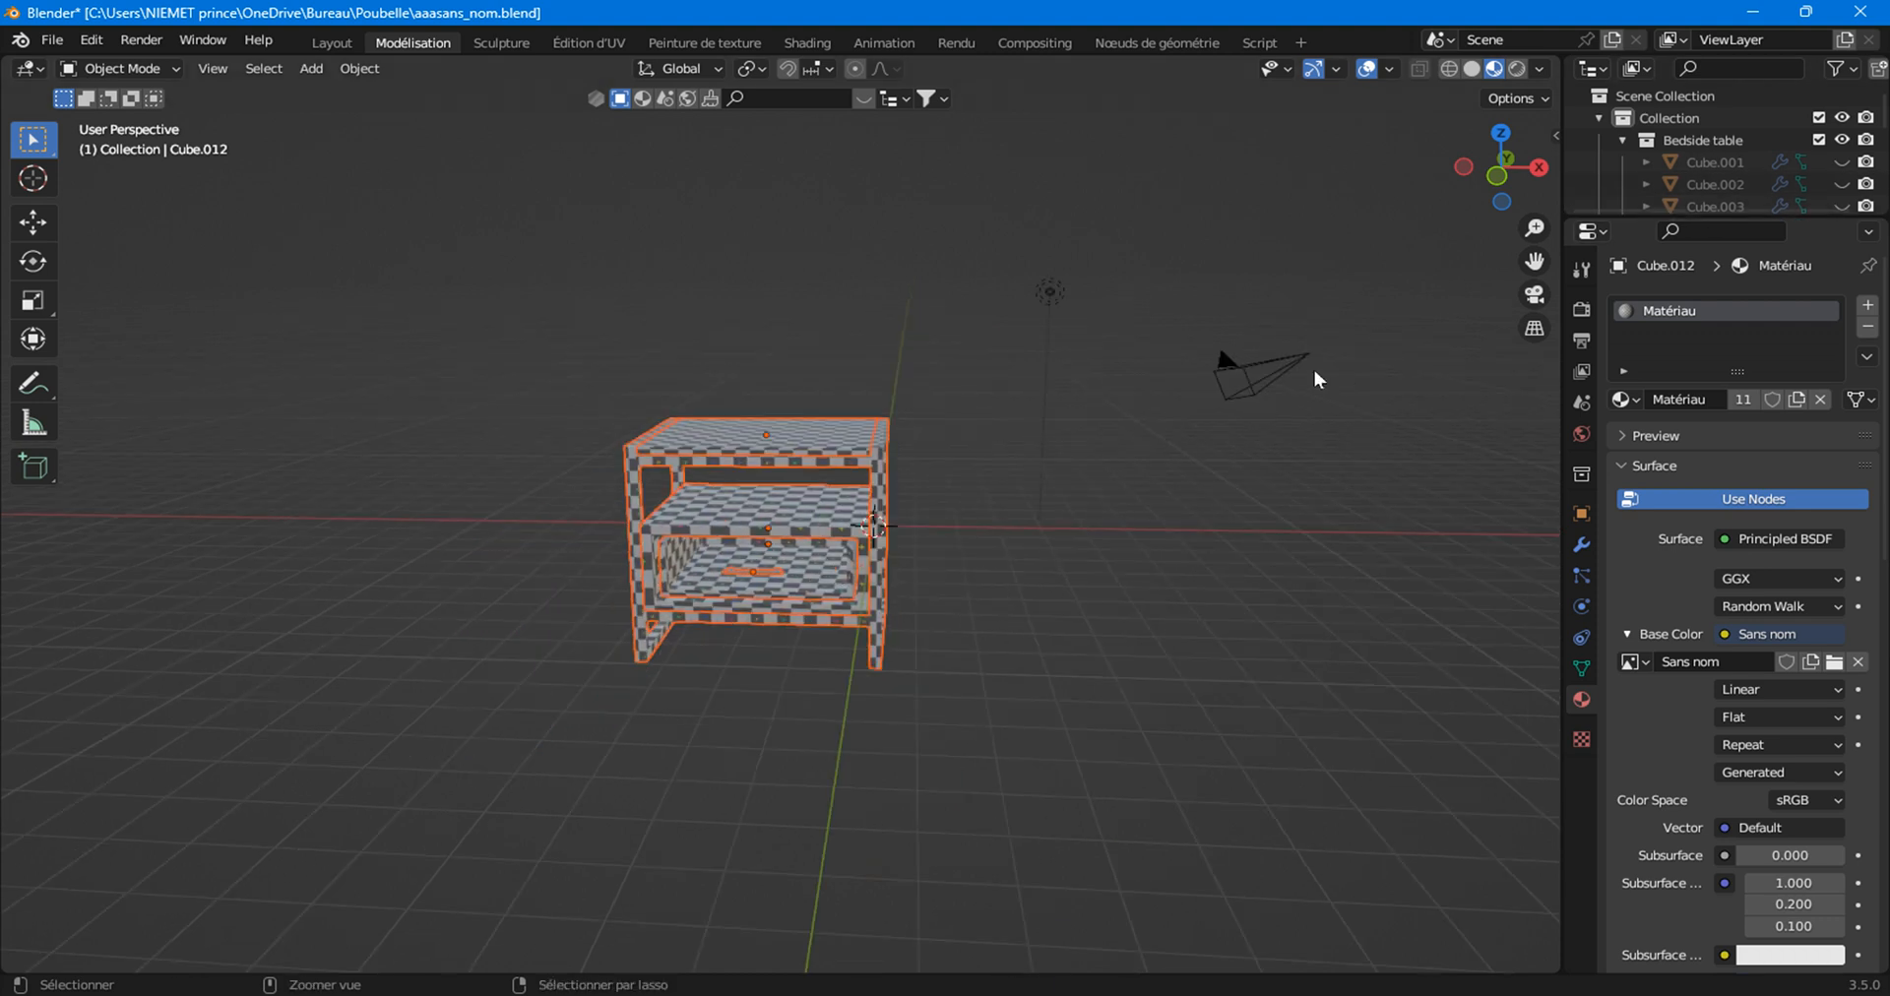
pyautogui.click(1726, 215)
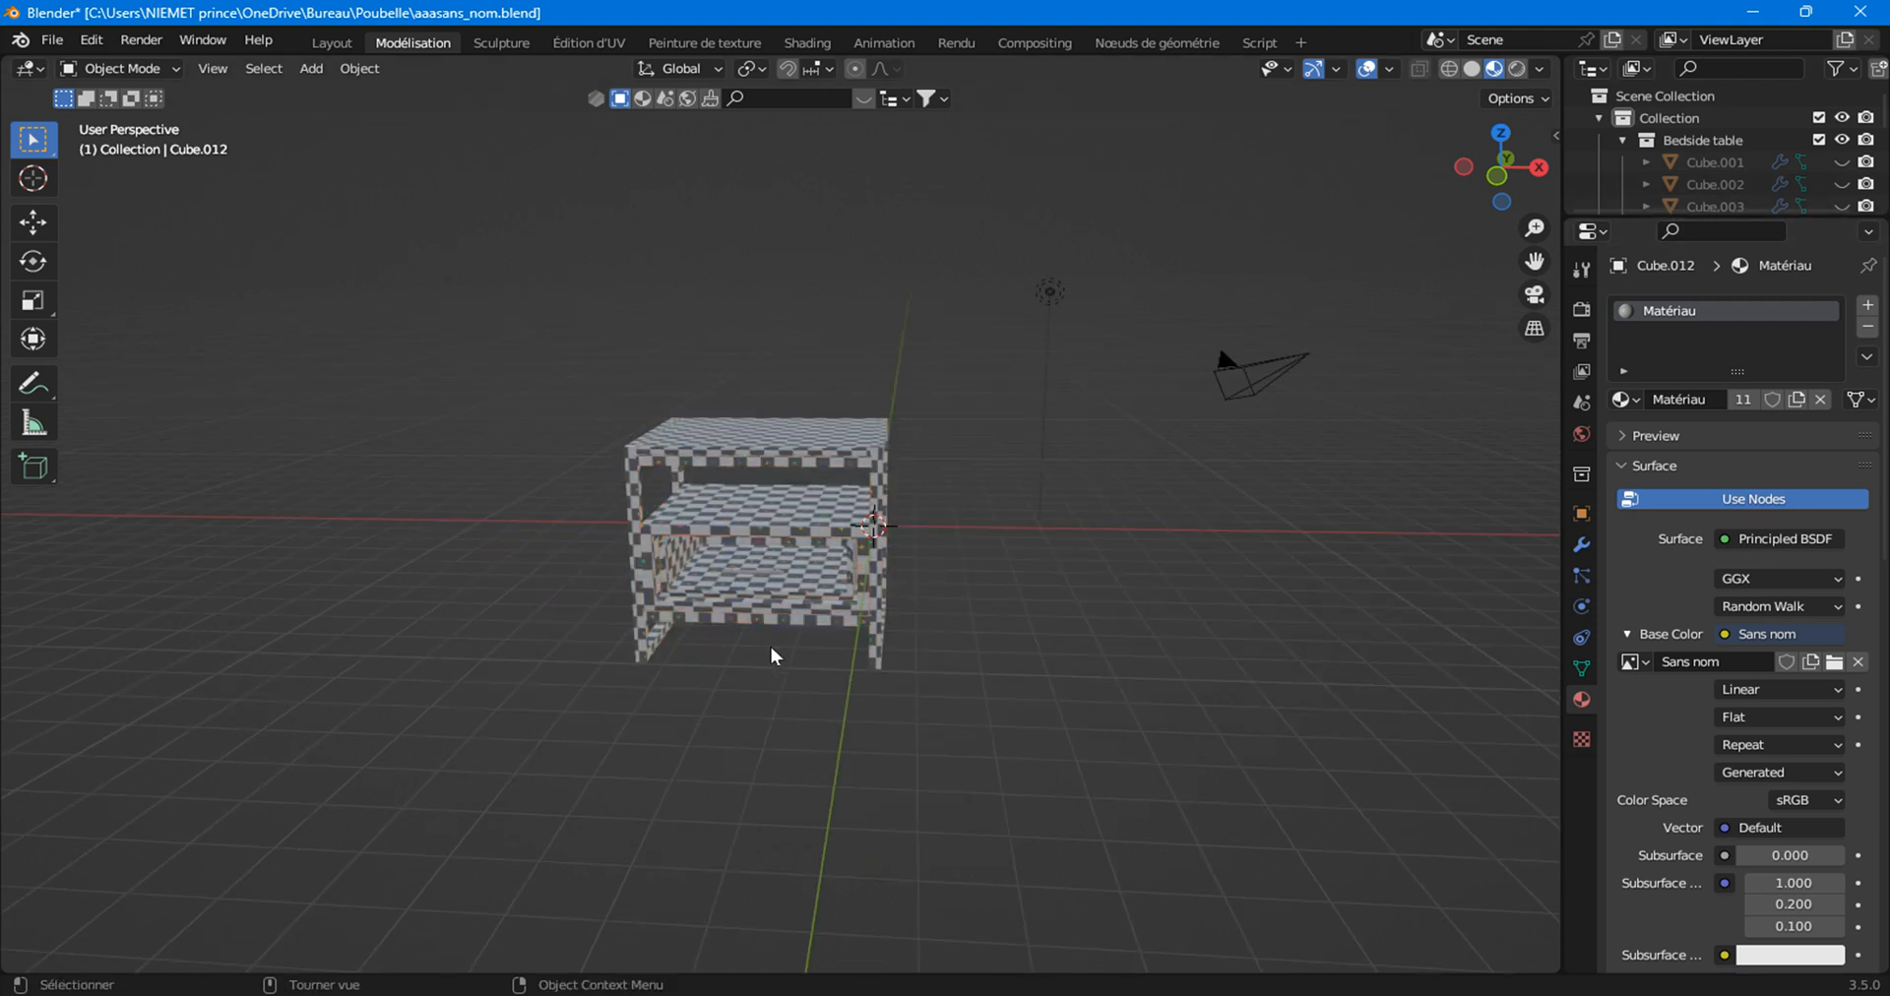
pyautogui.scroll(4, 771, 647)
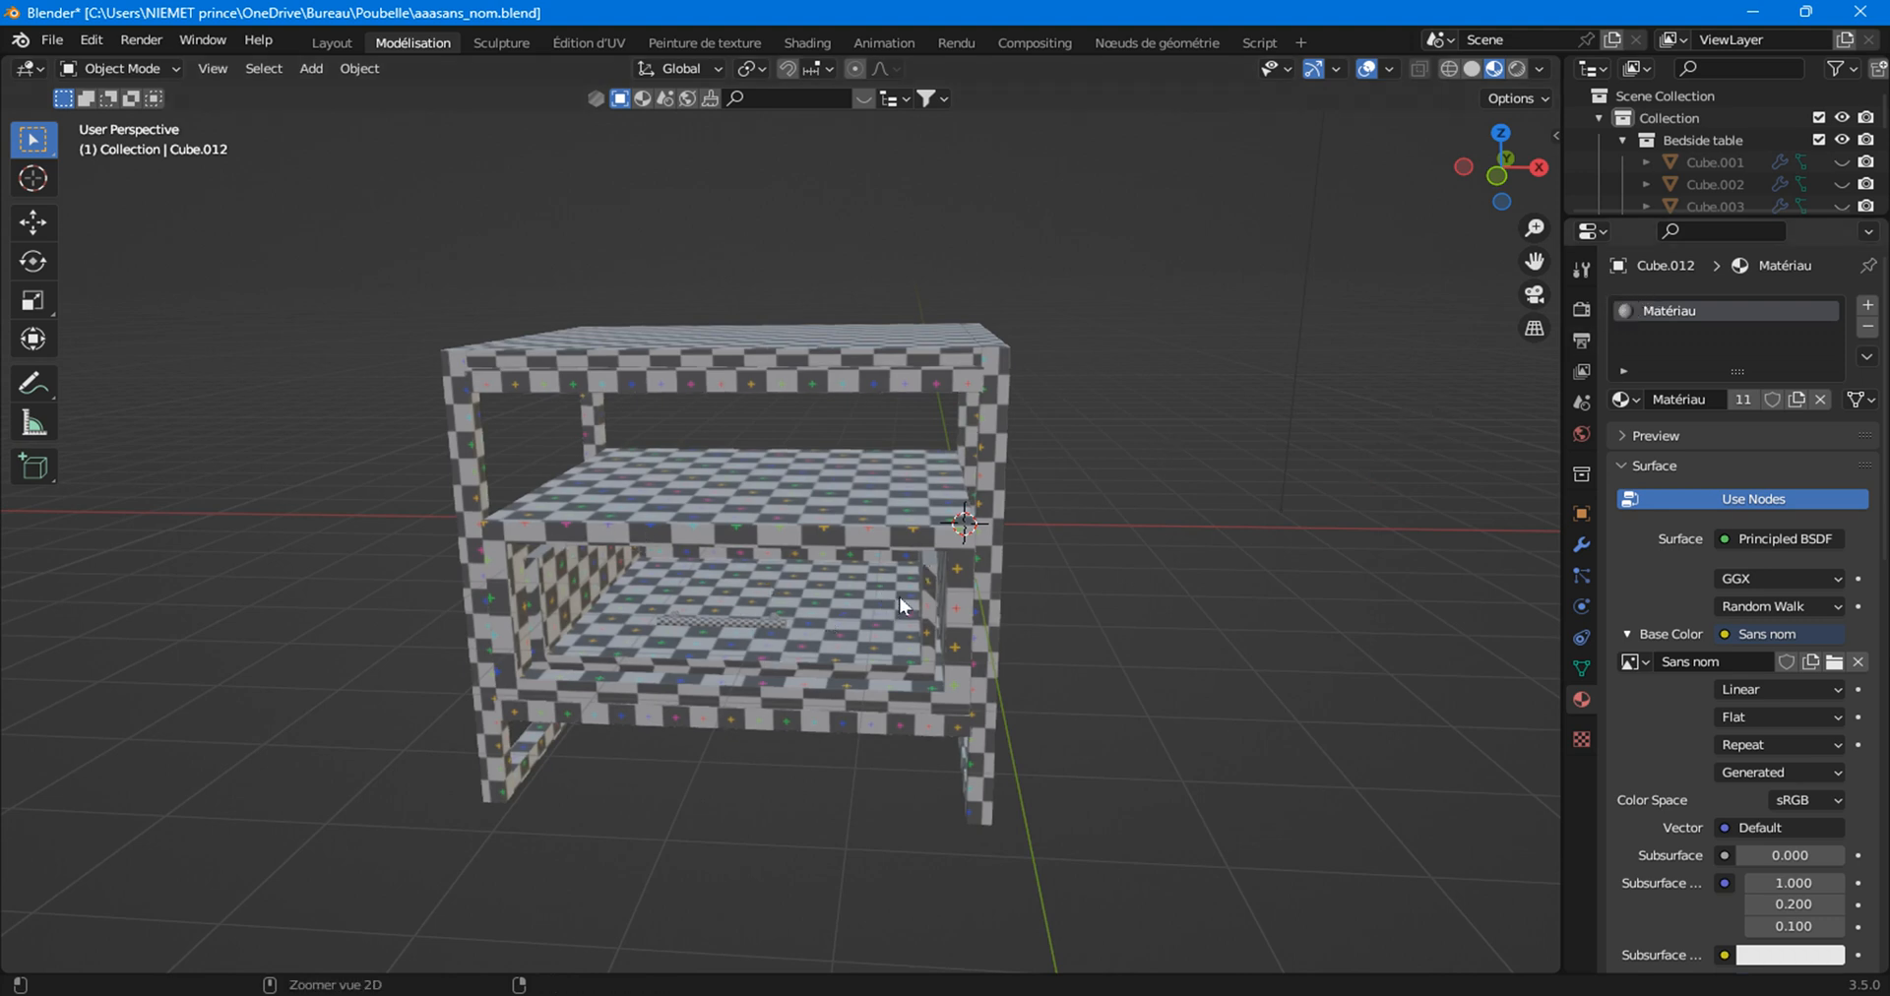
# Undo the hiding of the rightmost checkered table and the gold-framed table.
pyautogui.hotkey('ctrl', 'z')
pyautogui.hotkey('ctrl', 'z')
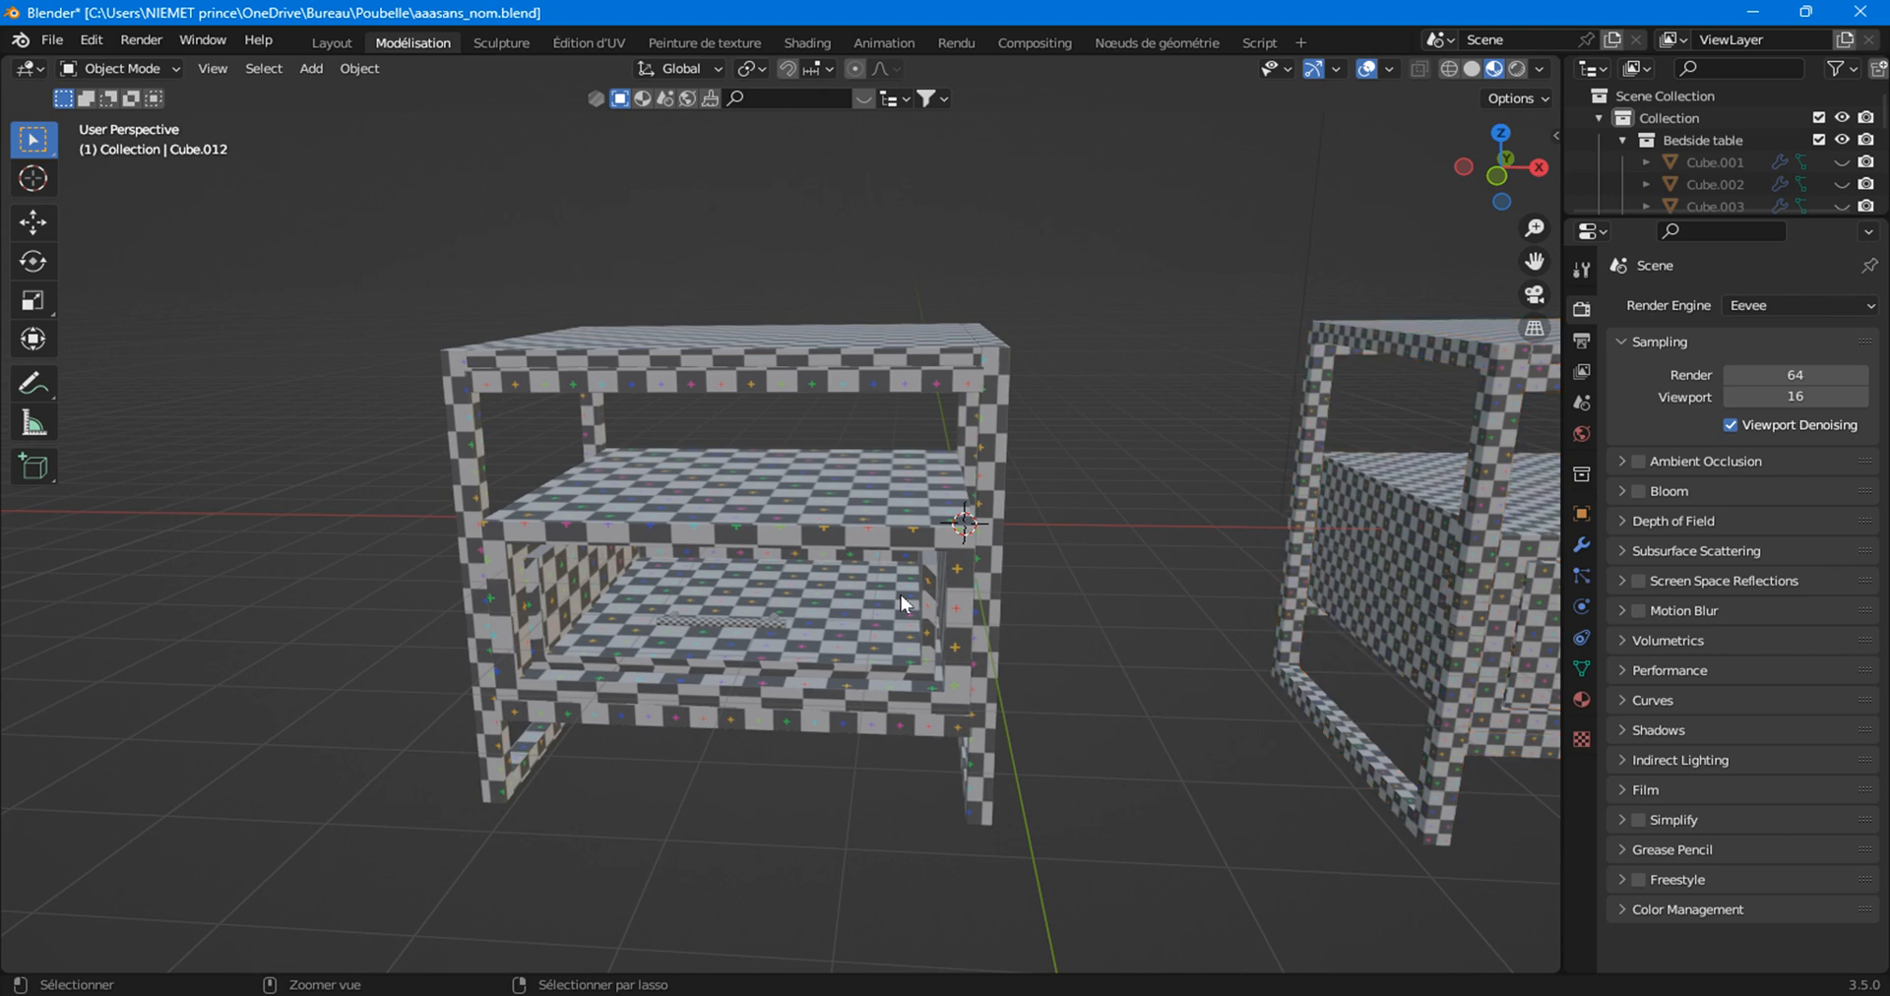
pyautogui.hotkey('ctrl', 'z')
pyautogui.scroll(-3, 901, 594)
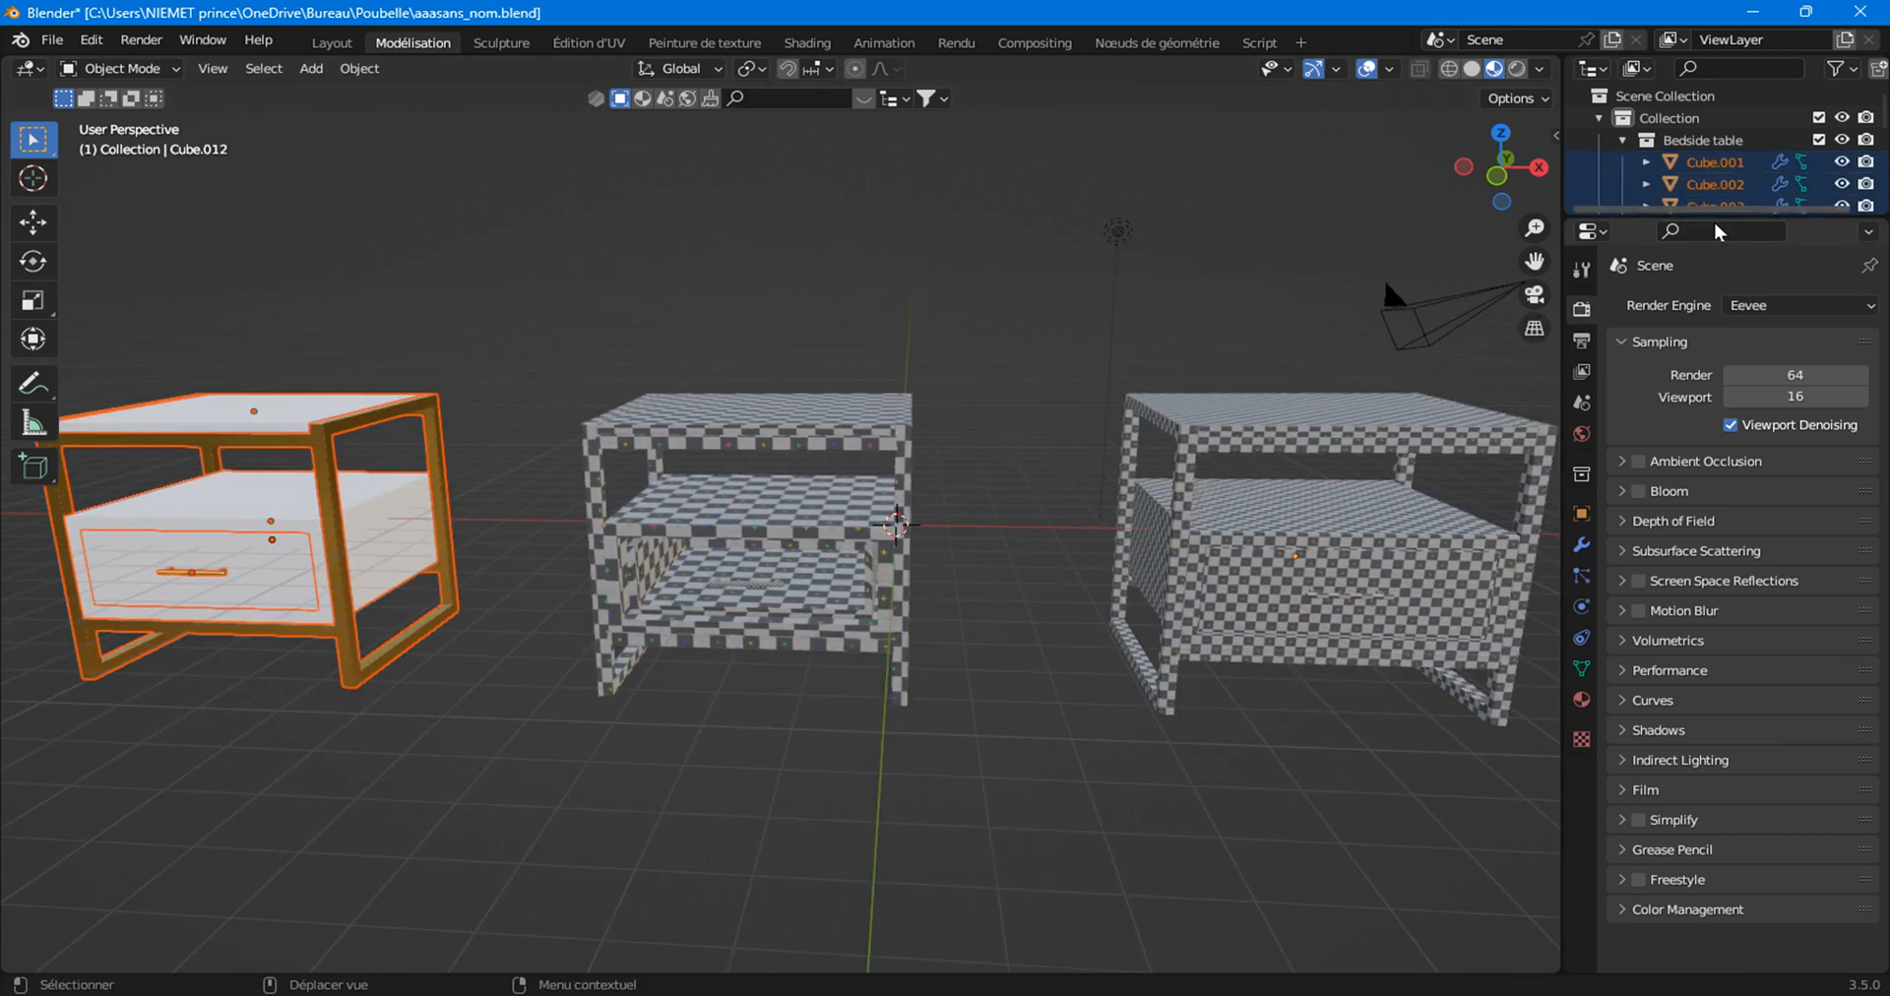
# Unhide Cube.007, the middle table's drawer front, and hide the gold-framed and rightmost checkered tables.
pyautogui.moveTo(1717, 217); pyautogui.dragTo(1791, 488)
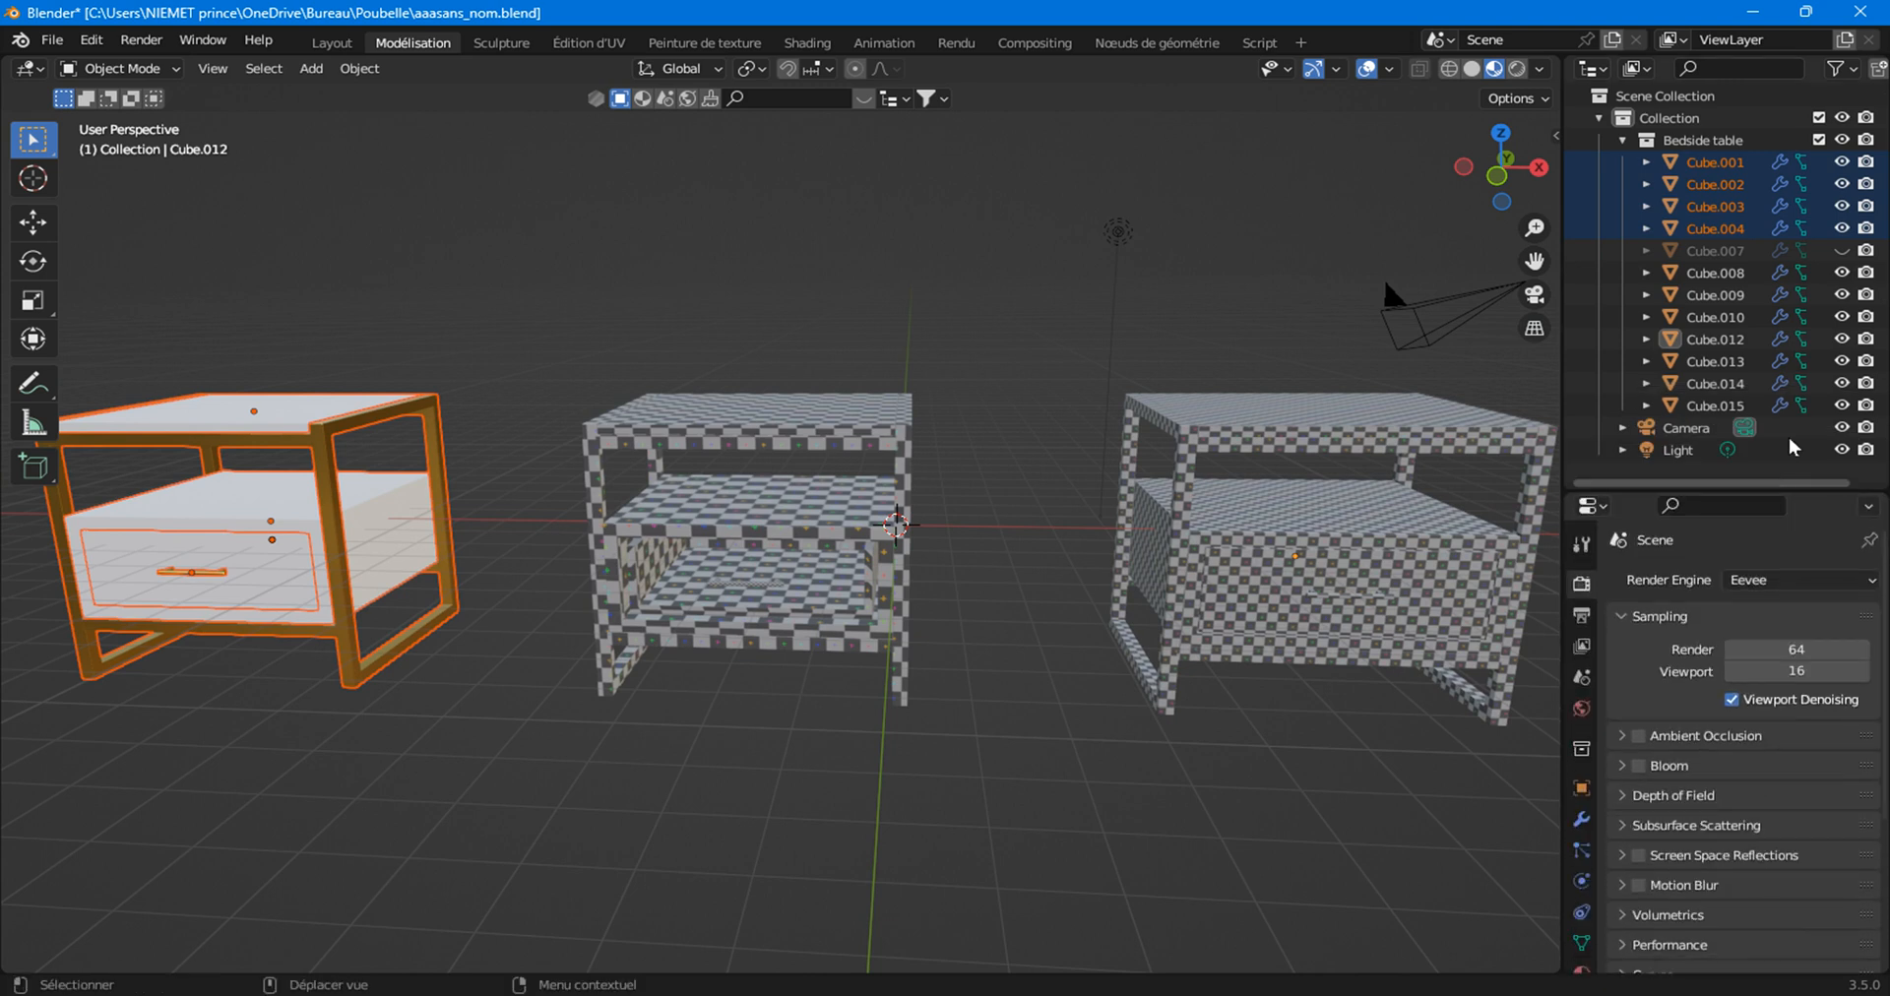
pyautogui.click(1841, 250)
pyautogui.press('b')
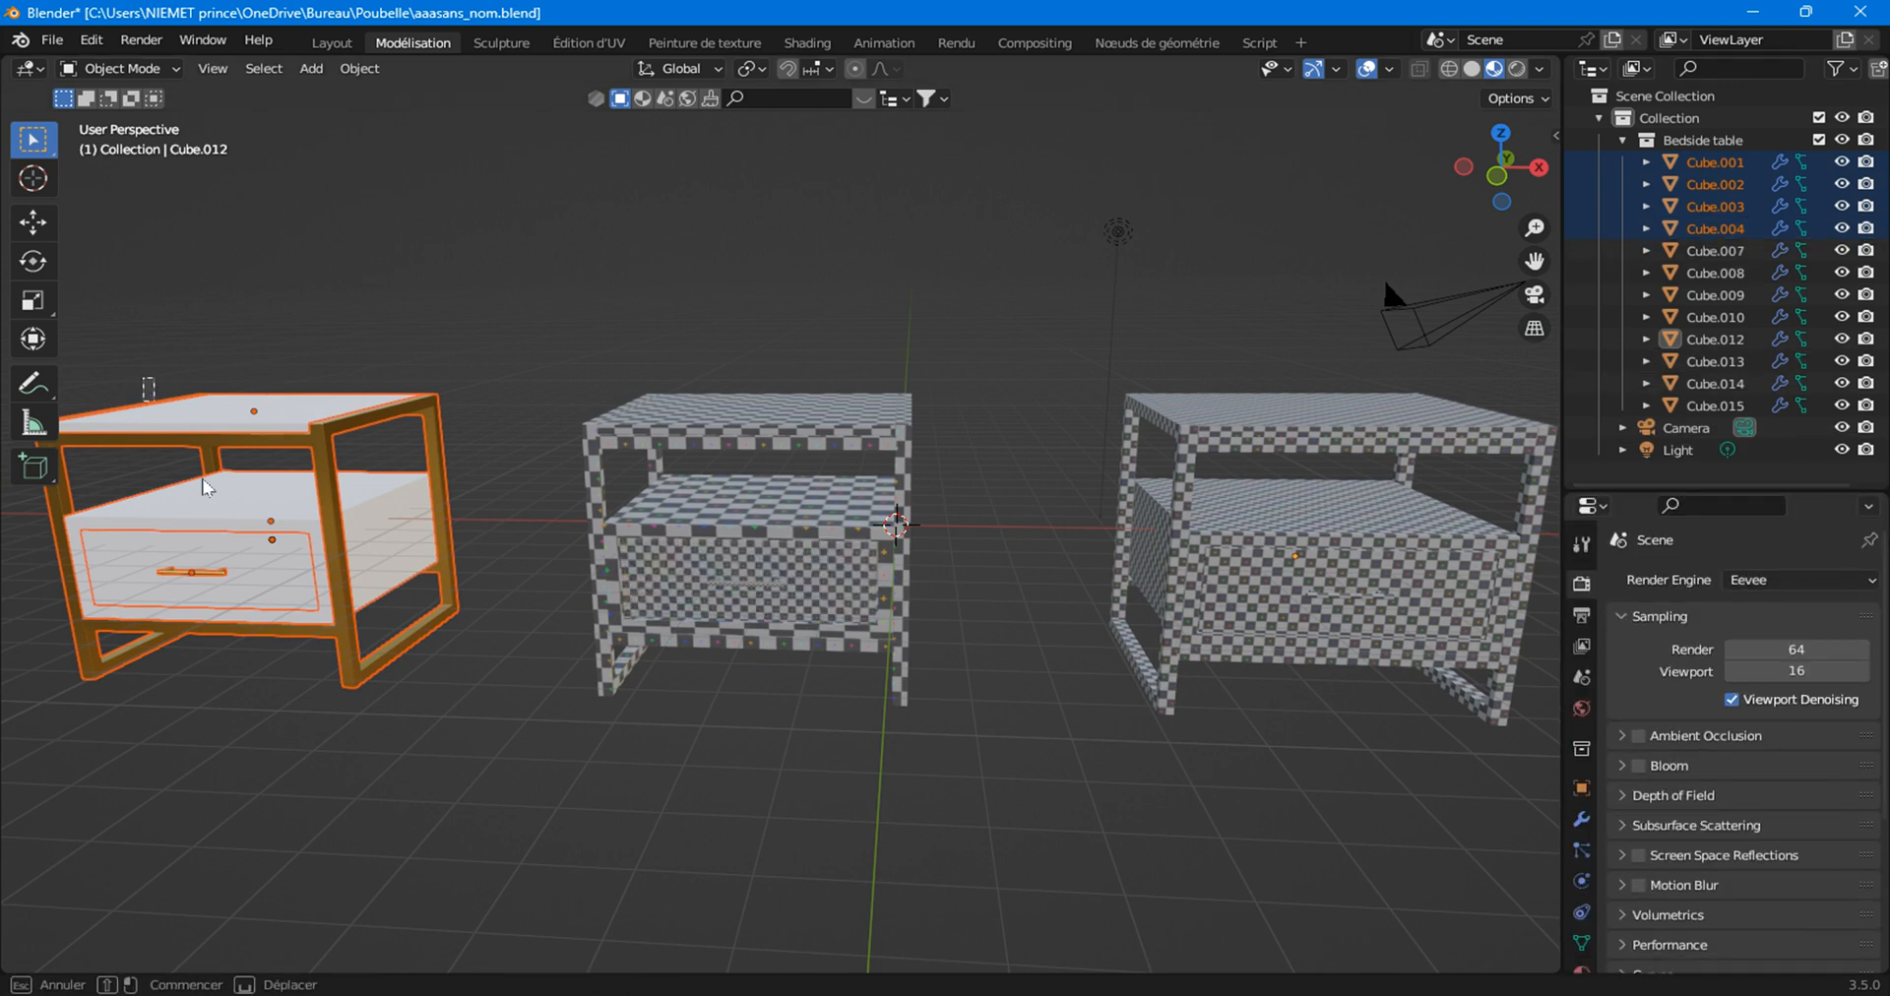
pyautogui.moveTo(1114, 371); pyautogui.dragTo(1327, 825)
pyautogui.press('h')
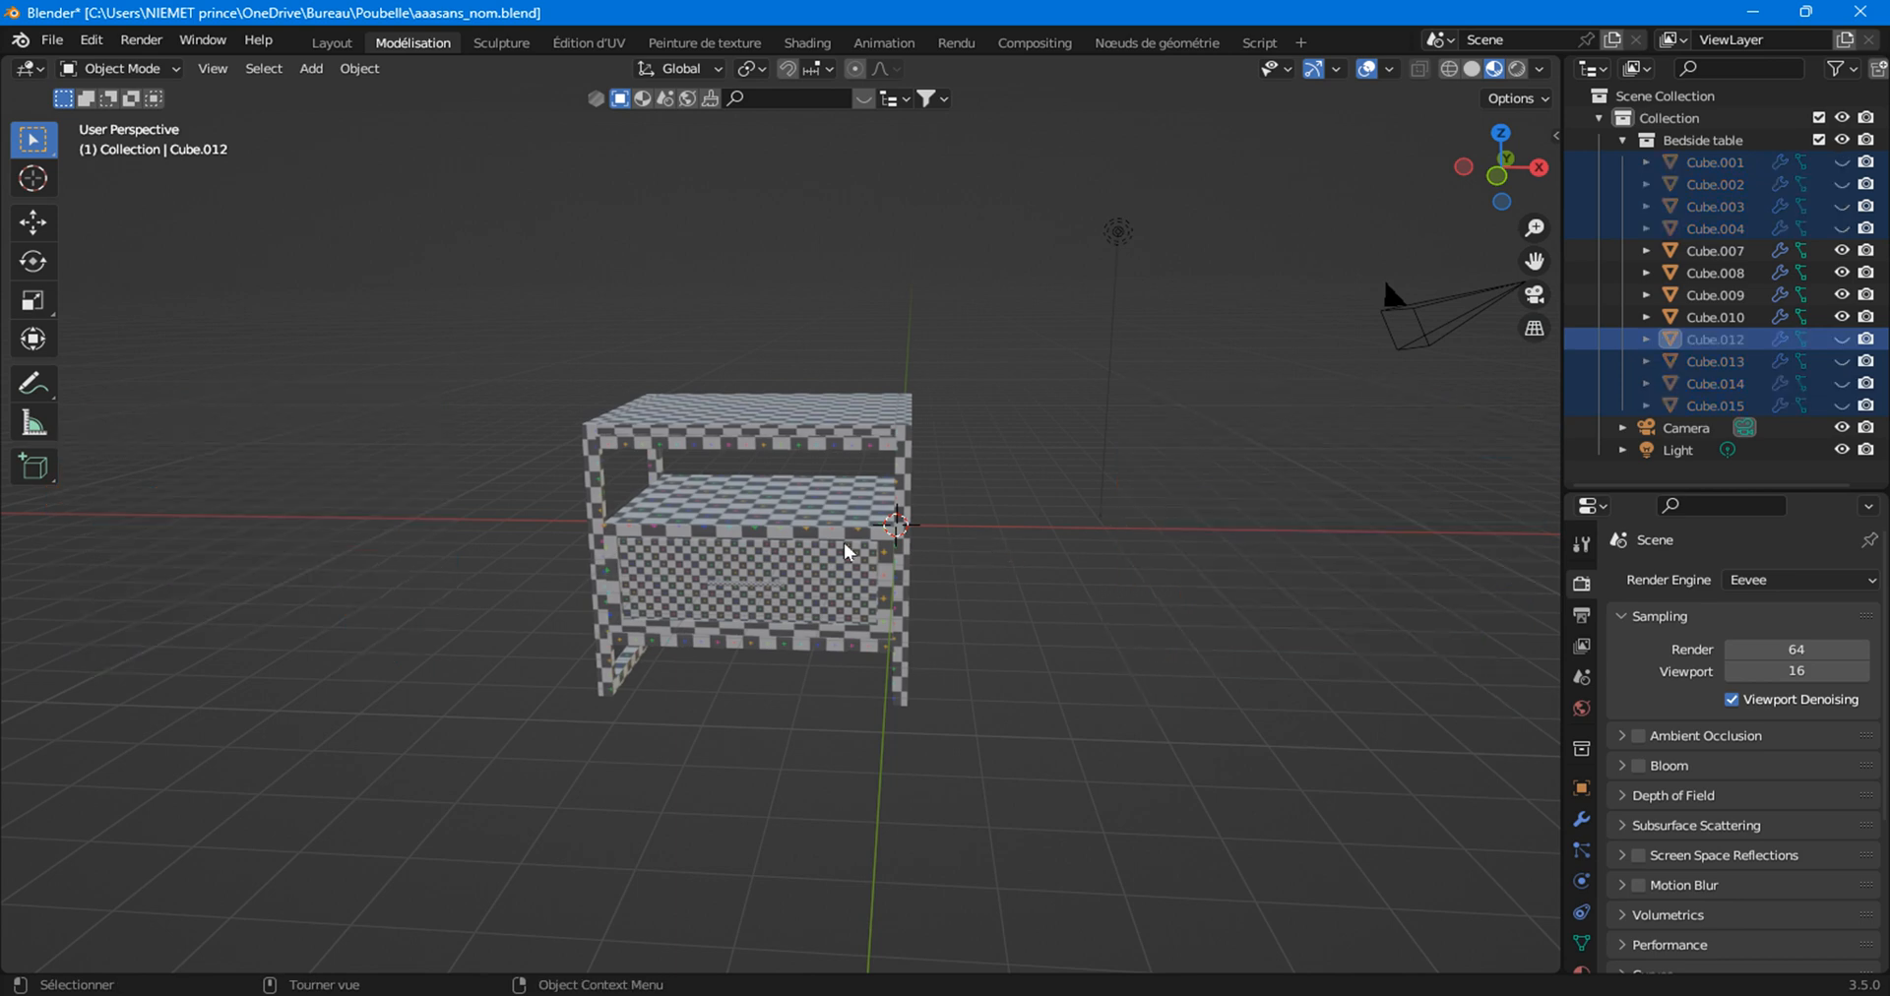
# Select all parts of the remaining table, and finish with only its outer frame selected.
pyautogui.moveTo(479, 402); pyautogui.dragTo(943, 743)
pyautogui.scroll(3, 945, 746)
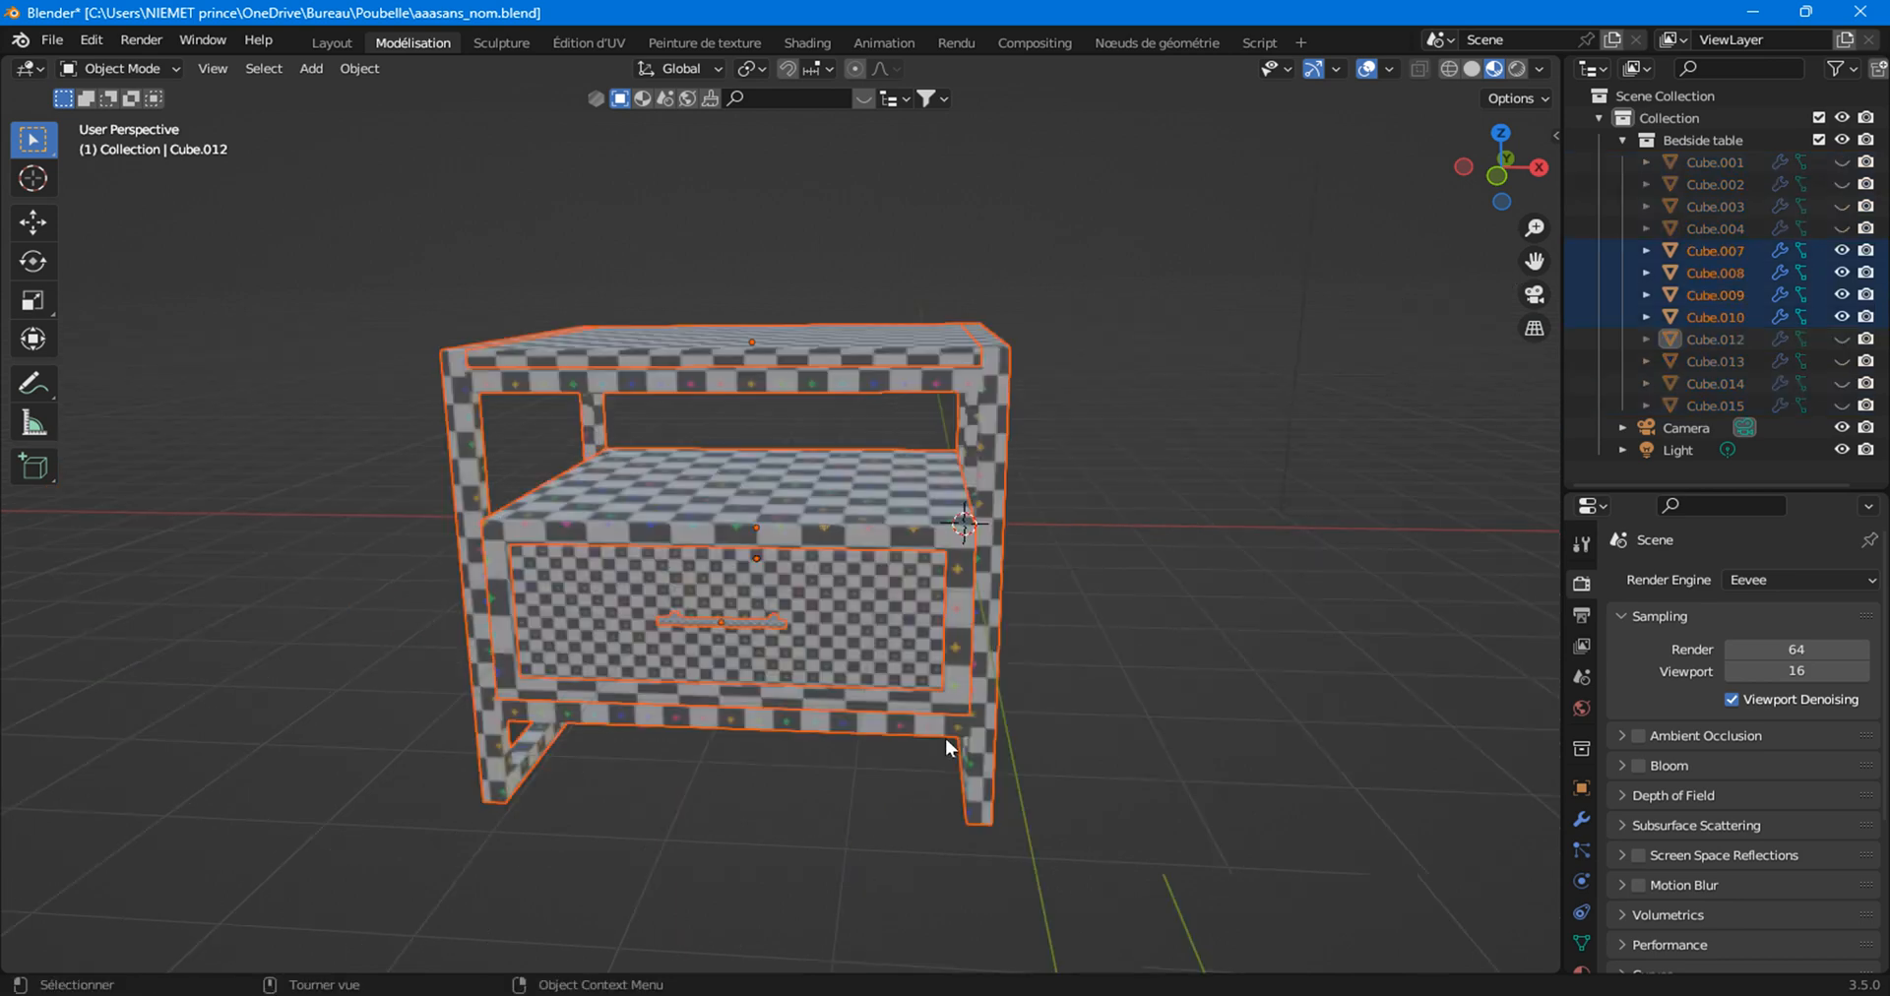
pyautogui.scroll(4, 945, 736)
pyautogui.scroll(-3, 878, 481)
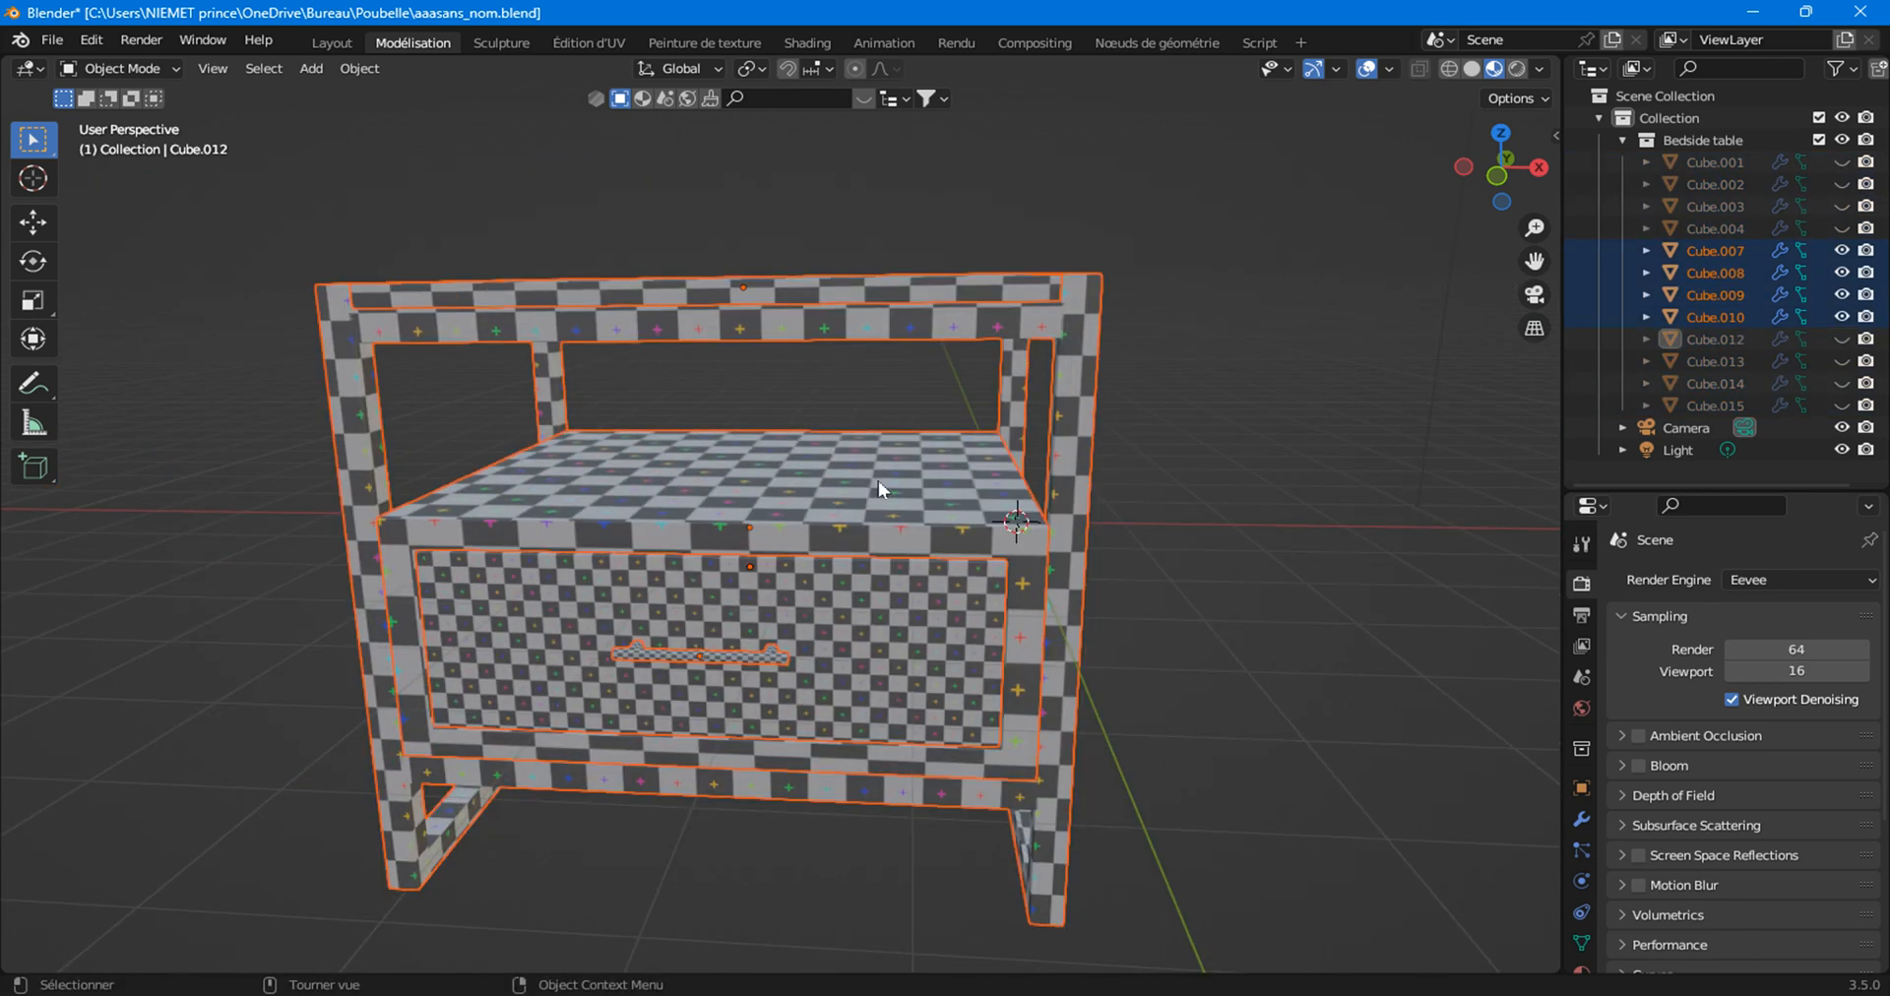
pyautogui.click(1072, 417)
pyautogui.moveTo(1014, 464); pyautogui.dragTo(984, 489, button='middle')
# Switch the viewport to Solid shading with Studio lighting and Random colors to tell the table's separate objects apart.
pyautogui.click(1540, 69)
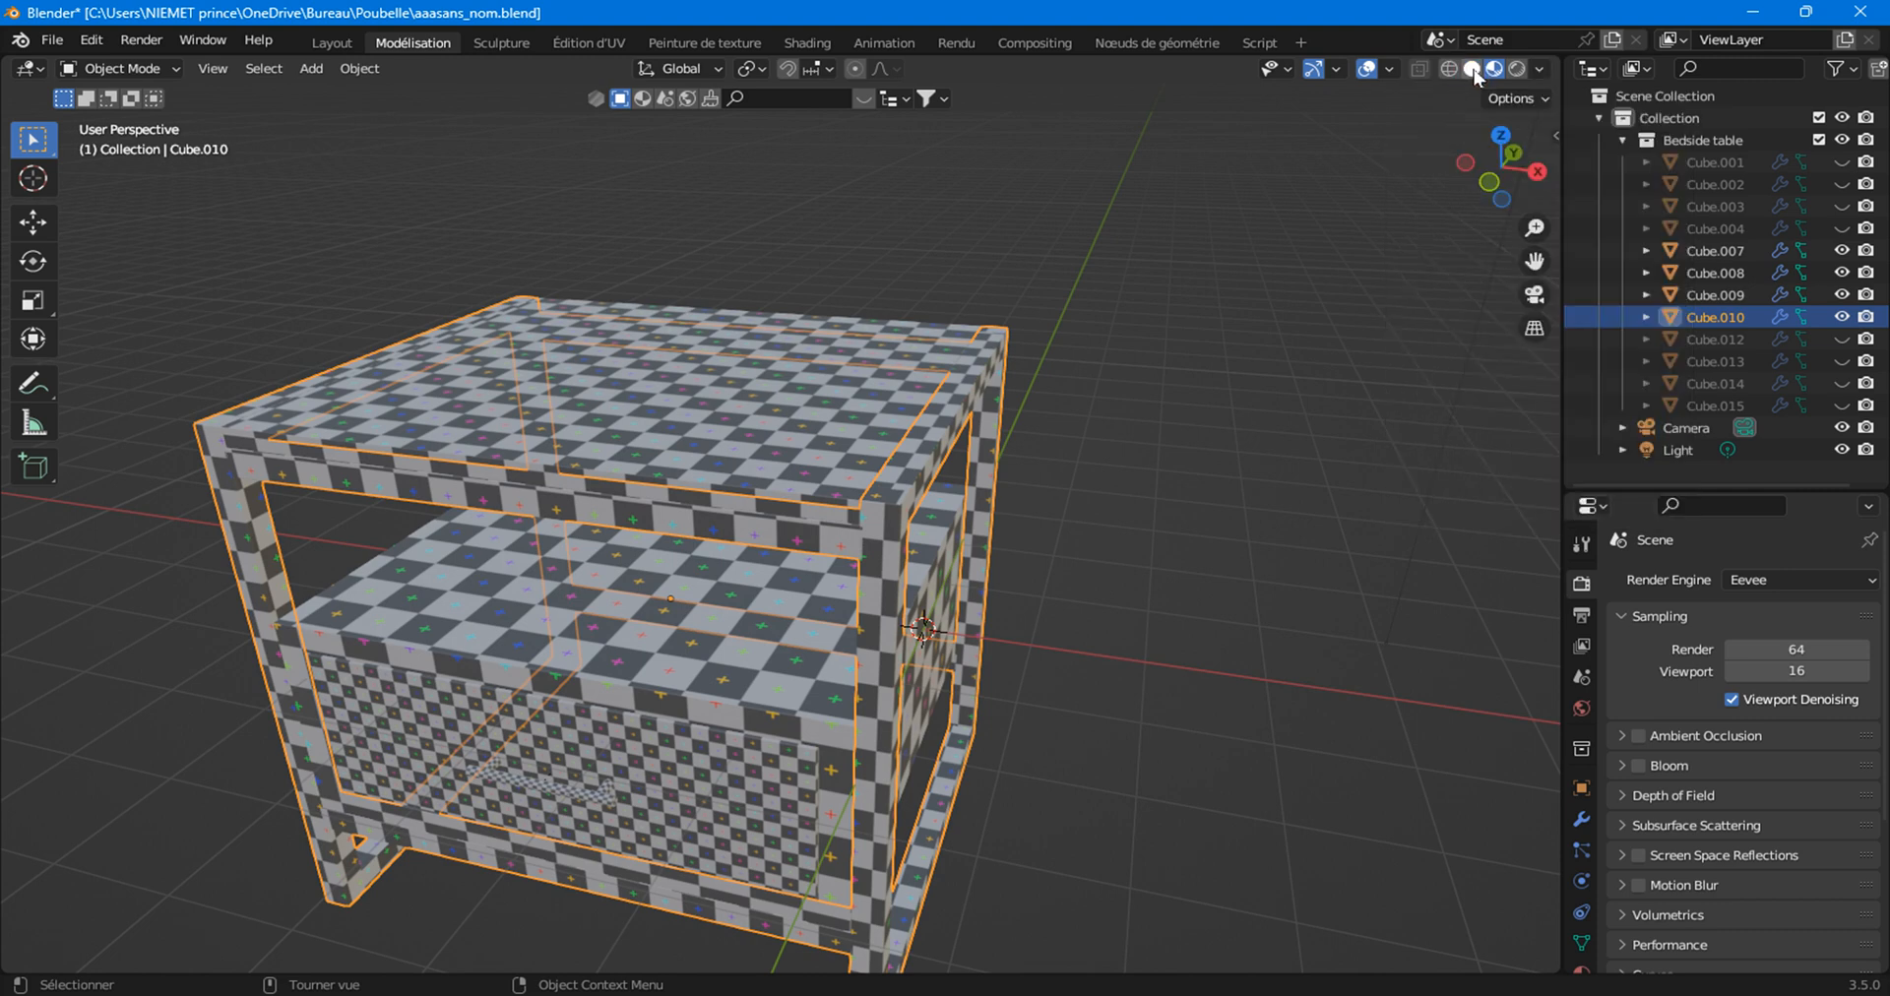
pyautogui.click(1472, 69)
pyautogui.click(1537, 69)
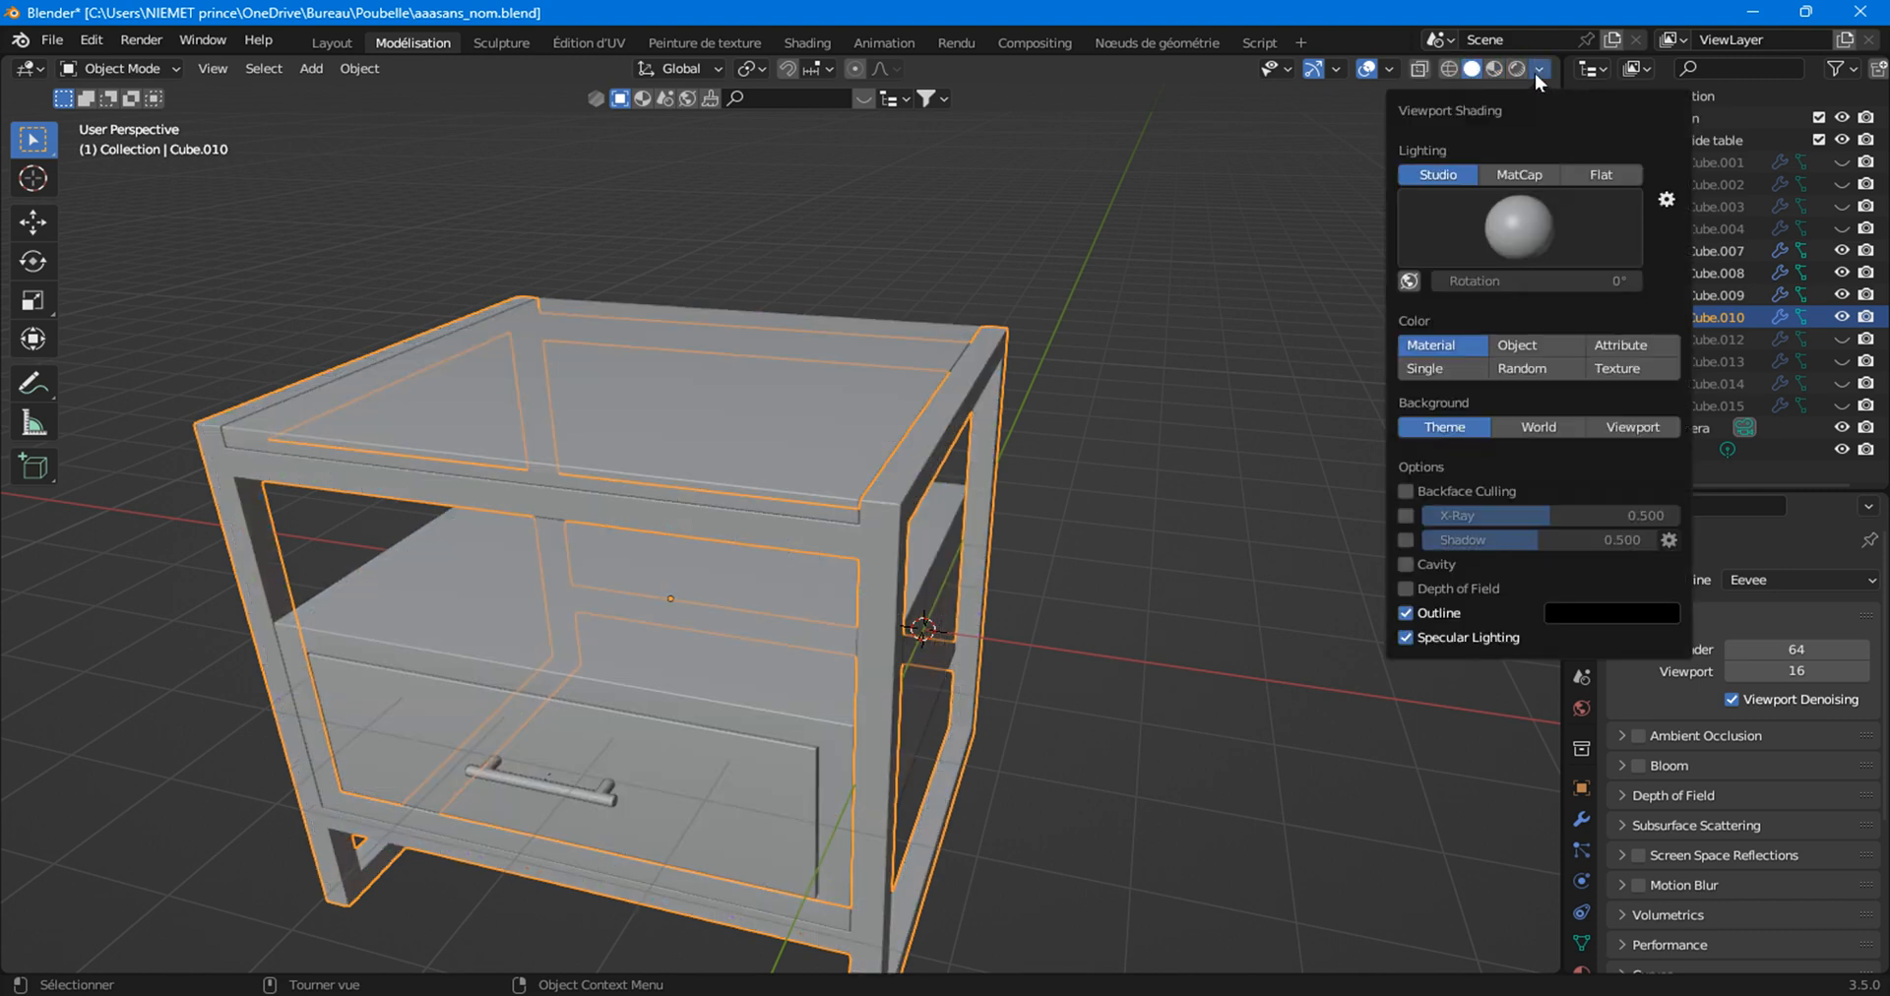
pyautogui.click(1516, 221)
pyautogui.click(1518, 370)
pyautogui.moveTo(1051, 697)
pyautogui.mouseDown(button='middle')
pyautogui.moveTo(933, 724)
pyautogui.moveTo(1043, 711)
pyautogui.mouseUp(button='middle')
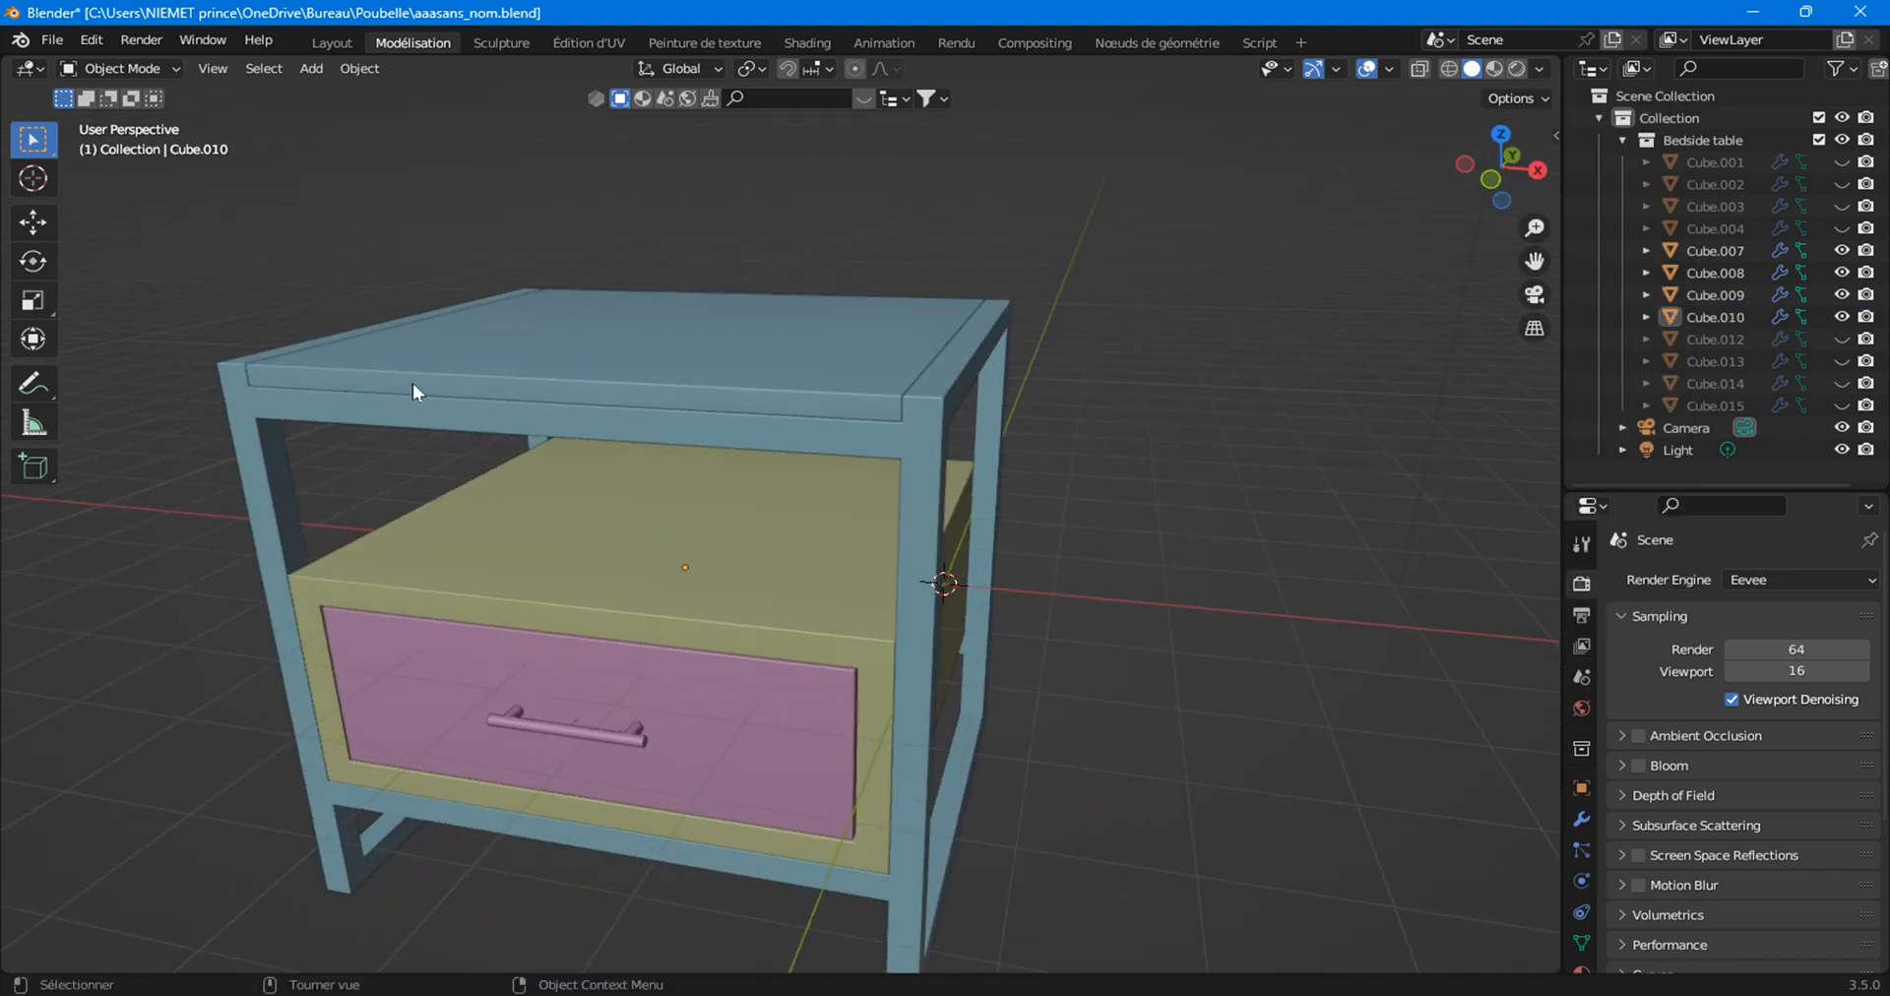
# Select the table's top panel, drawer box and drawer front in turn, finishing with the outer frame selected.
pyautogui.moveTo(487, 707); pyautogui.dragTo(600, 469, button='middle')
pyautogui.click(644, 451)
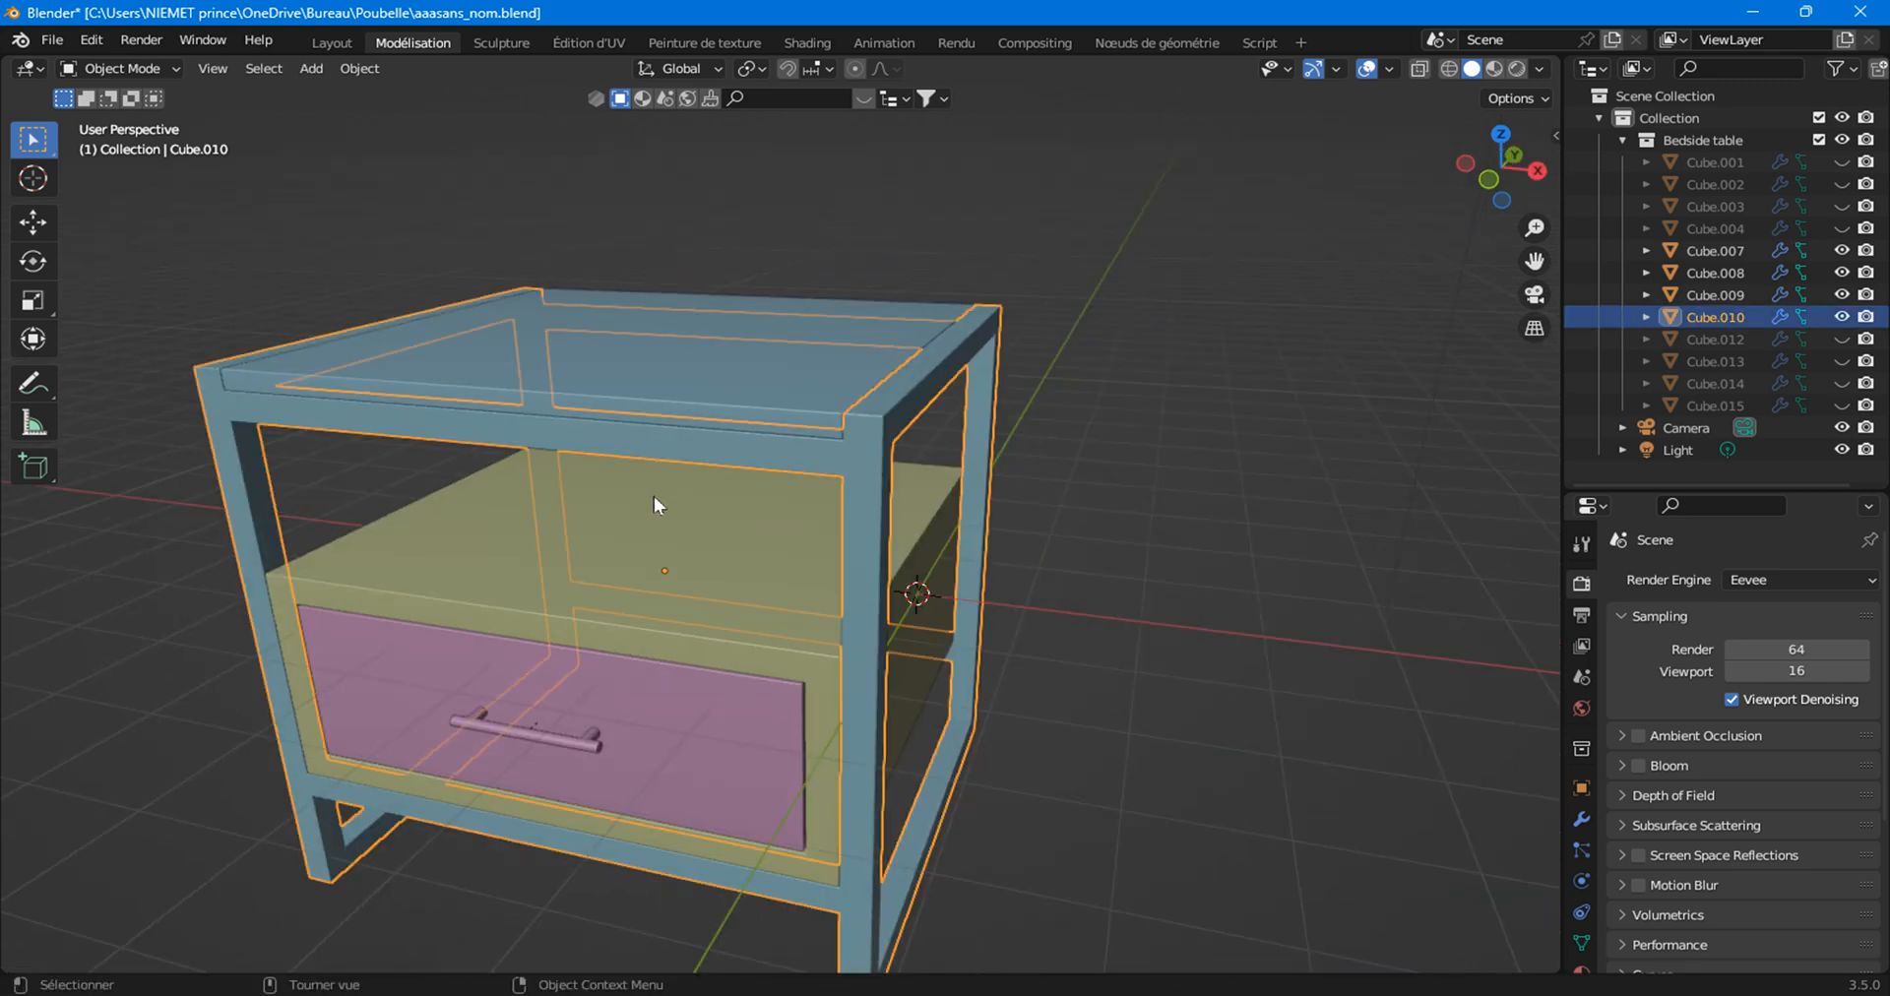
pyautogui.click(724, 379)
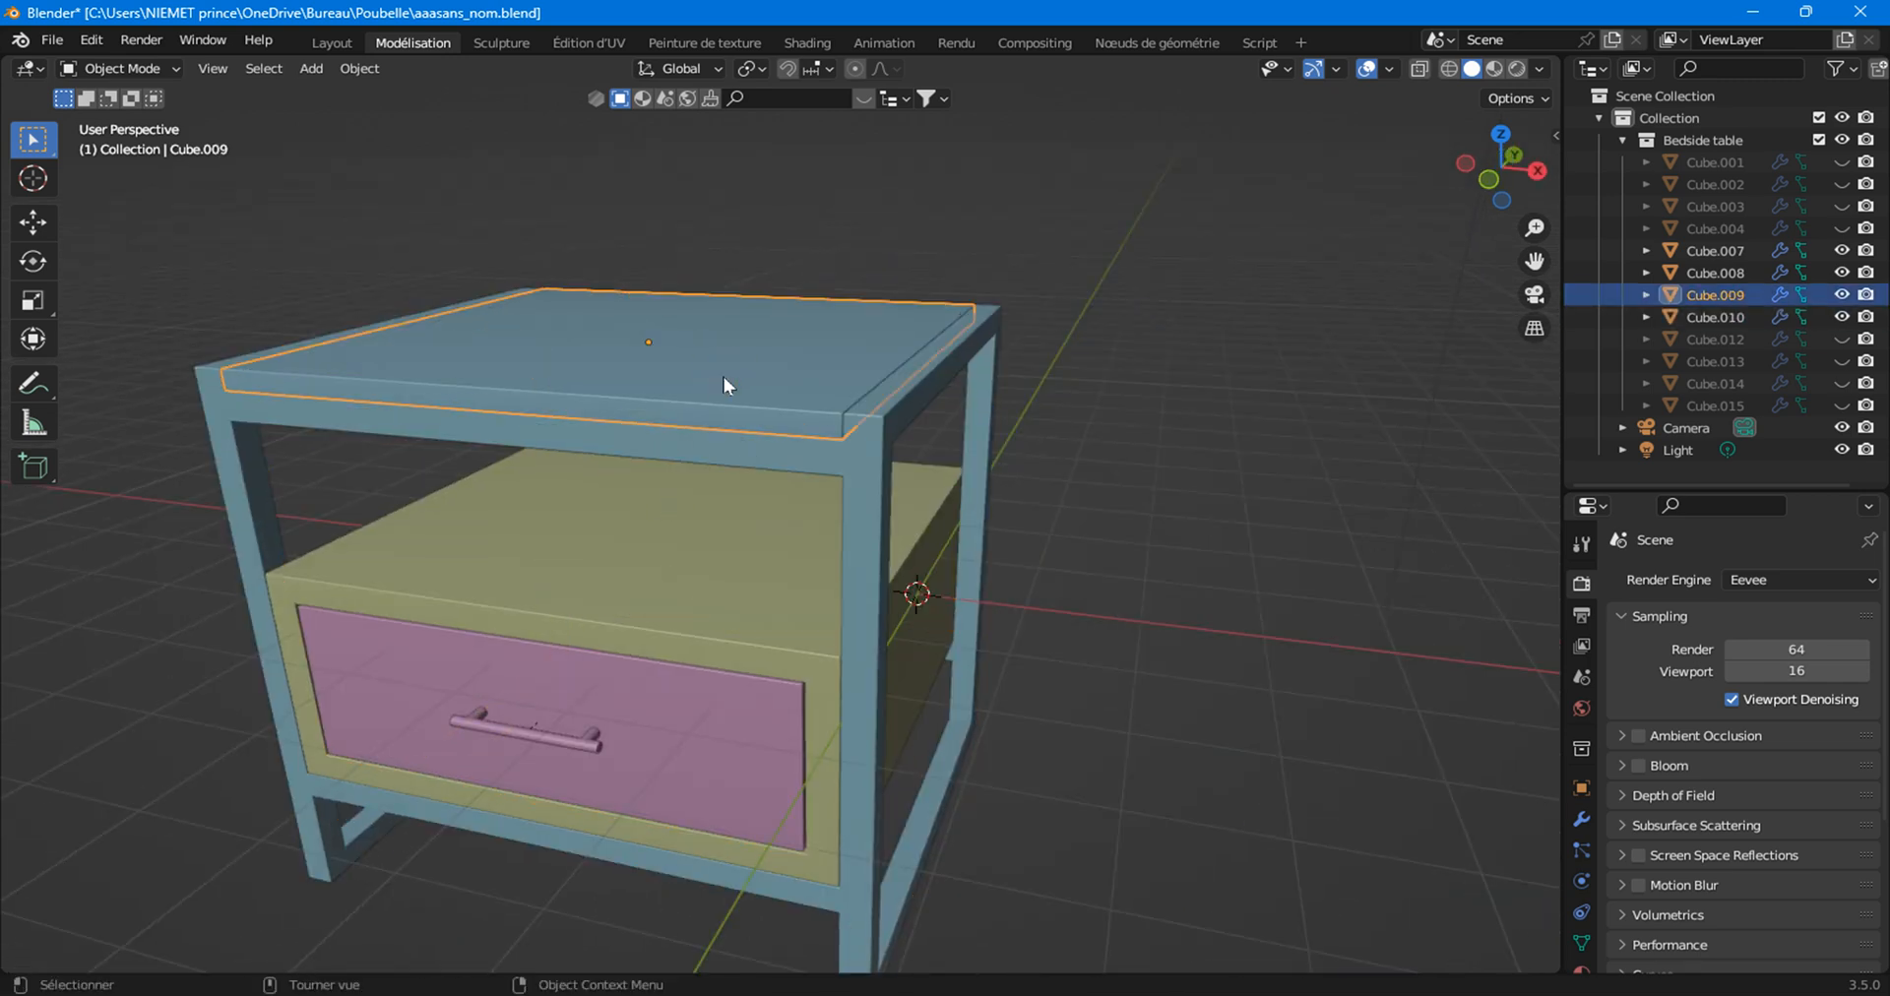
pyautogui.click(642, 564)
pyautogui.click(585, 707)
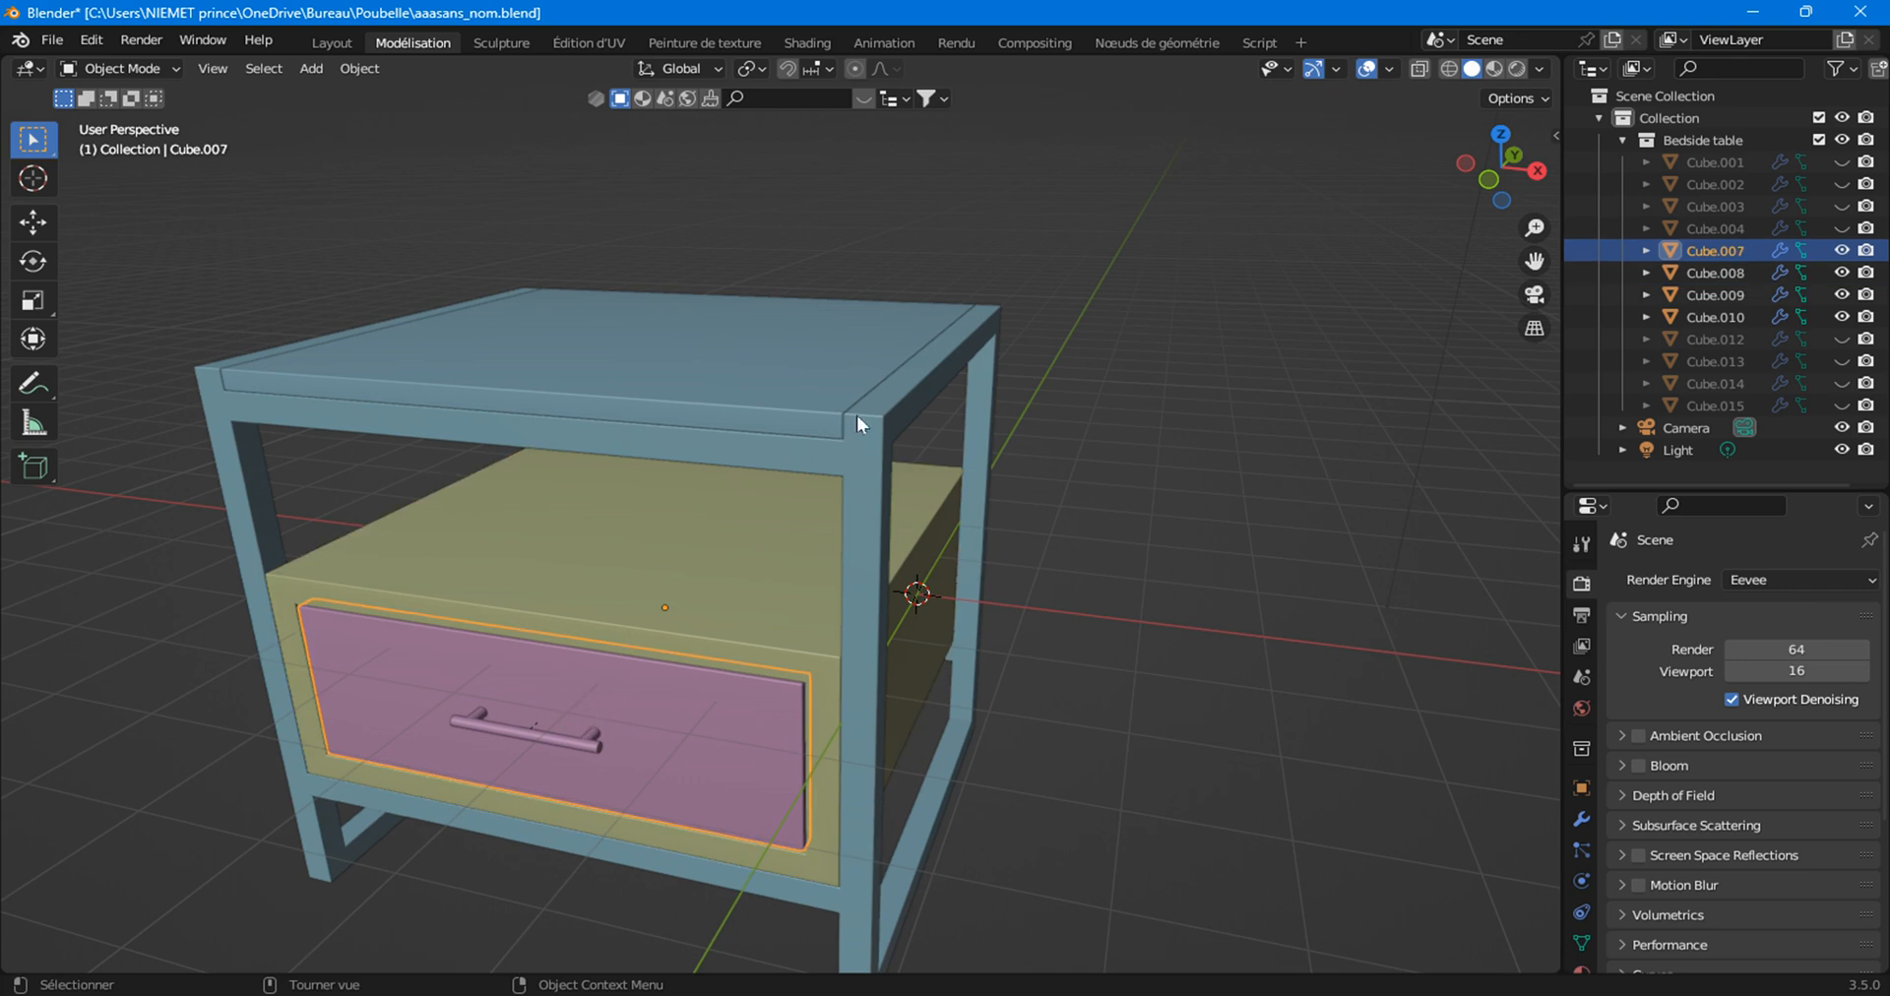
pyautogui.click(871, 500)
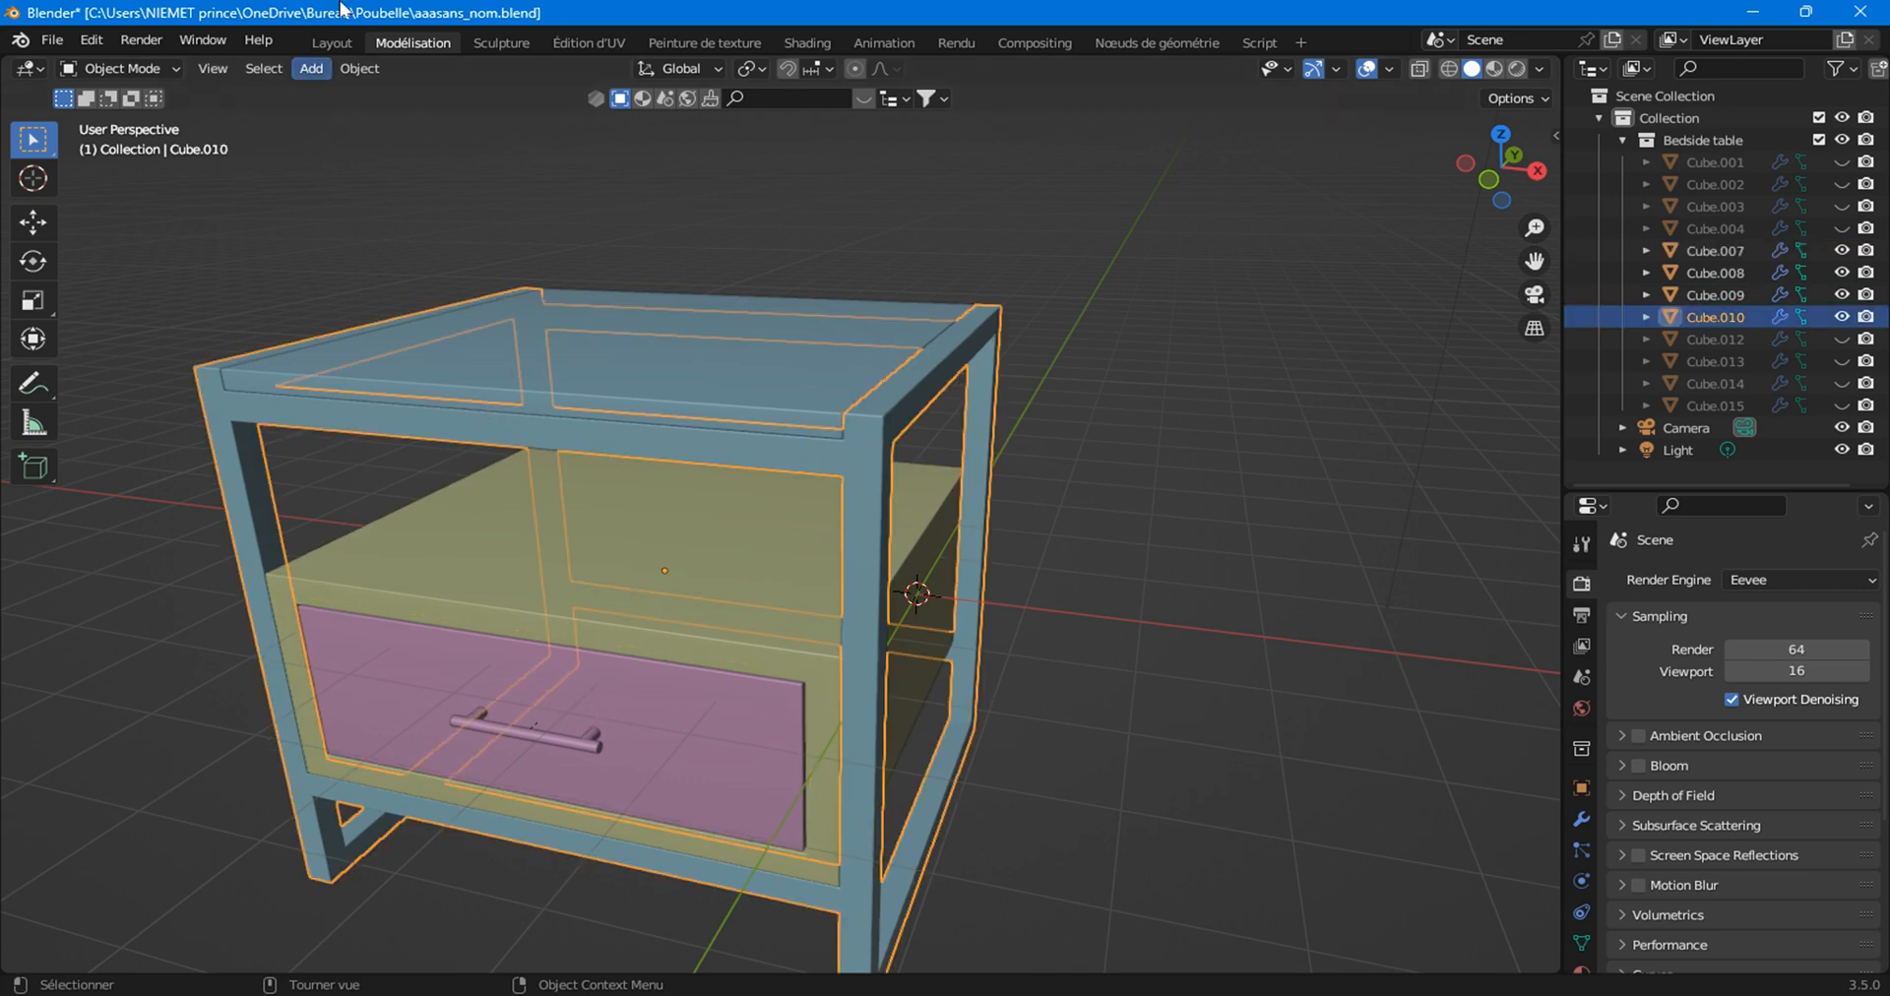
pyautogui.click(331, 42)
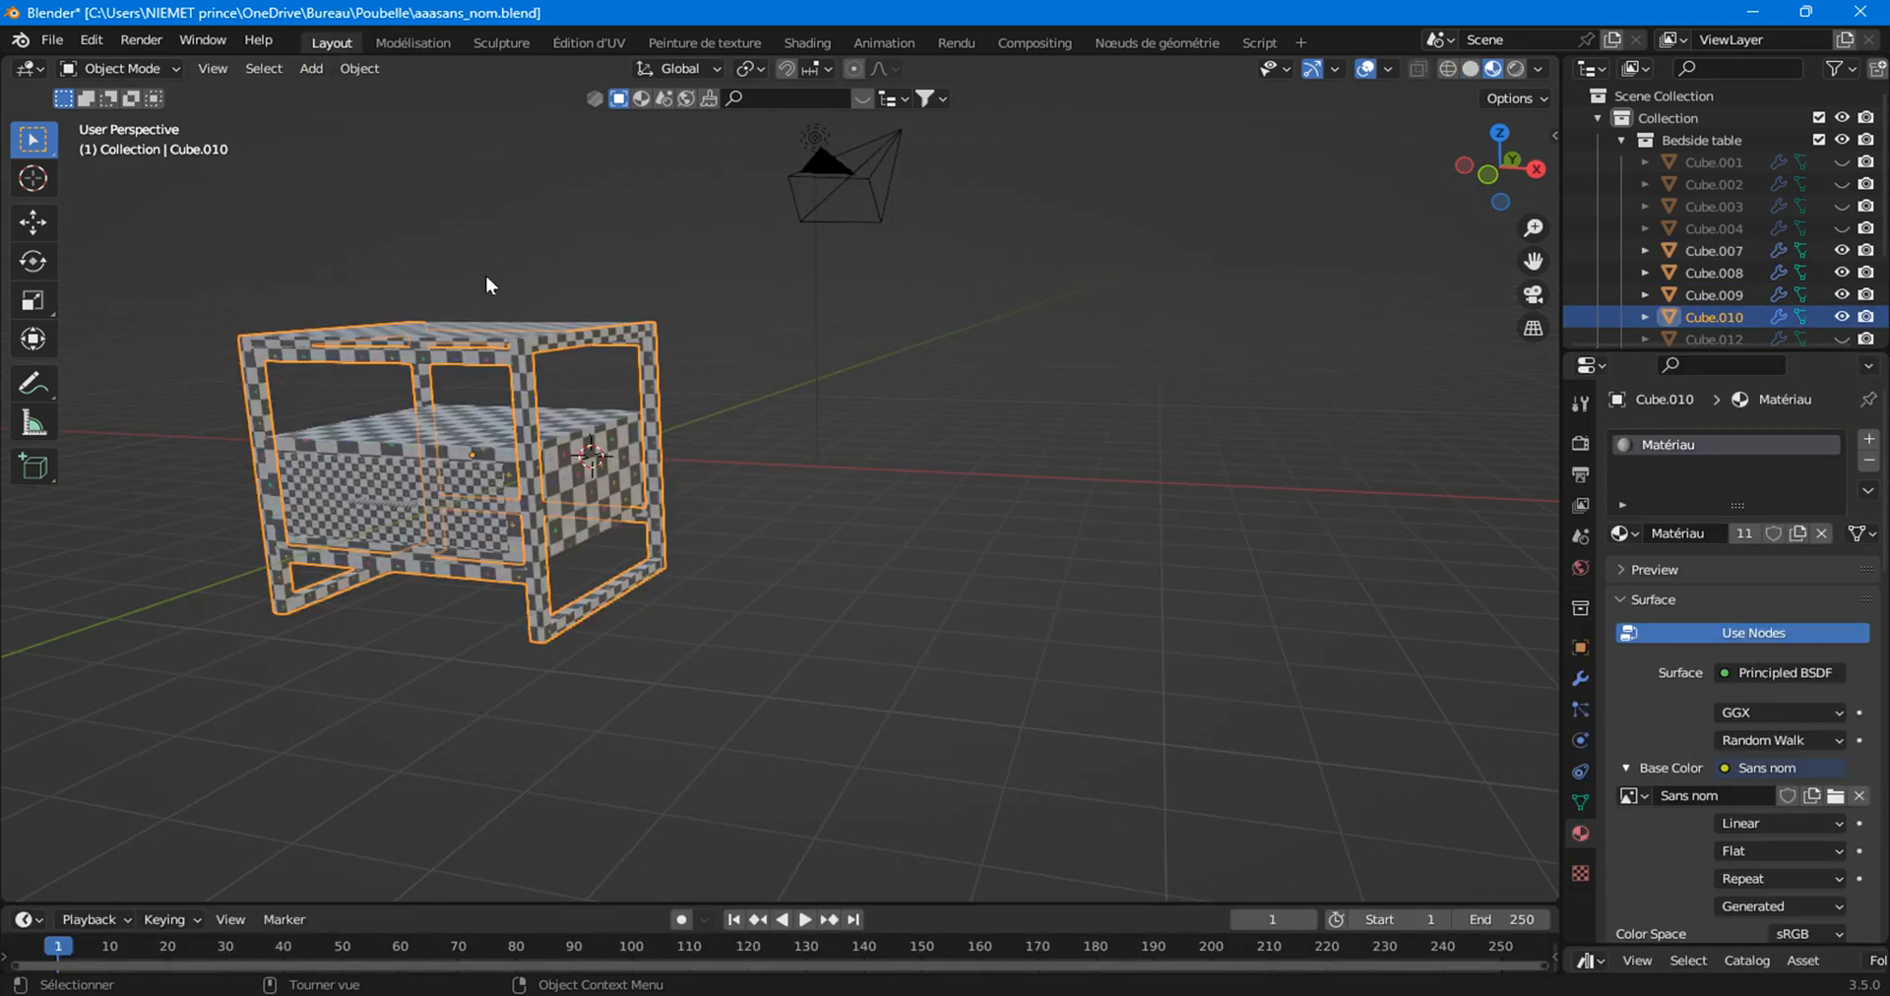
pyautogui.moveTo(502, 317); pyautogui.dragTo(696, 418, button='middle')
pyautogui.click(418, 42)
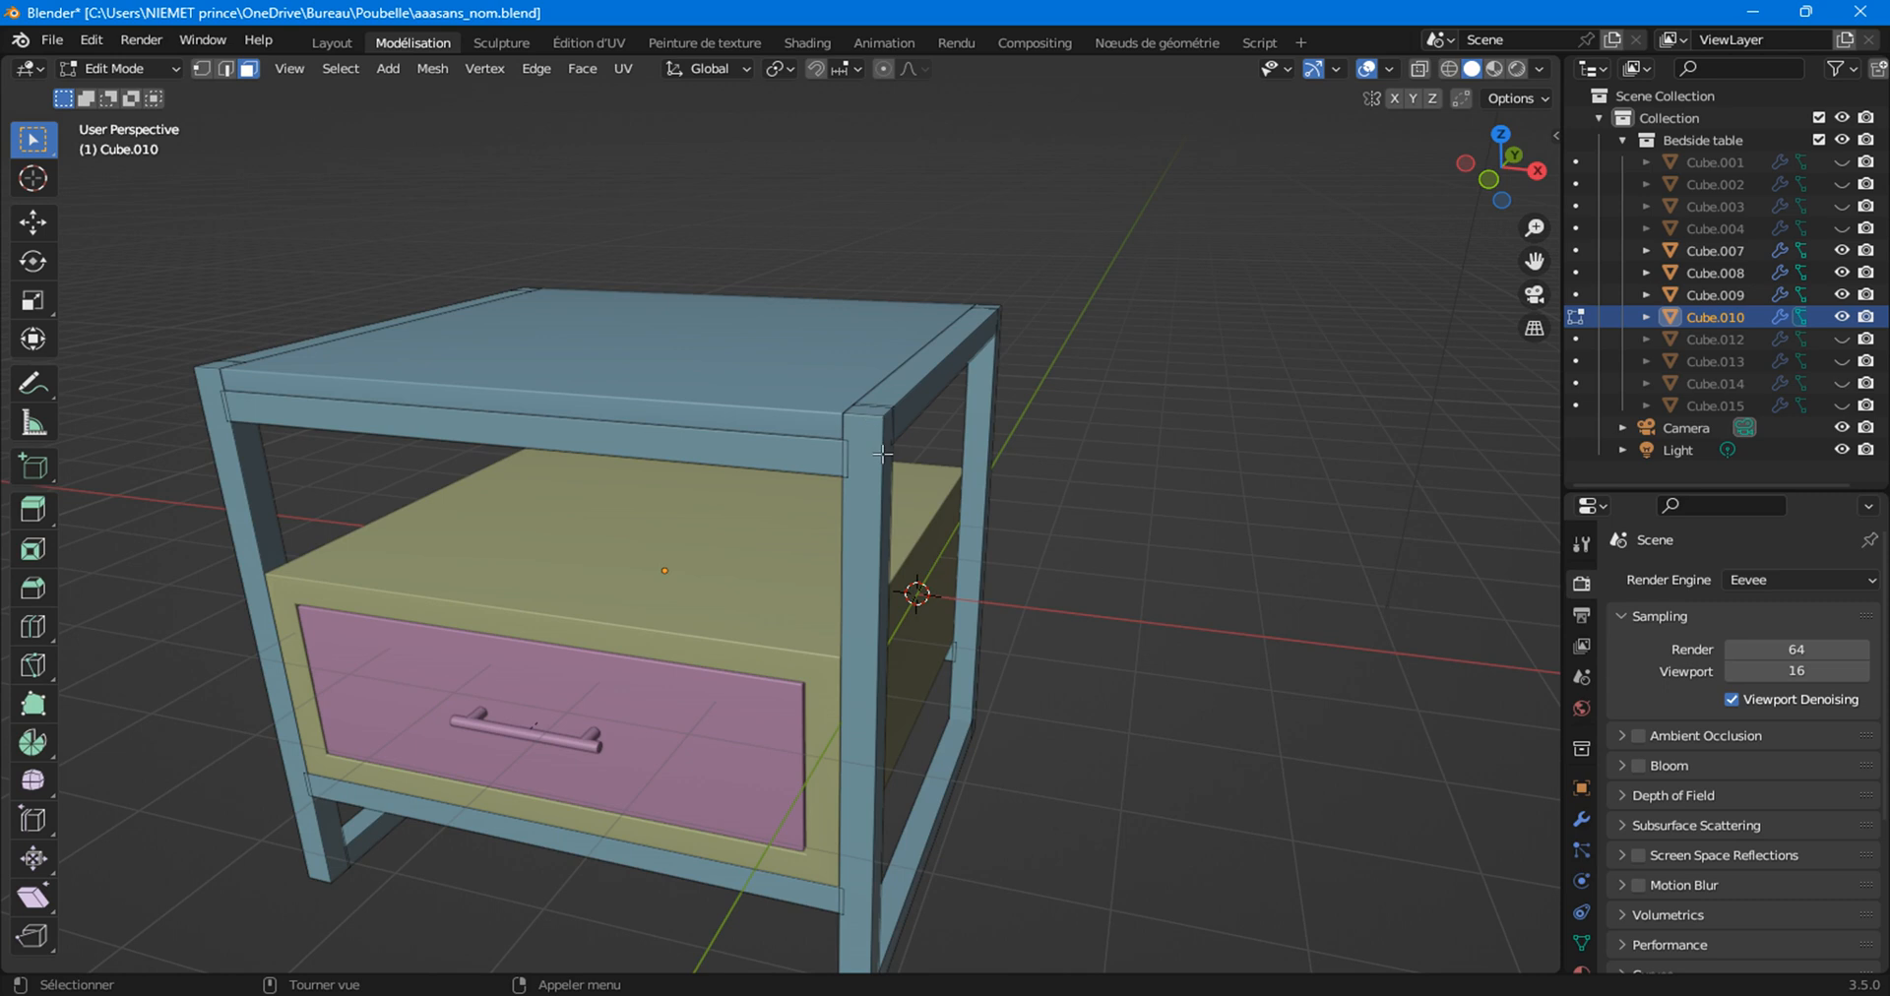
# Isolate the table's frame in Local View while in Edit Mode and clear the face selection.
pyautogui.click(880, 454)
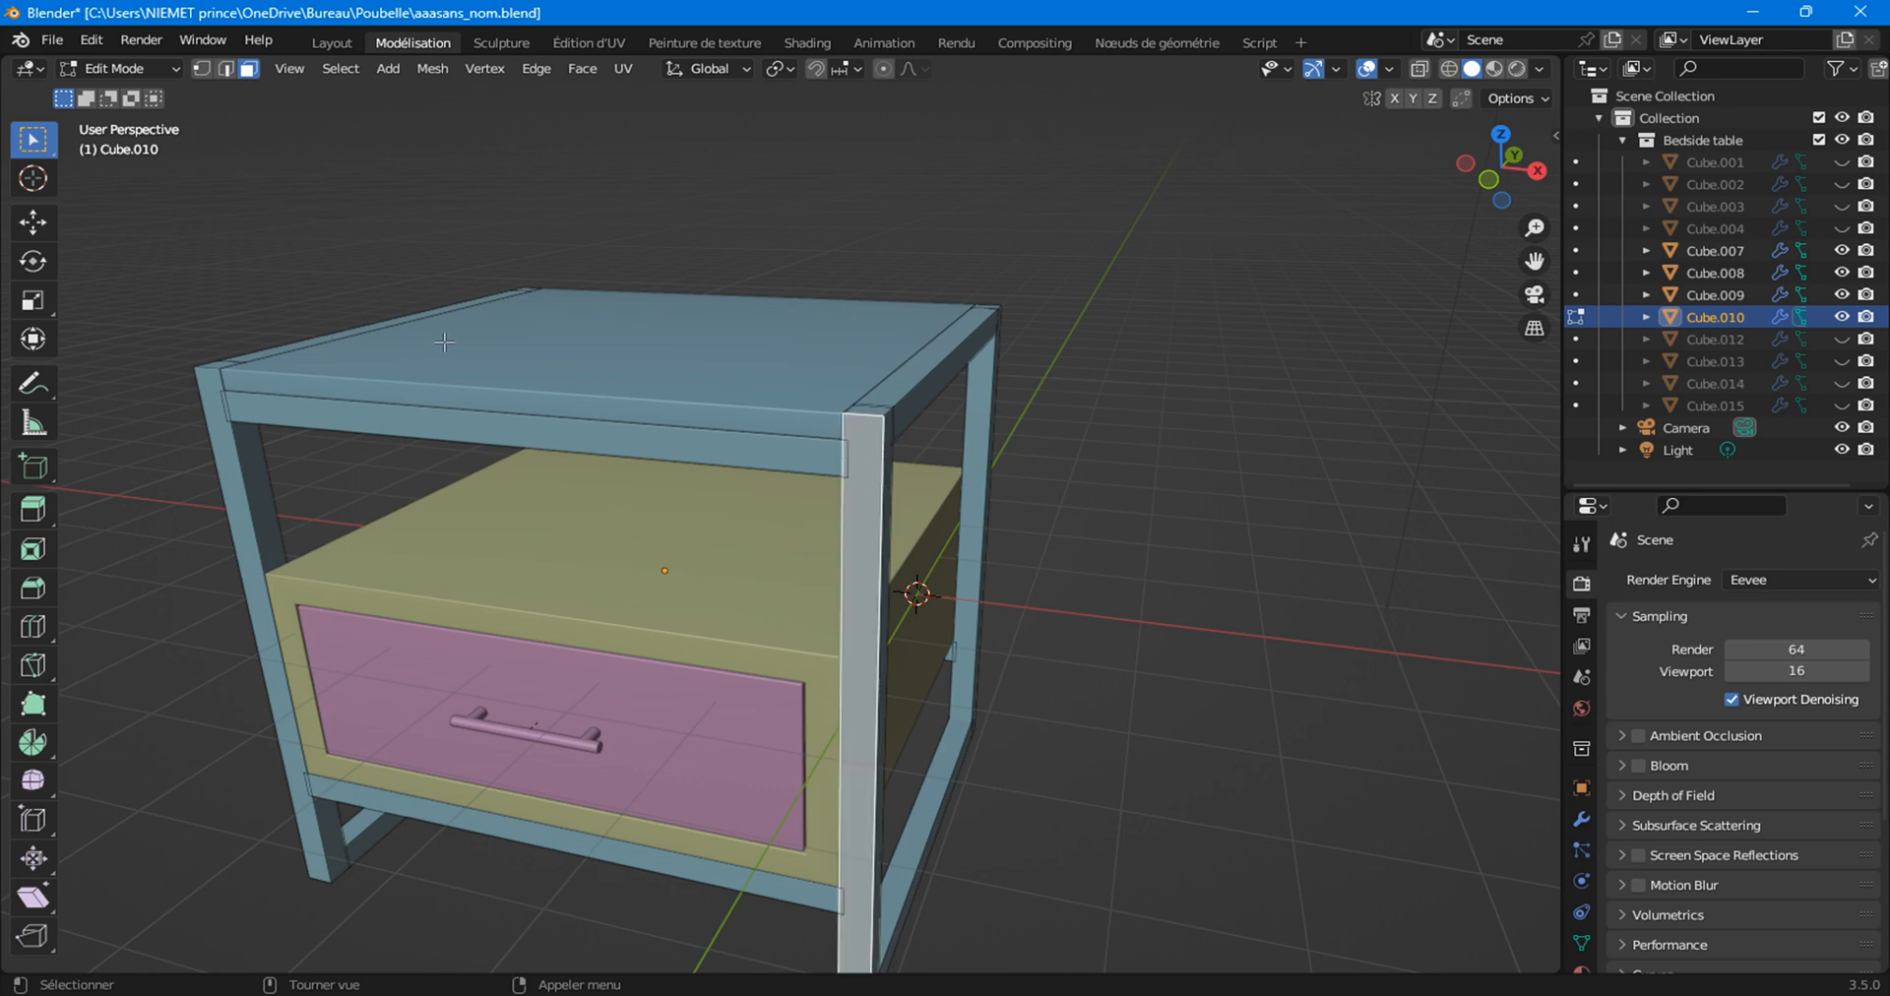
pyautogui.press('a')
pyautogui.click(288, 69)
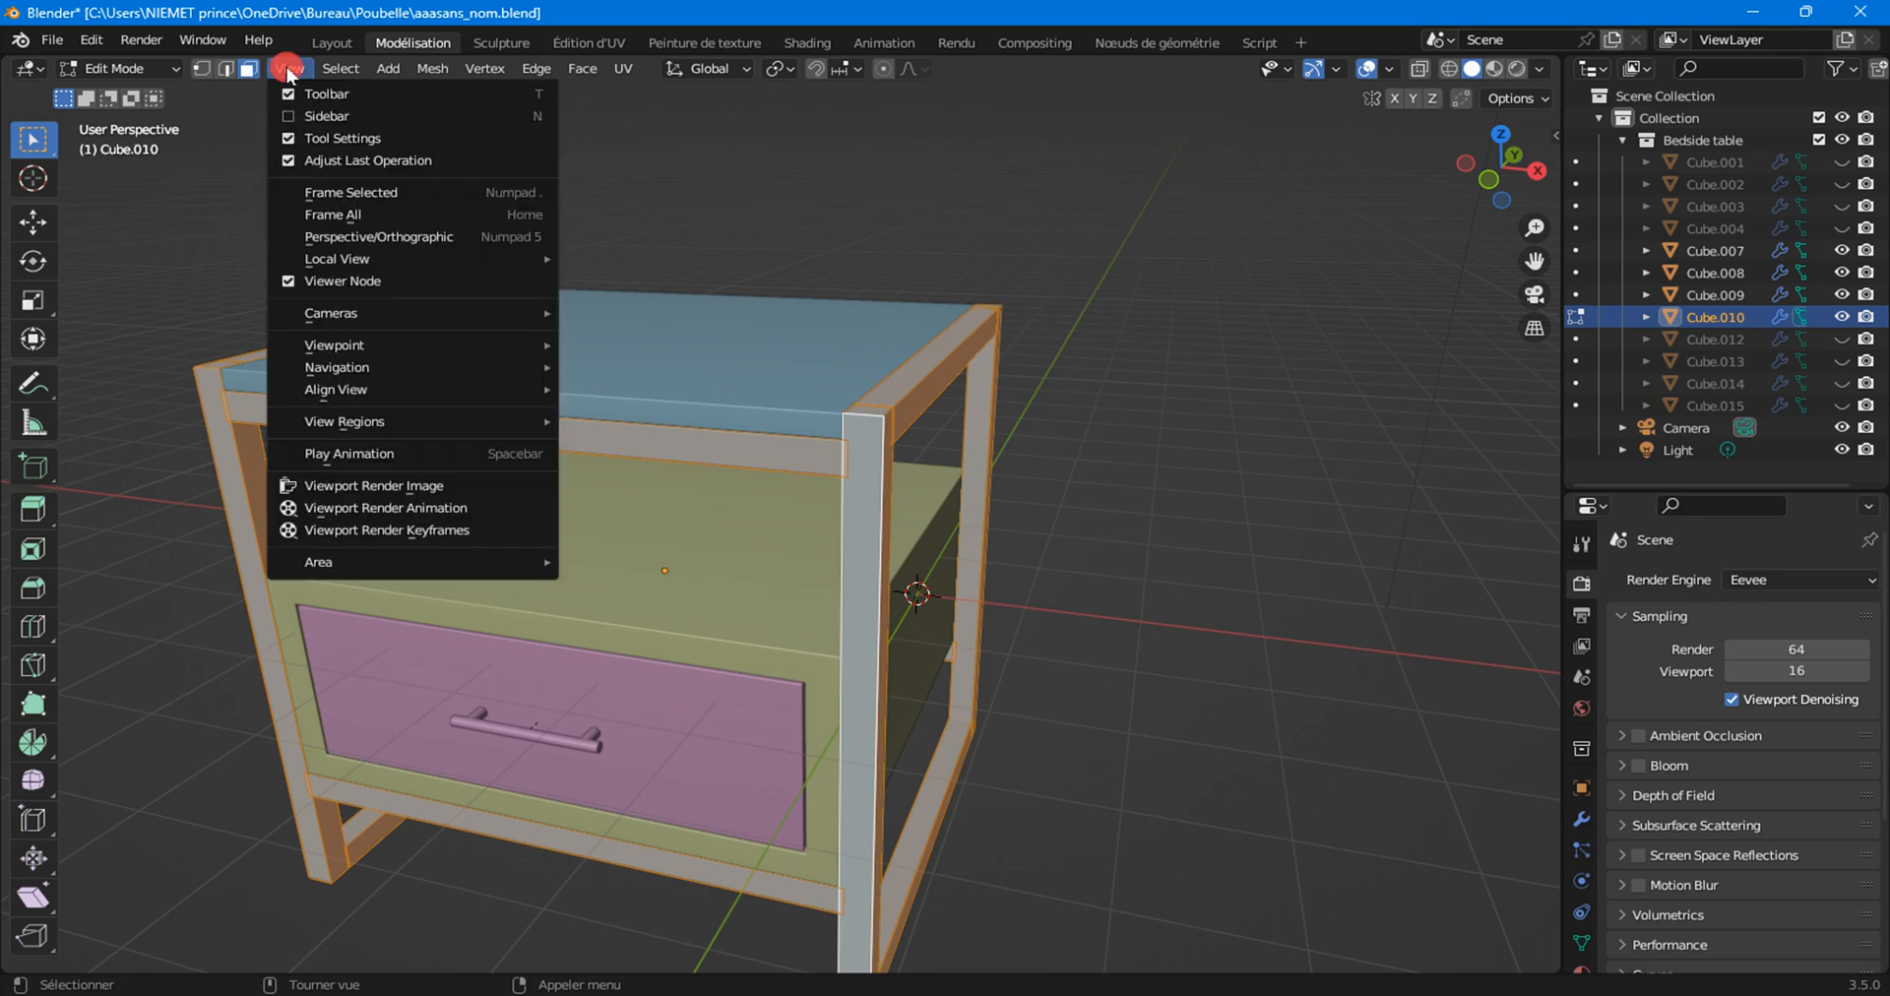
pyautogui.moveTo(321, 258)
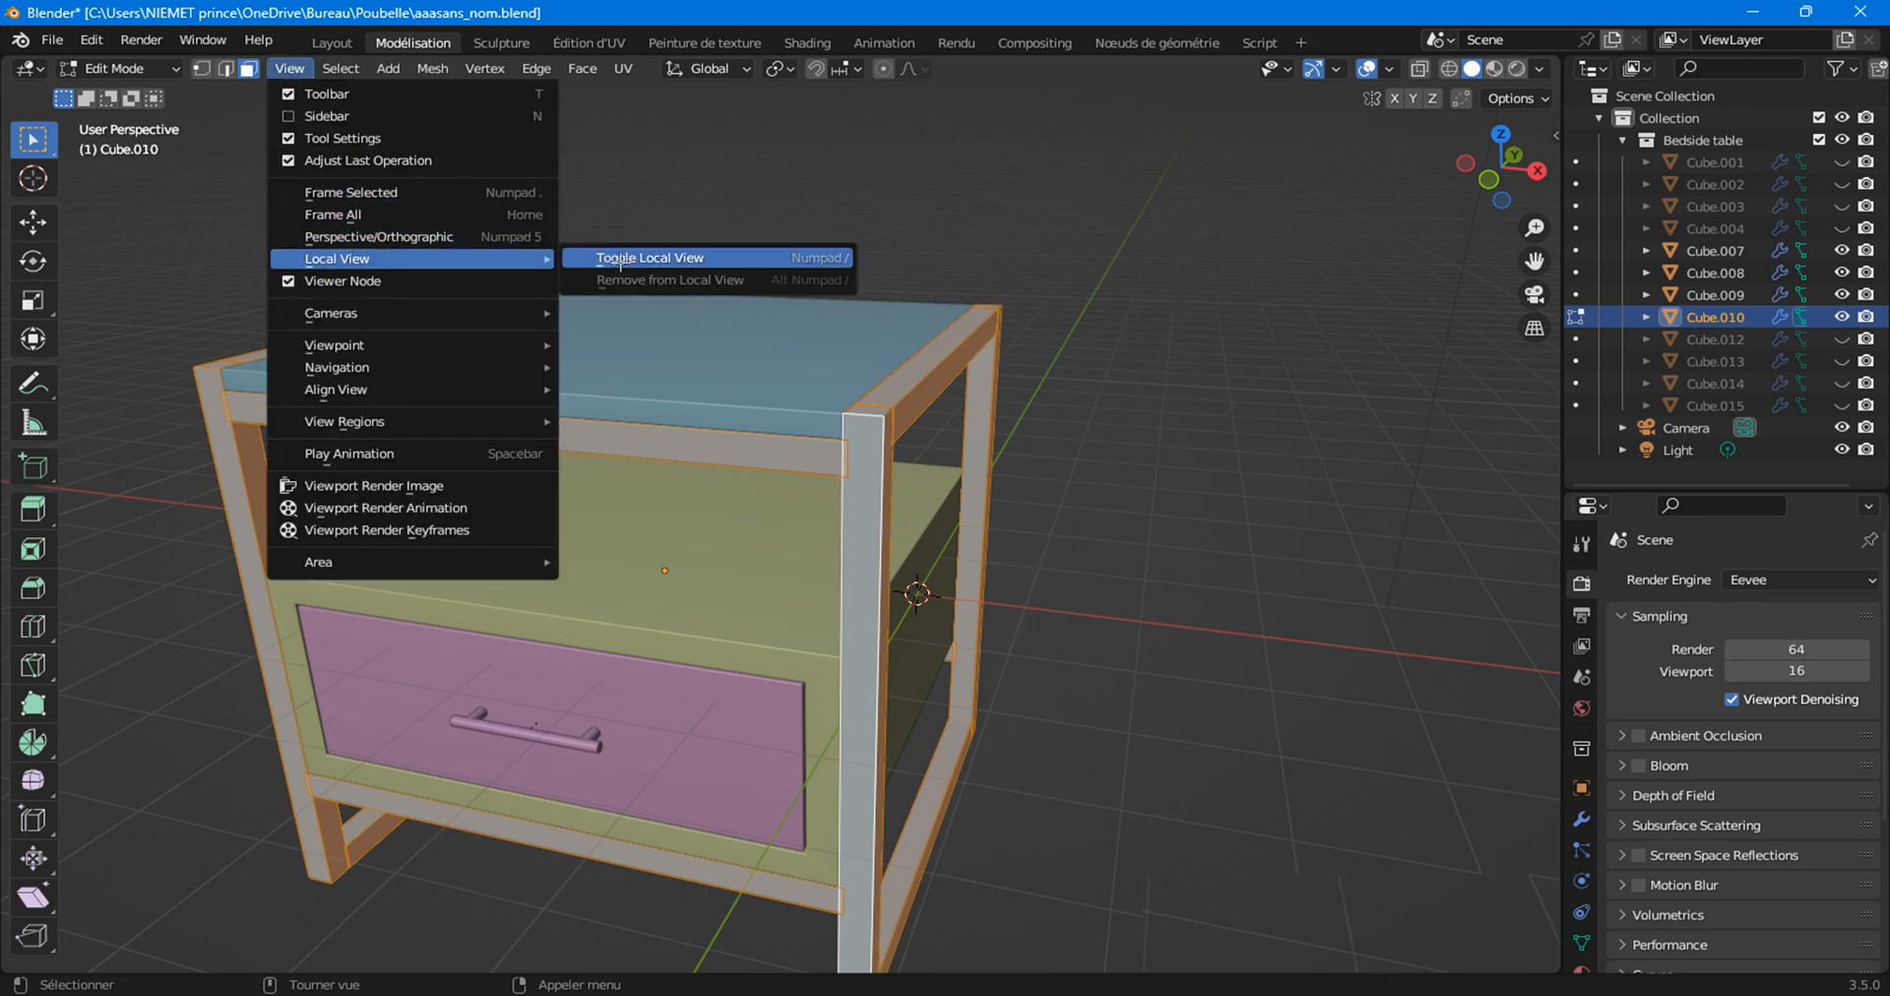
pyautogui.click(620, 258)
pyautogui.moveTo(817, 325); pyautogui.dragTo(1156, 405, button='middle')
pyautogui.click(1163, 642)
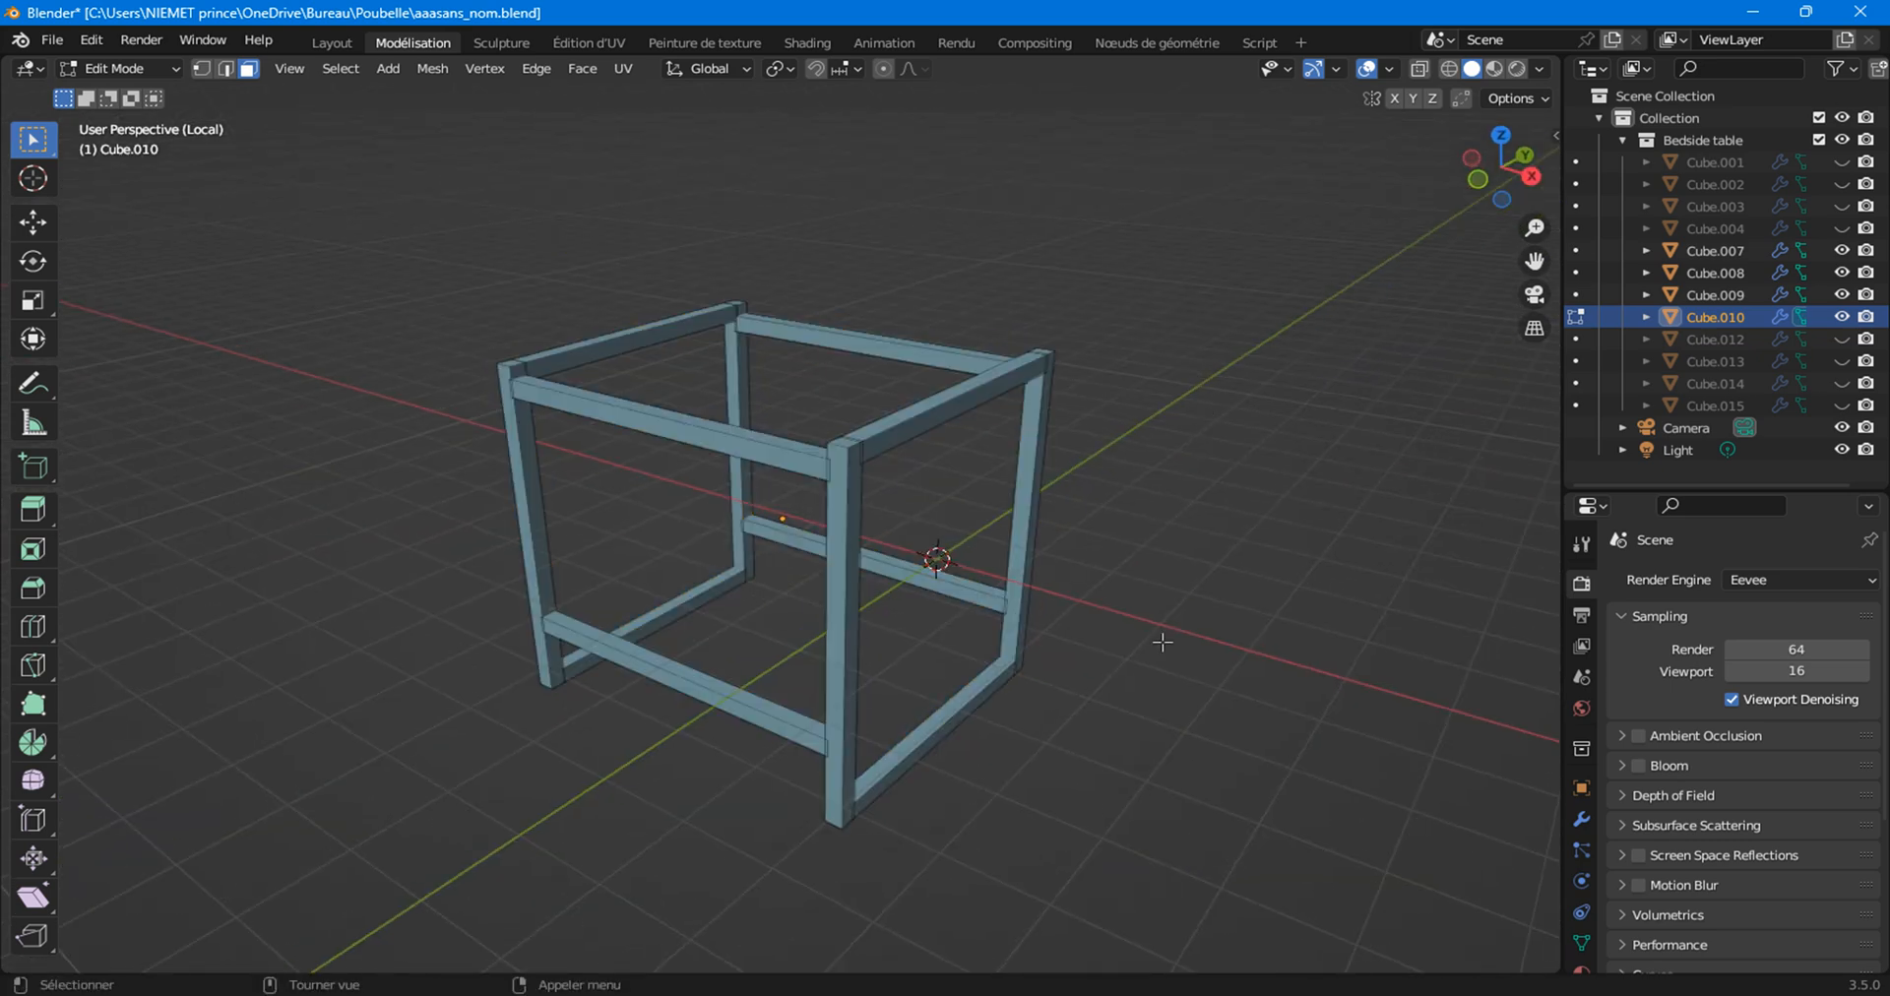
# Set the Solid shading color to Object.
pyautogui.scroll(2, 1162, 642)
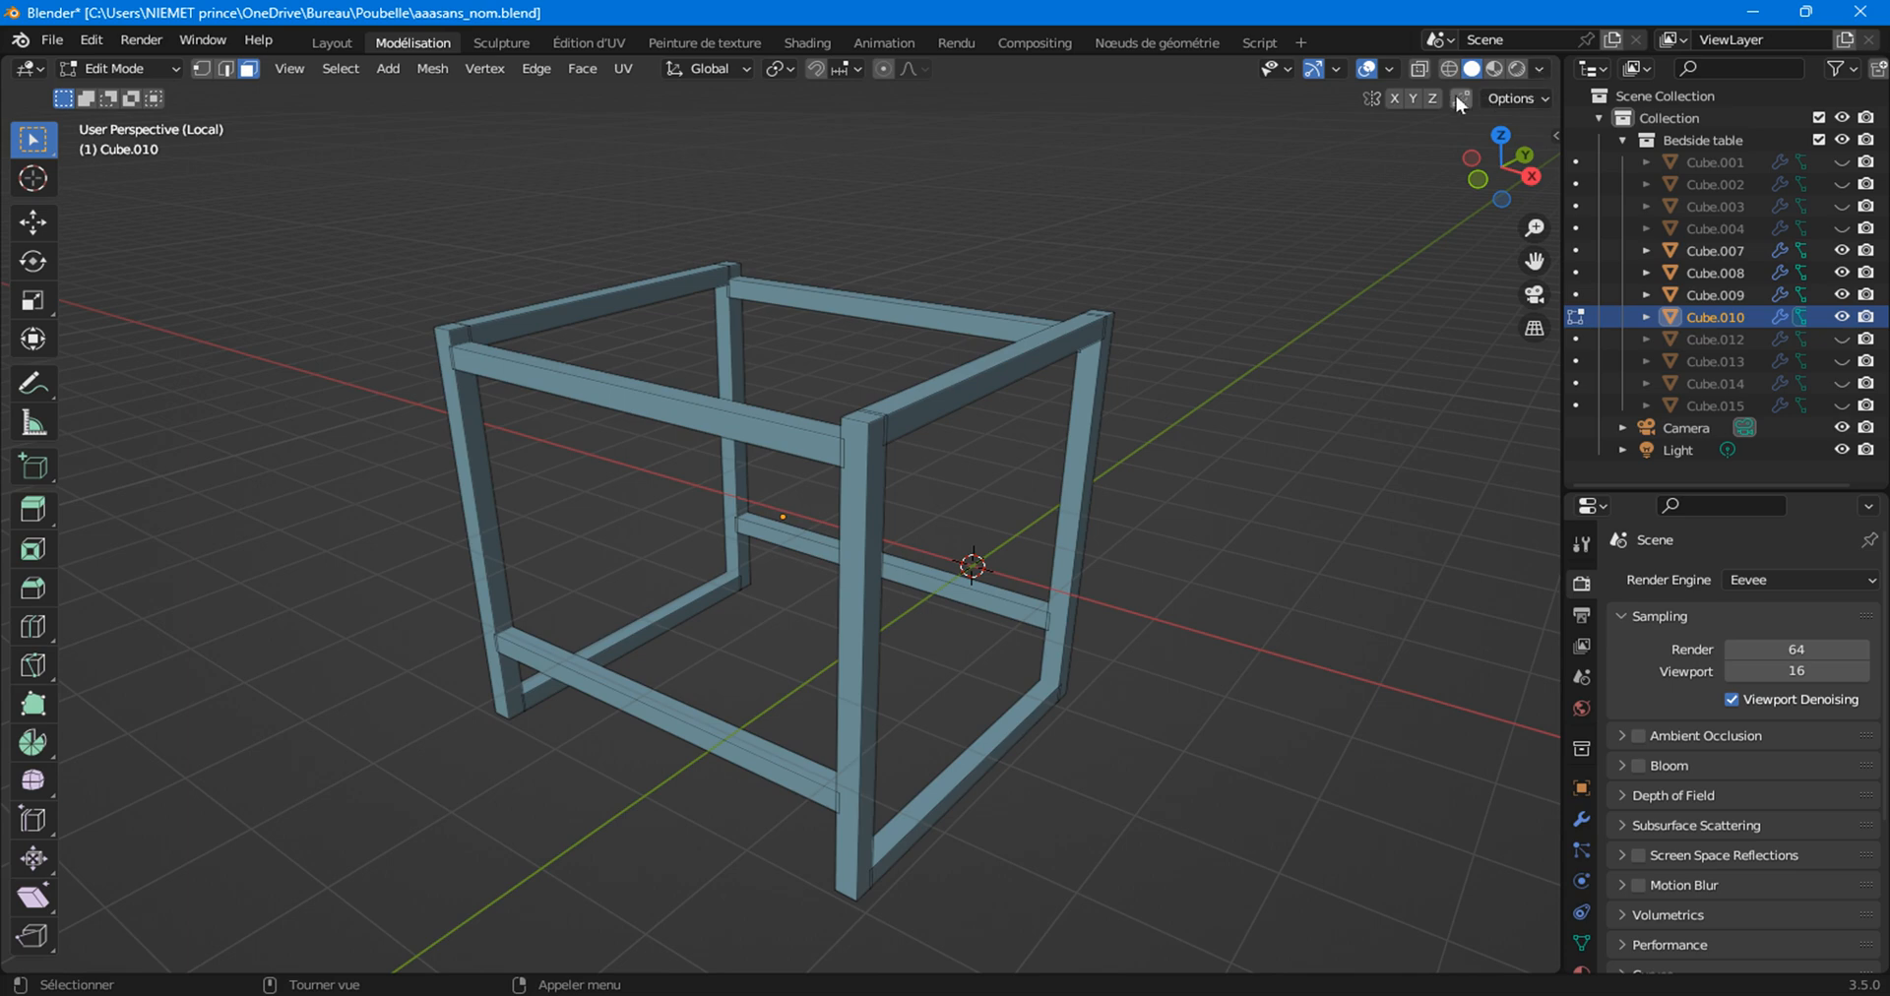
pyautogui.click(1541, 69)
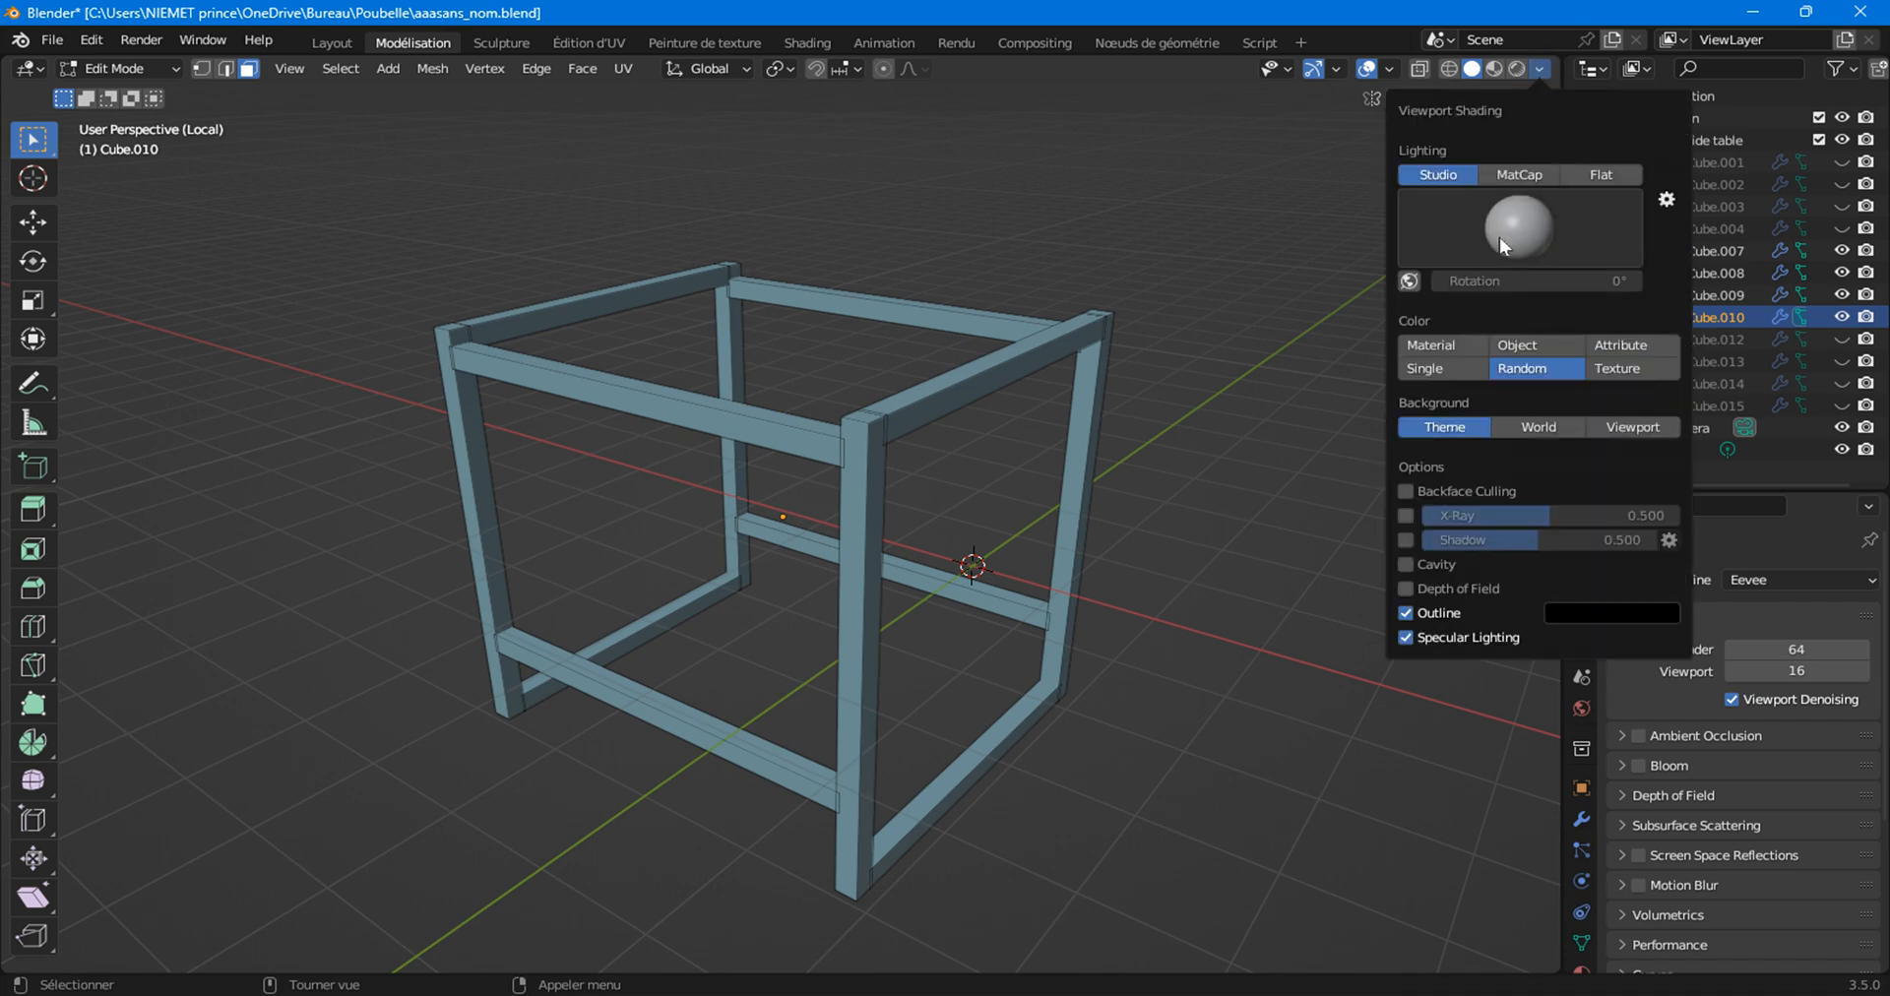
pyautogui.click(1512, 343)
pyautogui.moveTo(809, 479); pyautogui.dragTo(948, 475, button='middle')
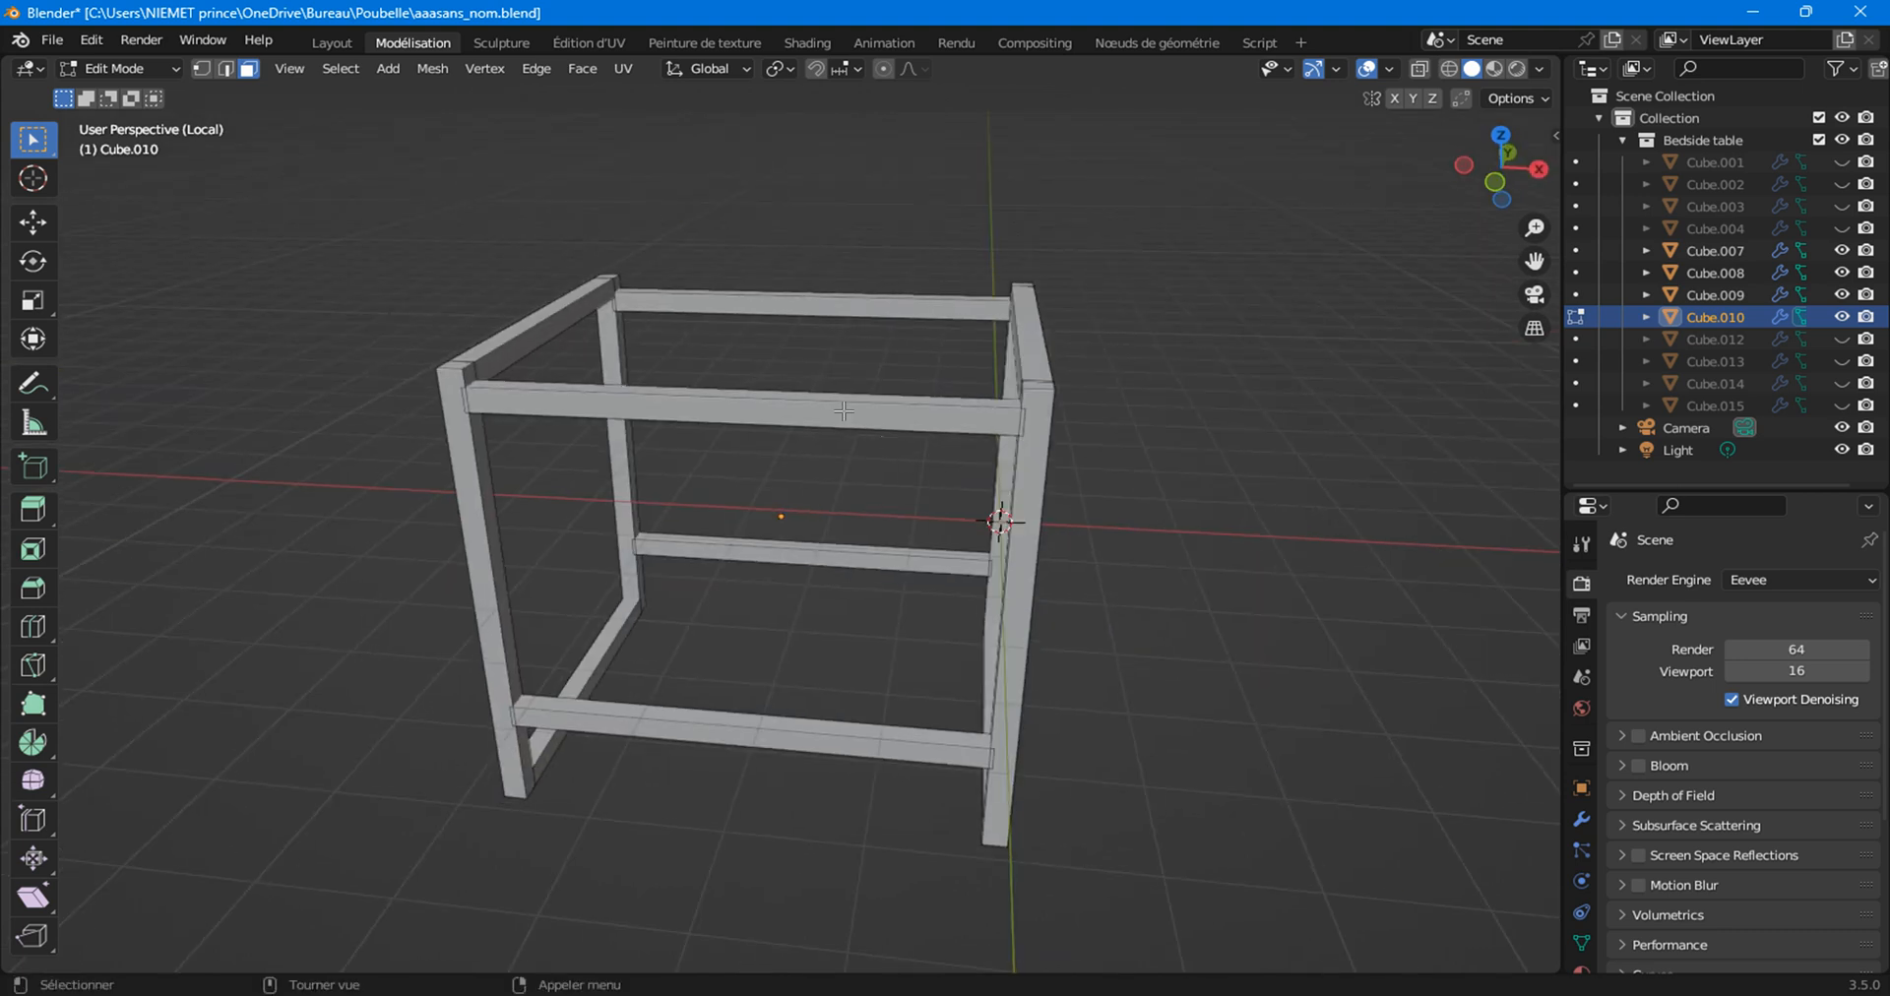
# Select the entire frame mesh and unwrap its UVs with Cube Projection.
pyautogui.scroll(-2, 858, 527)
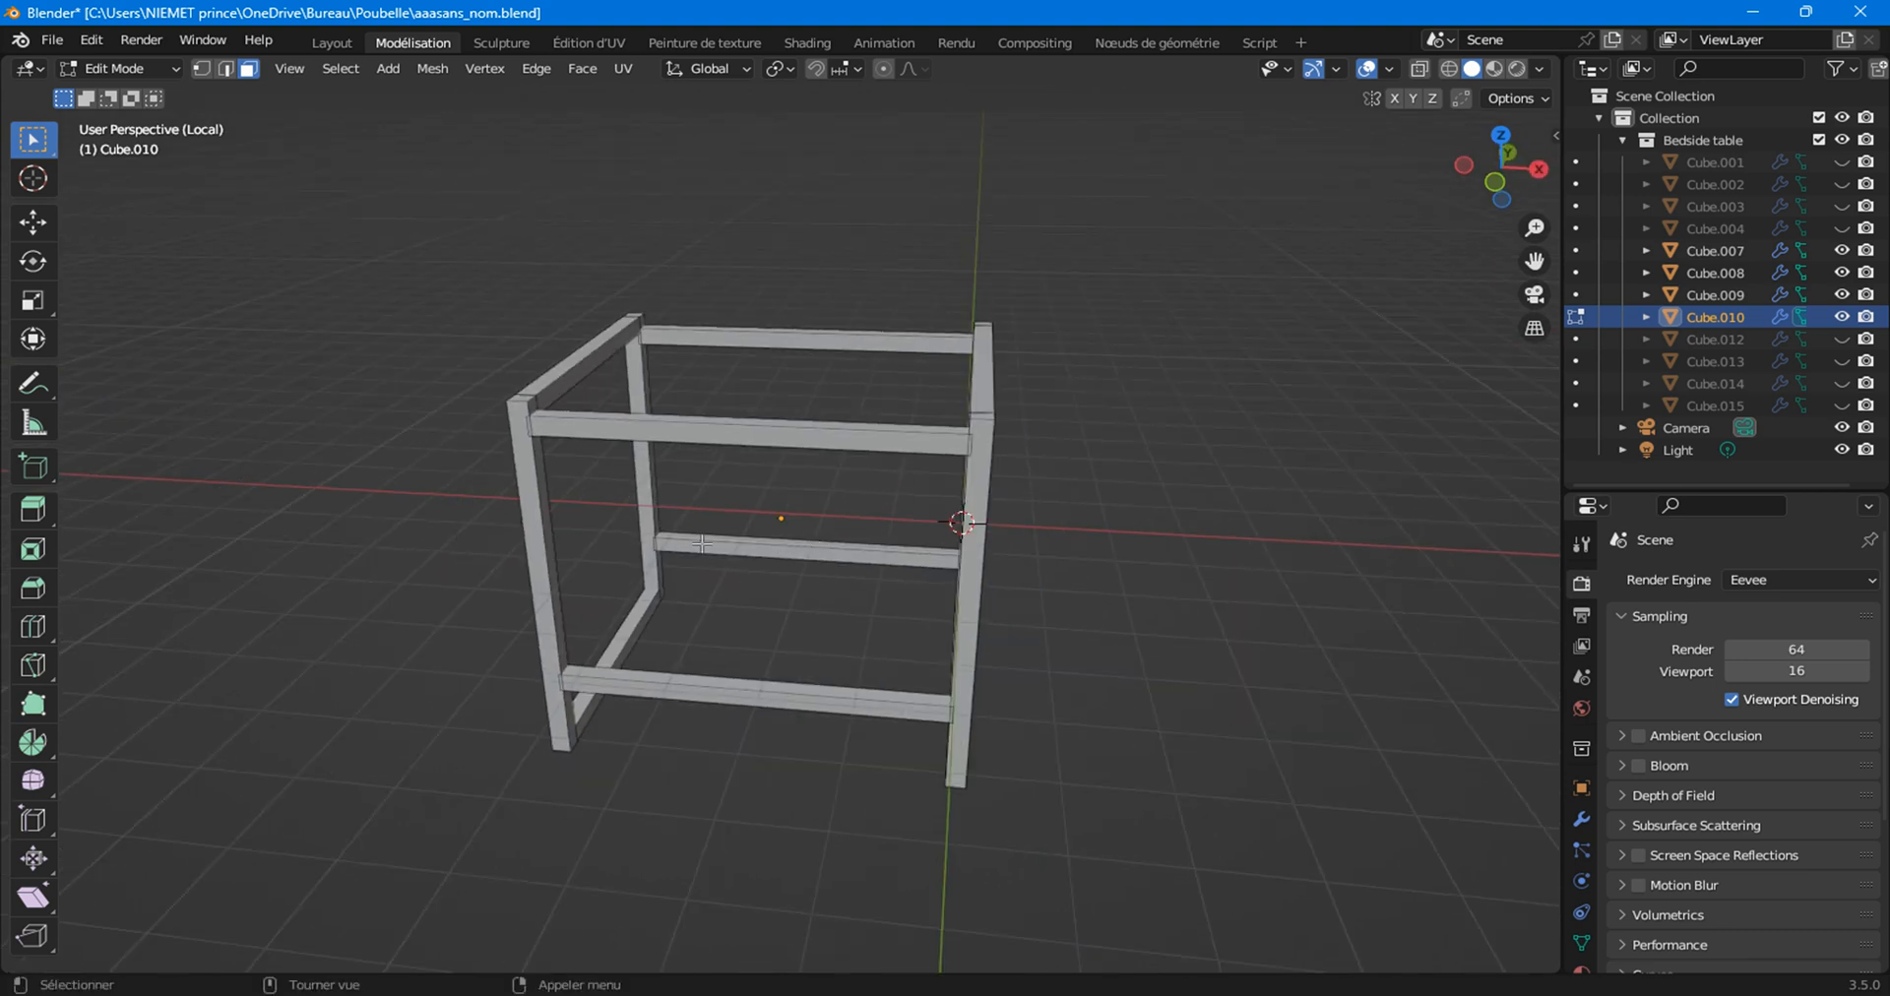
pyautogui.press('l')
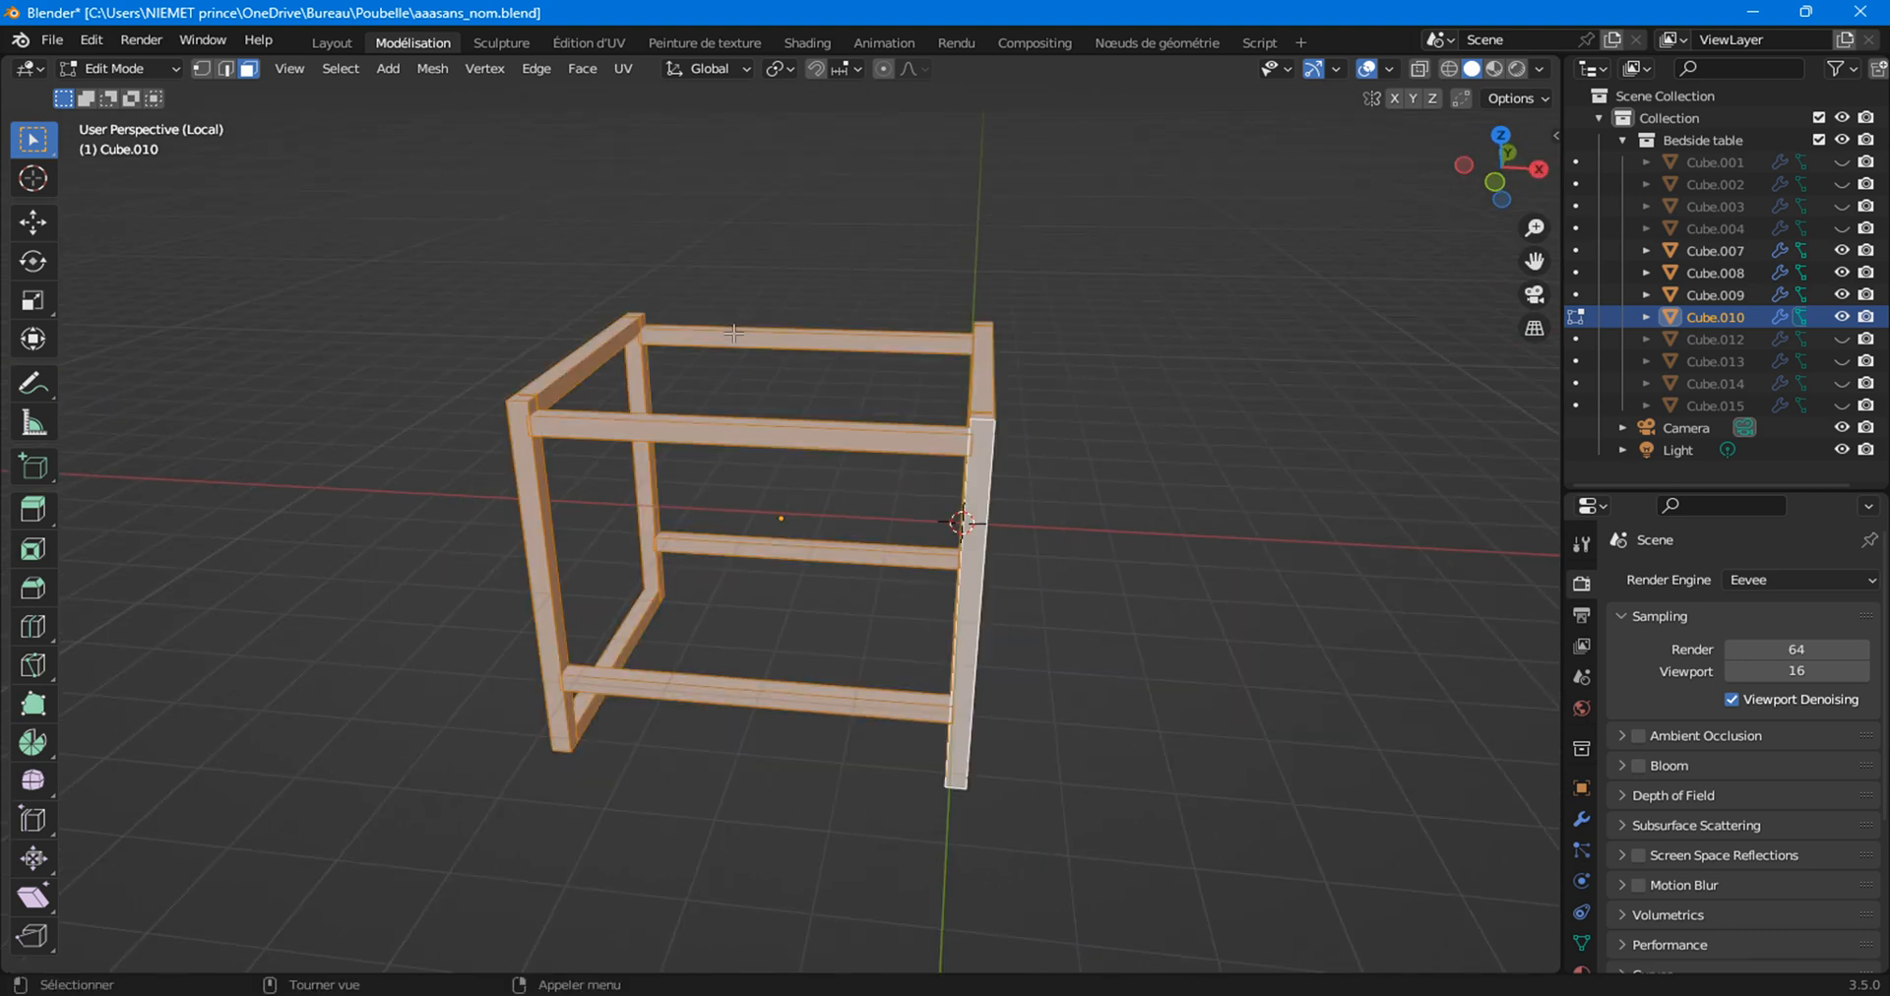
pyautogui.click(623, 68)
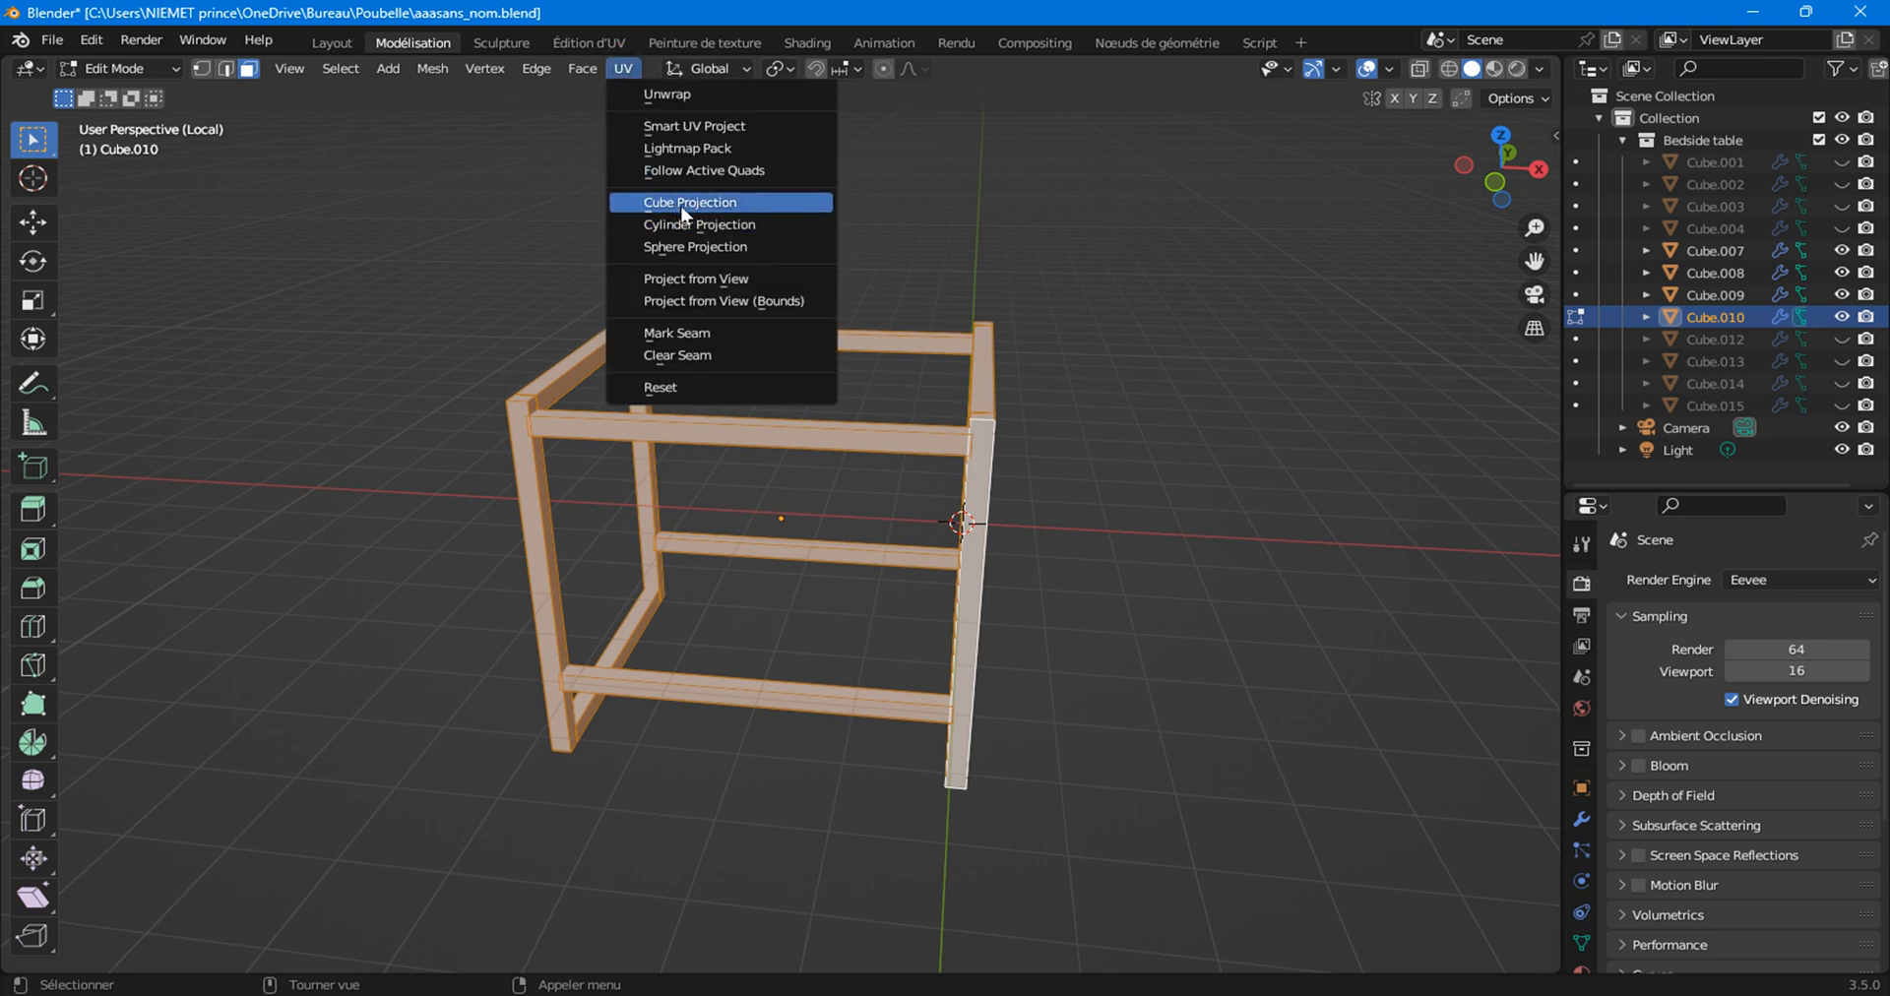
pyautogui.click(683, 205)
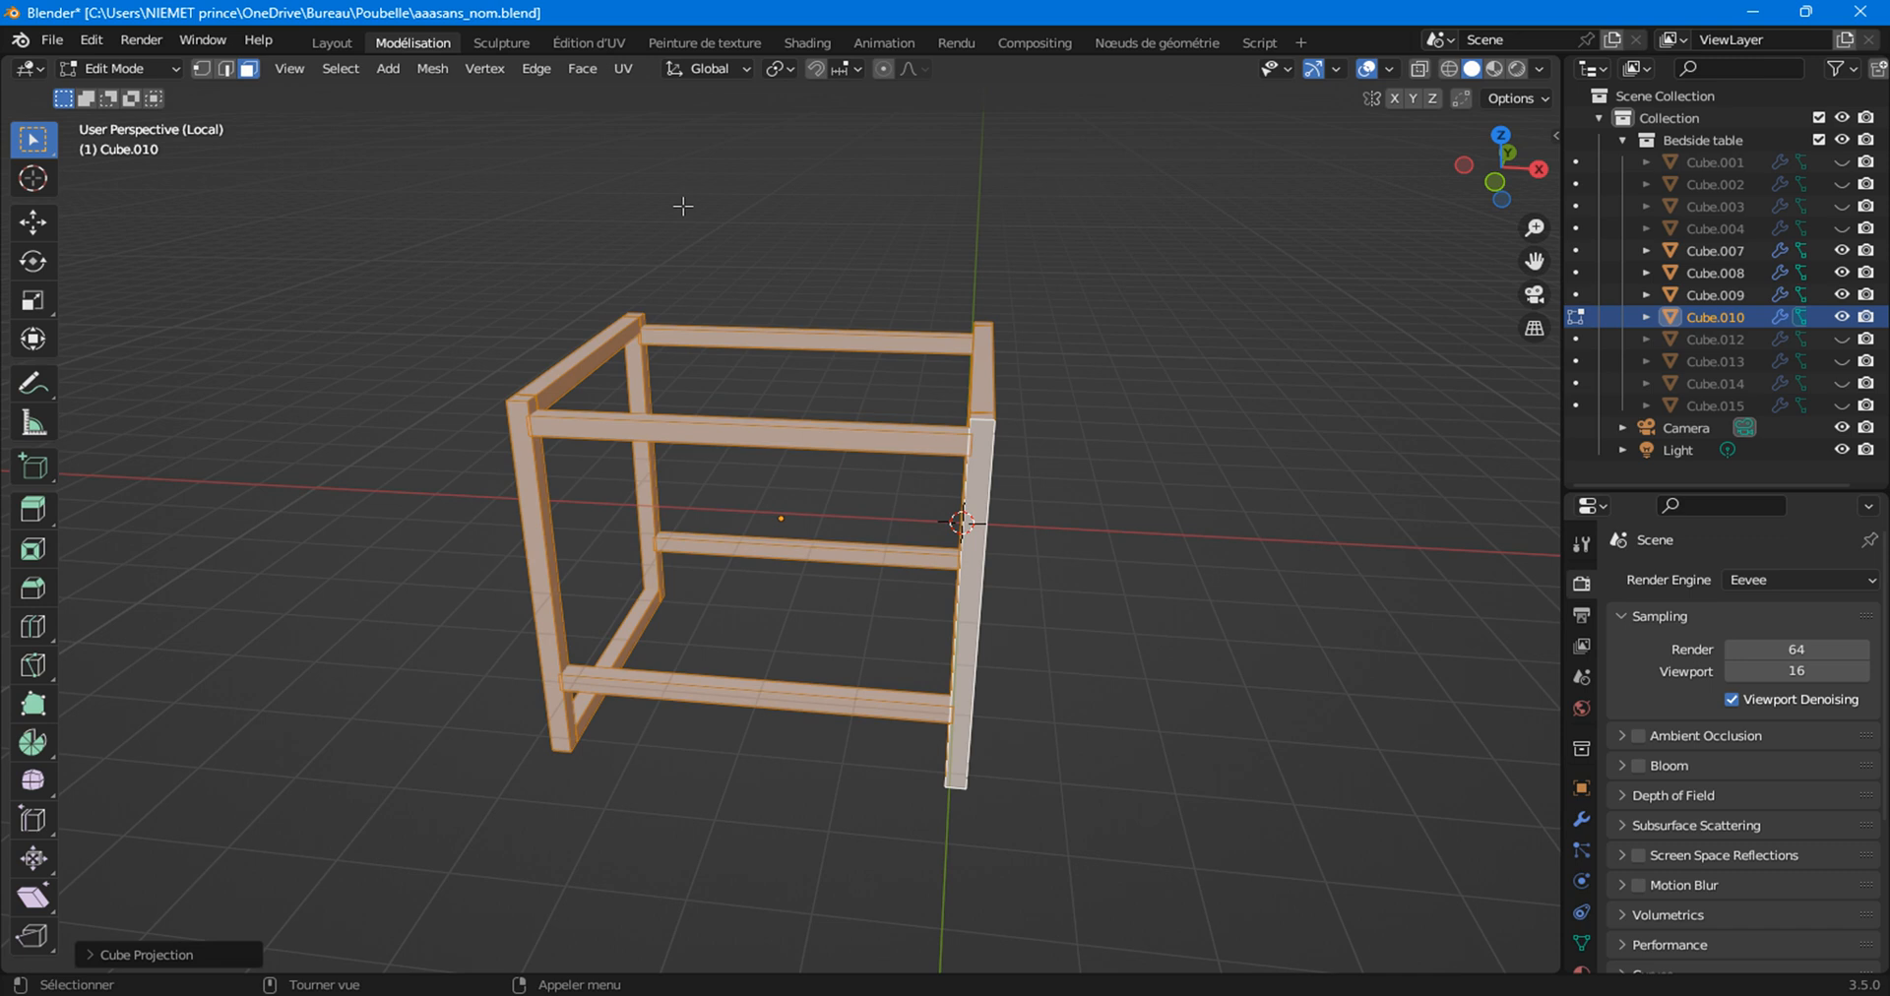
# Show the frame in Material Preview shading and return to Object Mode to see its checker texture up close.
pyautogui.click(1495, 69)
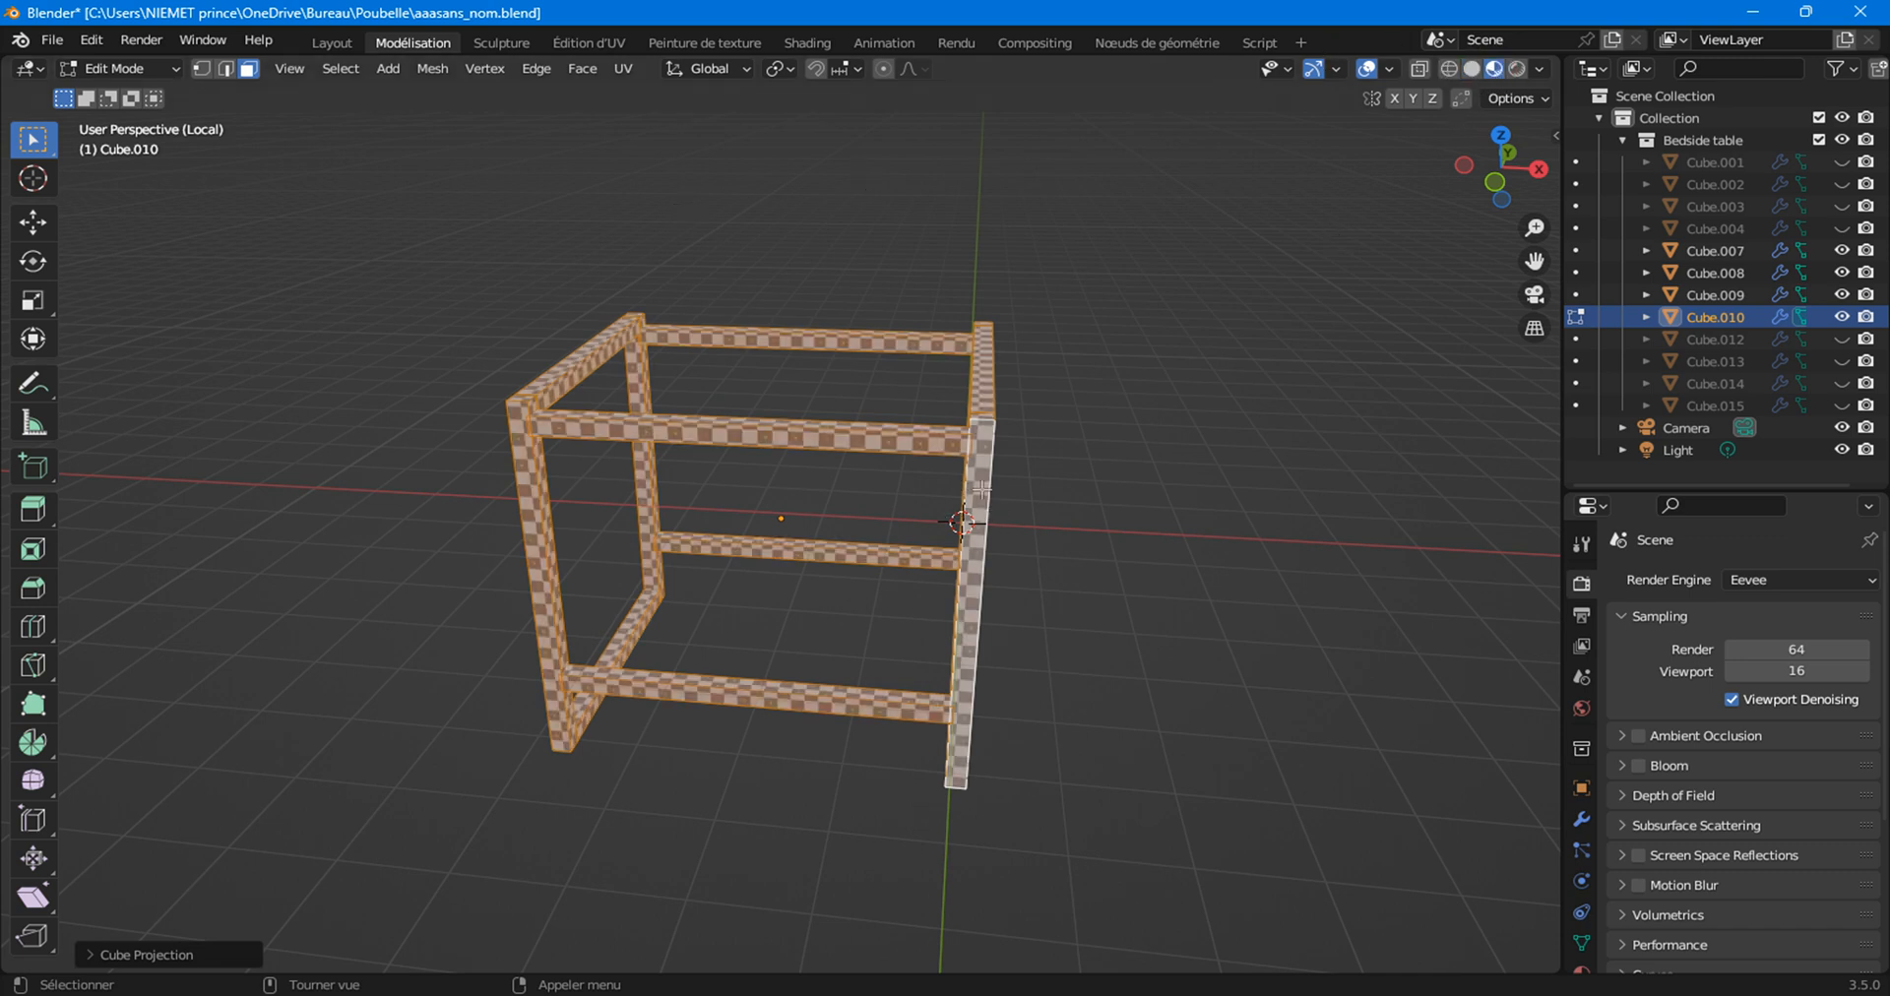
pyautogui.press('Tab')
pyautogui.moveTo(1004, 620); pyautogui.dragTo(966, 569, button='middle')
pyautogui.scroll(3, 965, 569)
pyautogui.moveTo(986, 493); pyautogui.dragTo(1036, 412, button='middle')
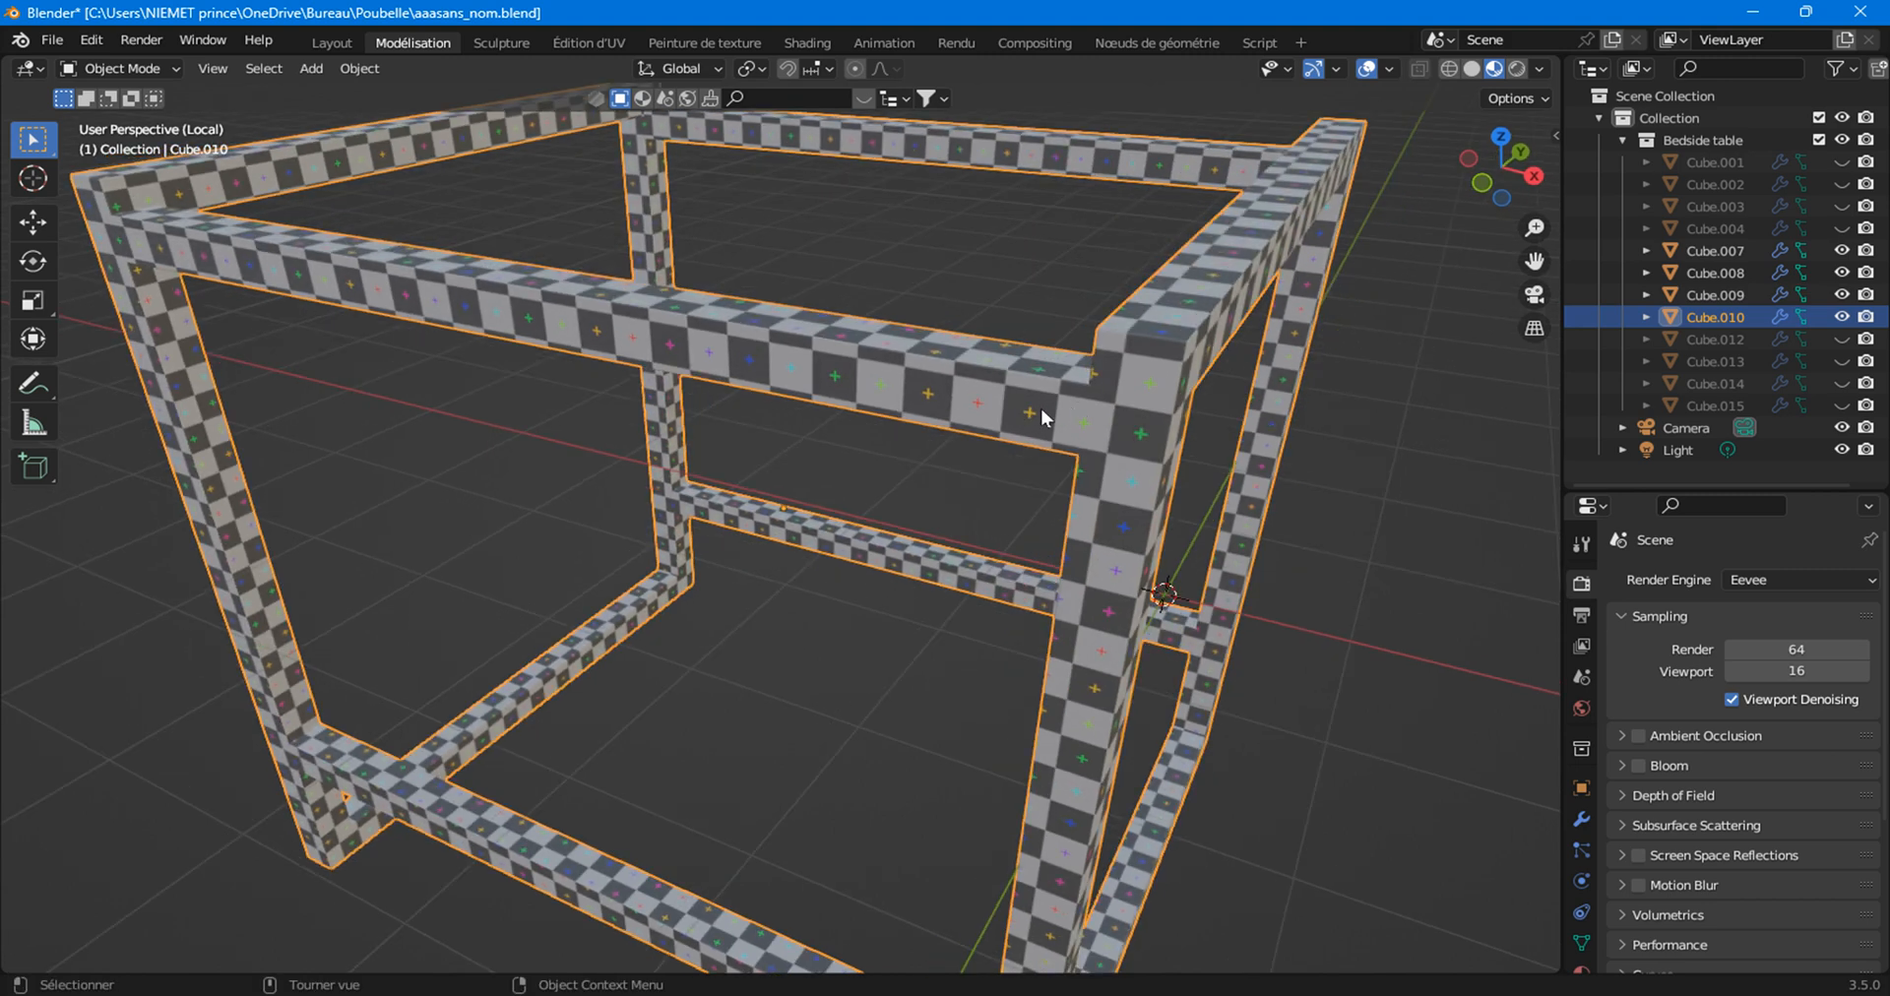
# Examine the checker pattern on the frame's legs, bars and corner joints from all sides, and return to Solid shading.
pyautogui.moveTo(635, 468); pyautogui.dragTo(516, 417, button='middle')
pyautogui.scroll(3, 502, 425)
pyautogui.scroll(-3, 299, 502)
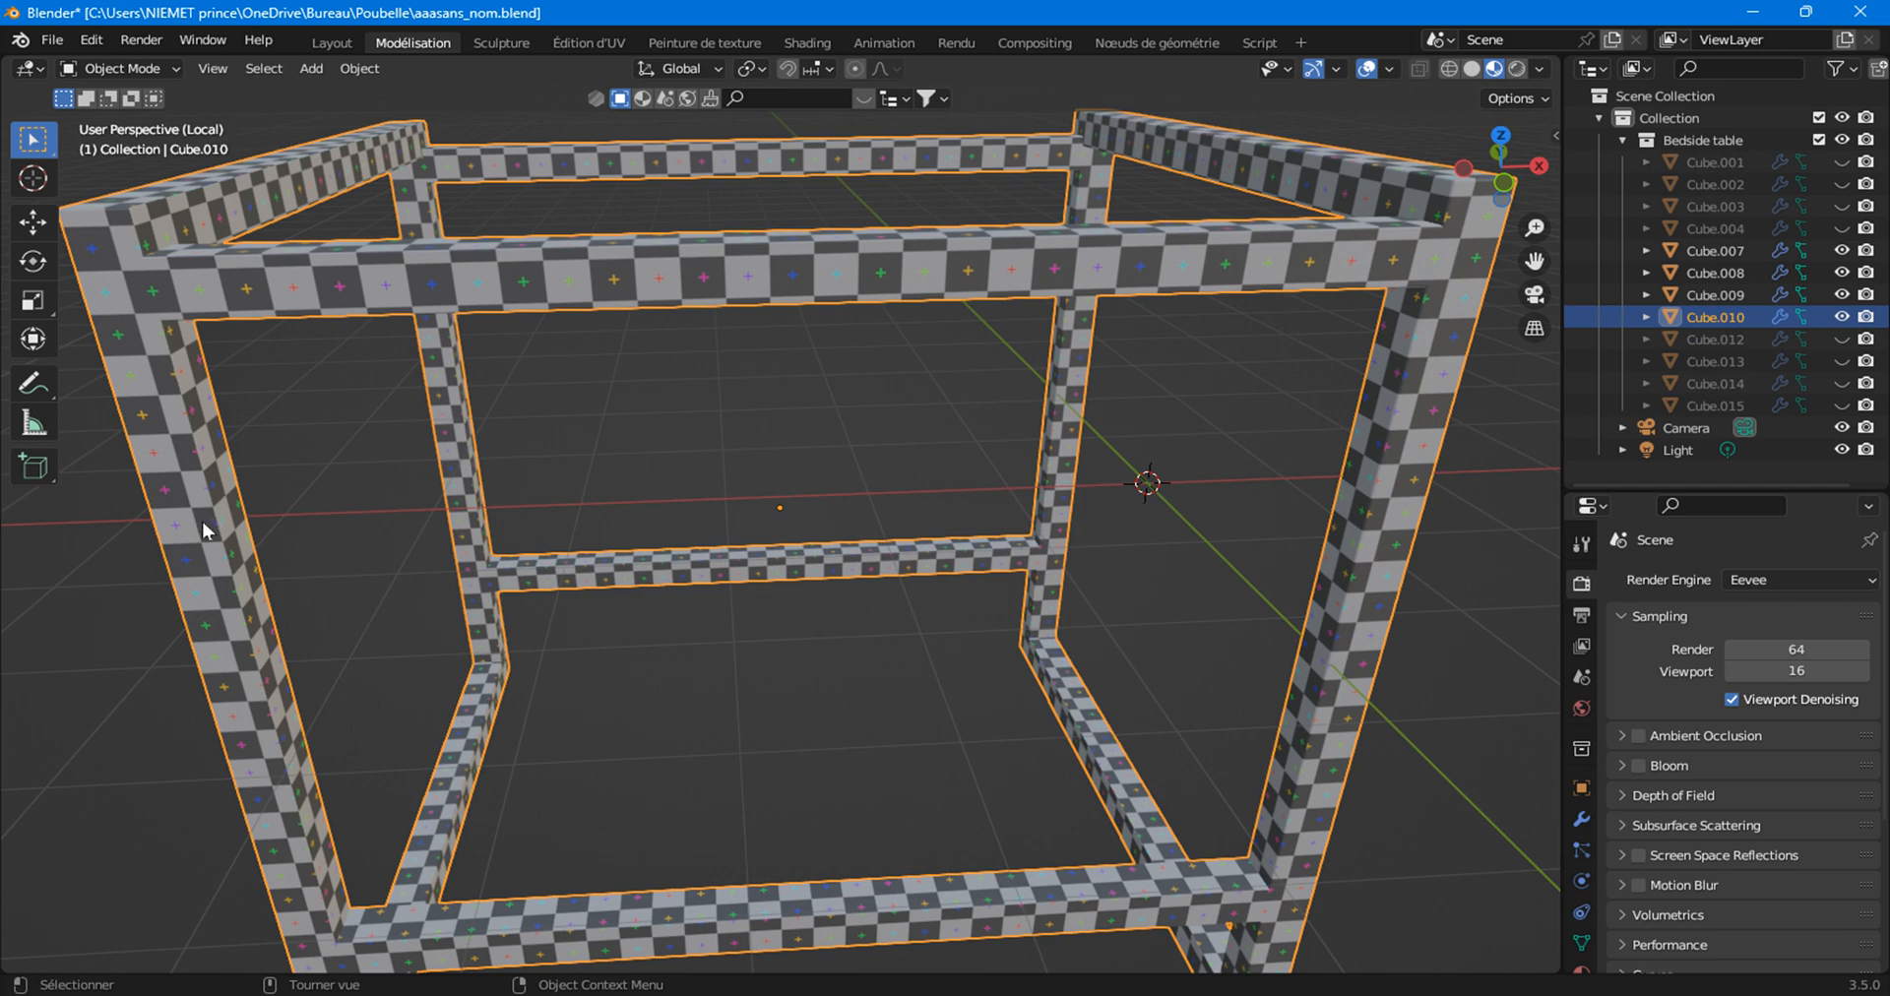
pyautogui.scroll(-5, 435, 492)
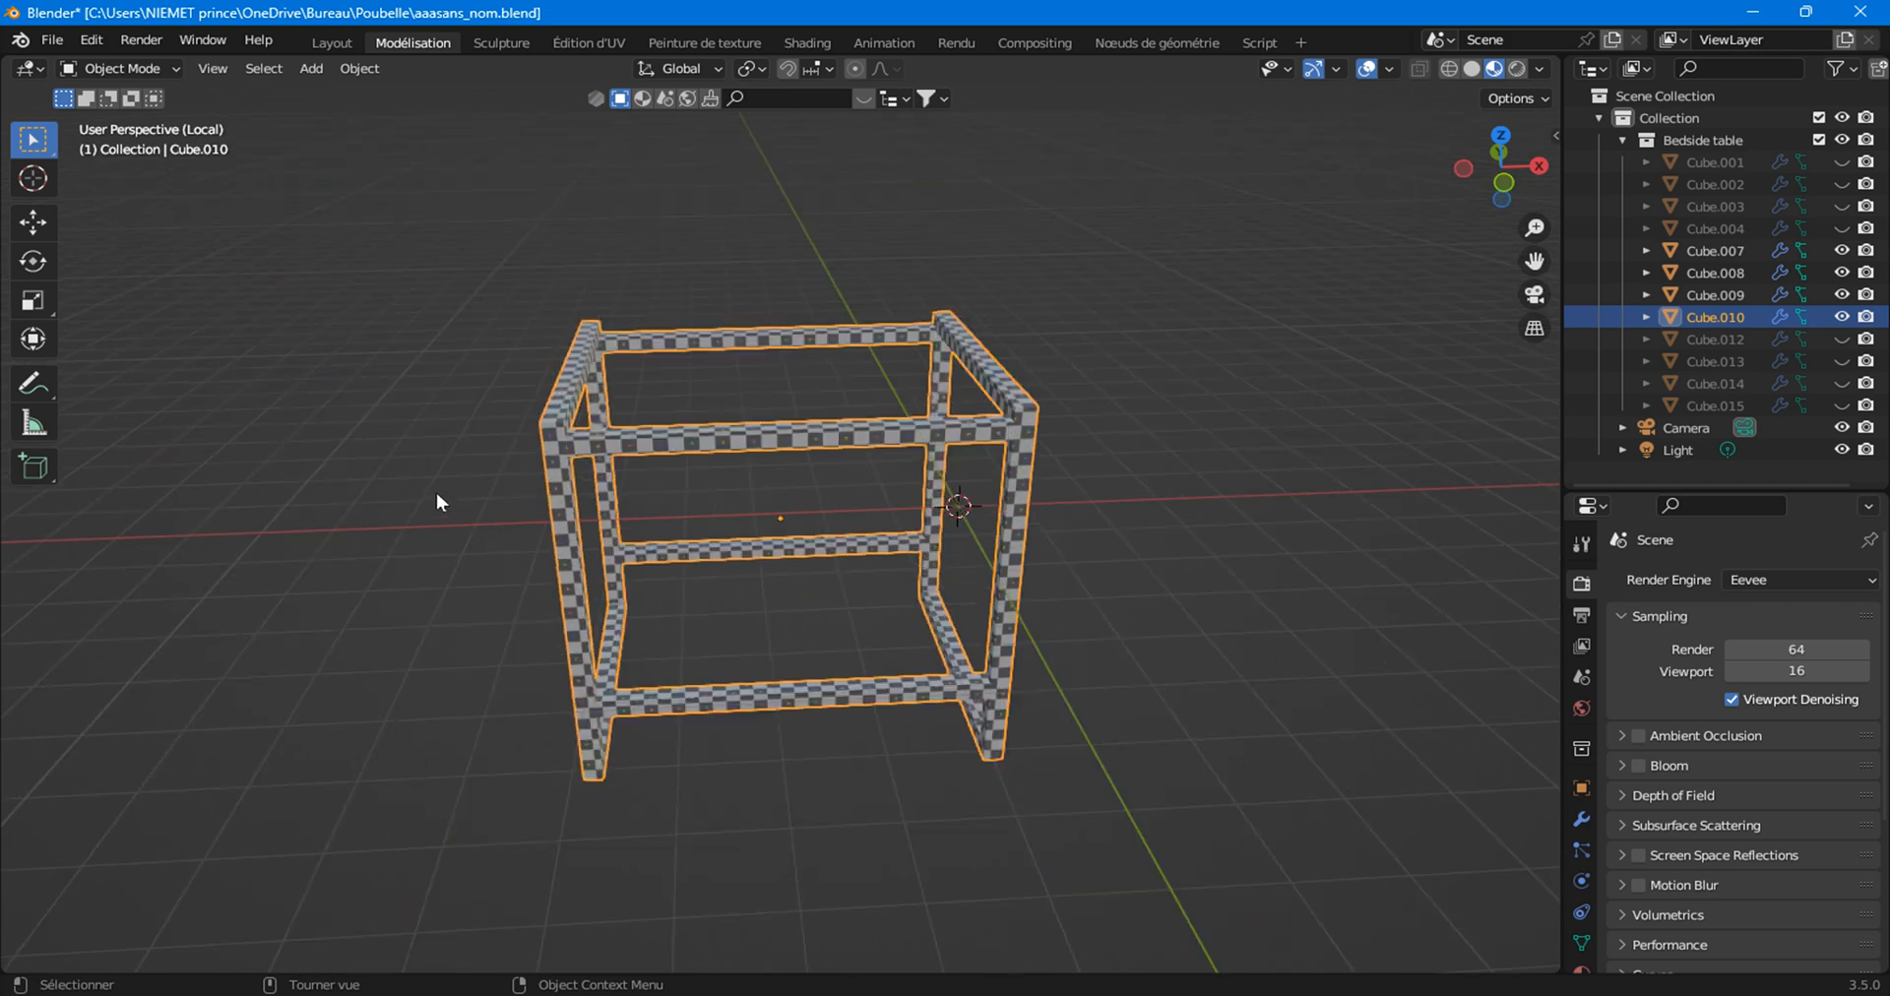
pyautogui.moveTo(650, 536); pyautogui.dragTo(514, 534, button='middle')
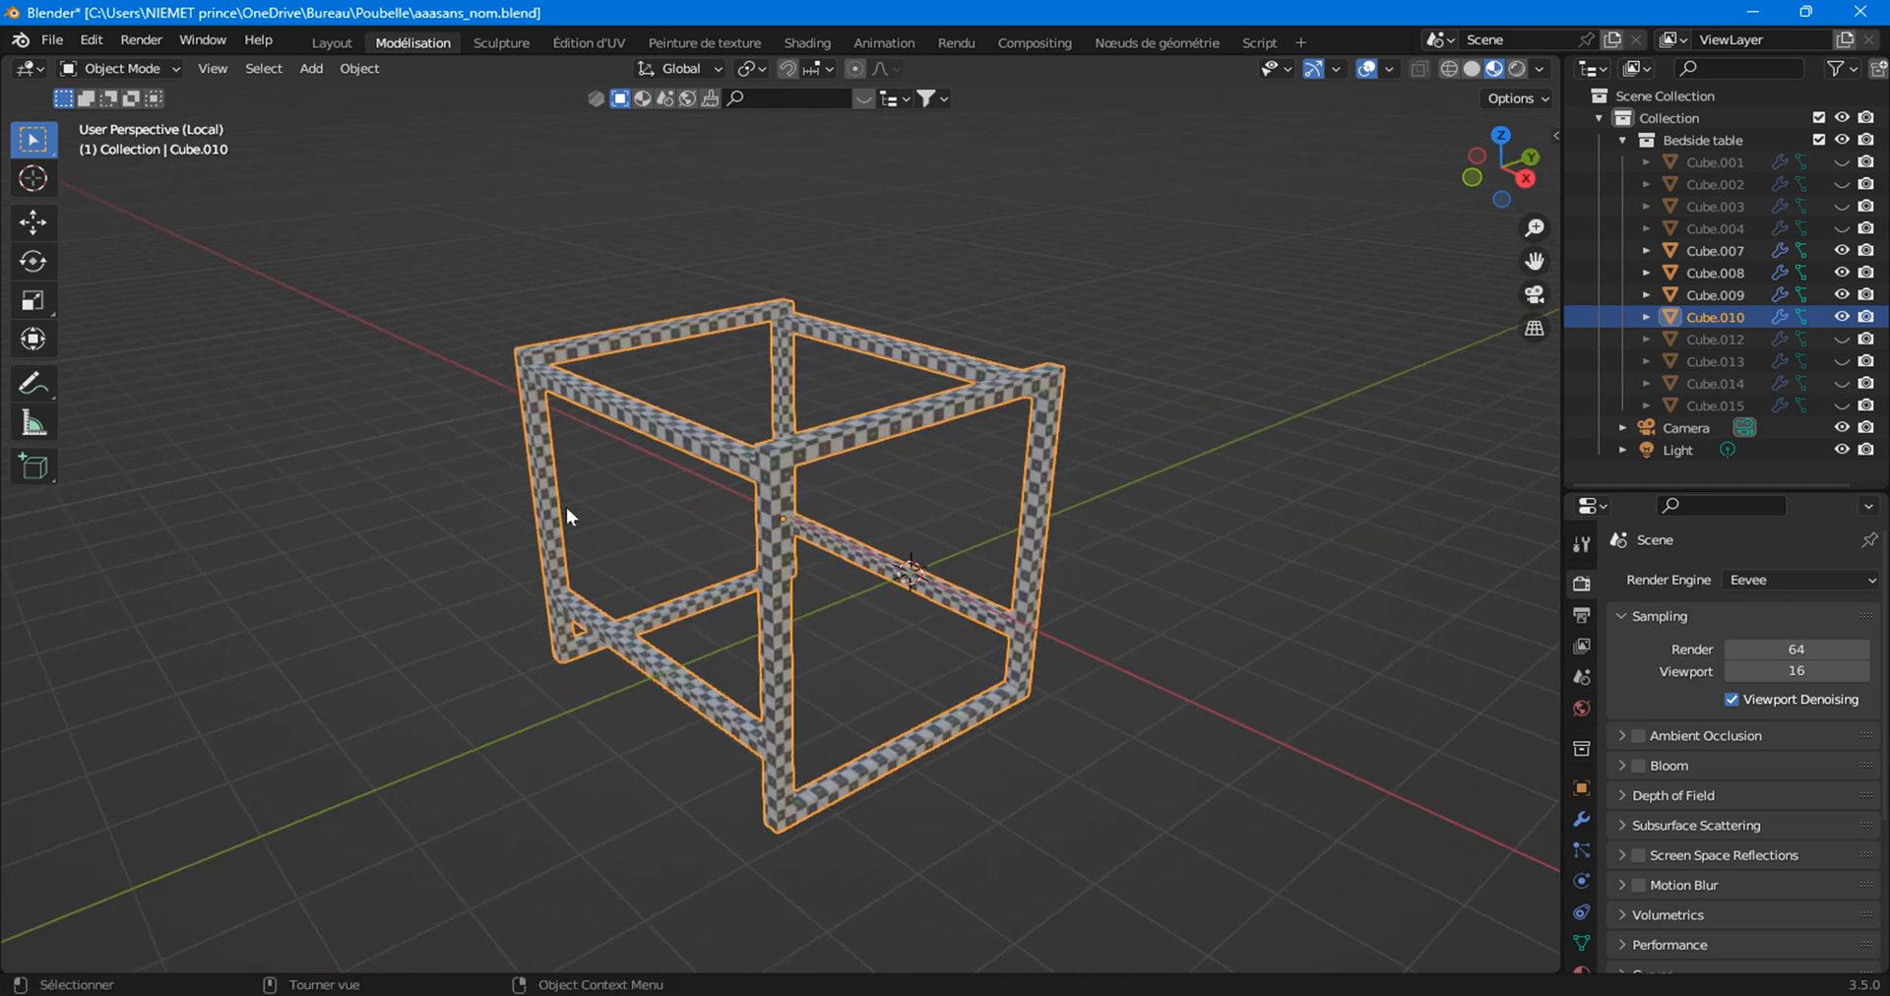
pyautogui.moveTo(641, 554); pyautogui.dragTo(889, 542, button='middle')
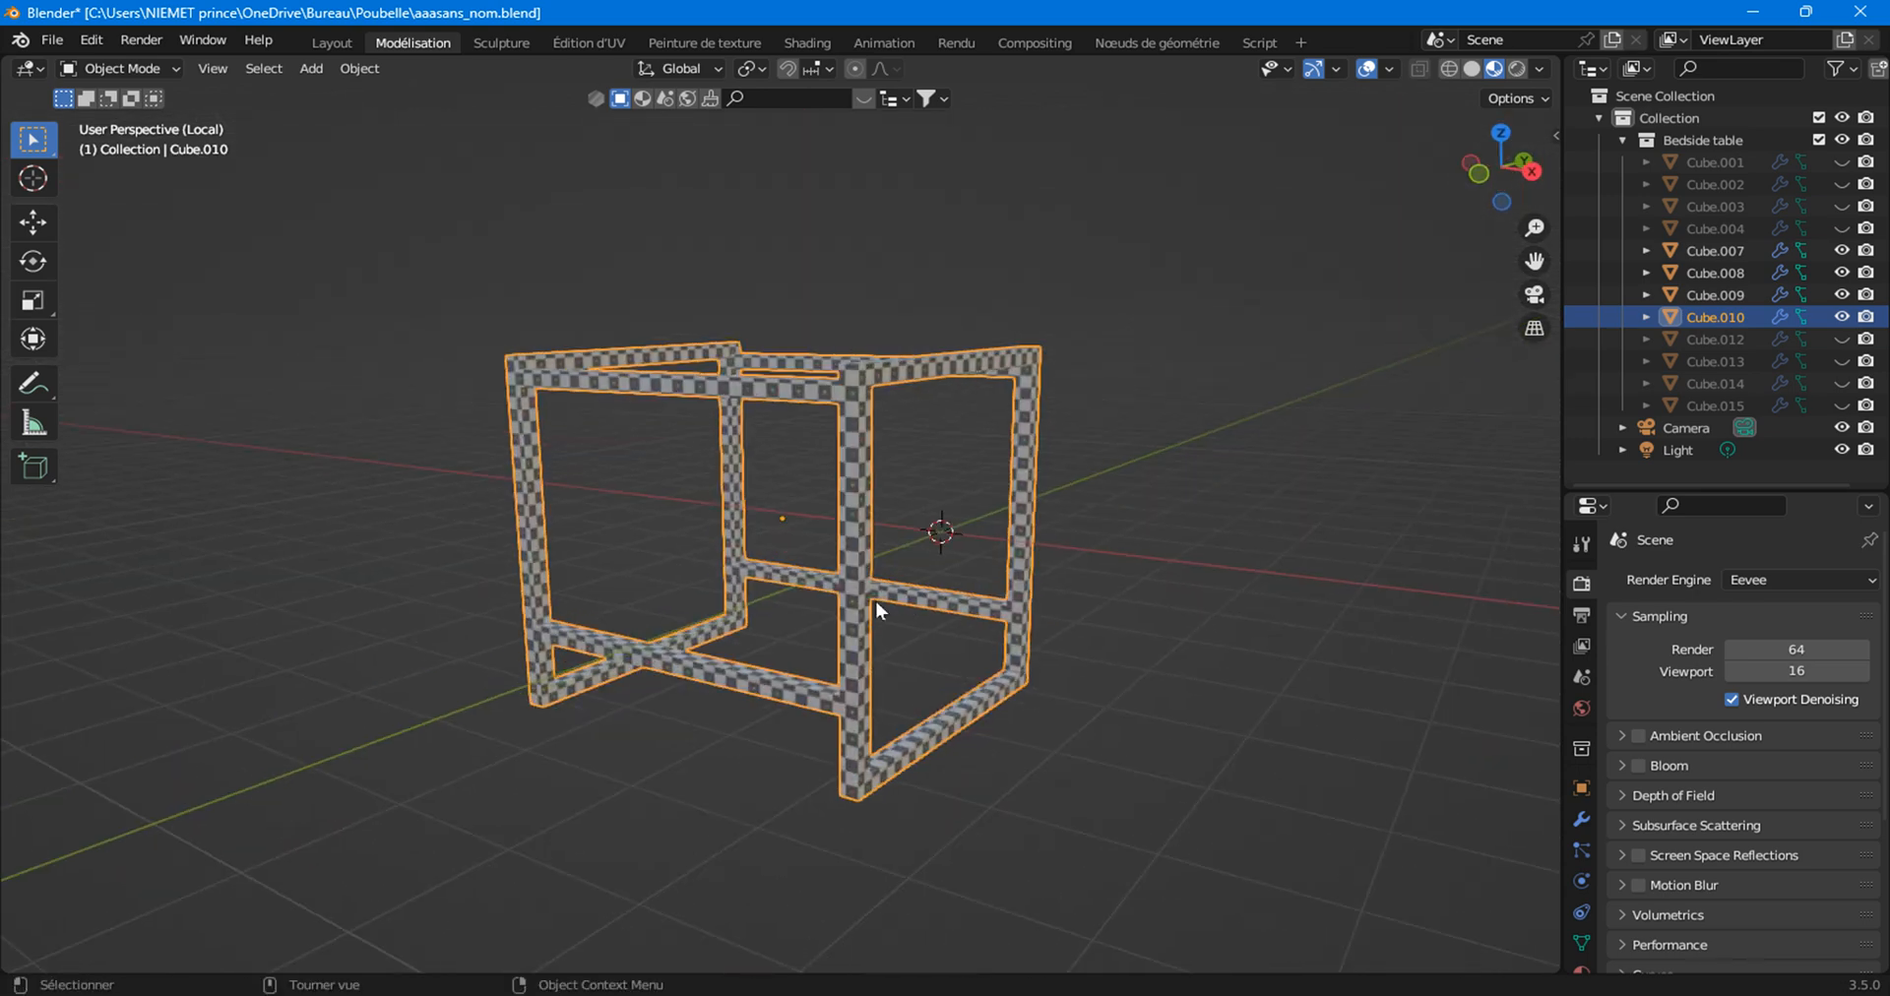
pyautogui.moveTo(848, 742); pyautogui.dragTo(1010, 717, button='middle')
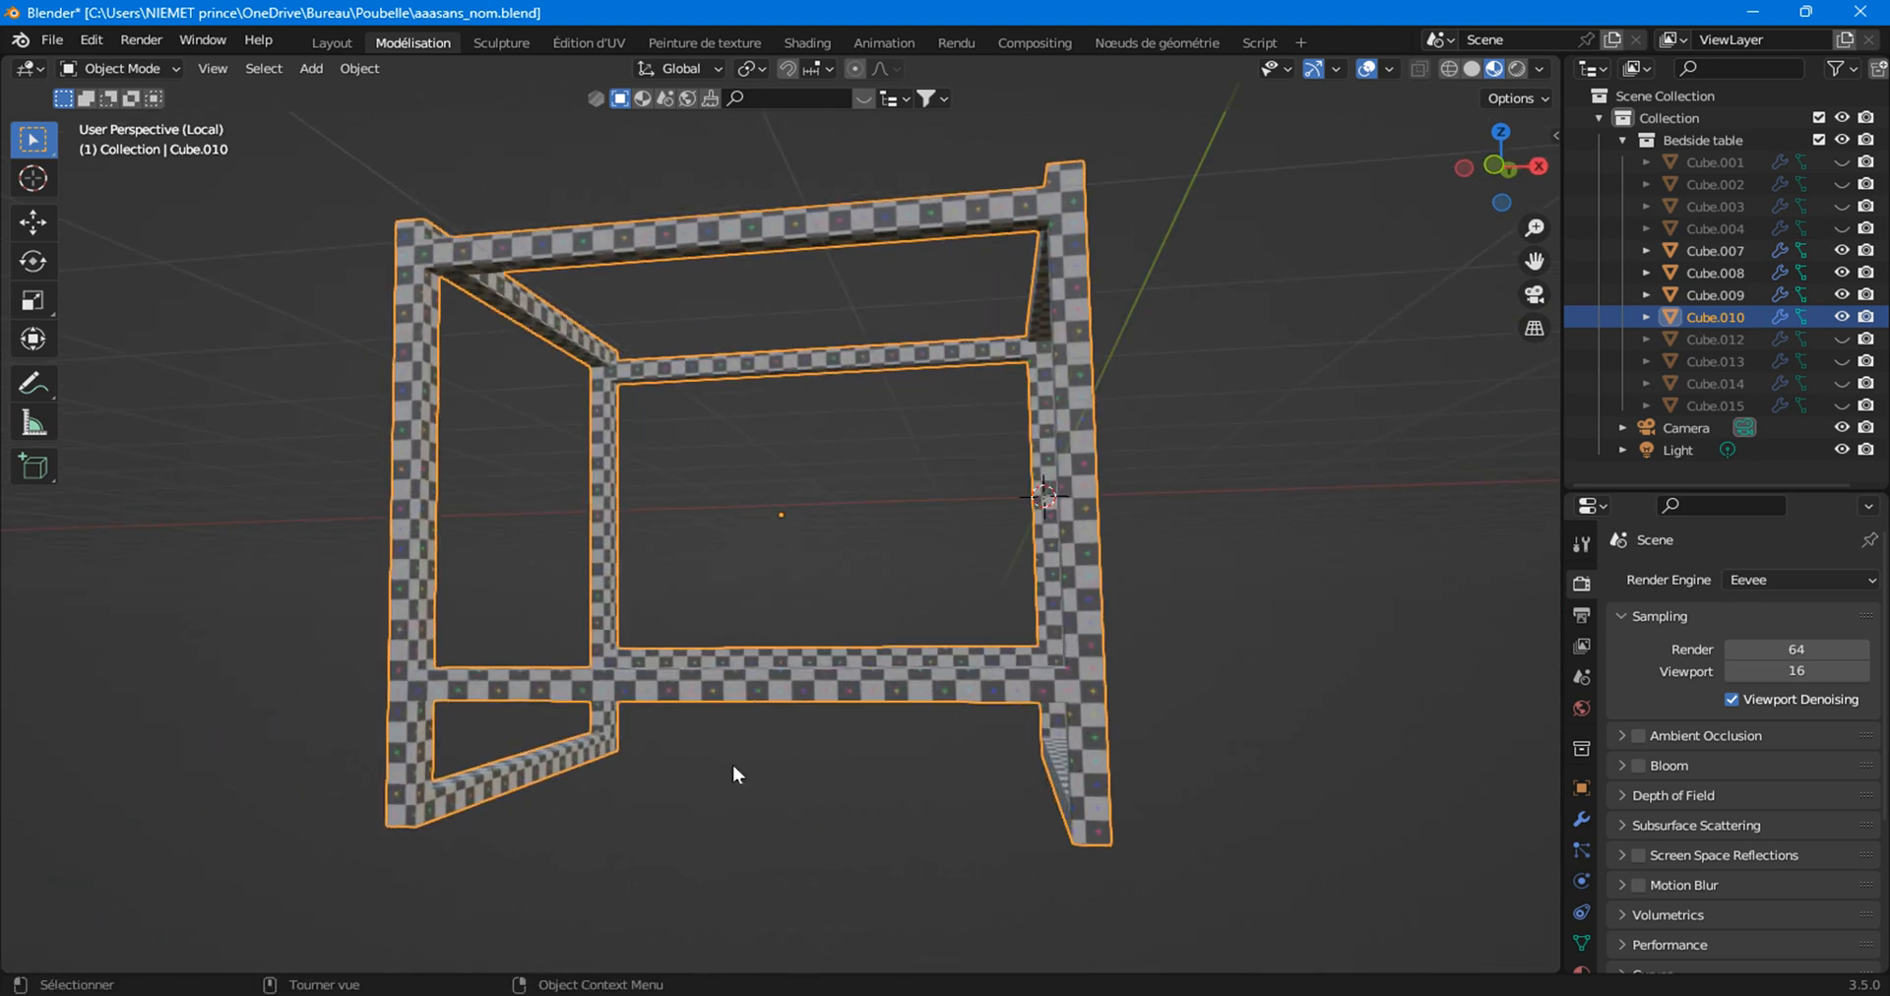
pyautogui.scroll(-2, 913, 660)
pyautogui.moveTo(914, 660); pyautogui.dragTo(837, 676, button='middle')
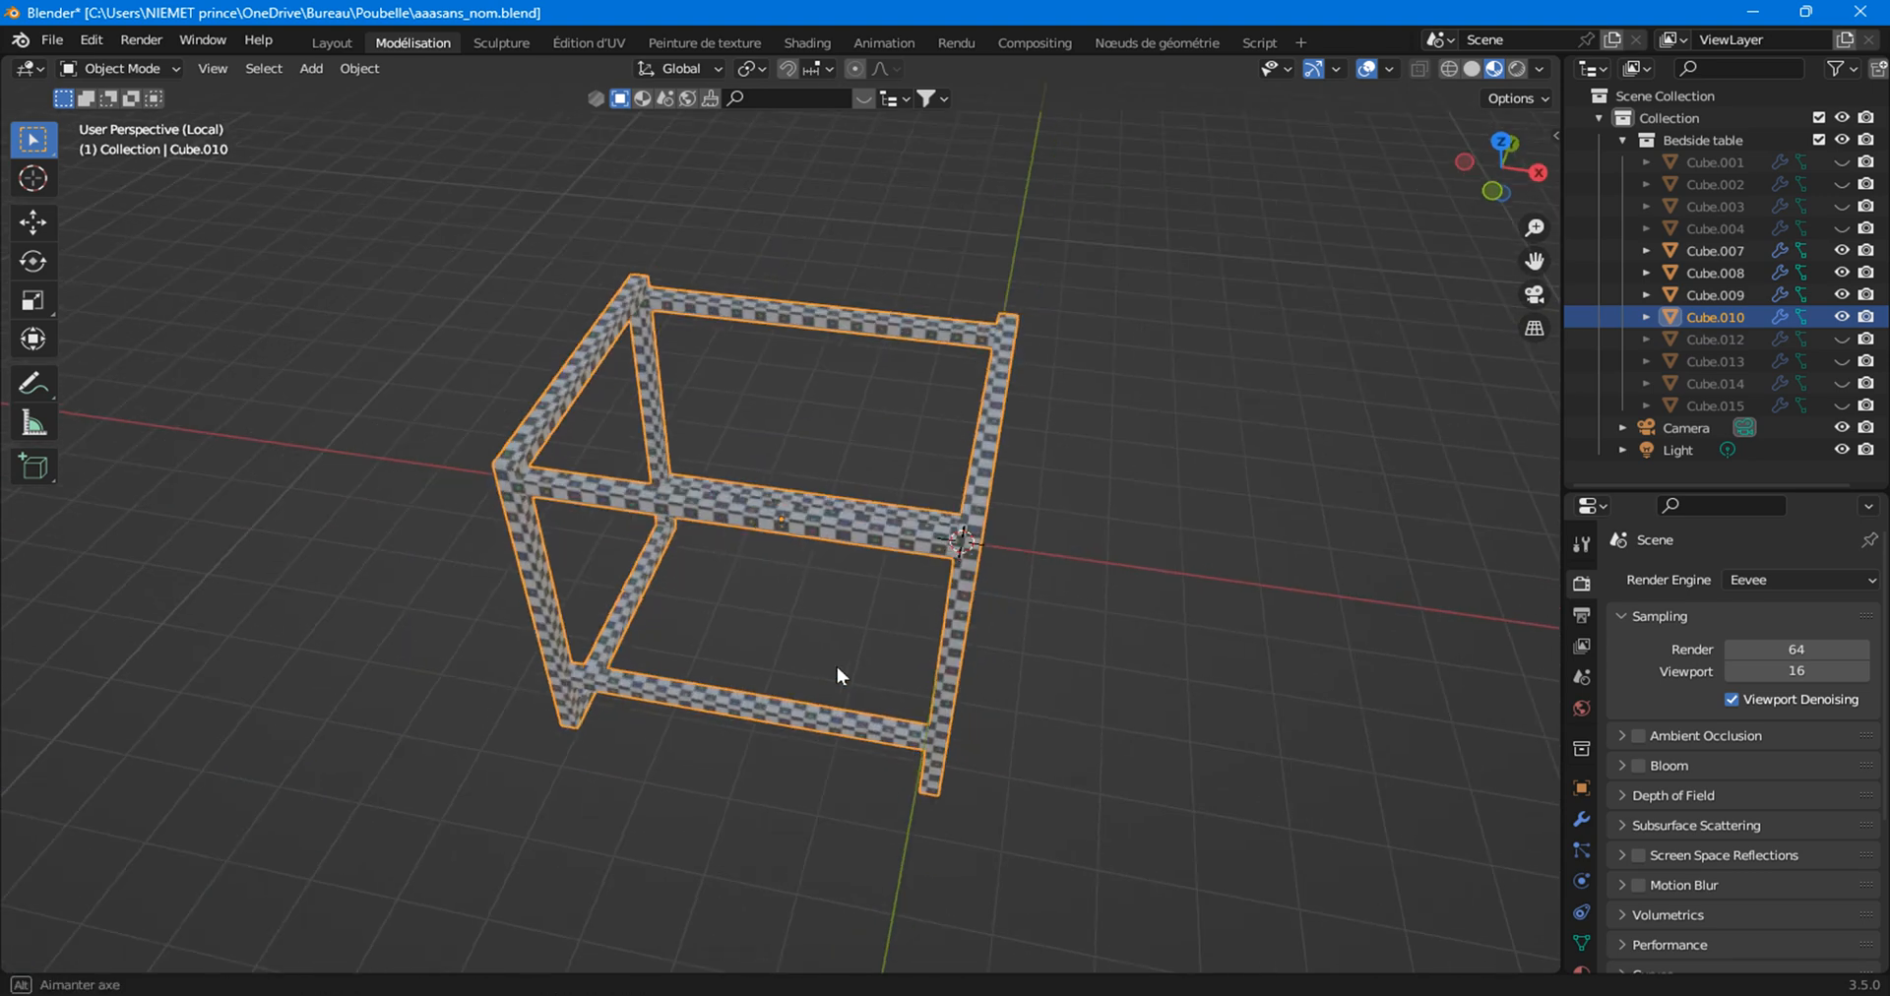
pyautogui.scroll(3, 839, 610)
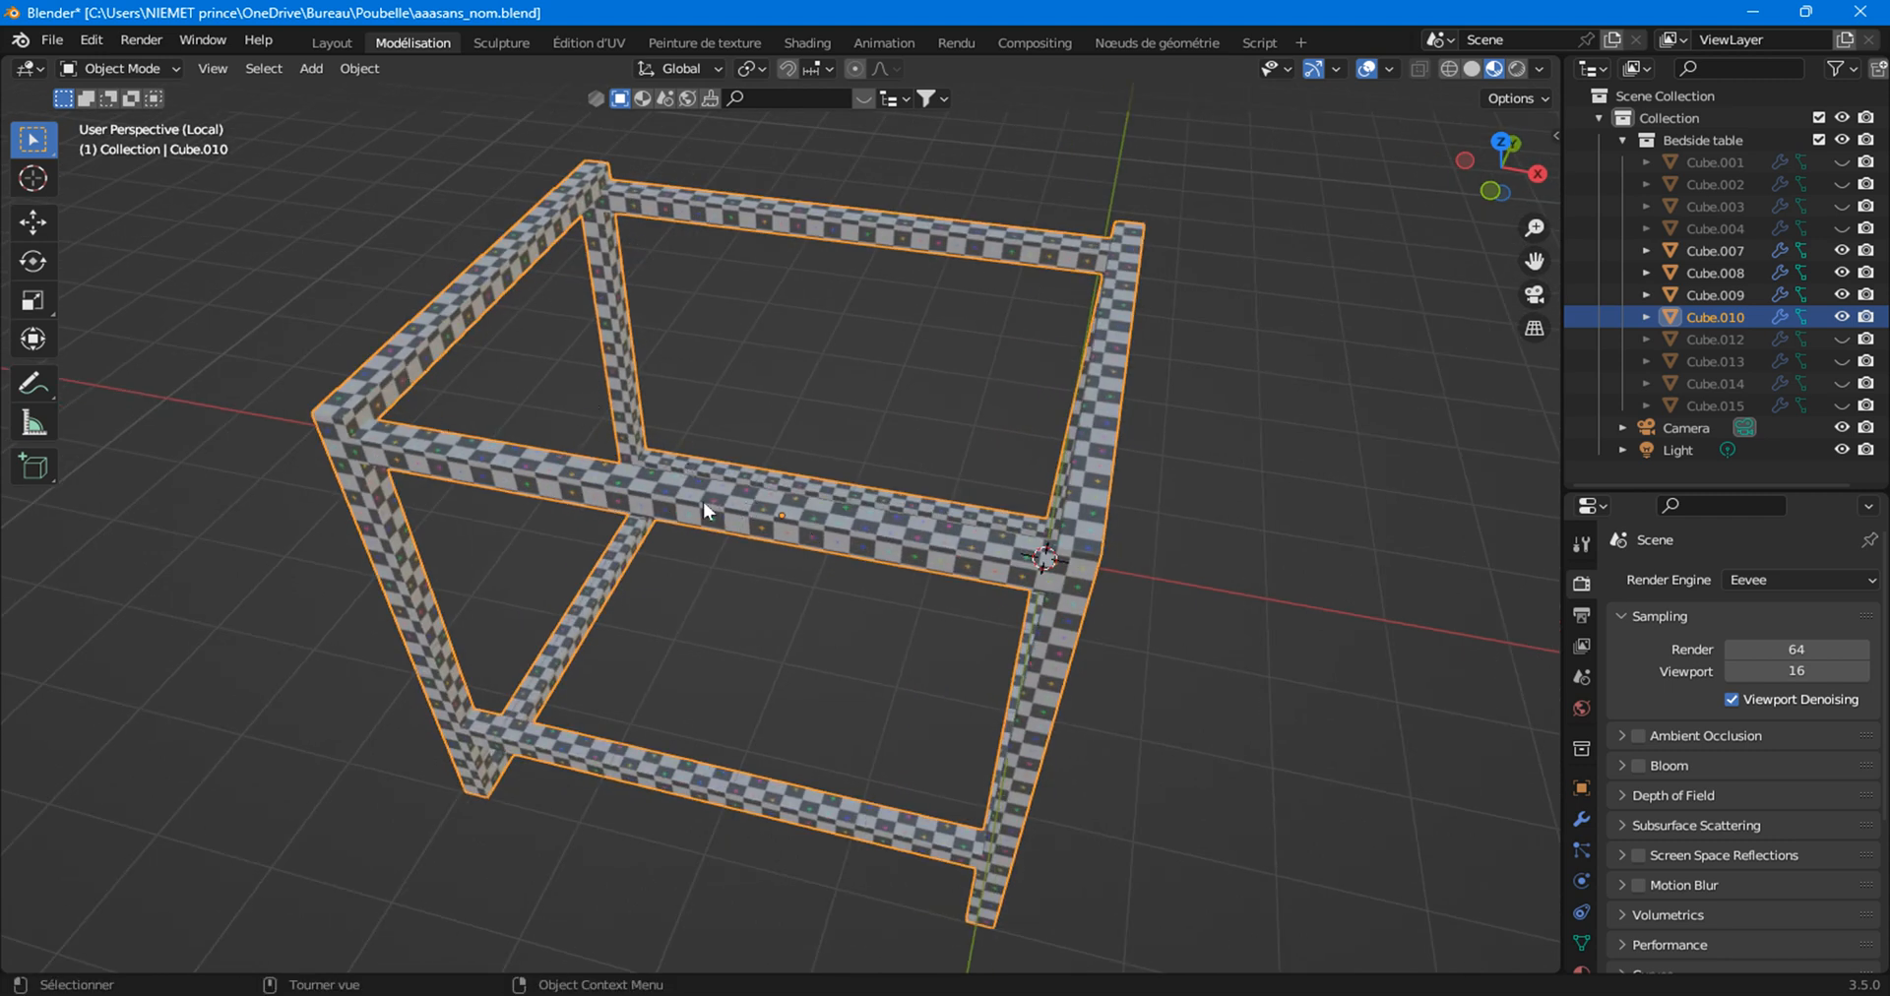
pyautogui.click(1471, 68)
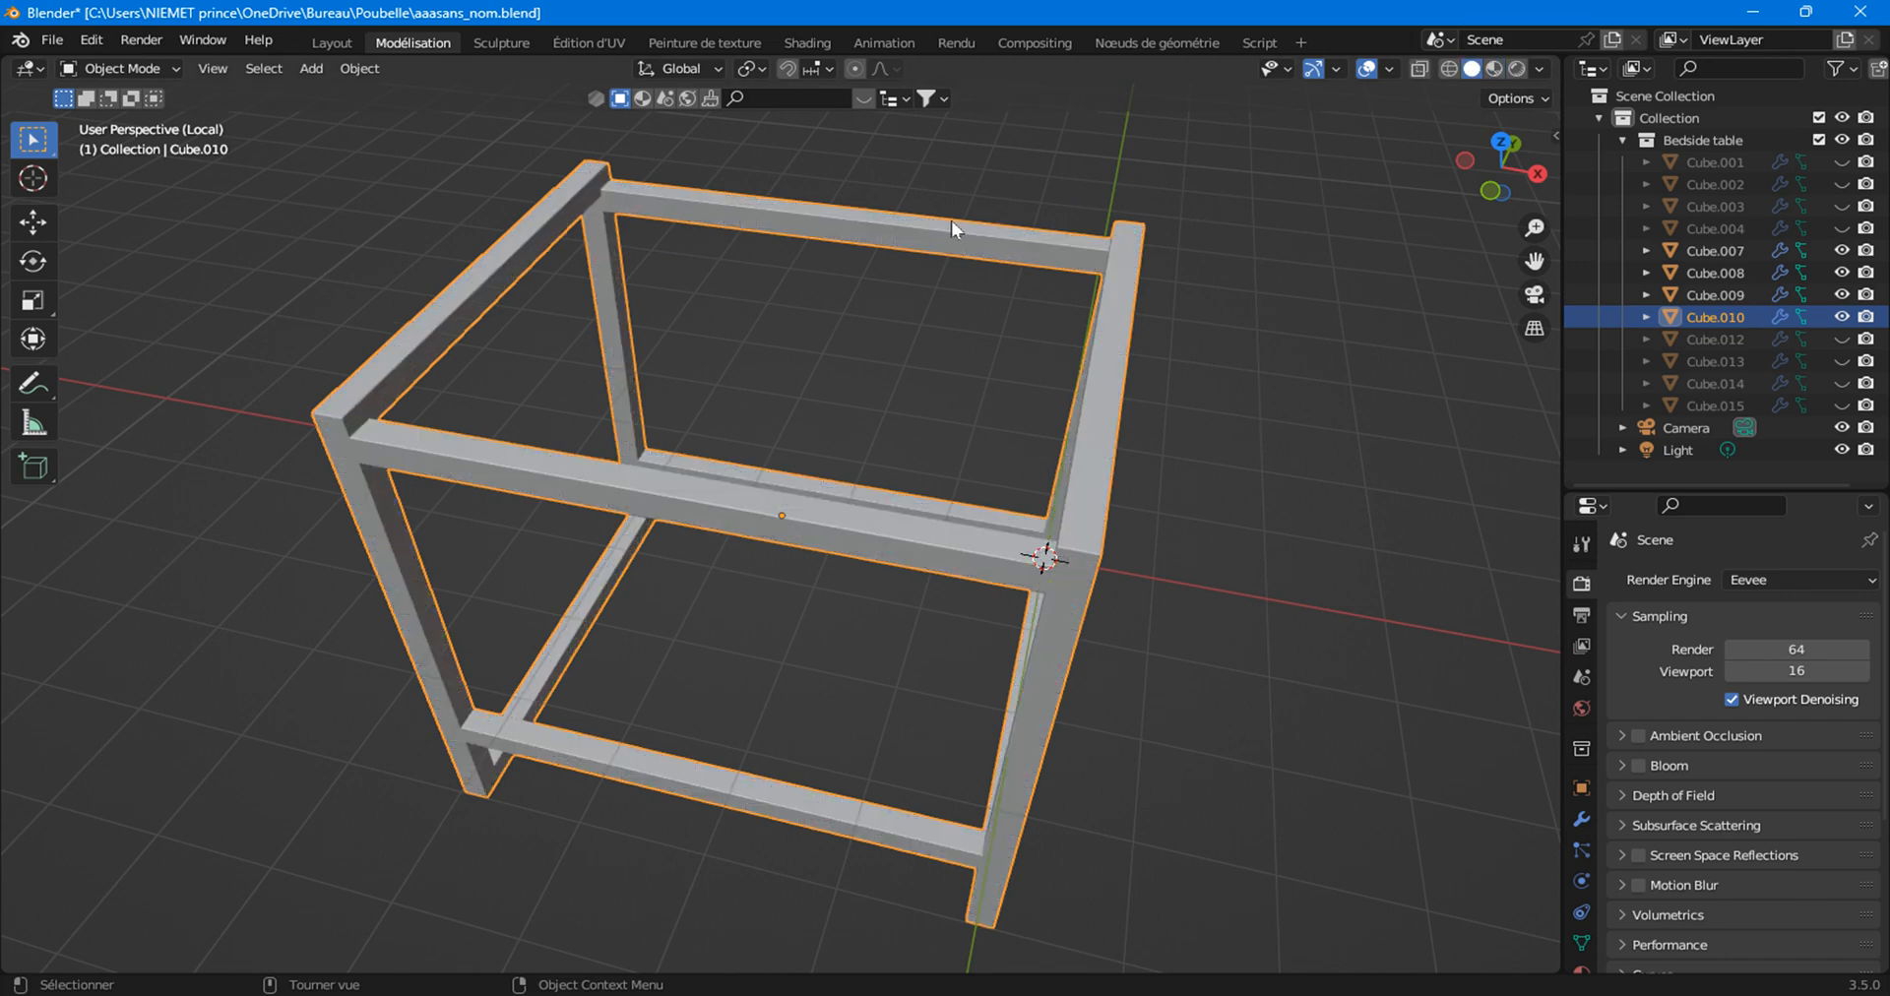
# In Edit Mode on the frame, unwrap the upper front bar and the upper left side bar separately with Cube Projection.
pyautogui.click(587, 486)
pyautogui.press('Tab')
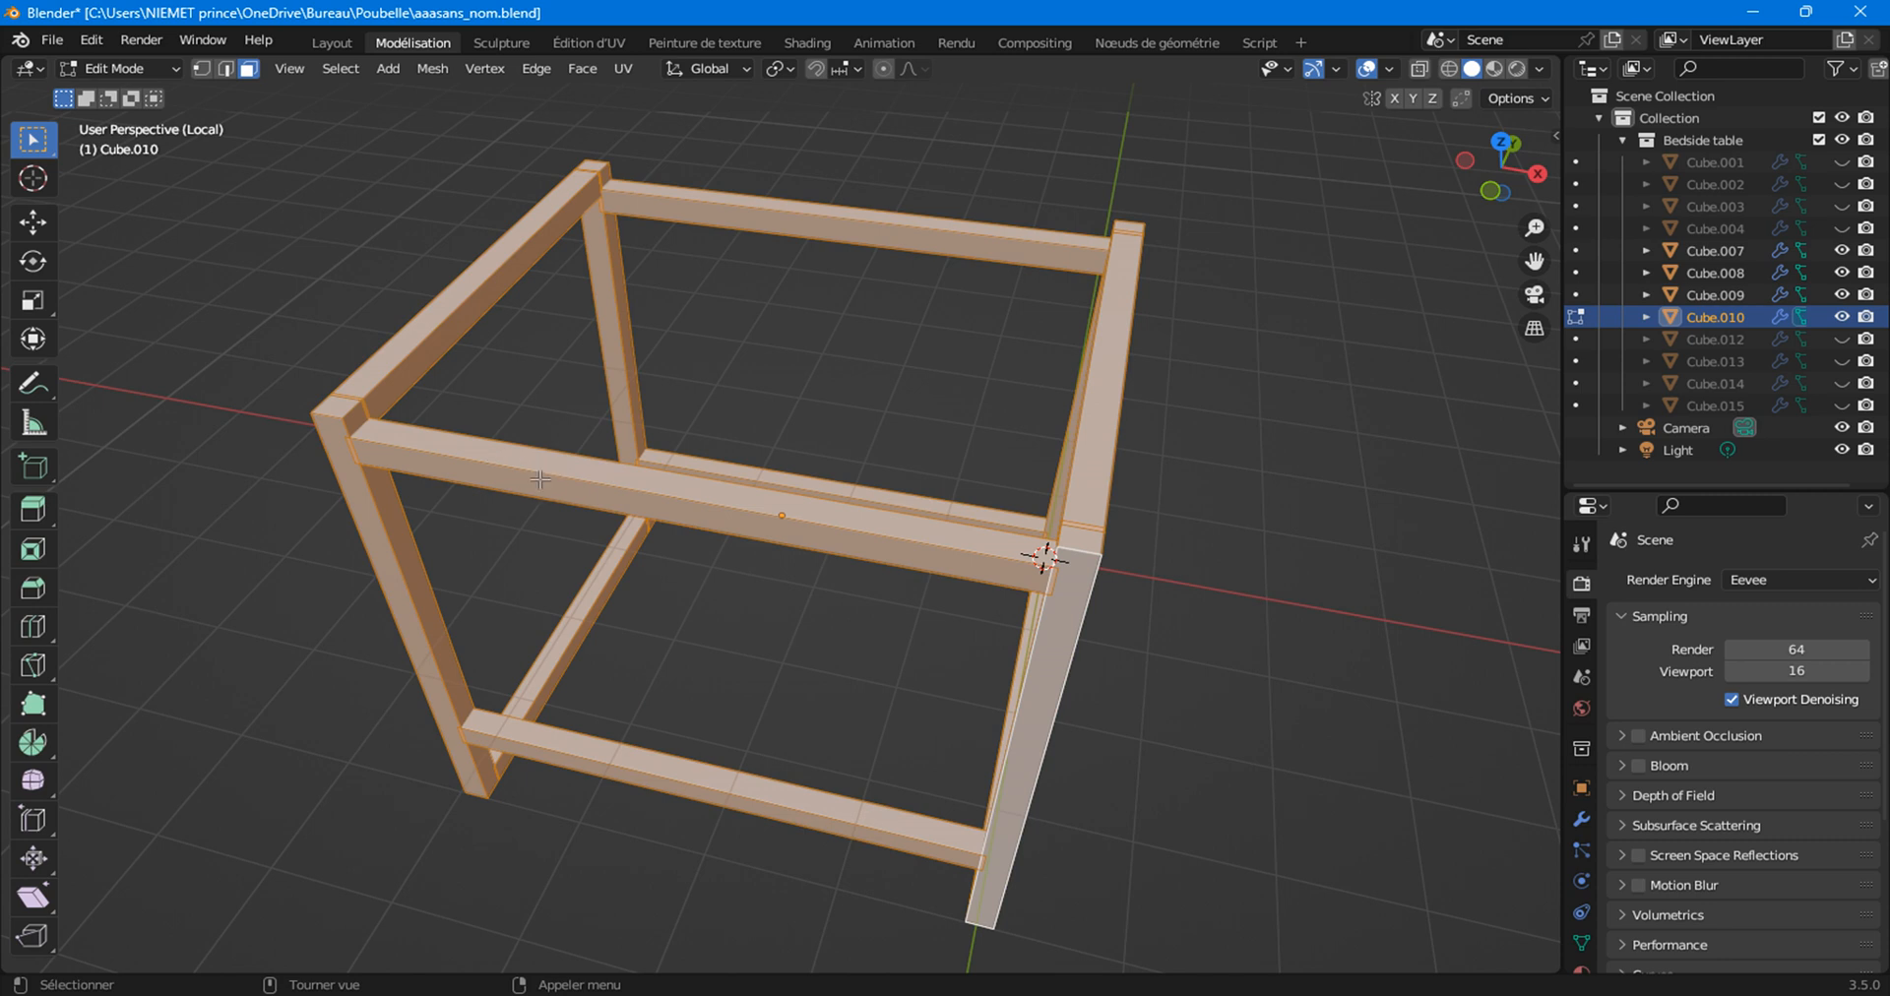
pyautogui.click(540, 480)
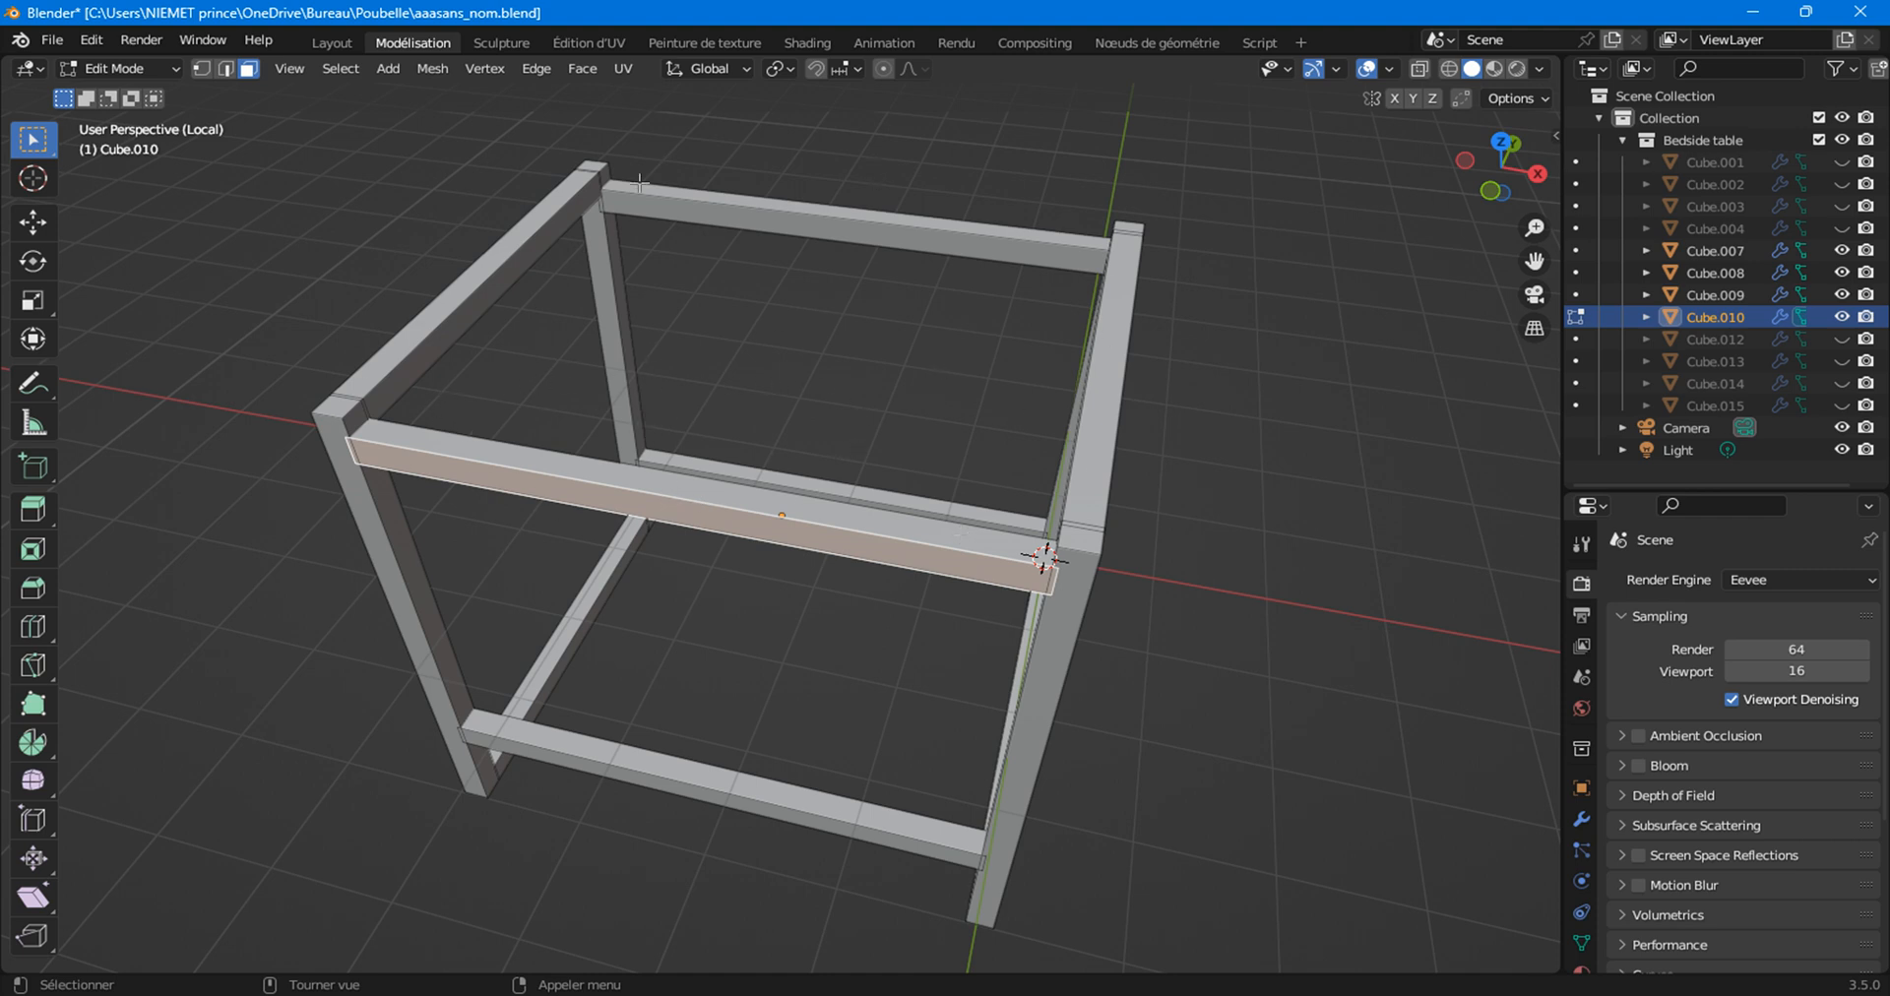
pyautogui.click(623, 68)
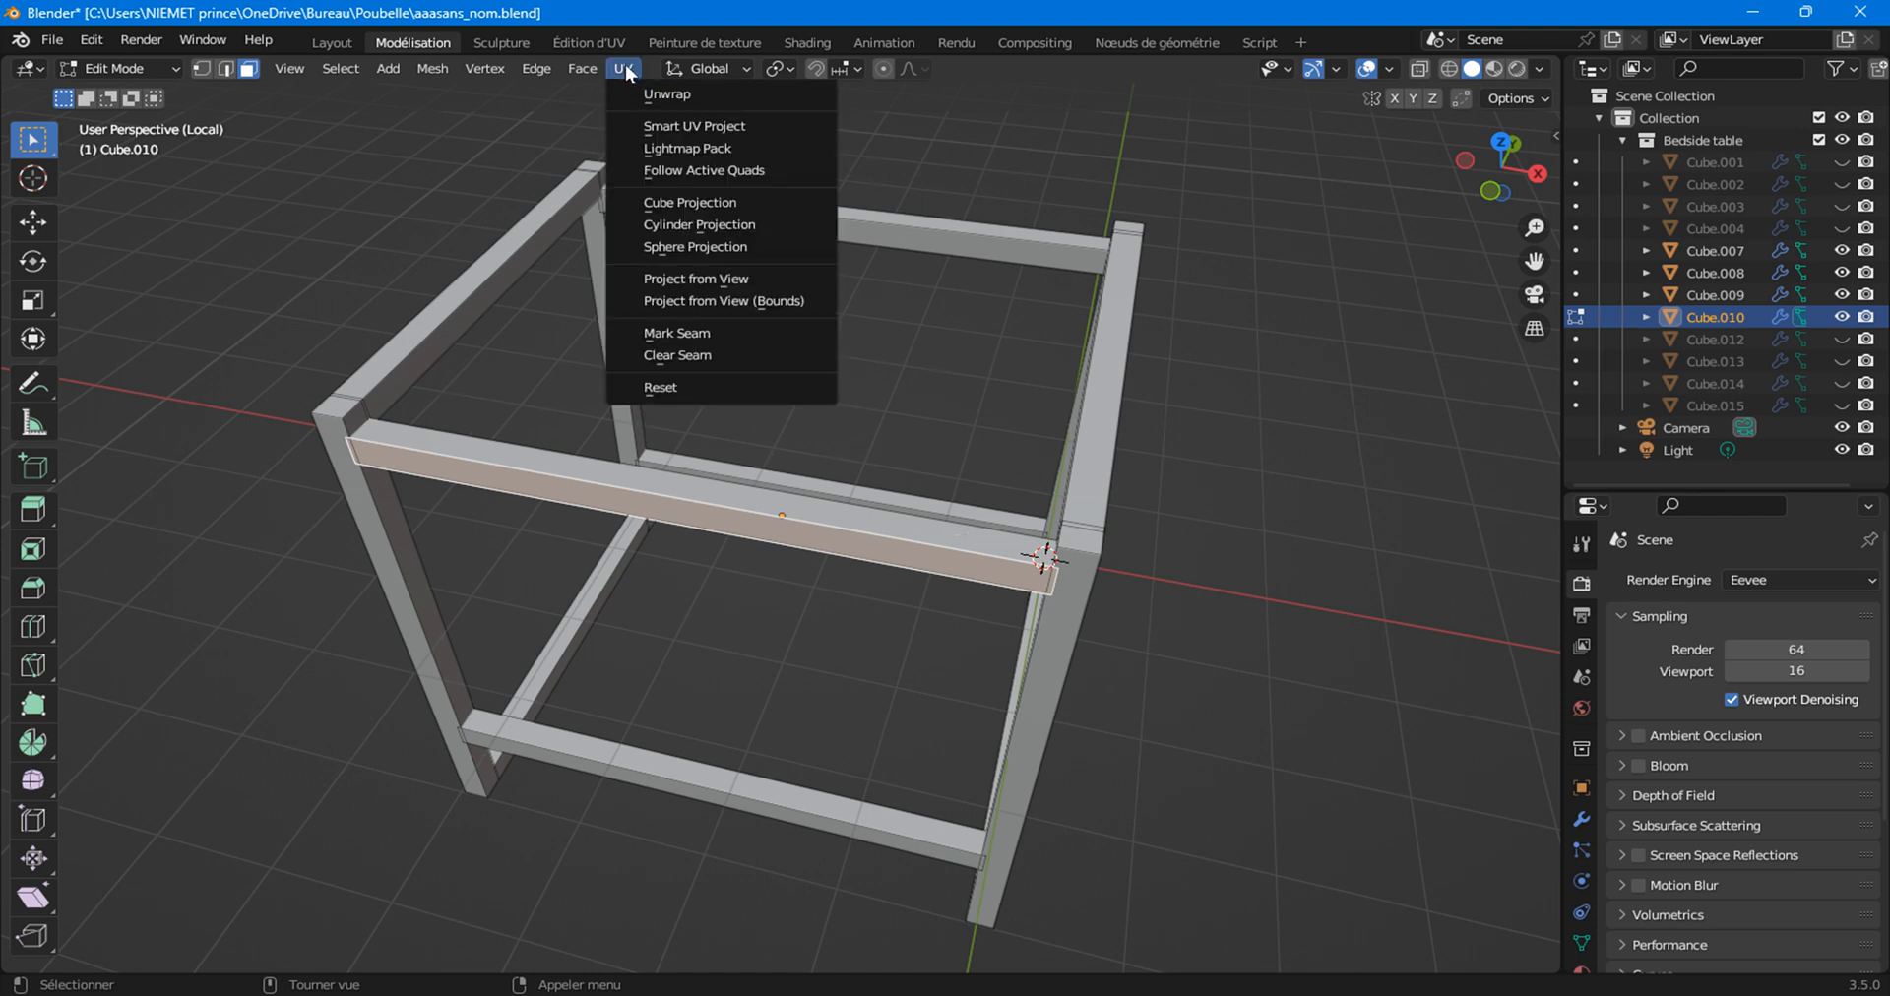
pyautogui.click(664, 200)
pyautogui.click(529, 239)
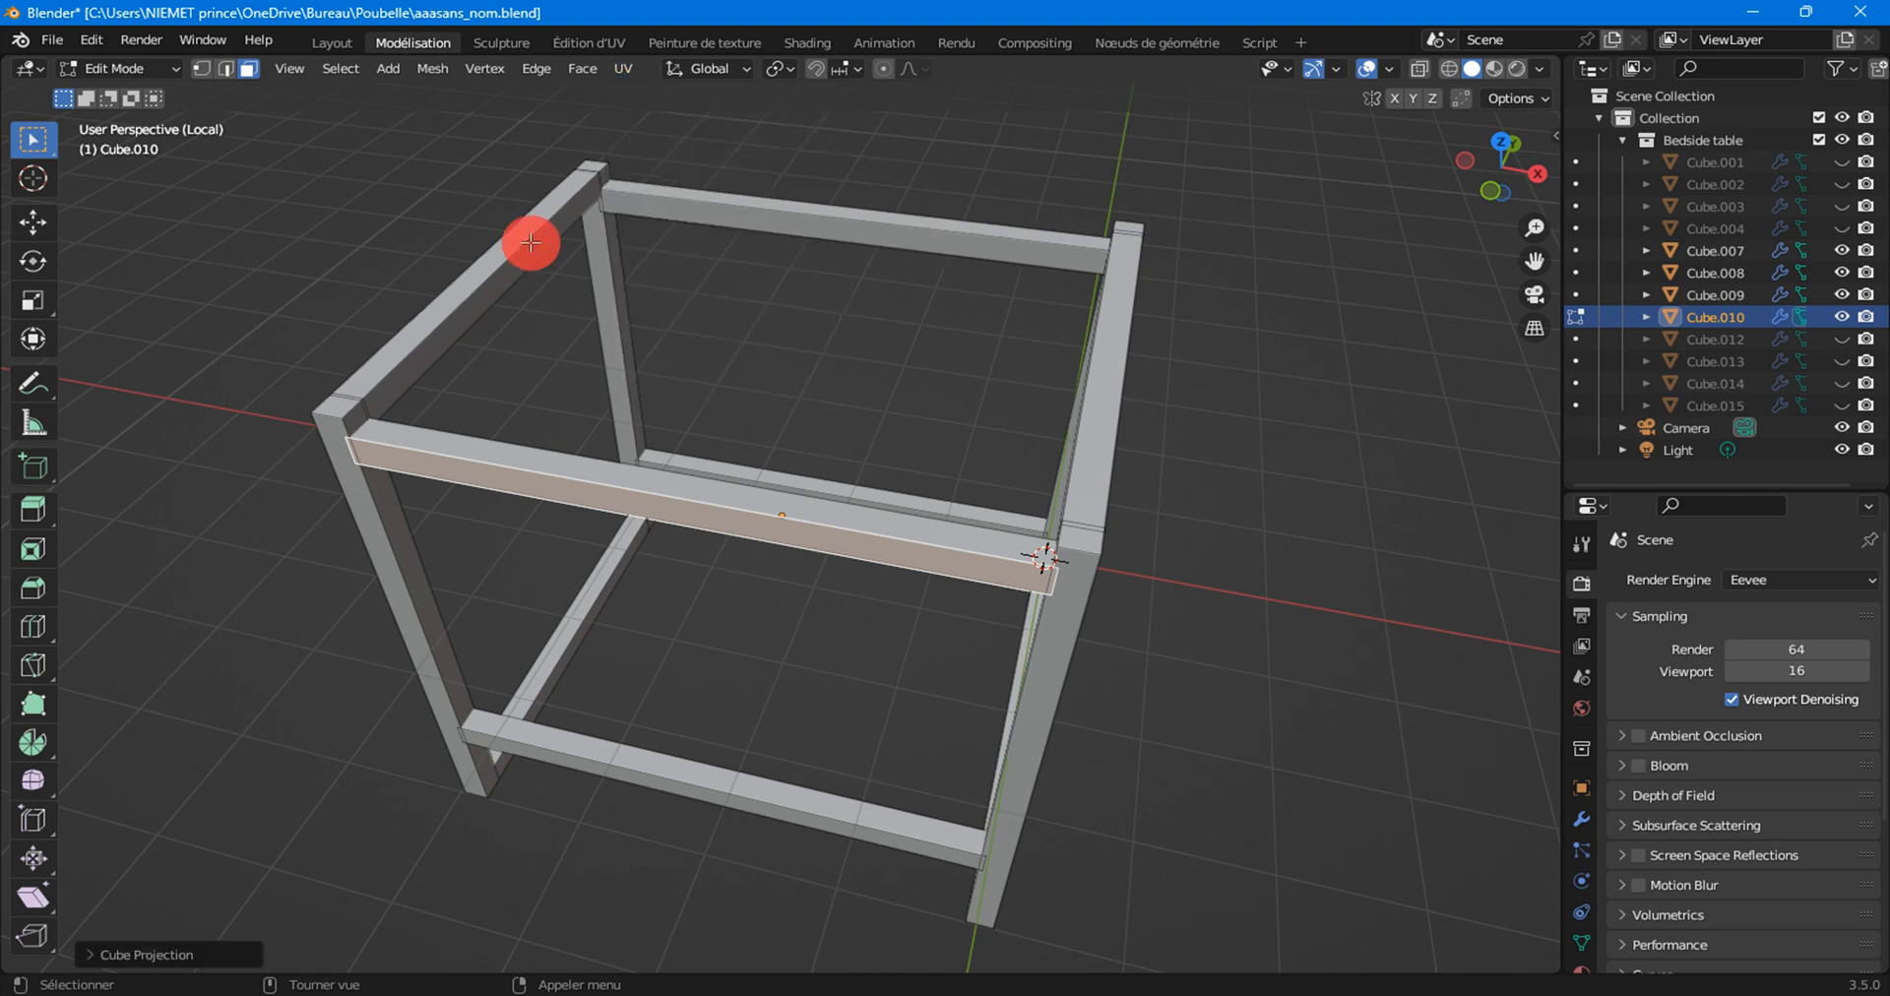
pyautogui.press('l')
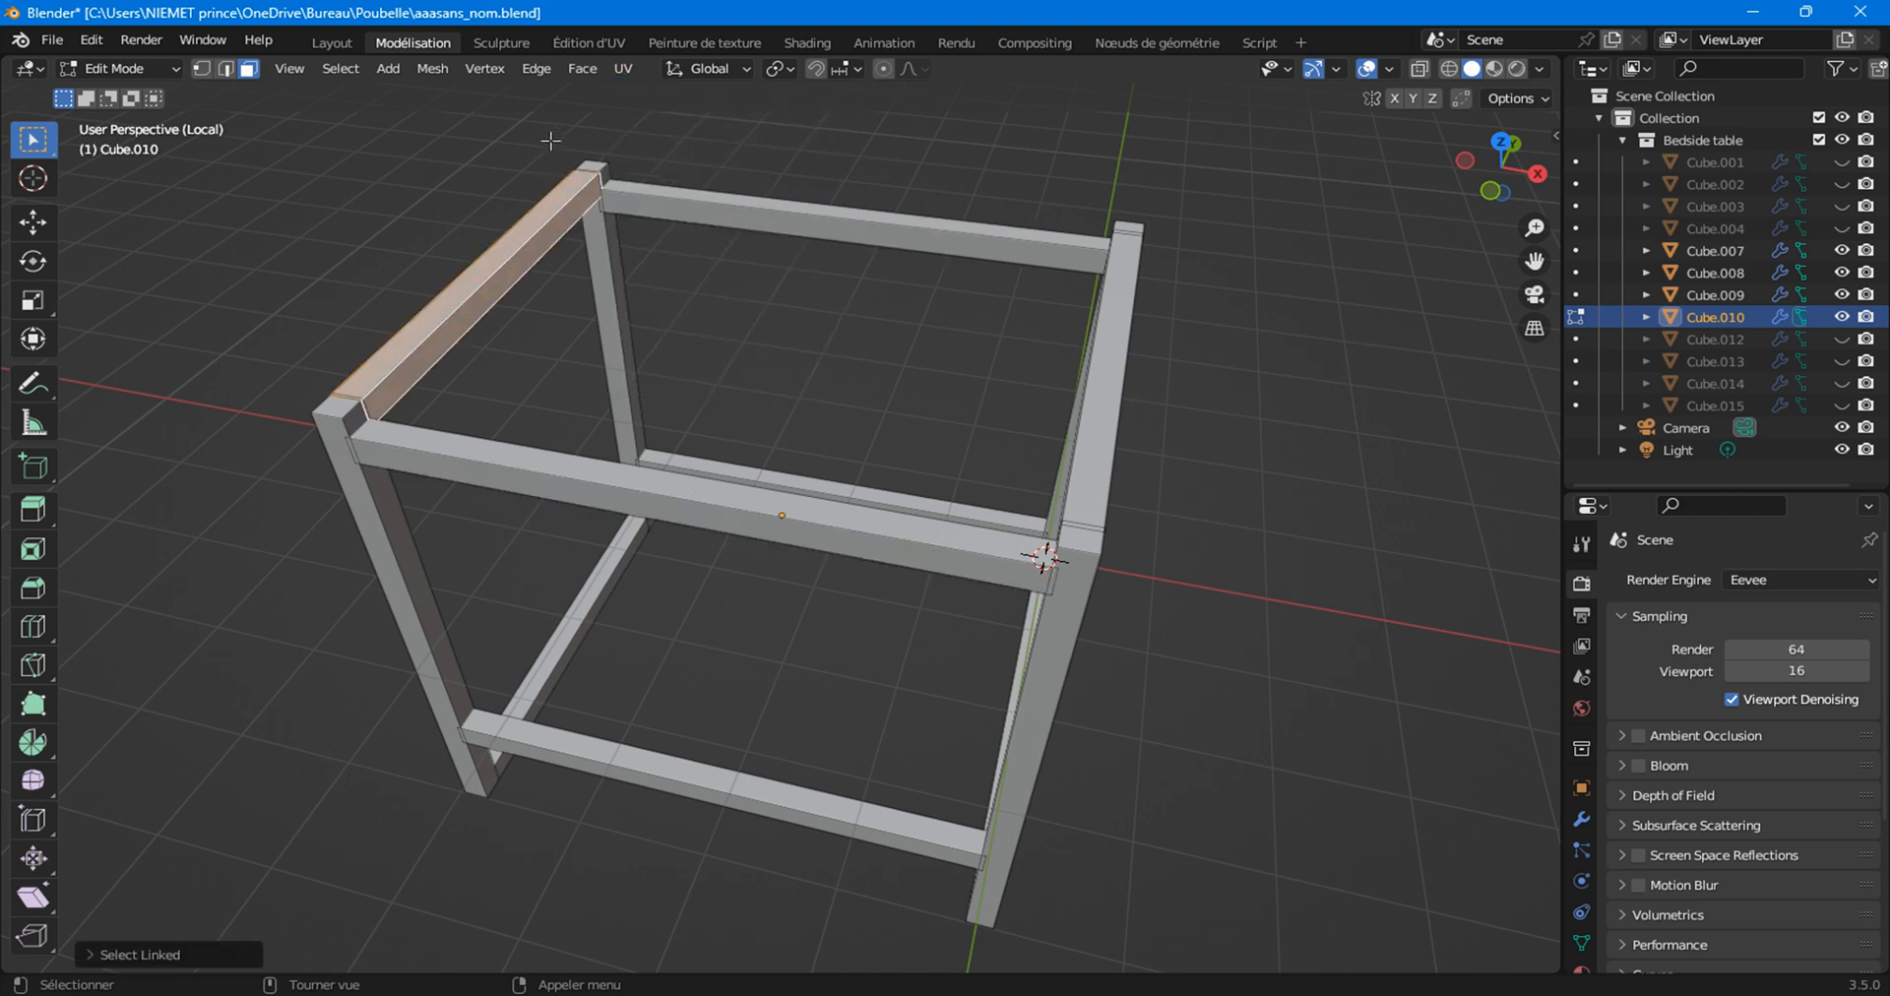
pyautogui.click(630, 71)
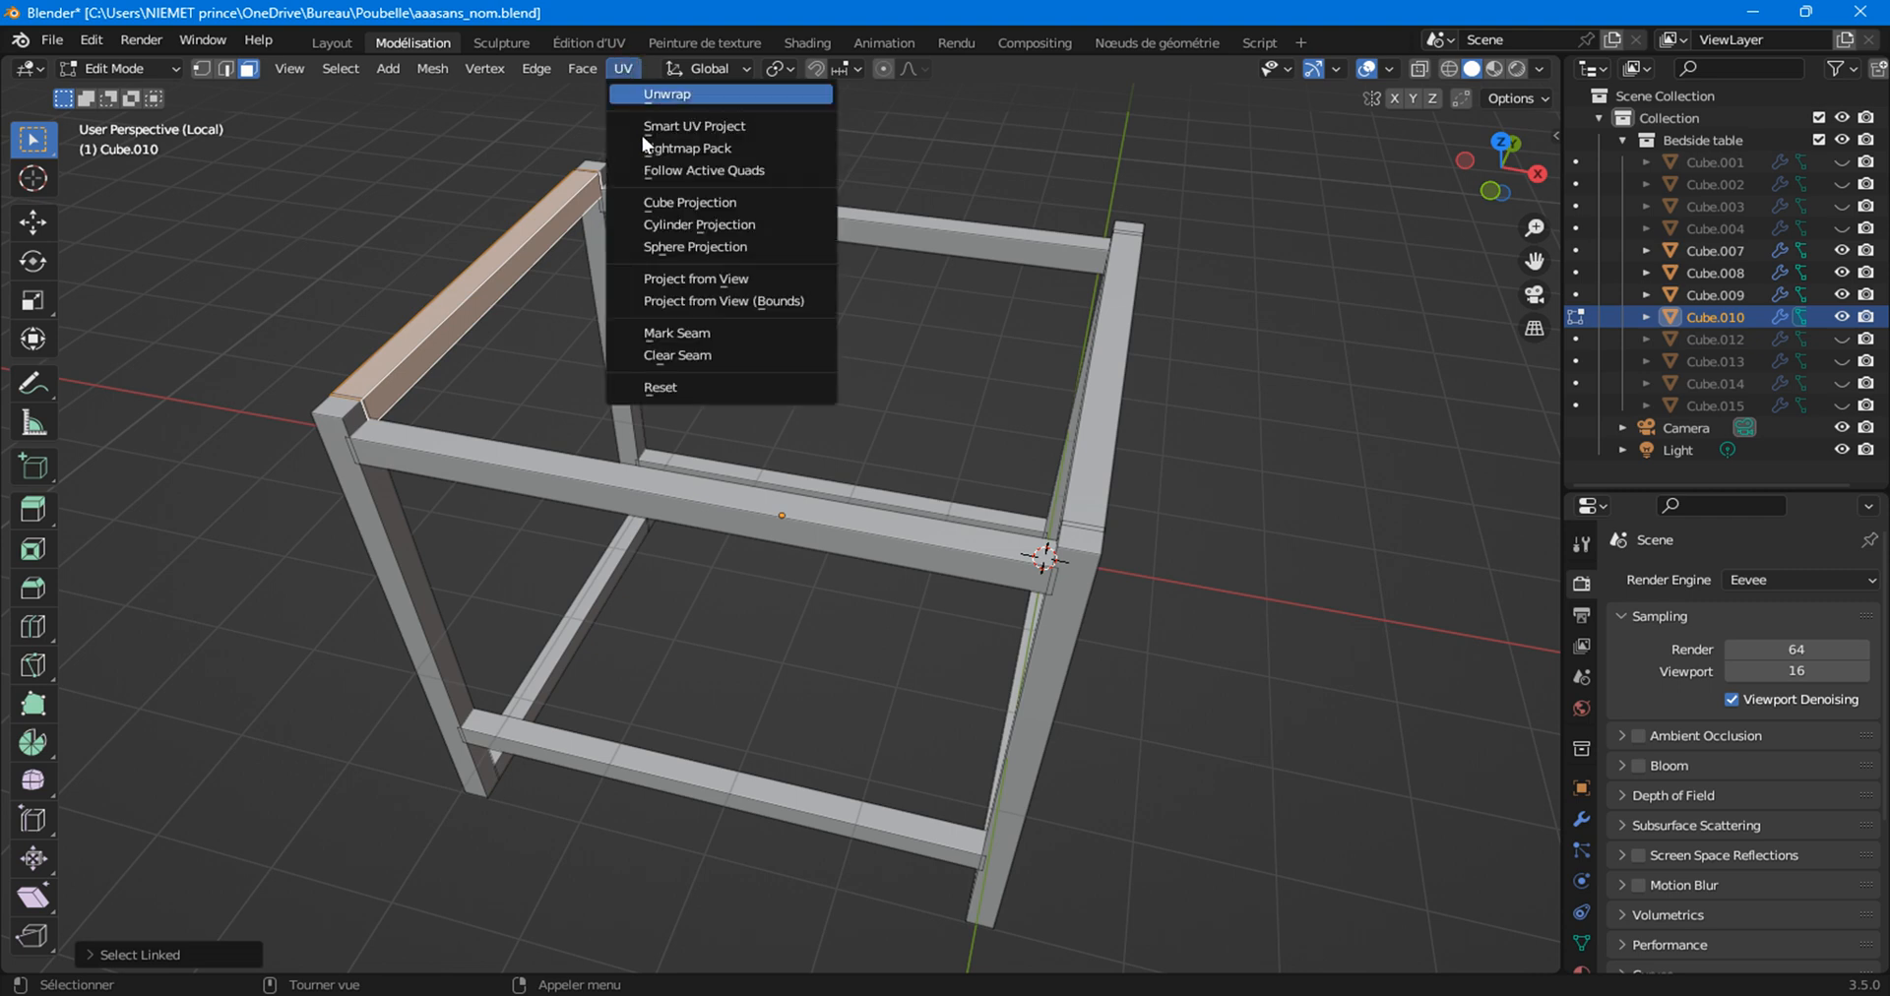
pyautogui.click(684, 204)
# Unwrap the frame's upper rear bar and upper right side bar, each on its own, with Cube Projection.
pyautogui.click(785, 215)
pyautogui.press('l')
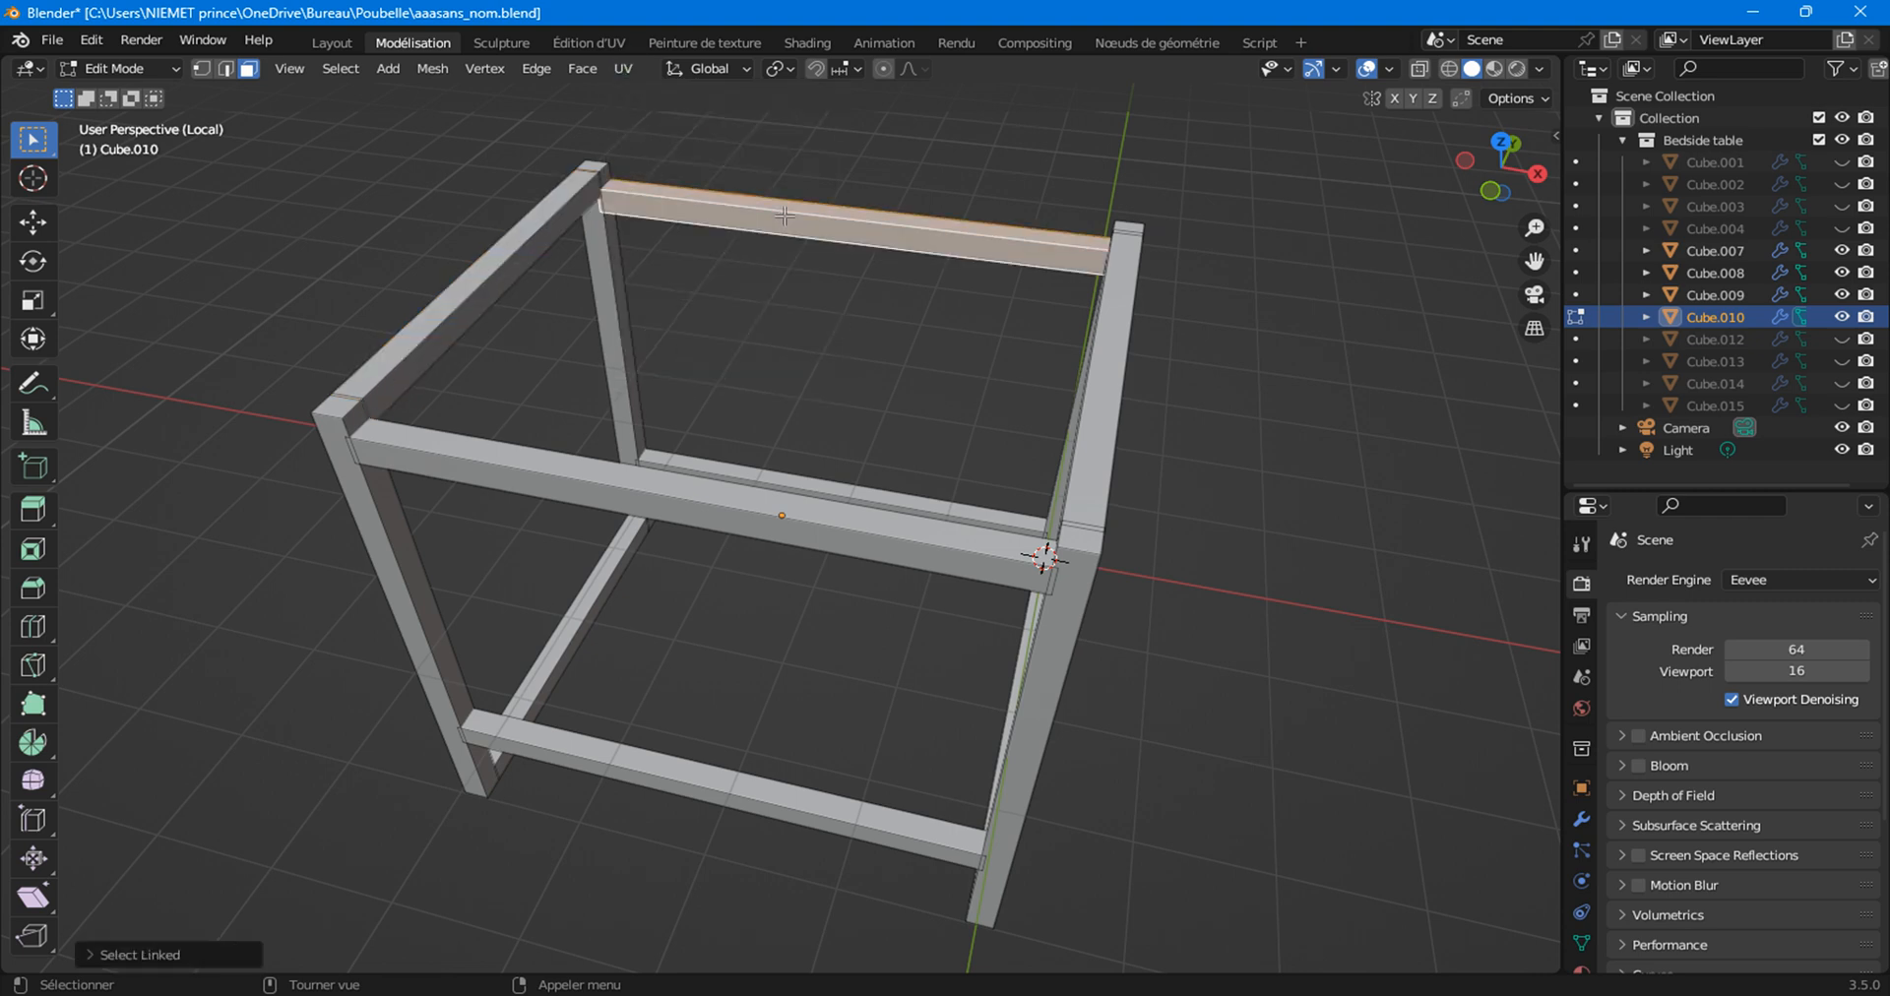
pyautogui.click(630, 67)
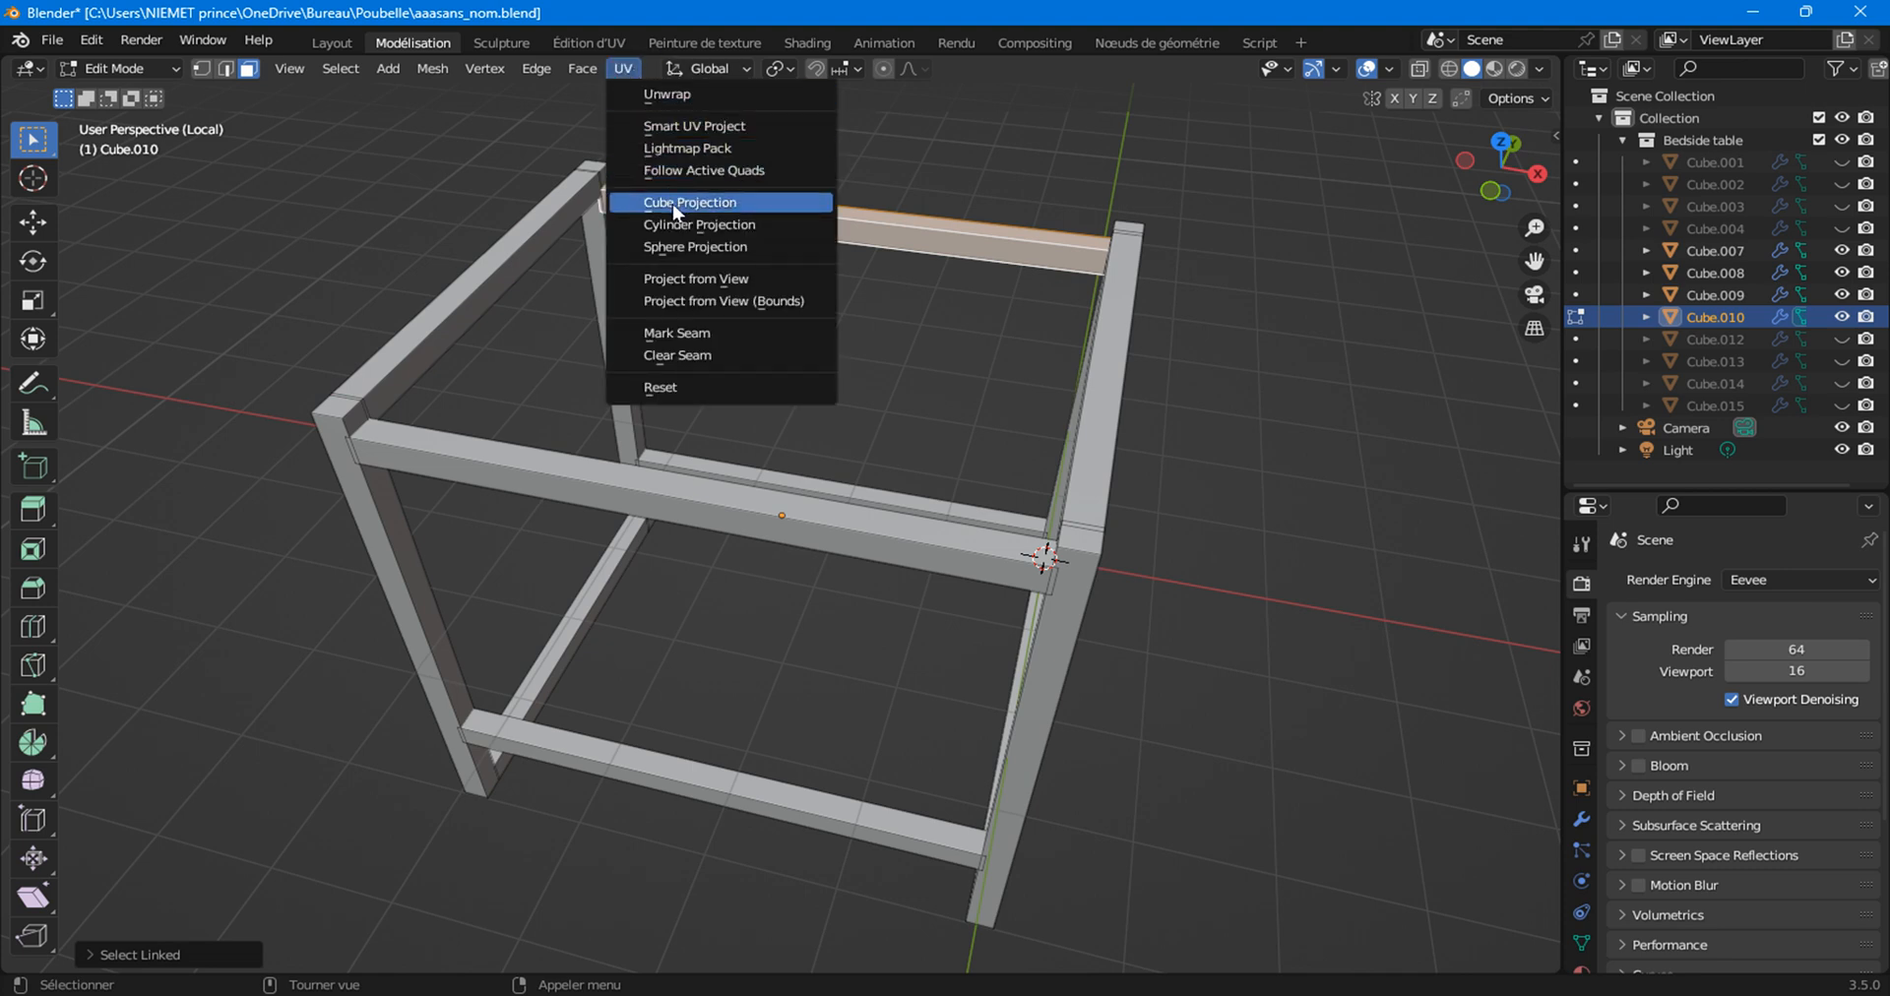
pyautogui.click(649, 202)
pyautogui.click(1105, 366)
pyautogui.press('l')
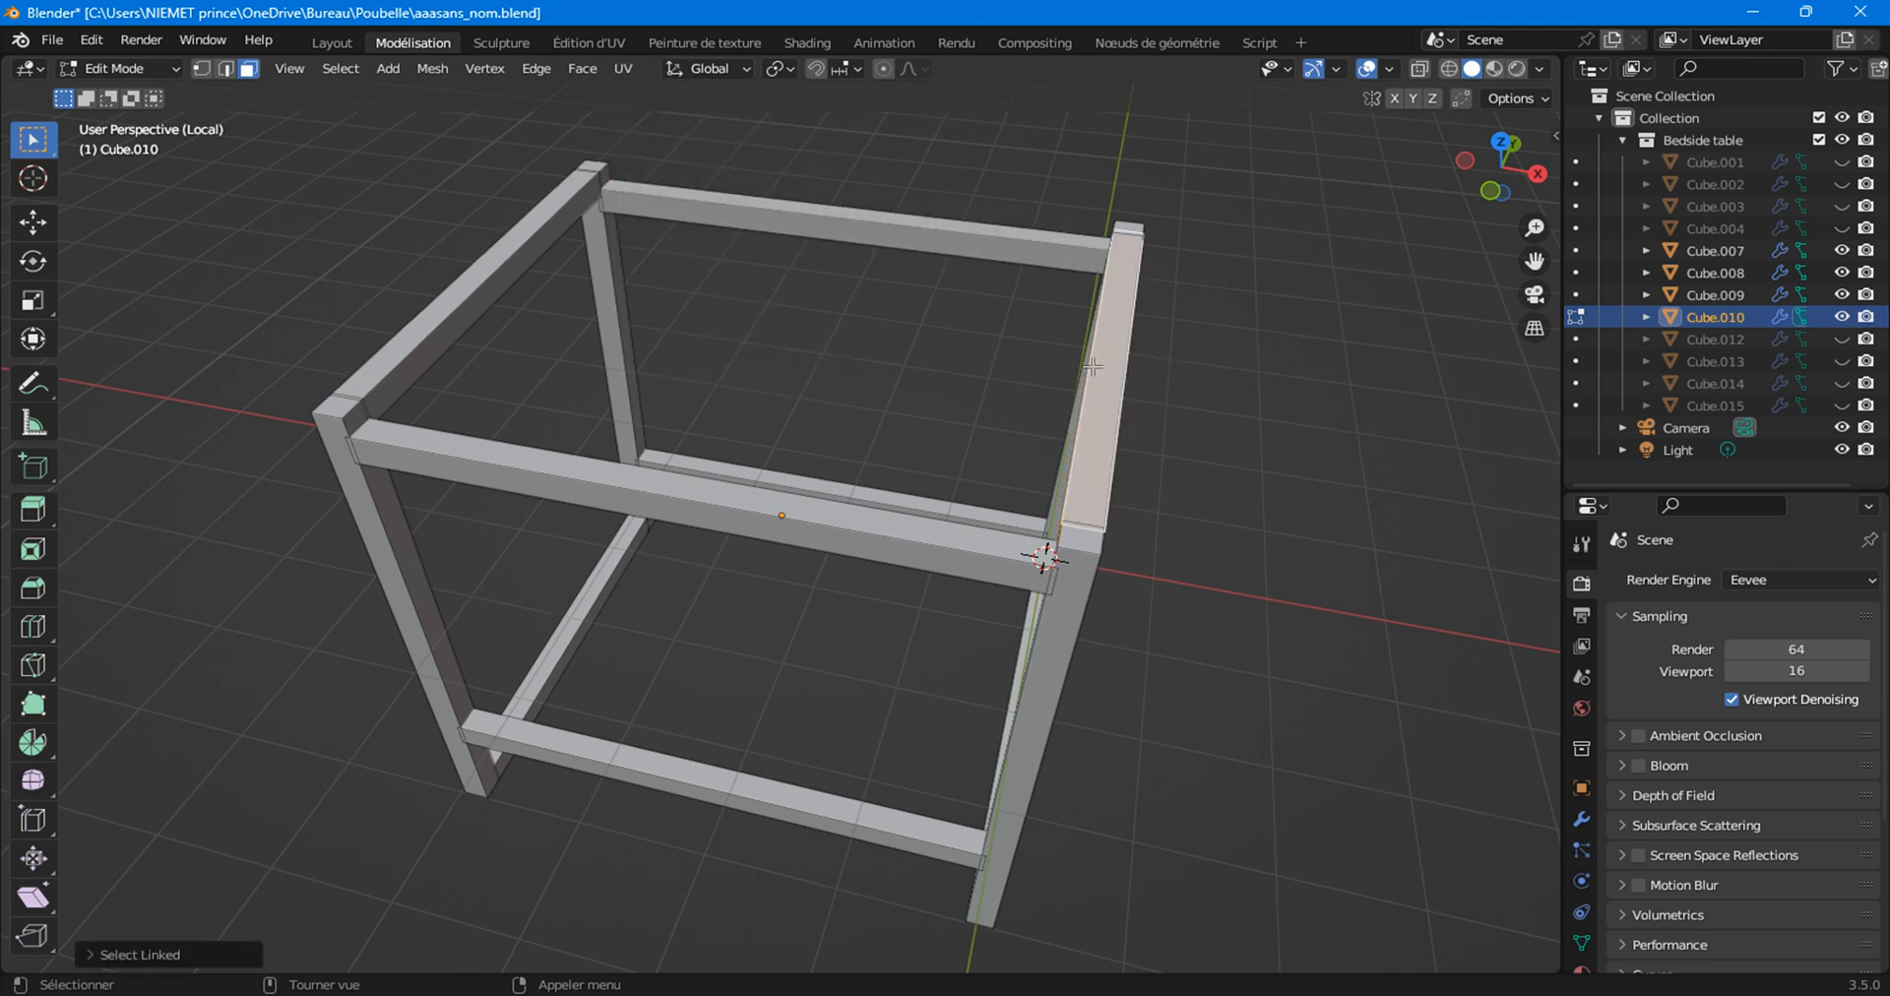
pyautogui.click(623, 67)
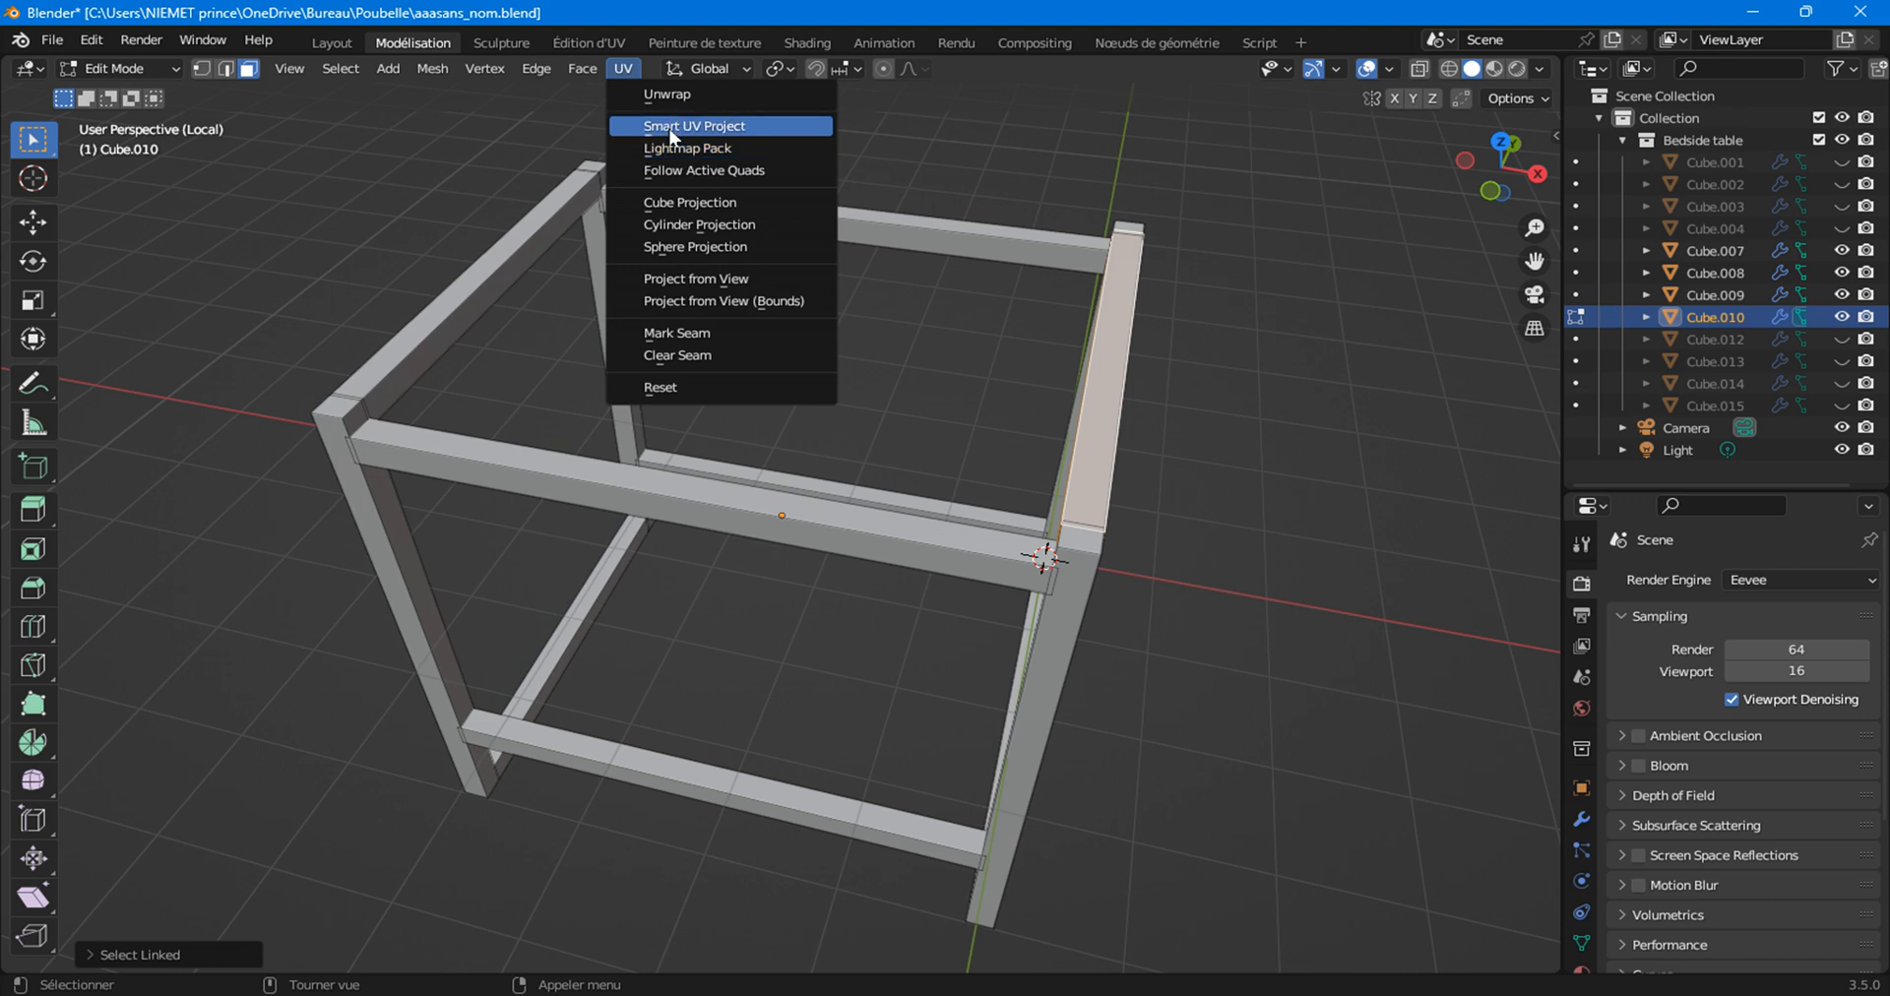
pyautogui.click(674, 202)
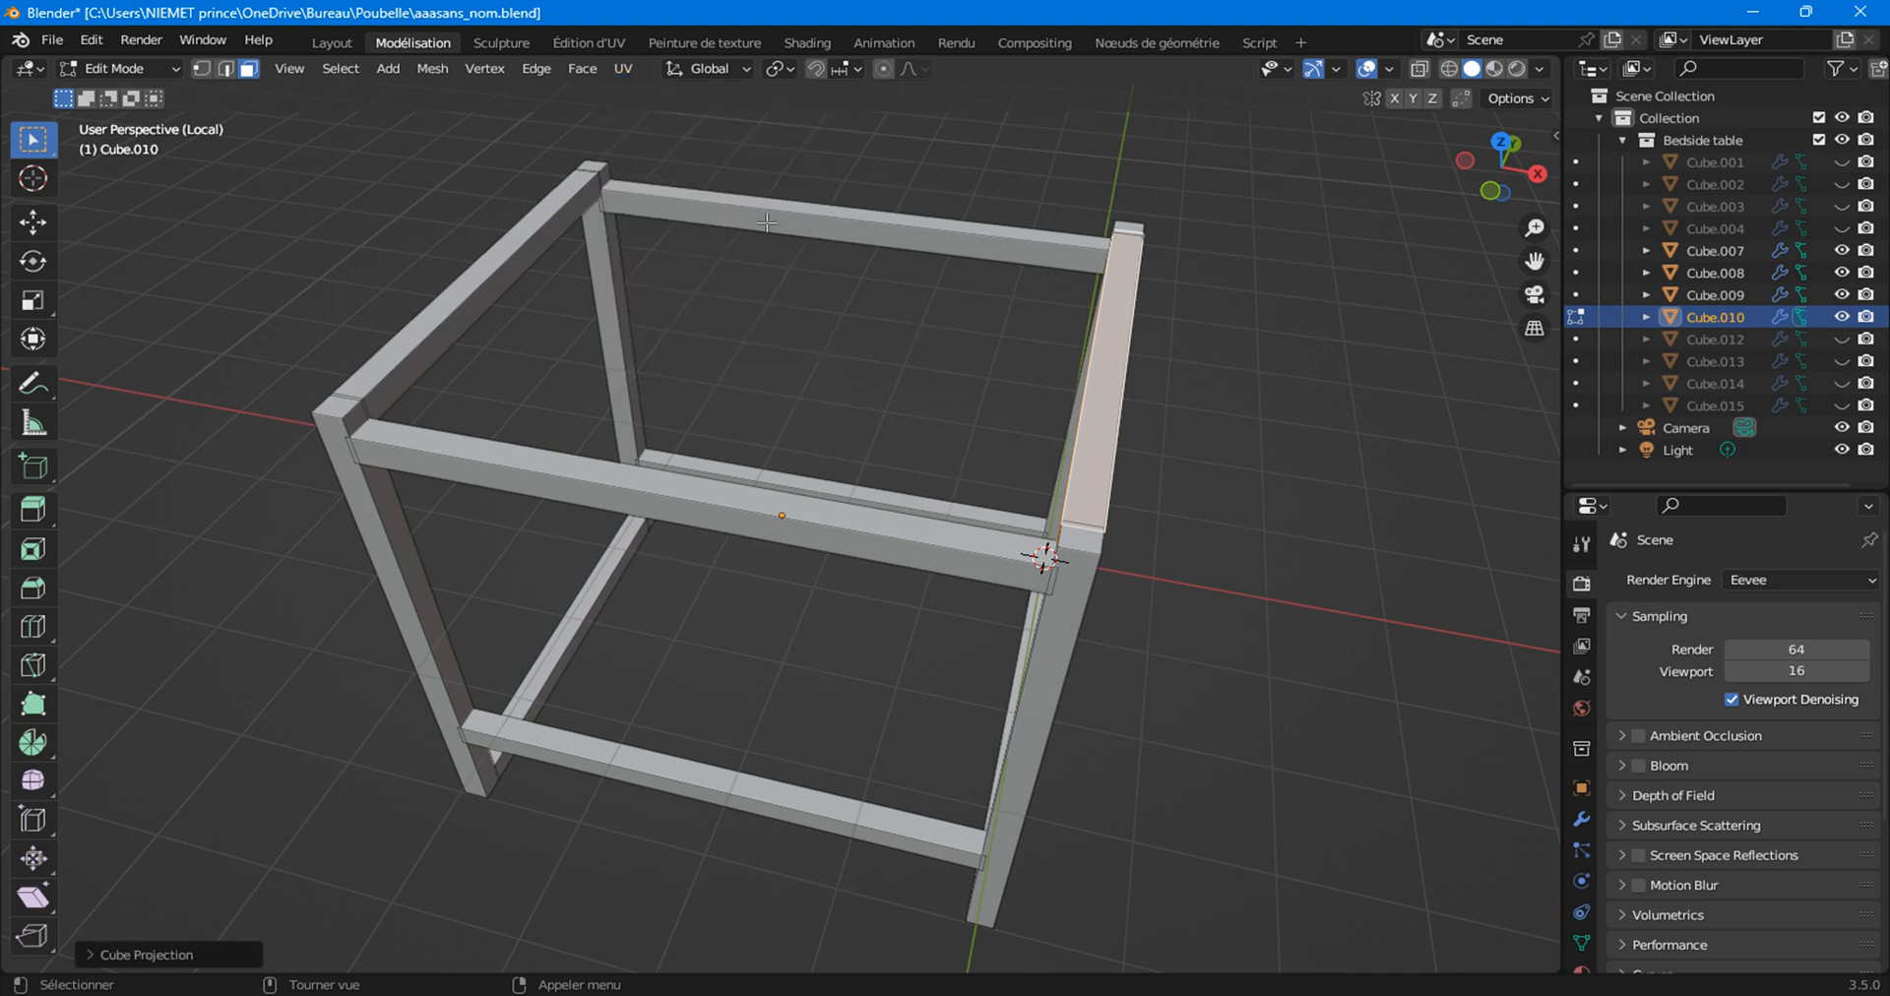
# Examine the frame's checker pattern in Material Preview and Object Mode, and return to Solid shading.
pyautogui.click(1503, 78)
pyautogui.moveTo(1080, 405); pyautogui.dragTo(525, 526, button='middle')
pyautogui.press('Tab')
pyautogui.click(1139, 450)
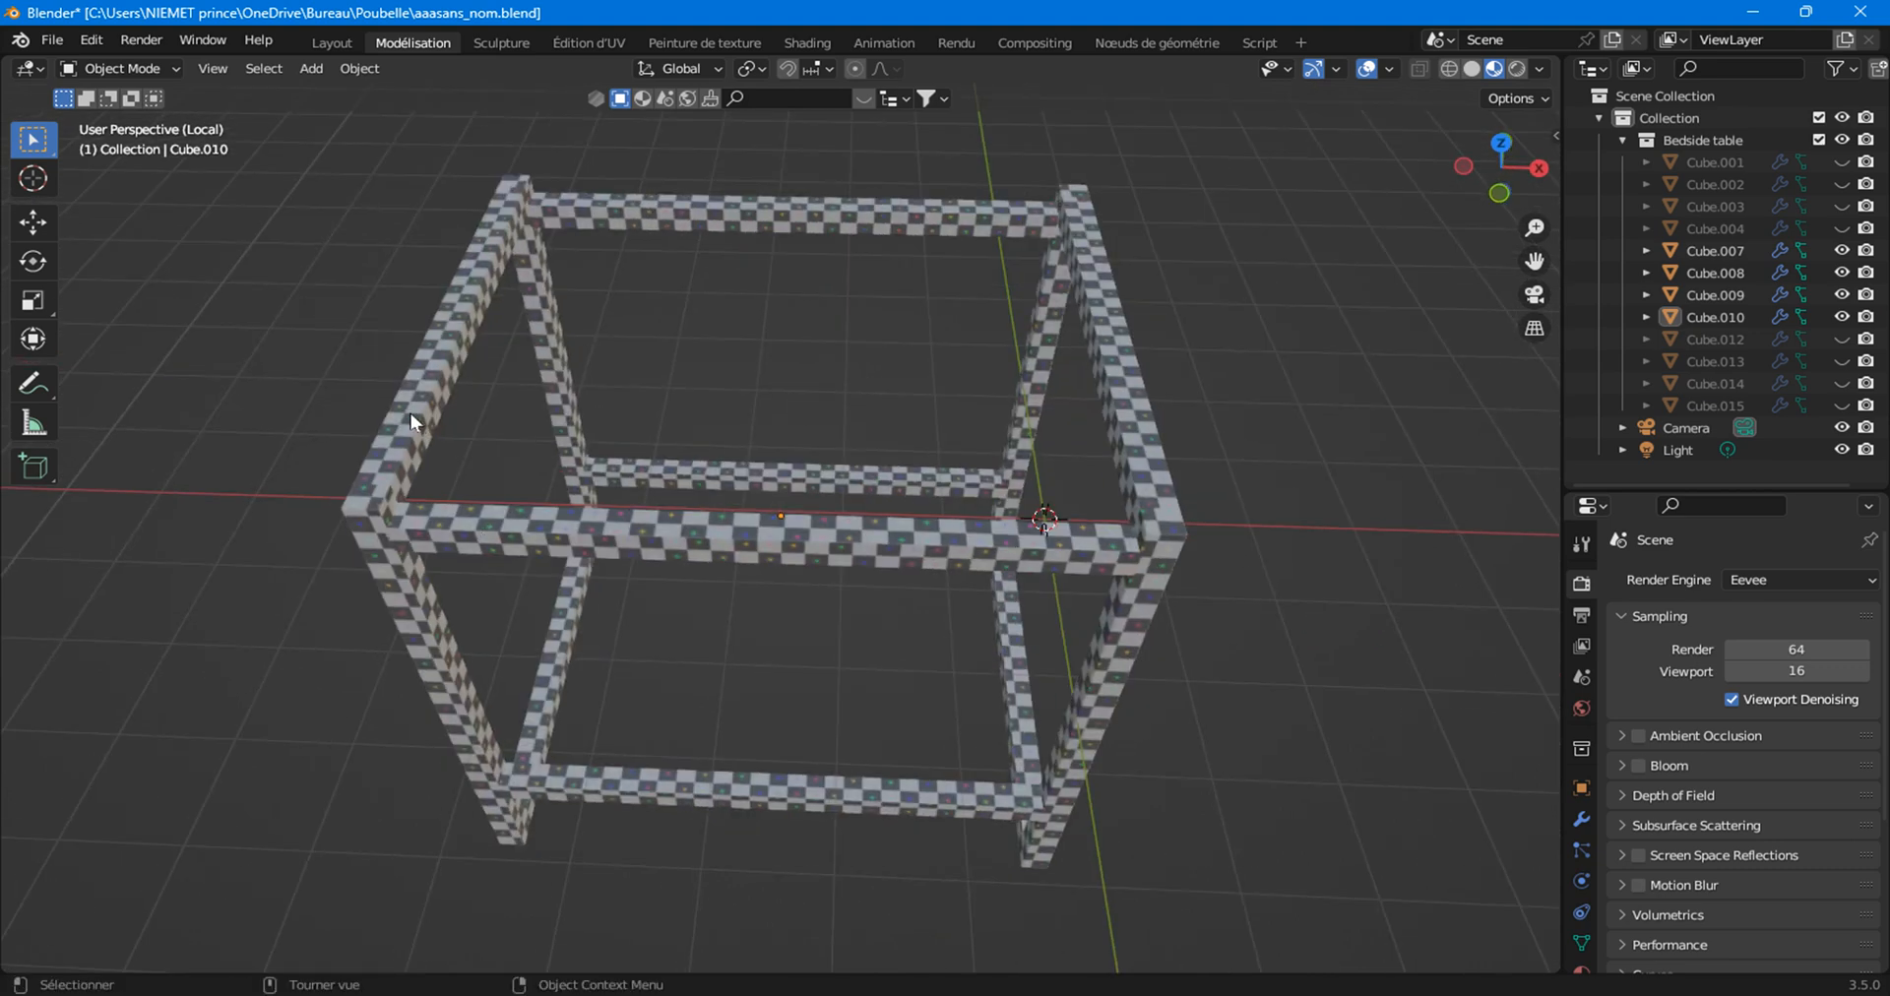
pyautogui.moveTo(405, 498); pyautogui.dragTo(437, 464, button='middle')
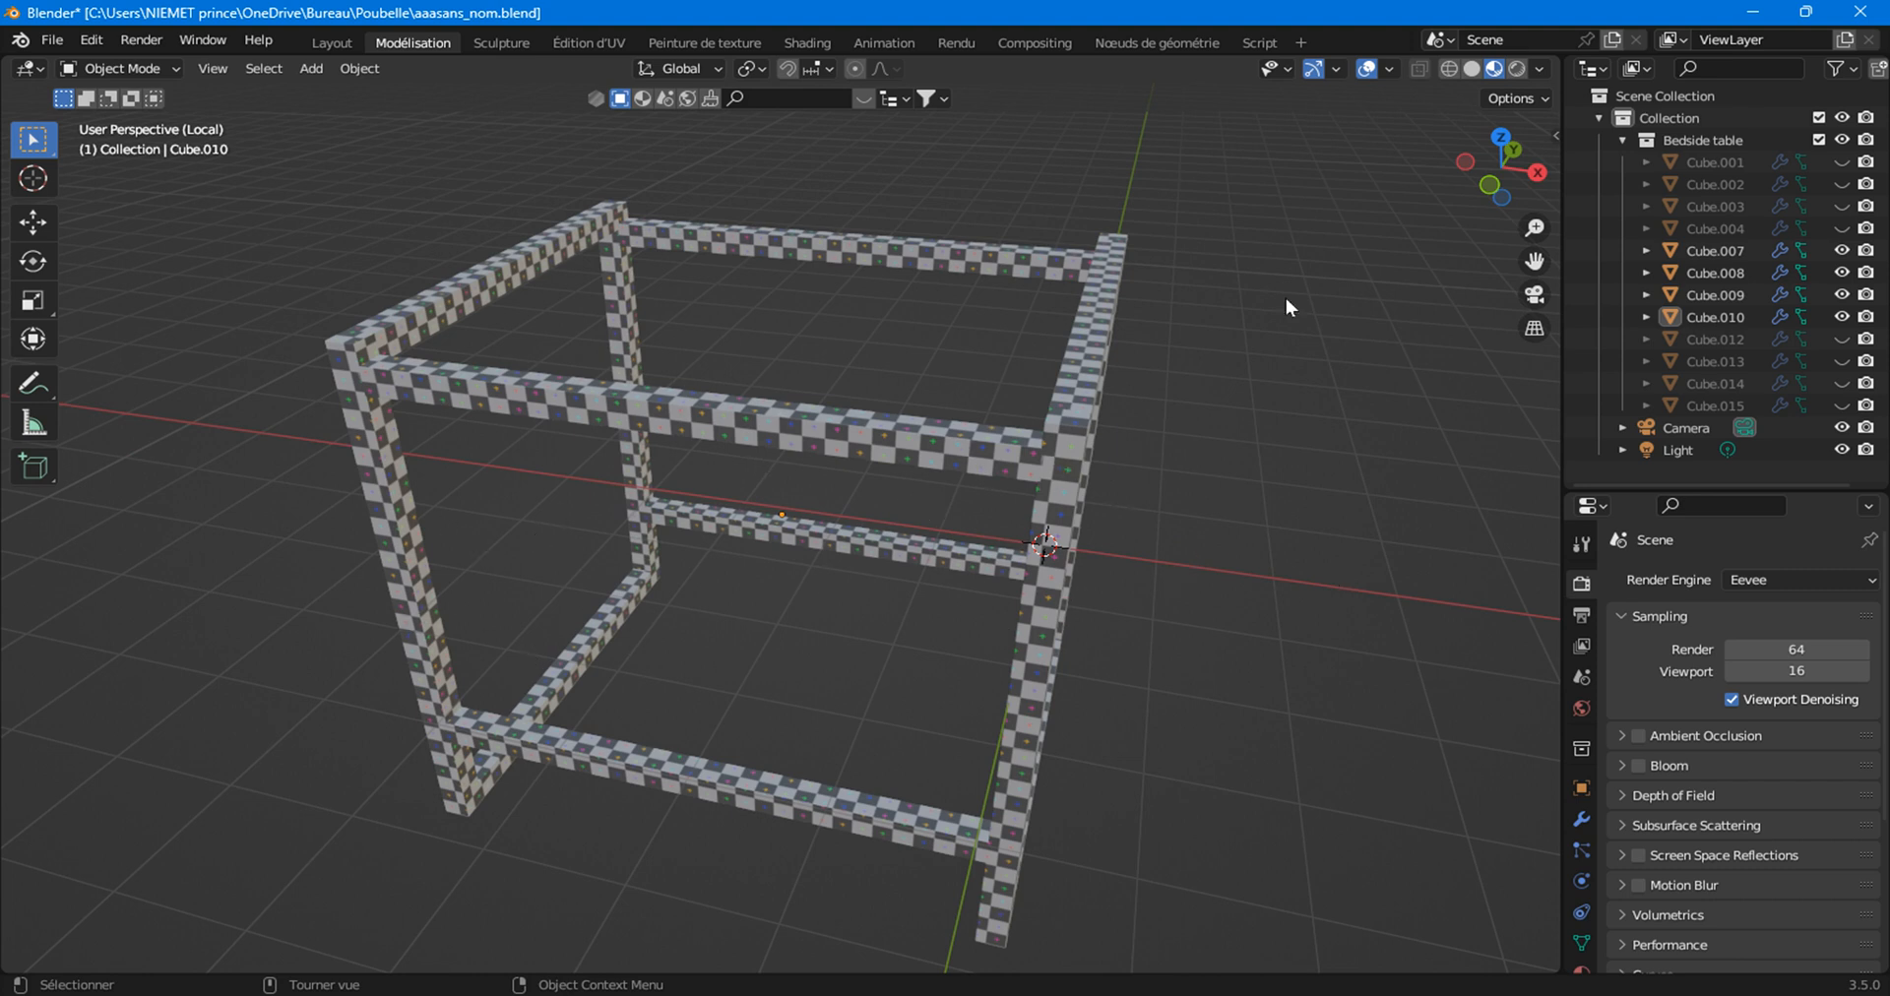
pyautogui.click(1471, 68)
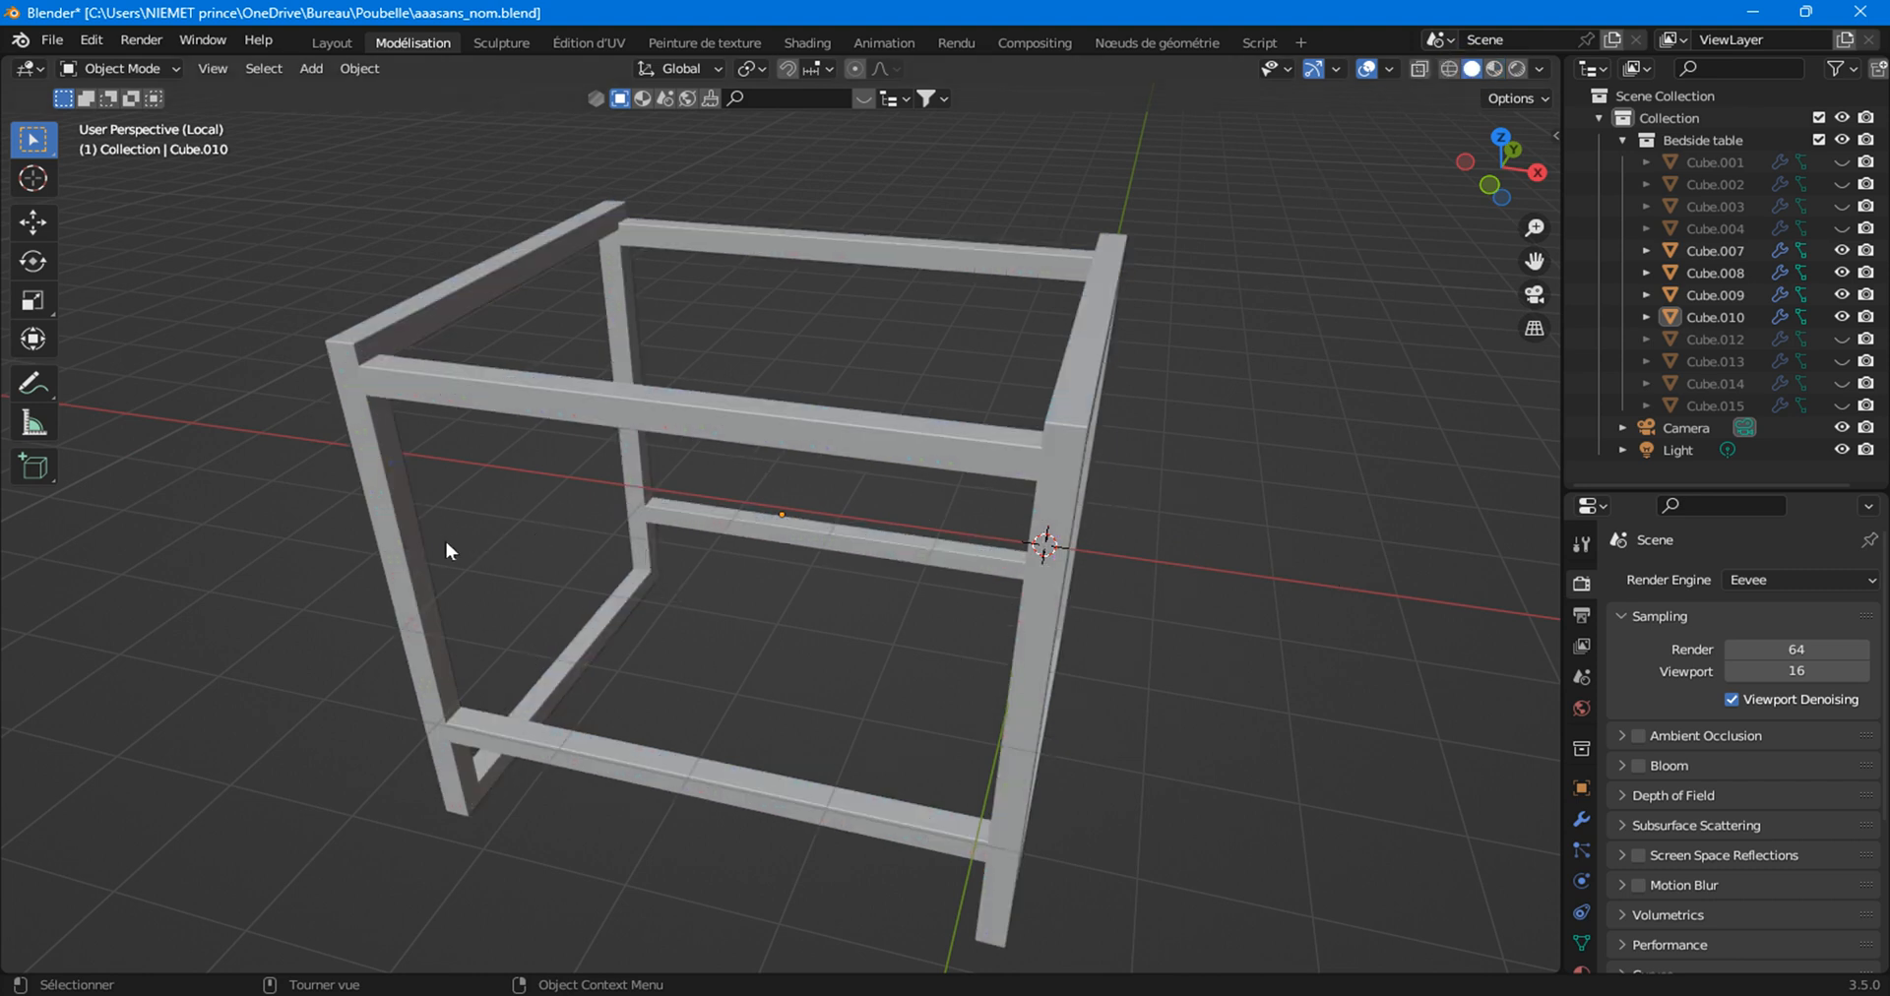
# In Edit Mode, unwrap the frame's front-left leg and back-left leg one after the other with Cube Projection.
pyautogui.click(412, 545)
pyautogui.press('Tab')
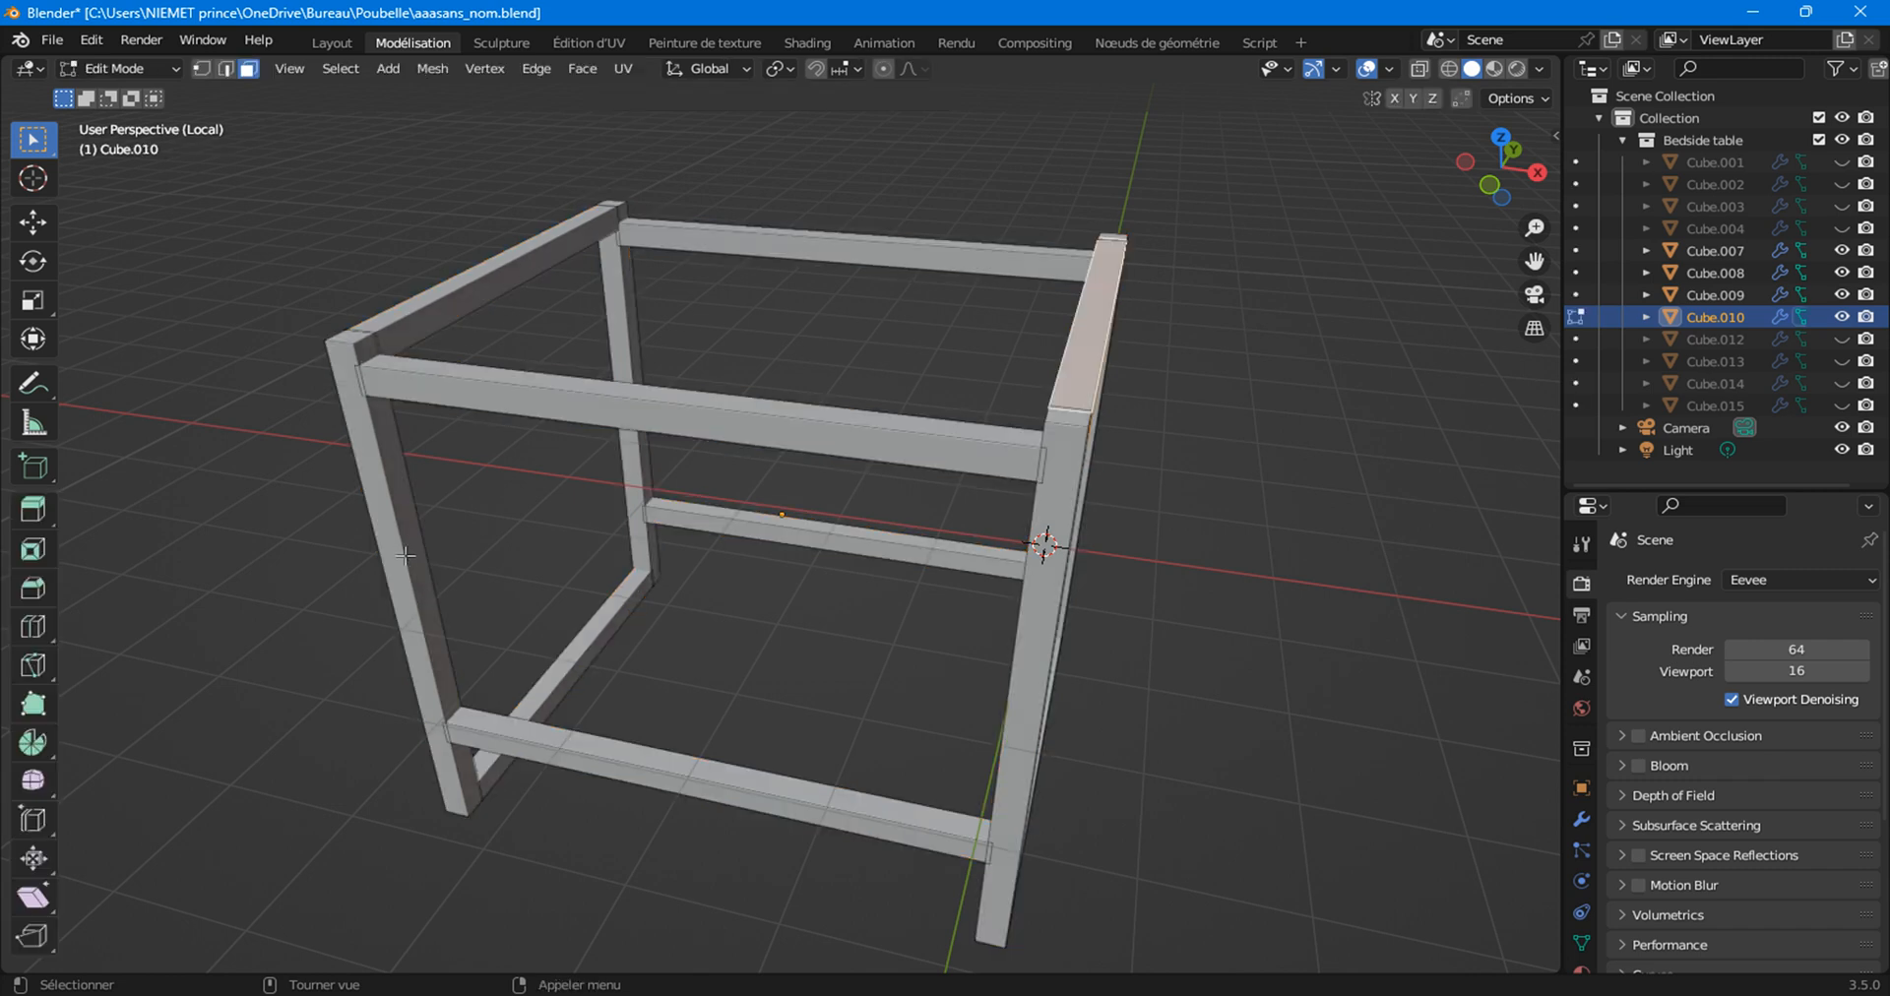
pyautogui.click(405, 555)
pyautogui.press('l')
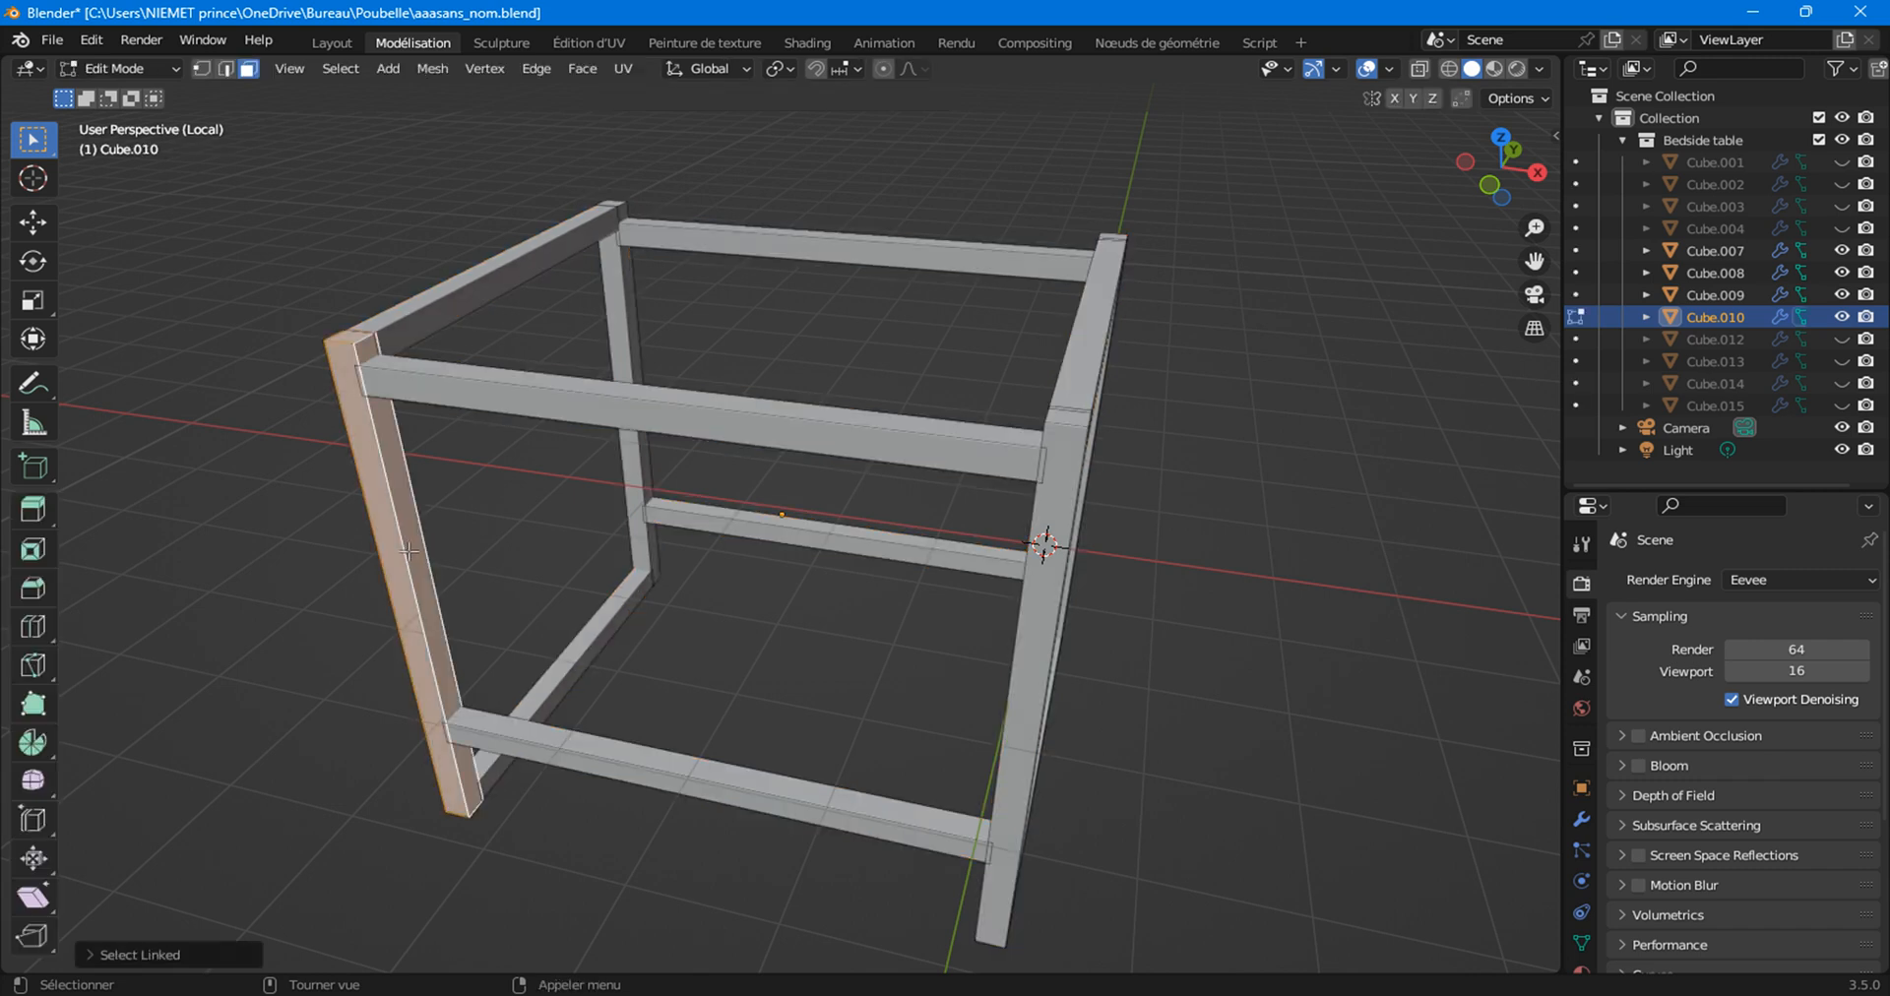
pyautogui.click(623, 67)
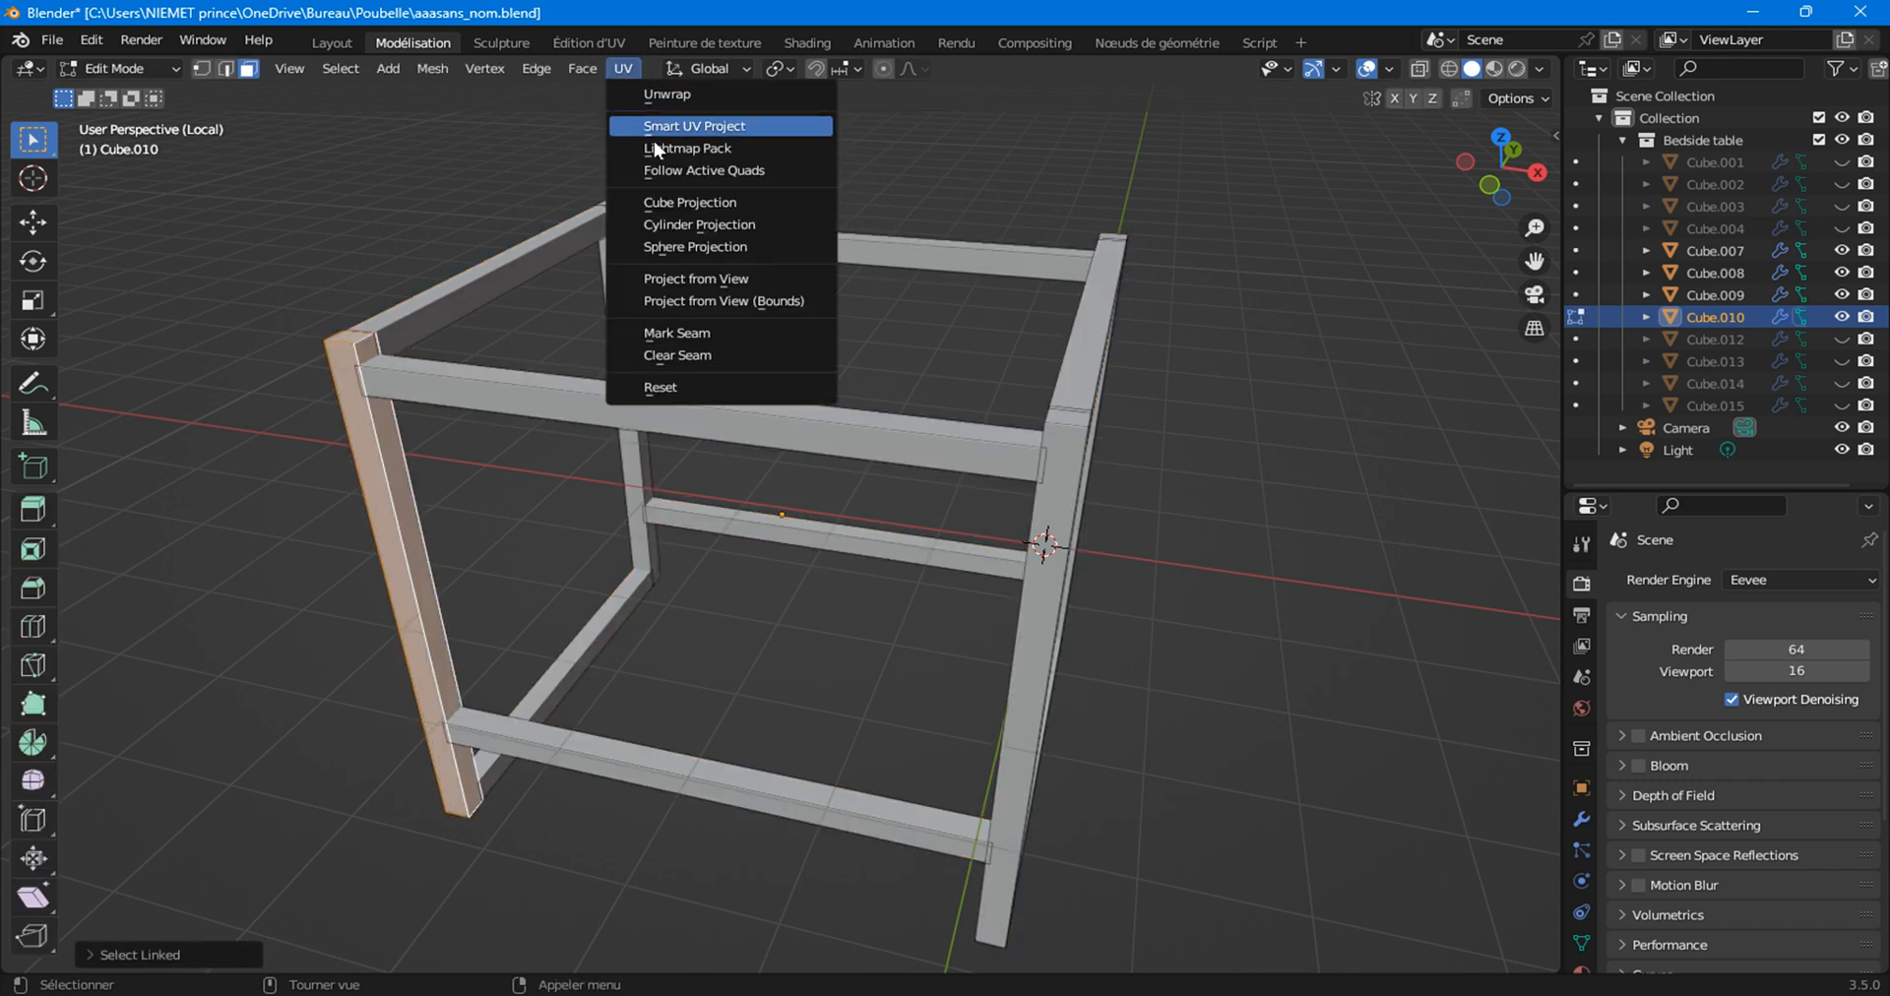
pyautogui.click(660, 203)
pyautogui.click(618, 329)
pyautogui.press('l')
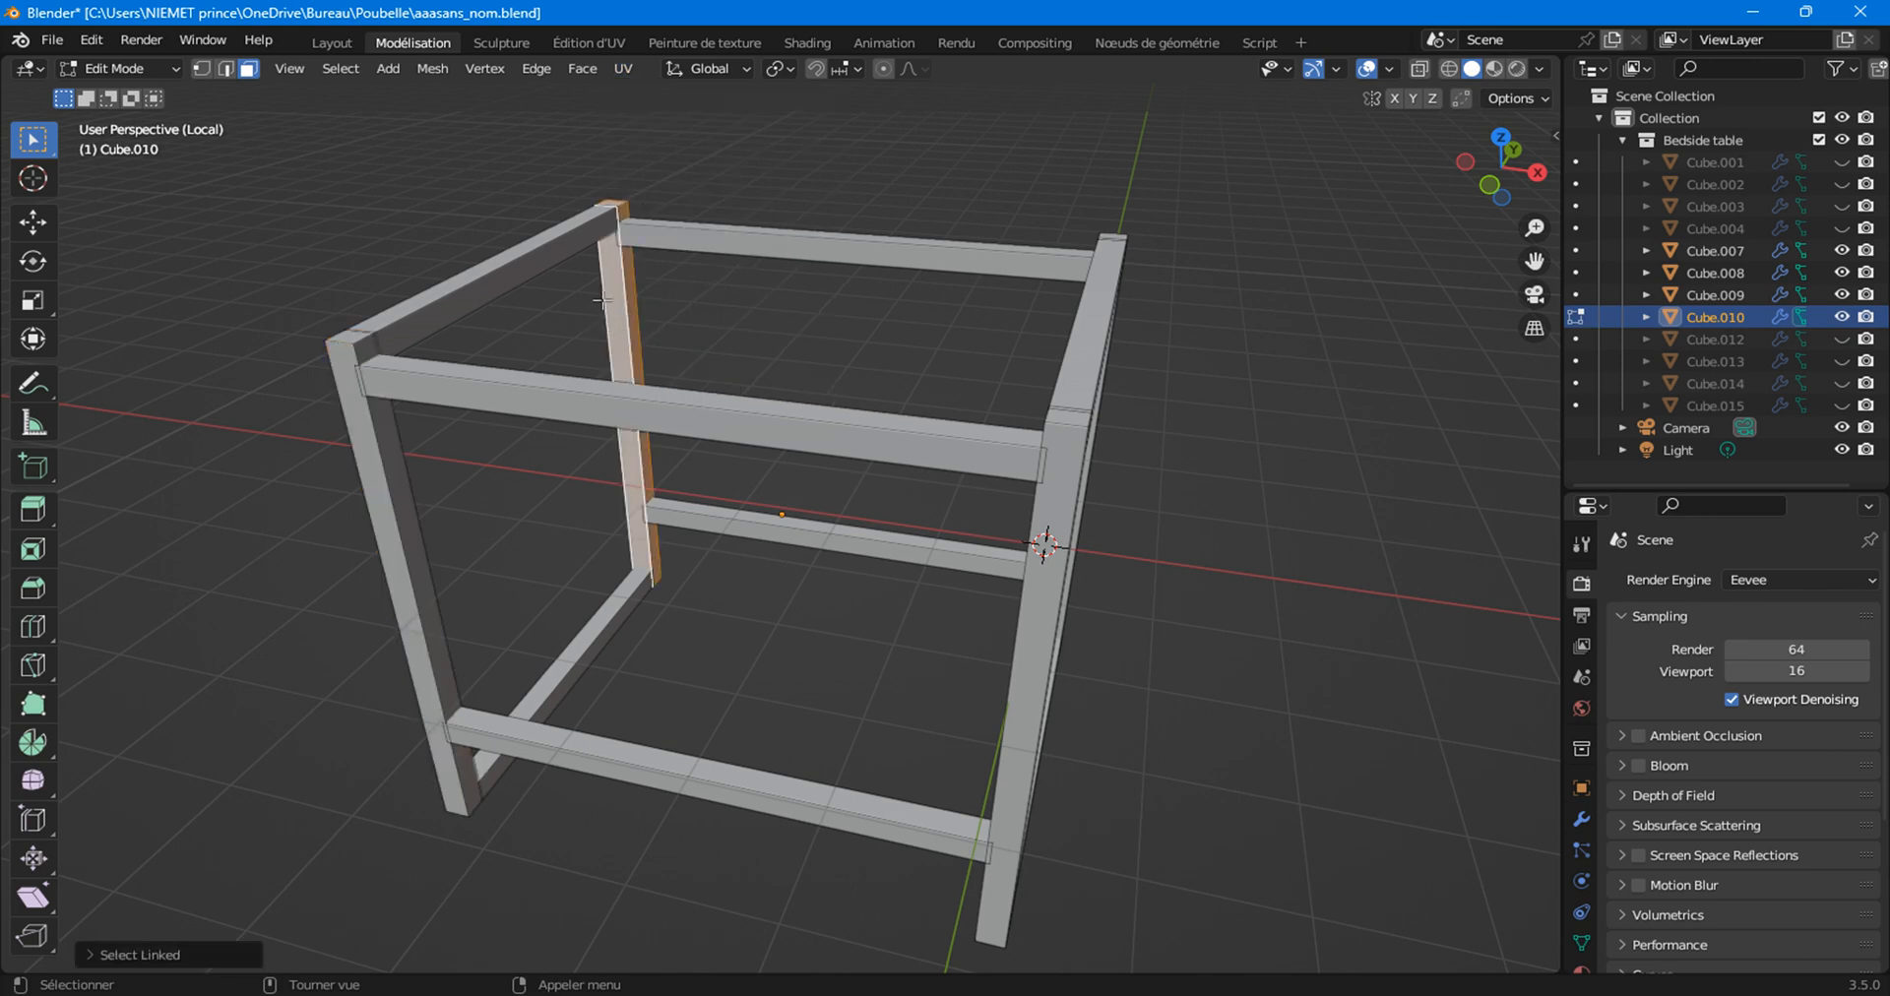
pyautogui.click(623, 67)
pyautogui.click(657, 203)
# Unwrap the frame's back-right leg and front-right leg individually with Cube Projection.
pyautogui.moveTo(1171, 573); pyautogui.dragTo(1118, 535, button='middle')
pyautogui.click(1138, 516)
pyautogui.press('l')
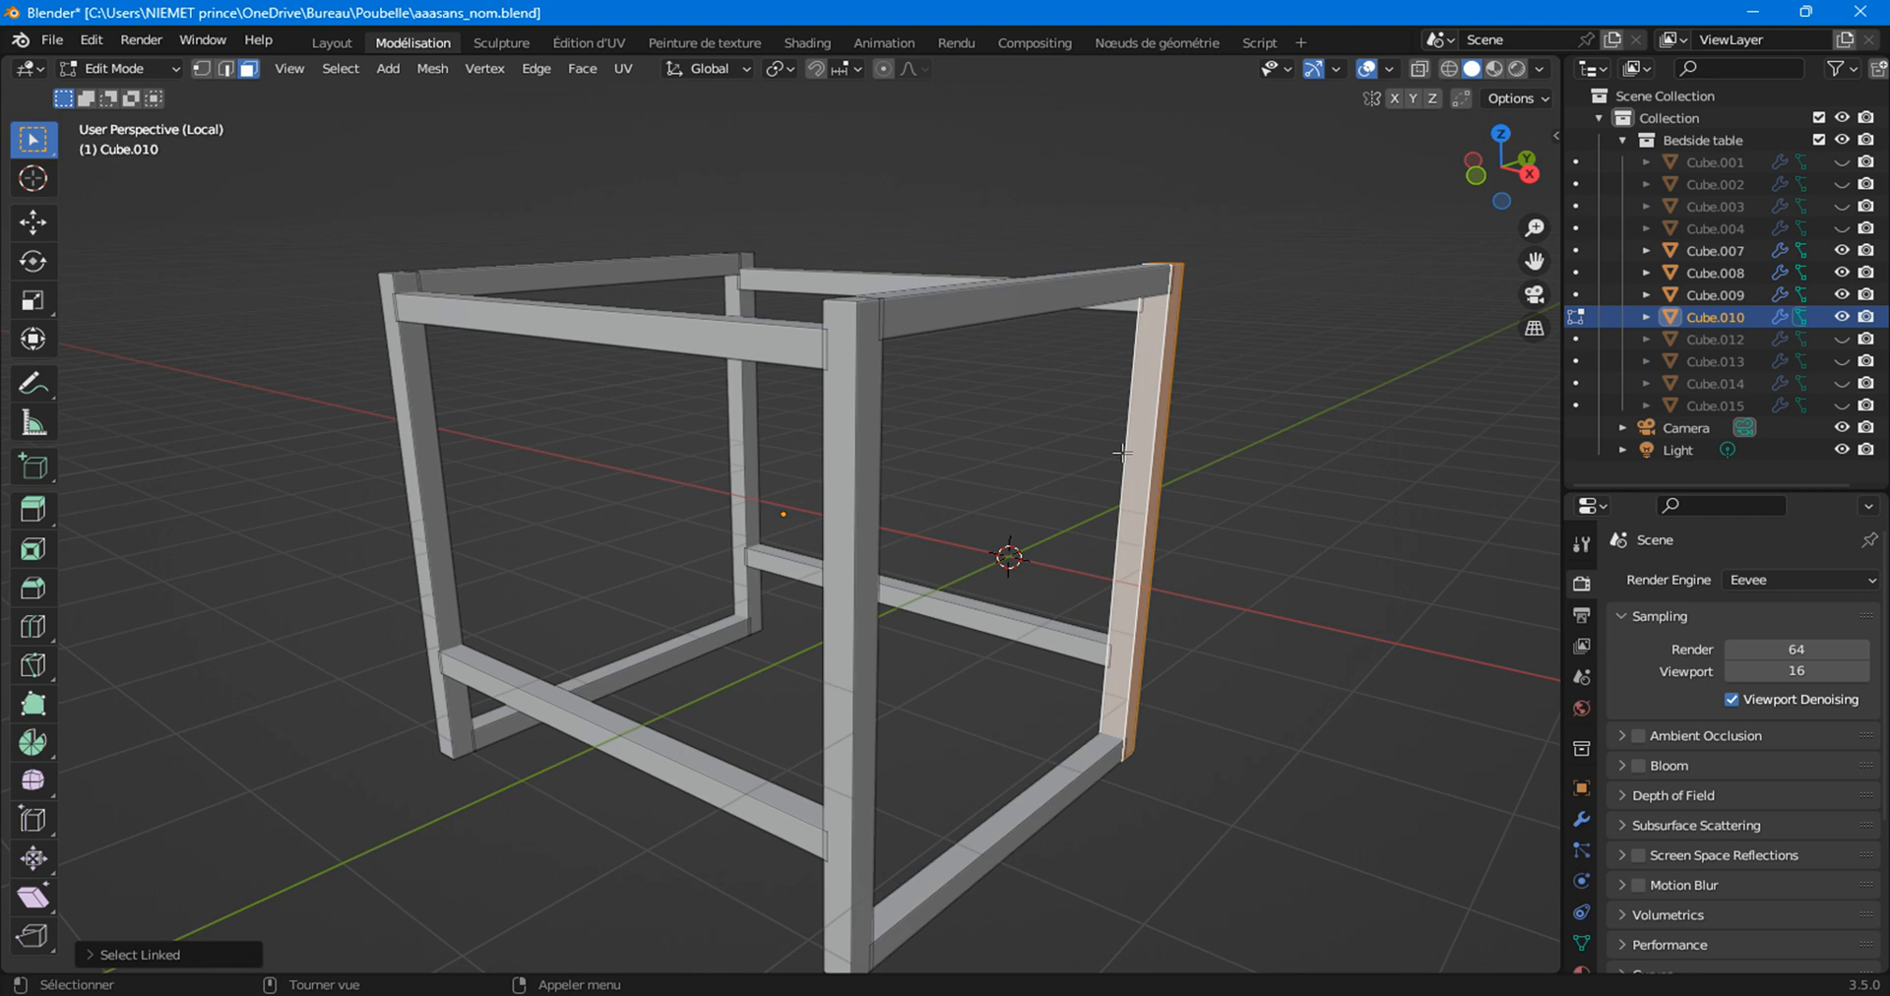
pyautogui.click(626, 69)
pyautogui.click(689, 205)
pyautogui.click(867, 462)
pyautogui.press('l')
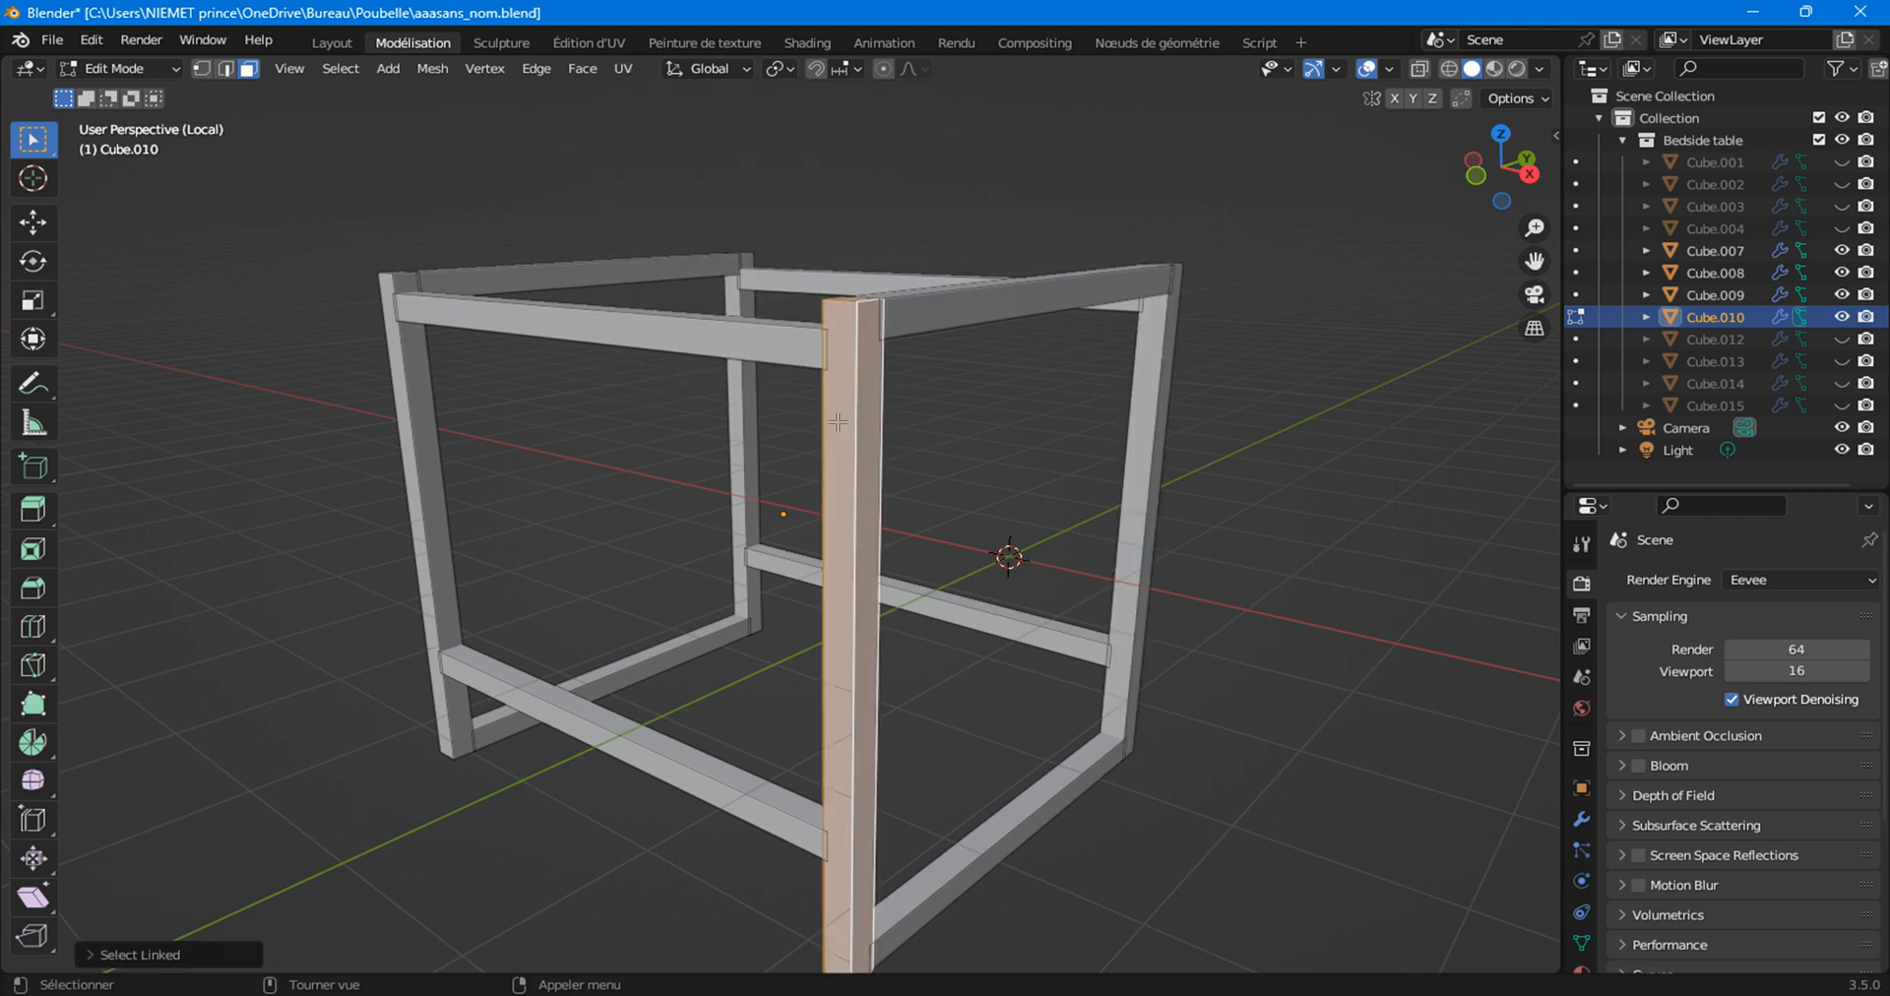
pyautogui.click(624, 69)
pyautogui.click(677, 203)
# Unwrap the frame's lower rear bar and lower front bar individually with Cube Projection.
pyautogui.moveTo(852, 485); pyautogui.dragTo(771, 621, button='middle')
pyautogui.click(807, 585)
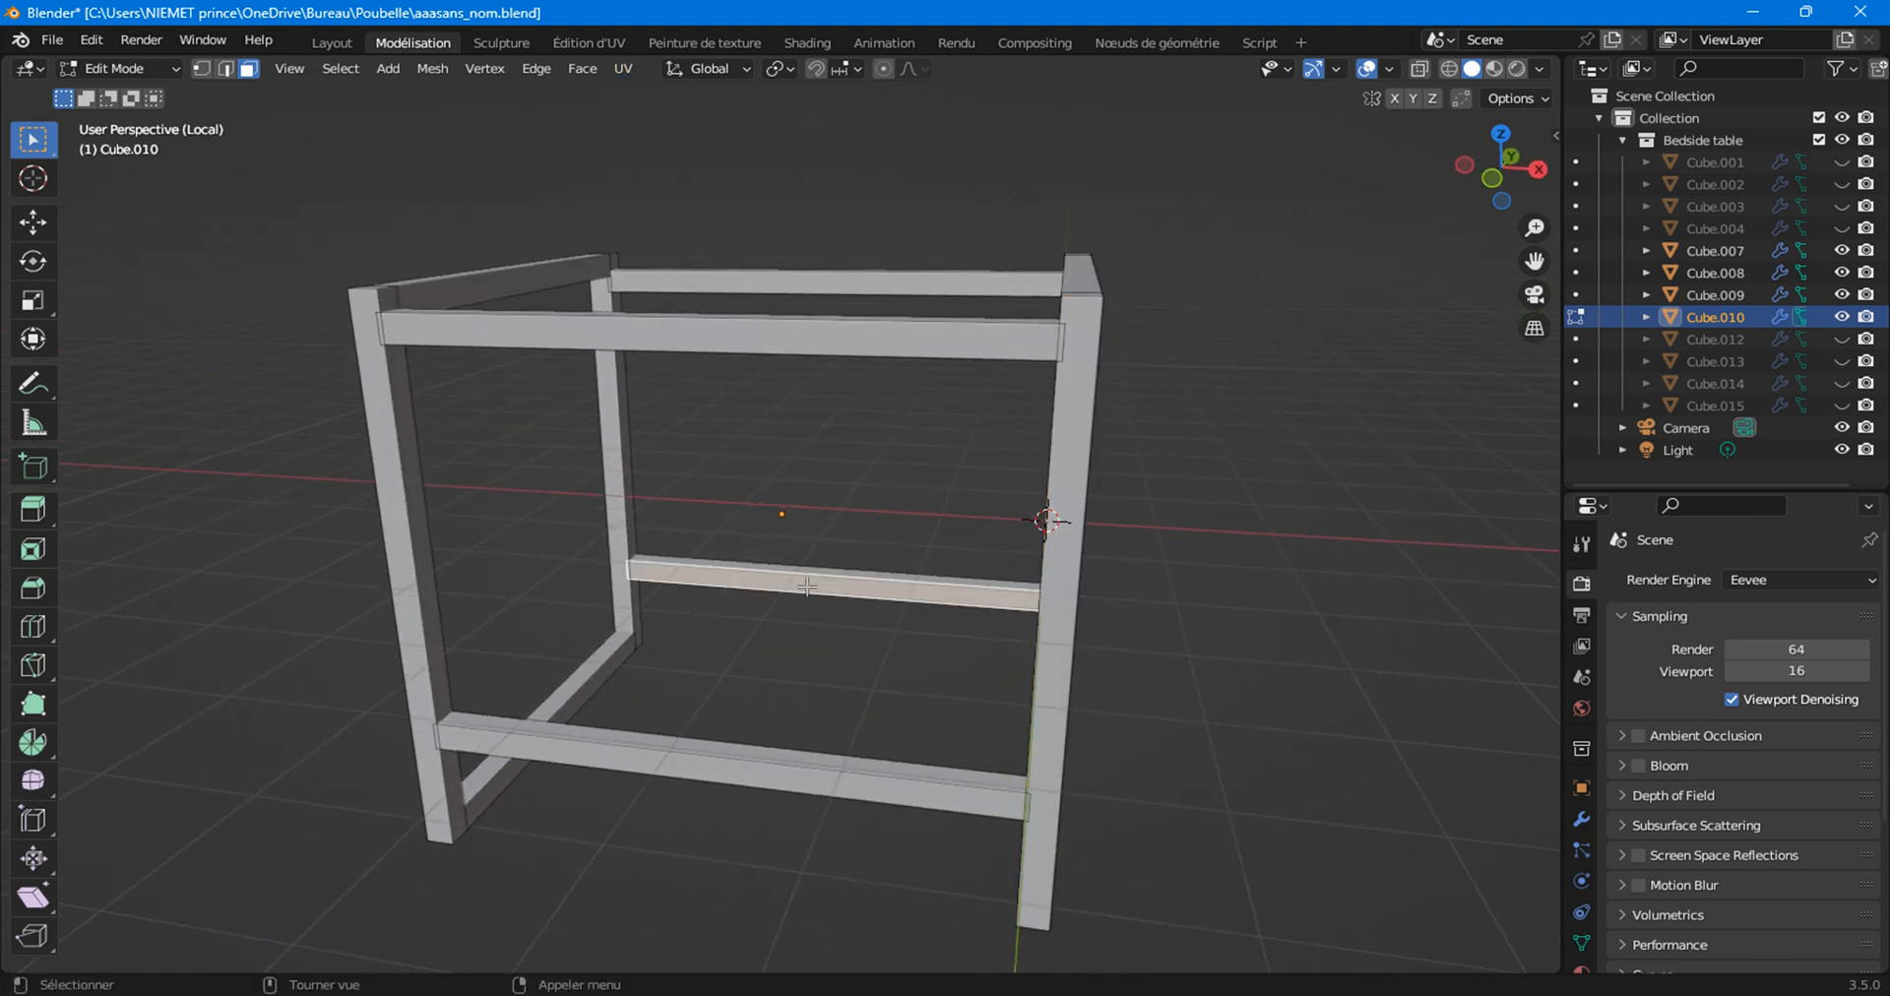
pyautogui.press('l')
pyautogui.click(623, 69)
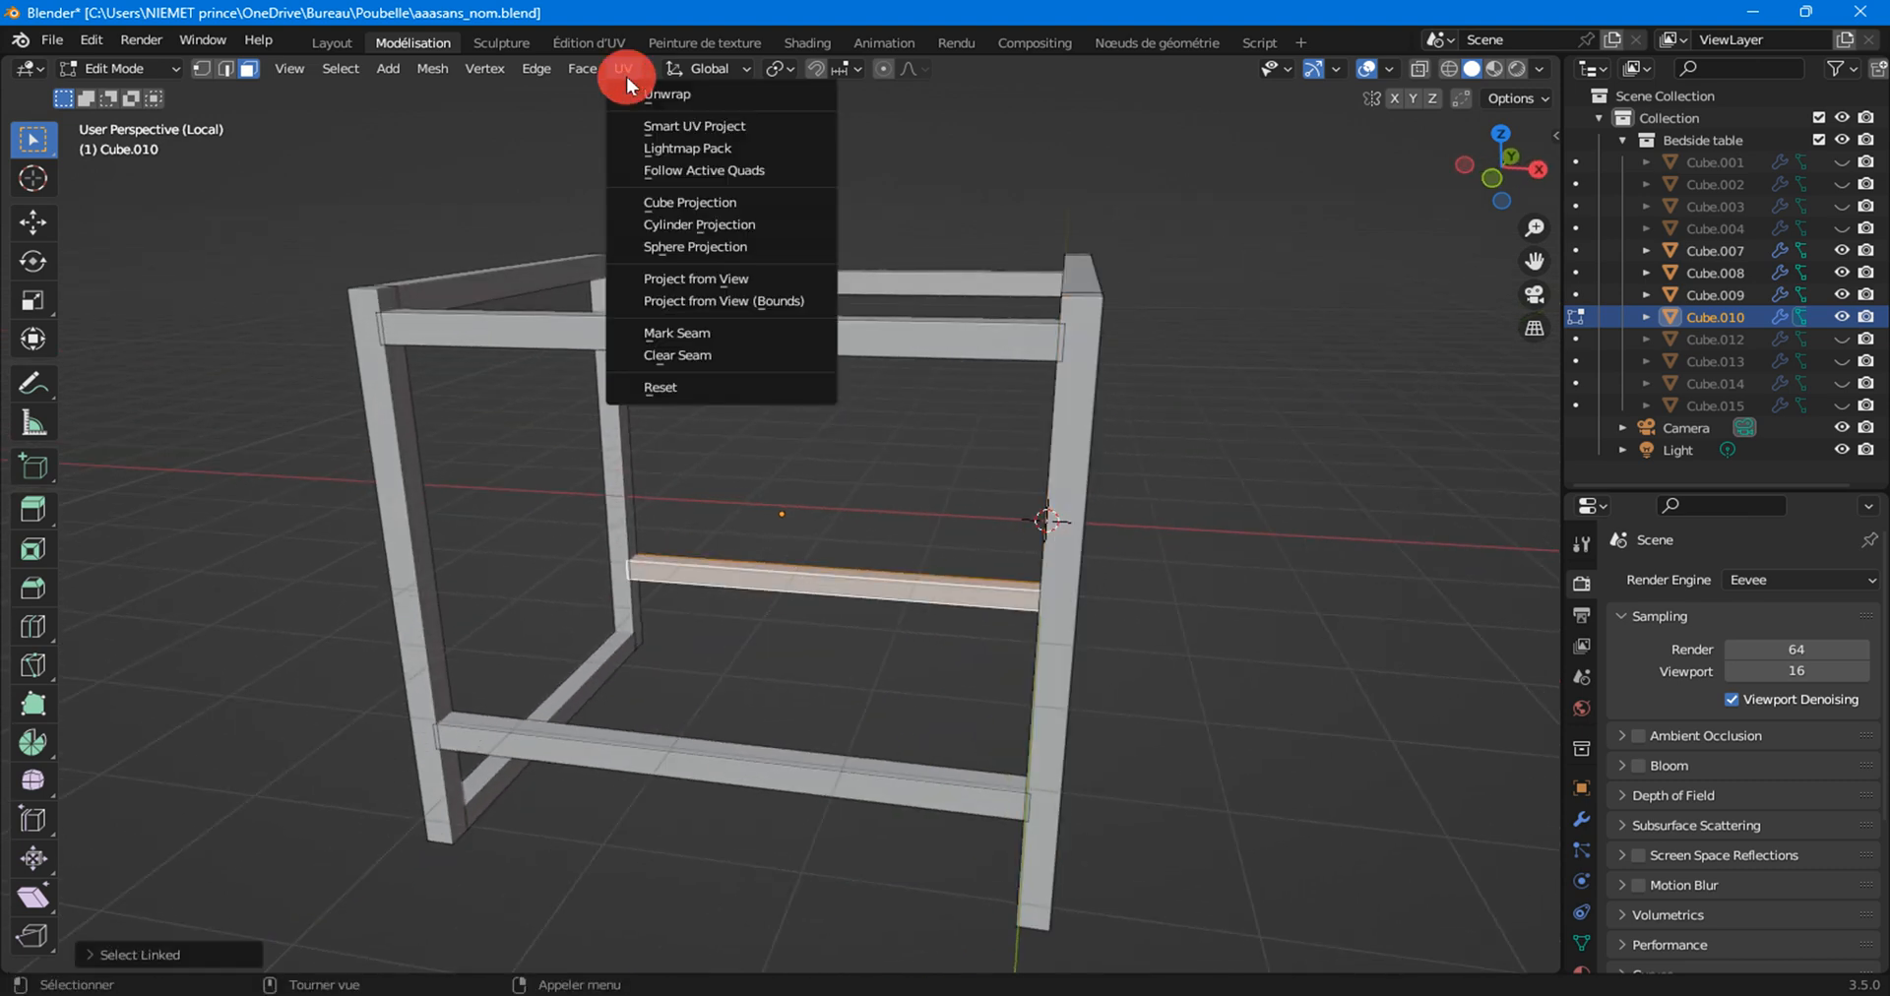
pyautogui.click(679, 212)
pyautogui.click(632, 738)
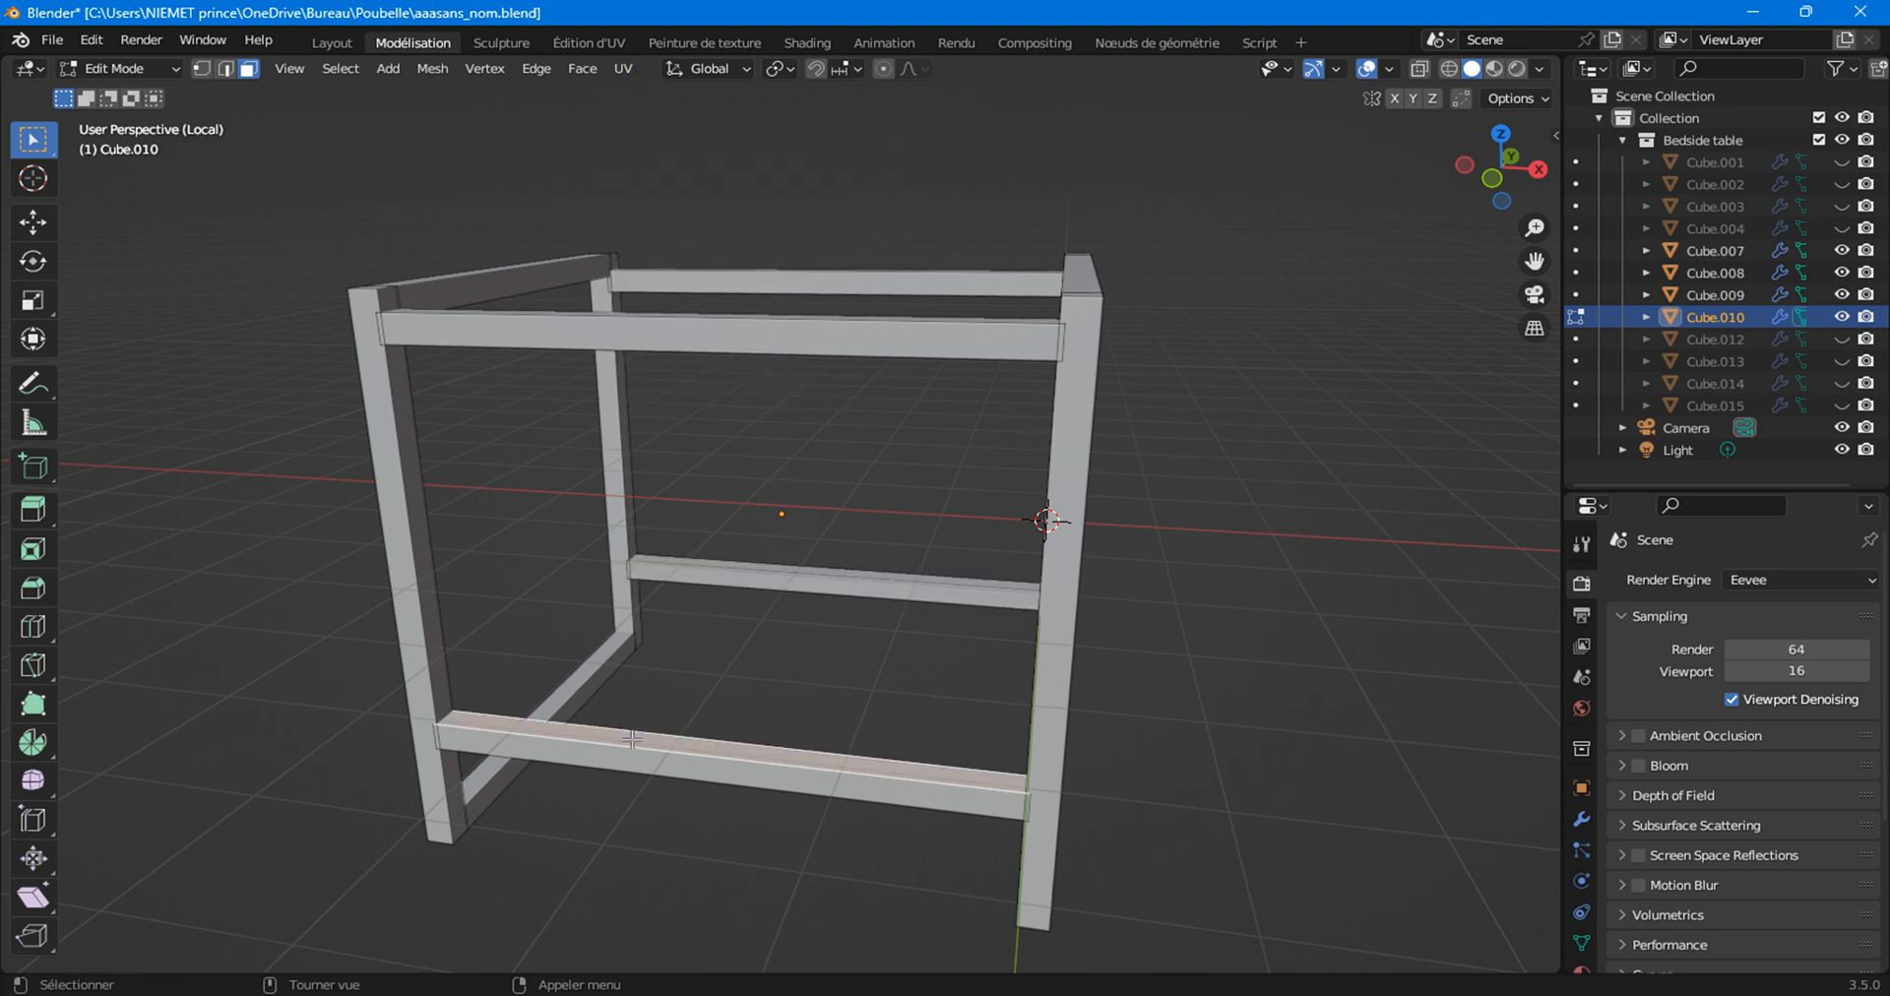
pyautogui.press('l')
pyautogui.click(624, 67)
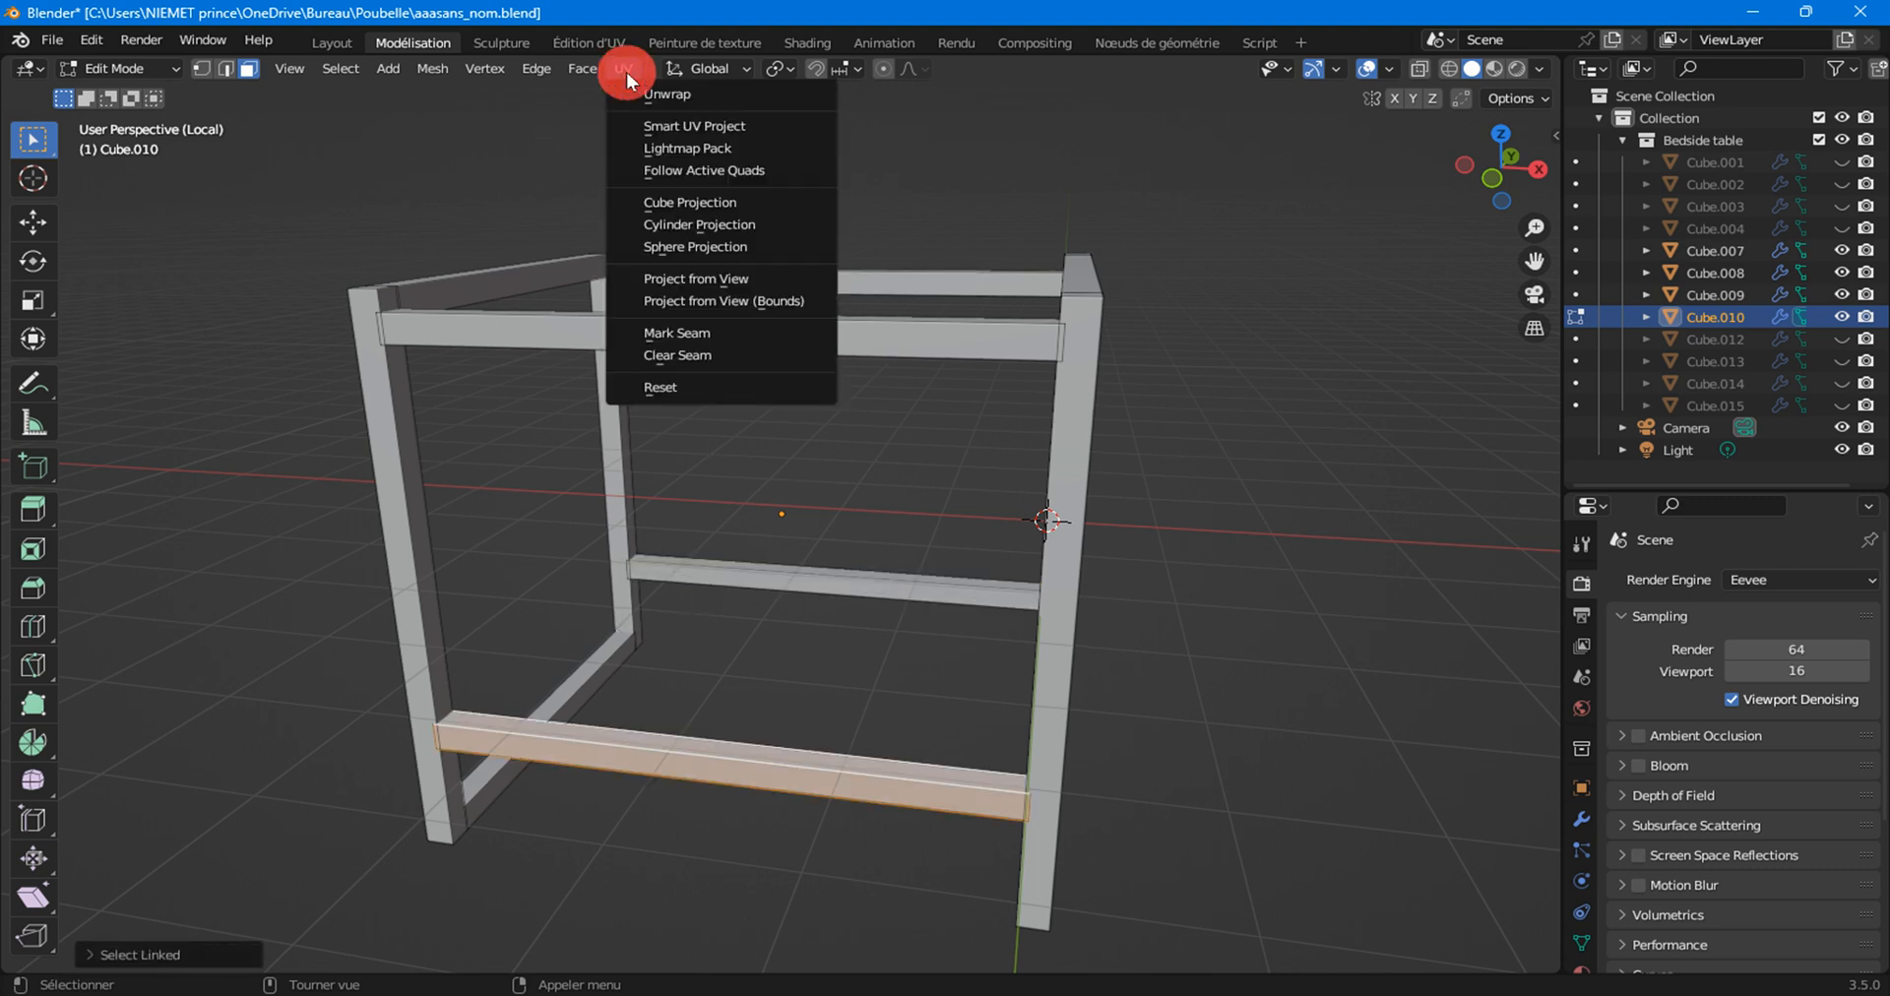
pyautogui.click(677, 207)
# Unwrap the frame's lower left and lower right side bars separately with Cube Projection.
pyautogui.click(594, 675)
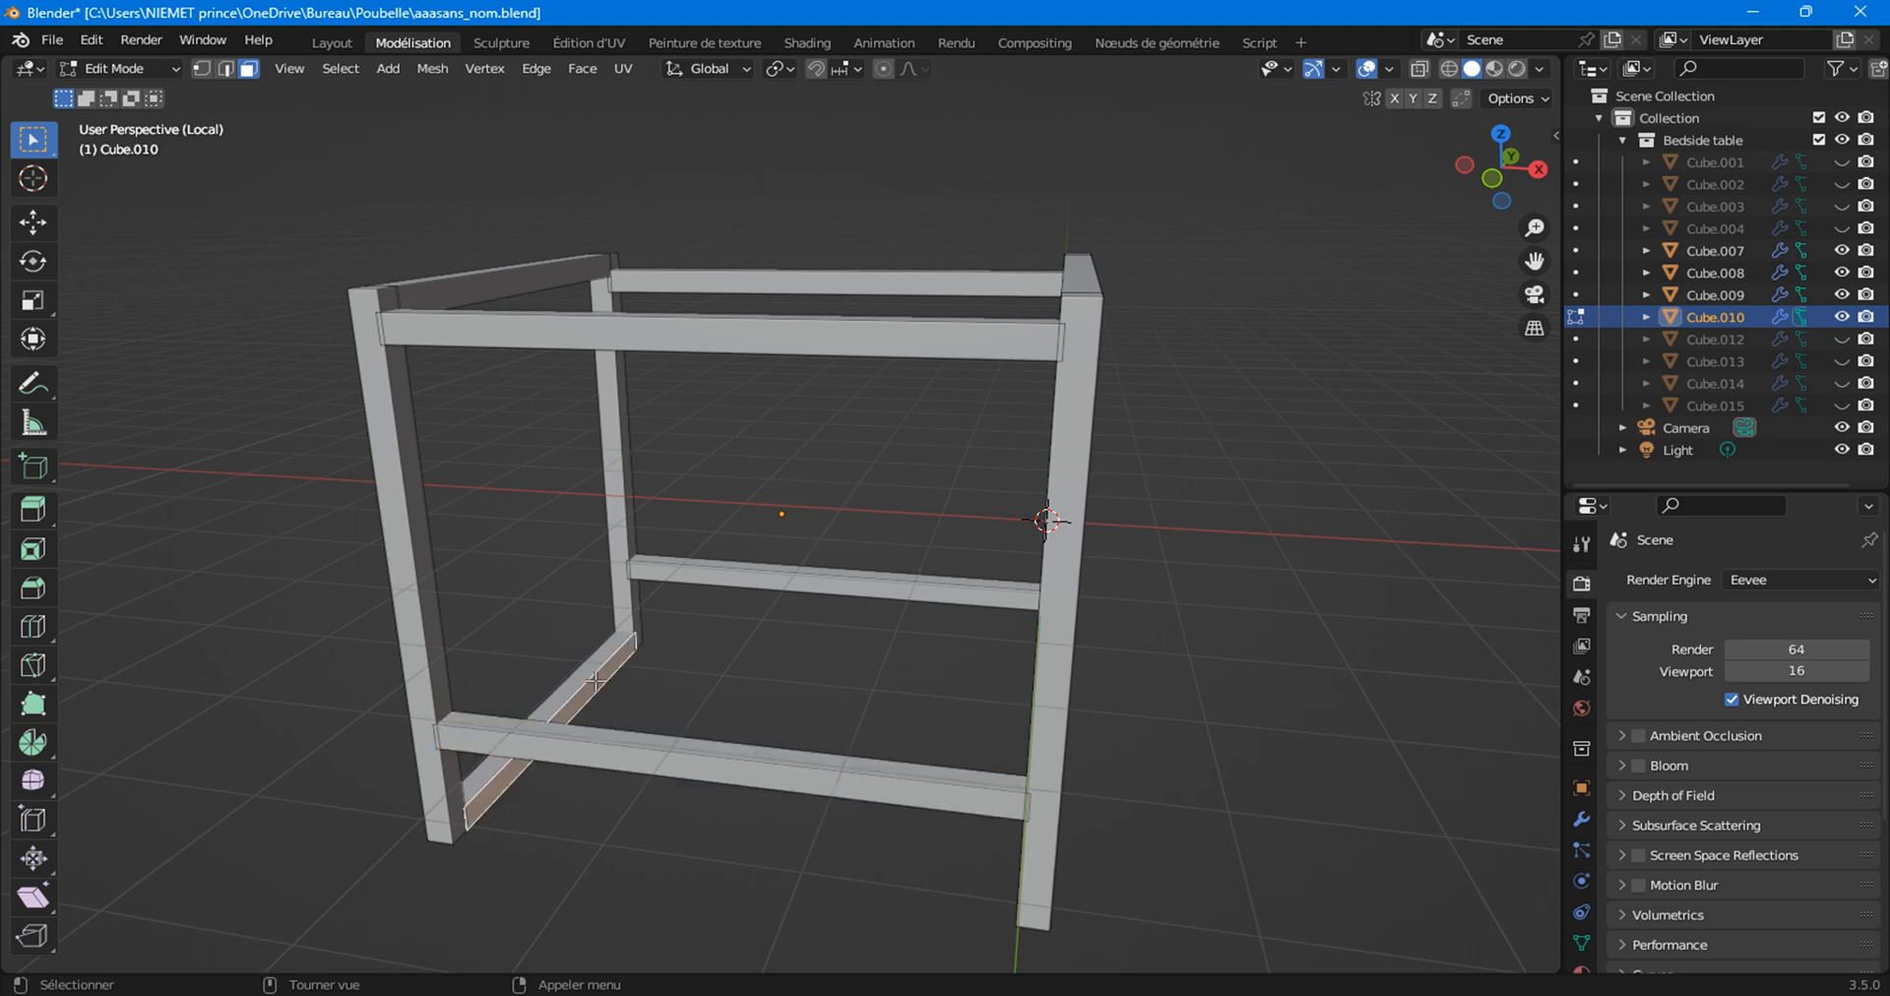
pyautogui.press('l')
pyautogui.click(624, 68)
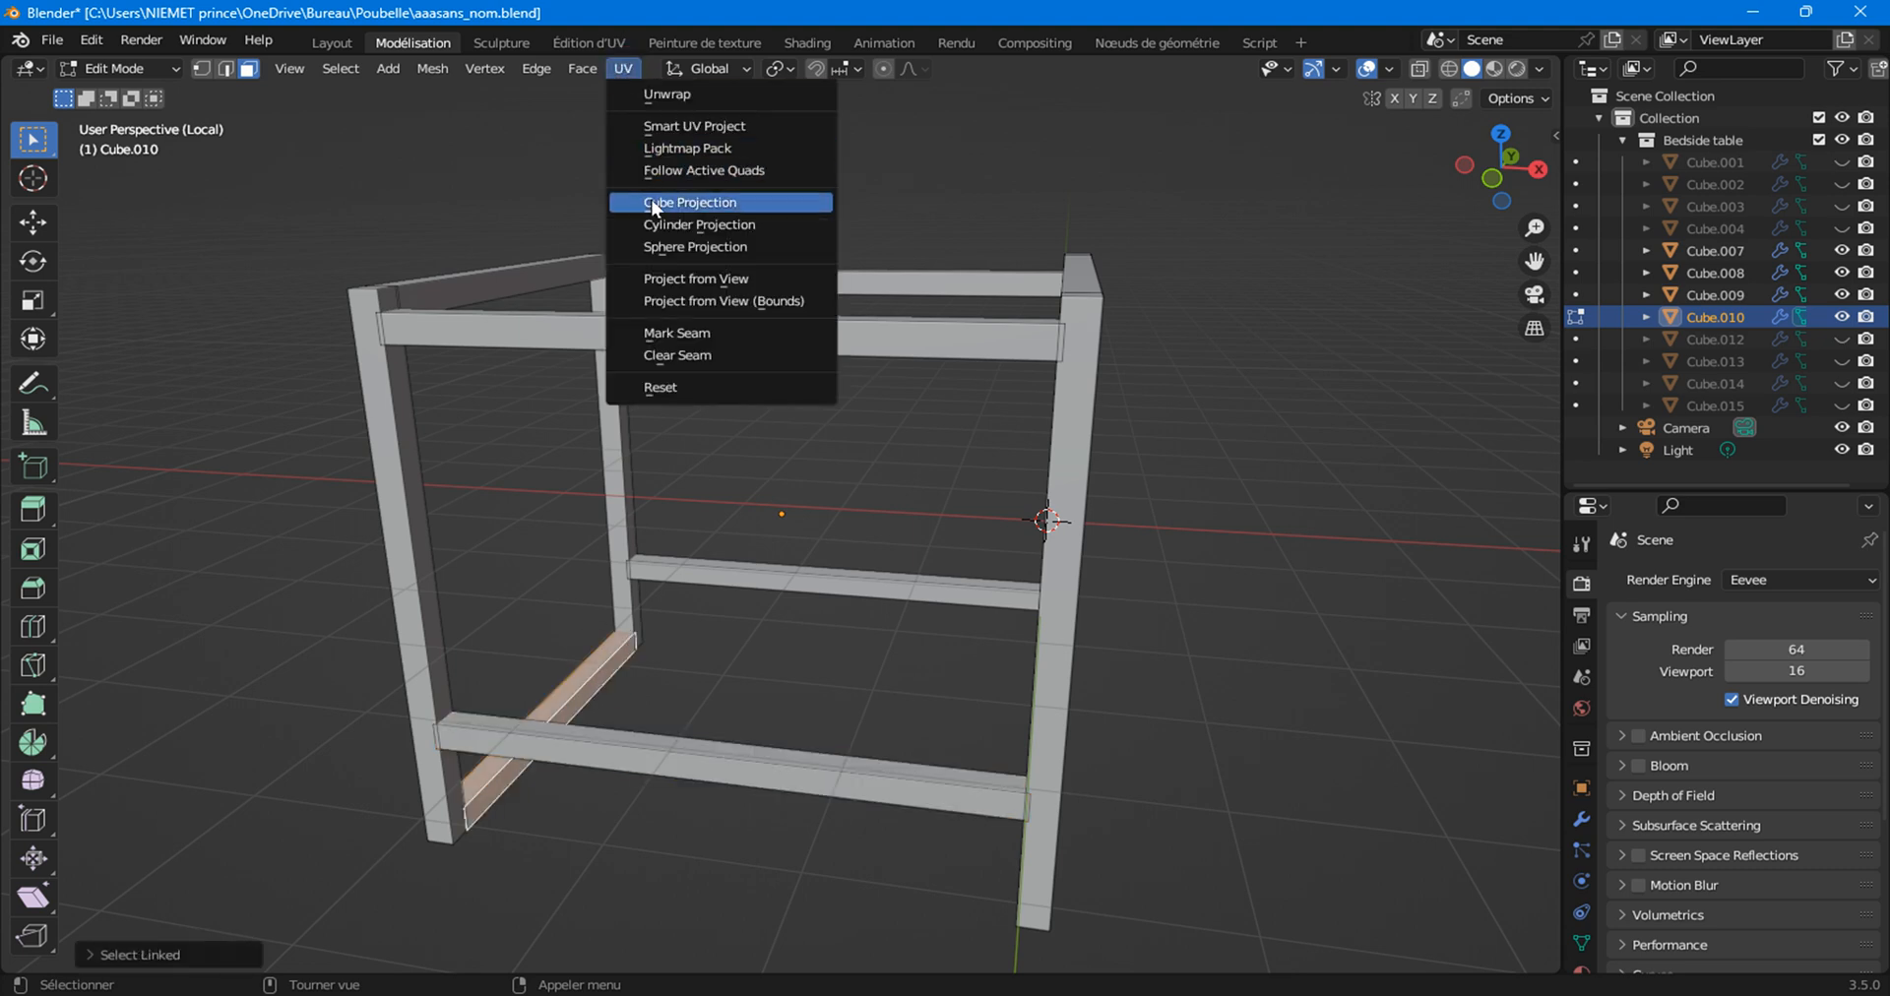
pyautogui.click(680, 203)
pyautogui.moveTo(935, 689); pyautogui.dragTo(1107, 711, button='middle')
pyautogui.click(1064, 816)
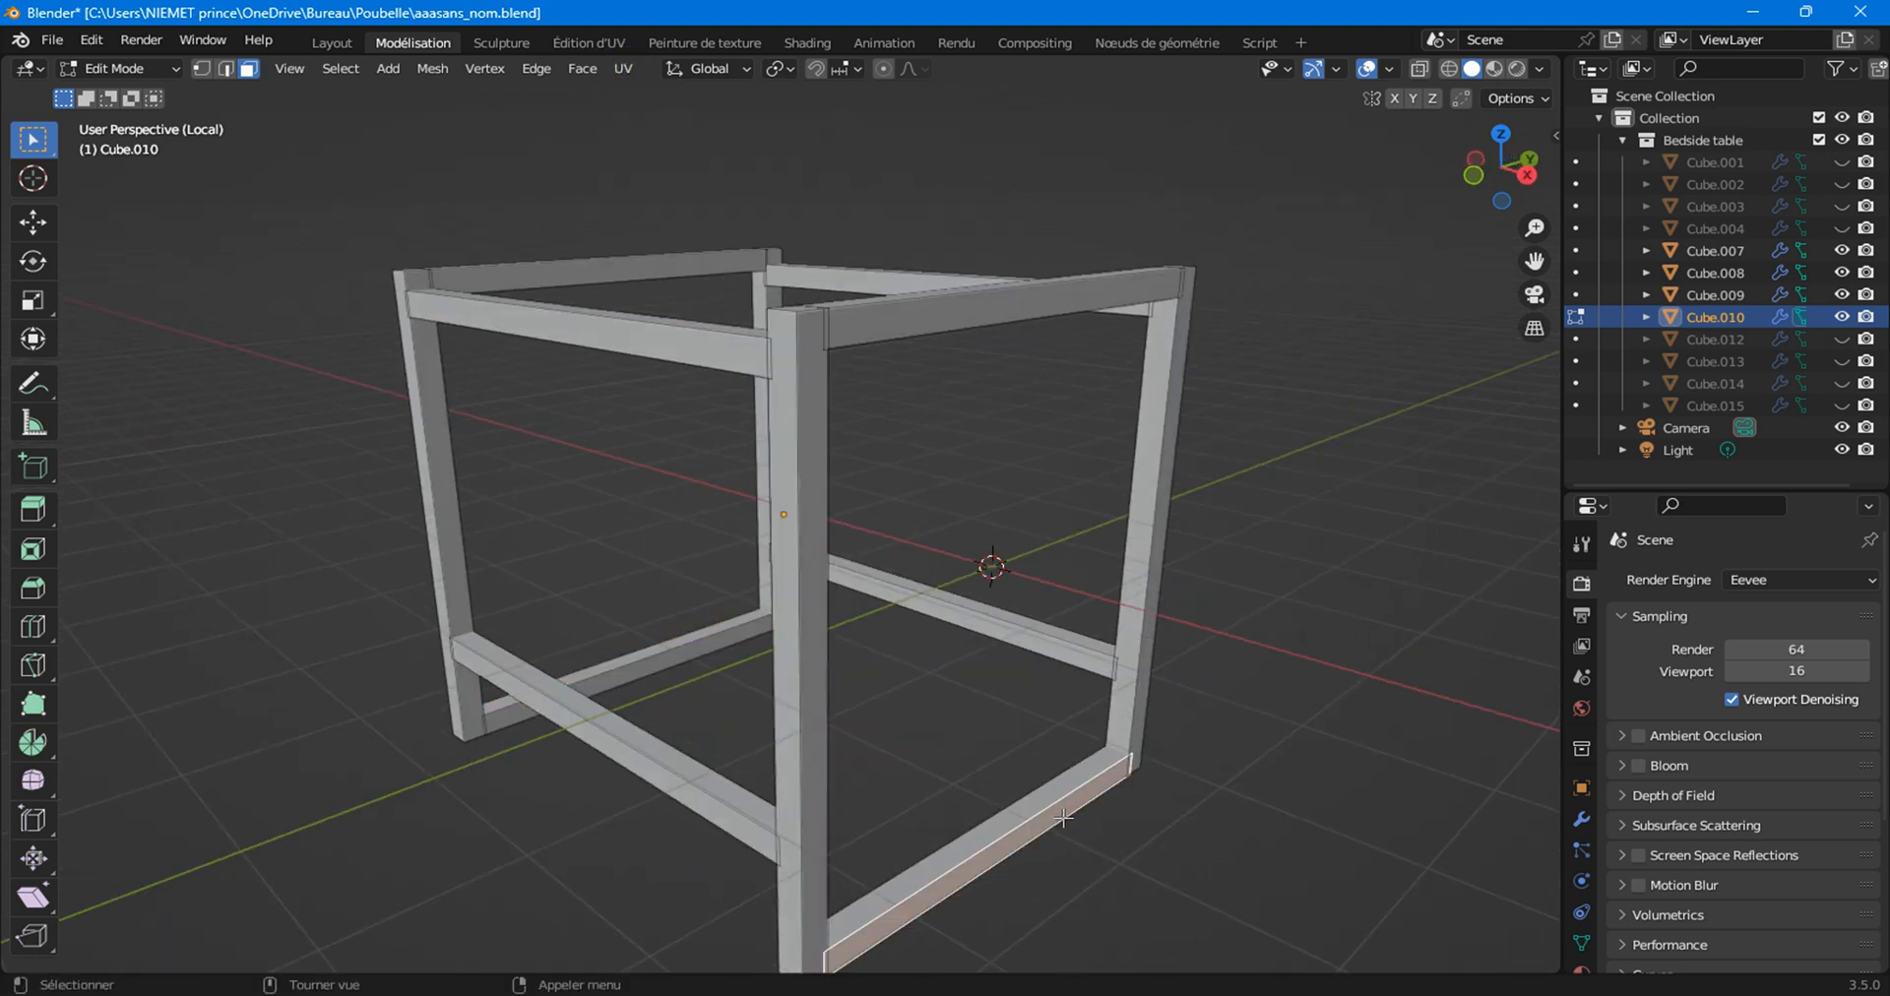
pyautogui.press('l')
pyautogui.click(624, 68)
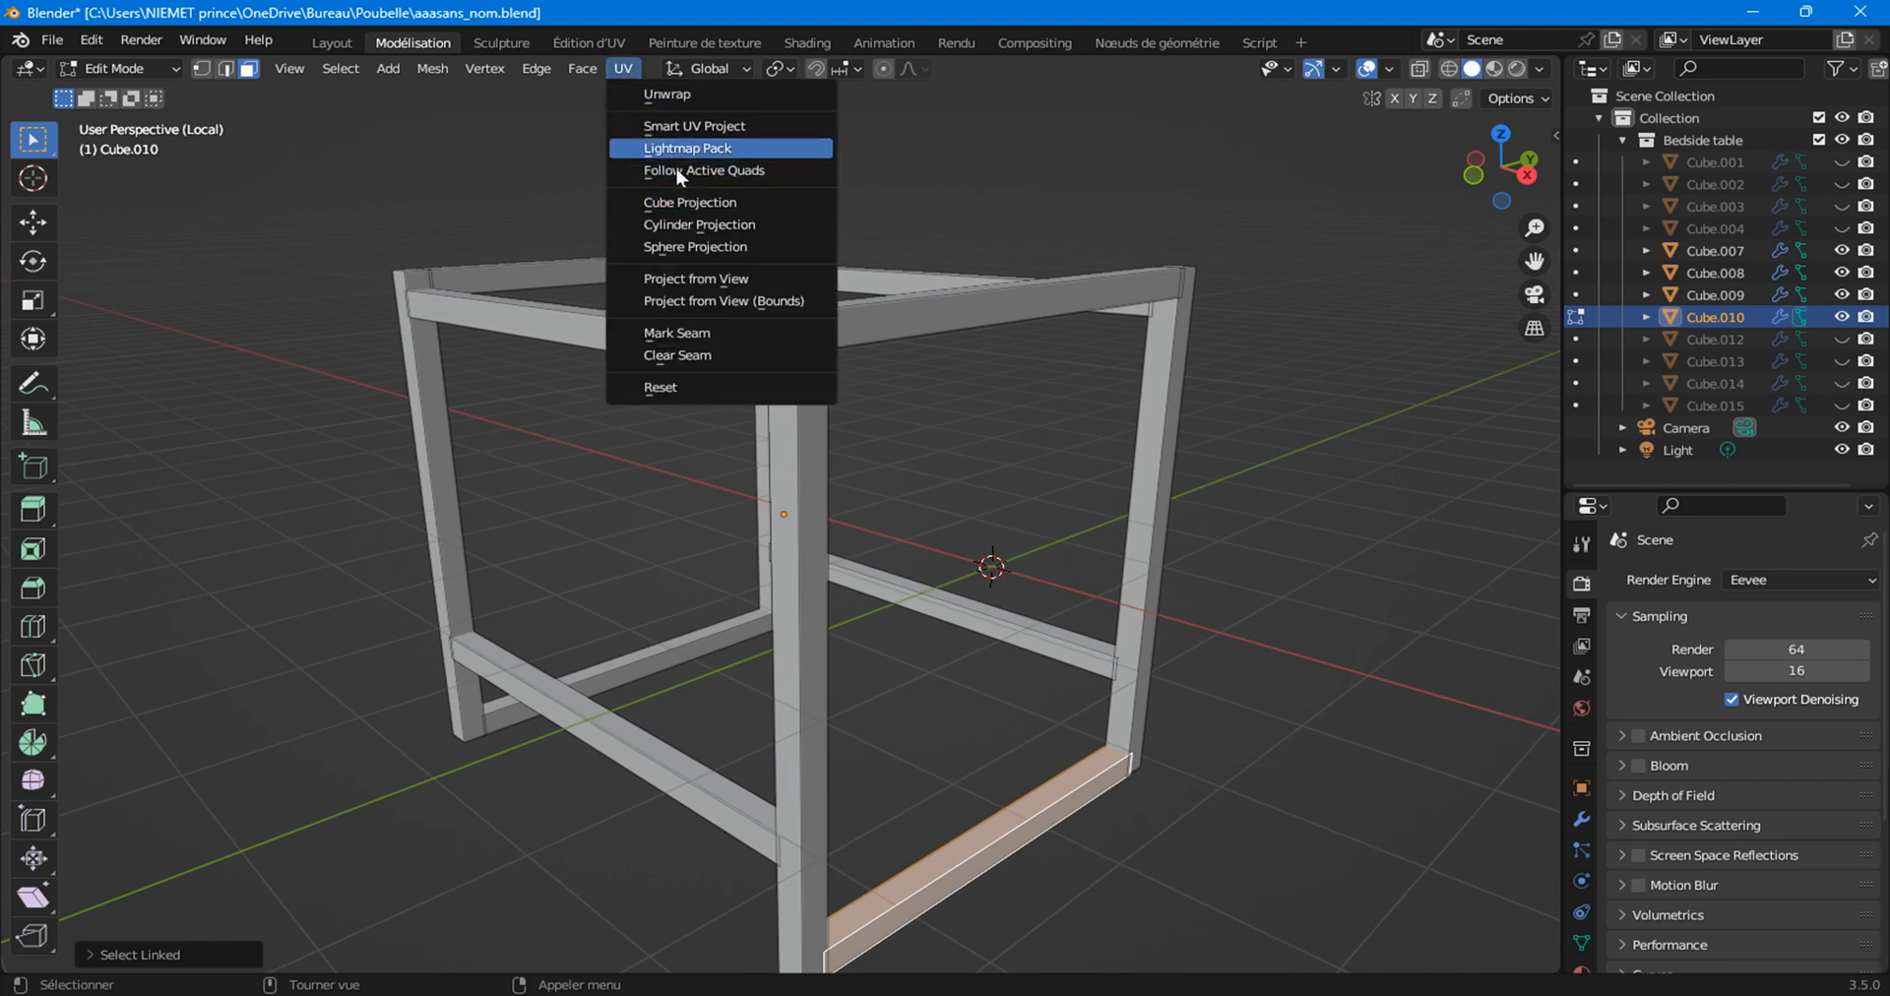
pyautogui.click(681, 202)
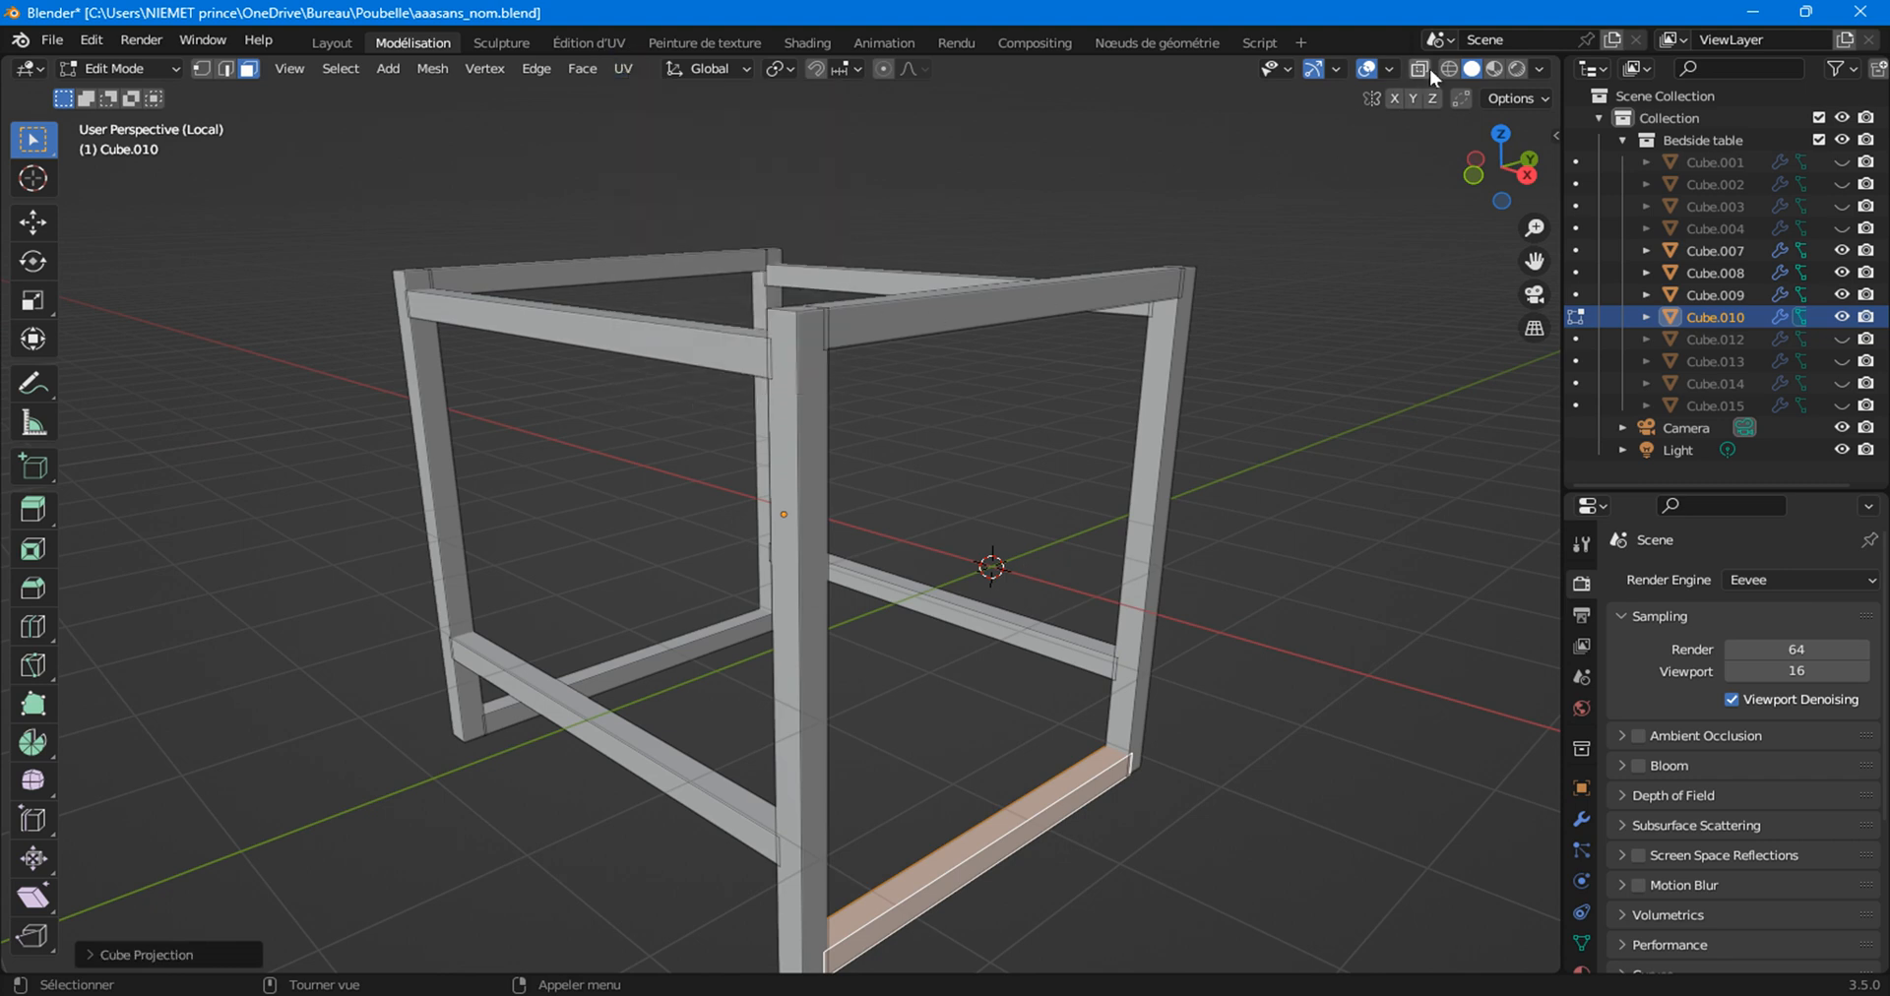
# Check the frame in Material Preview and the whole bedside table in the Layout workspace, and return to Solid shading.
pyautogui.click(1494, 68)
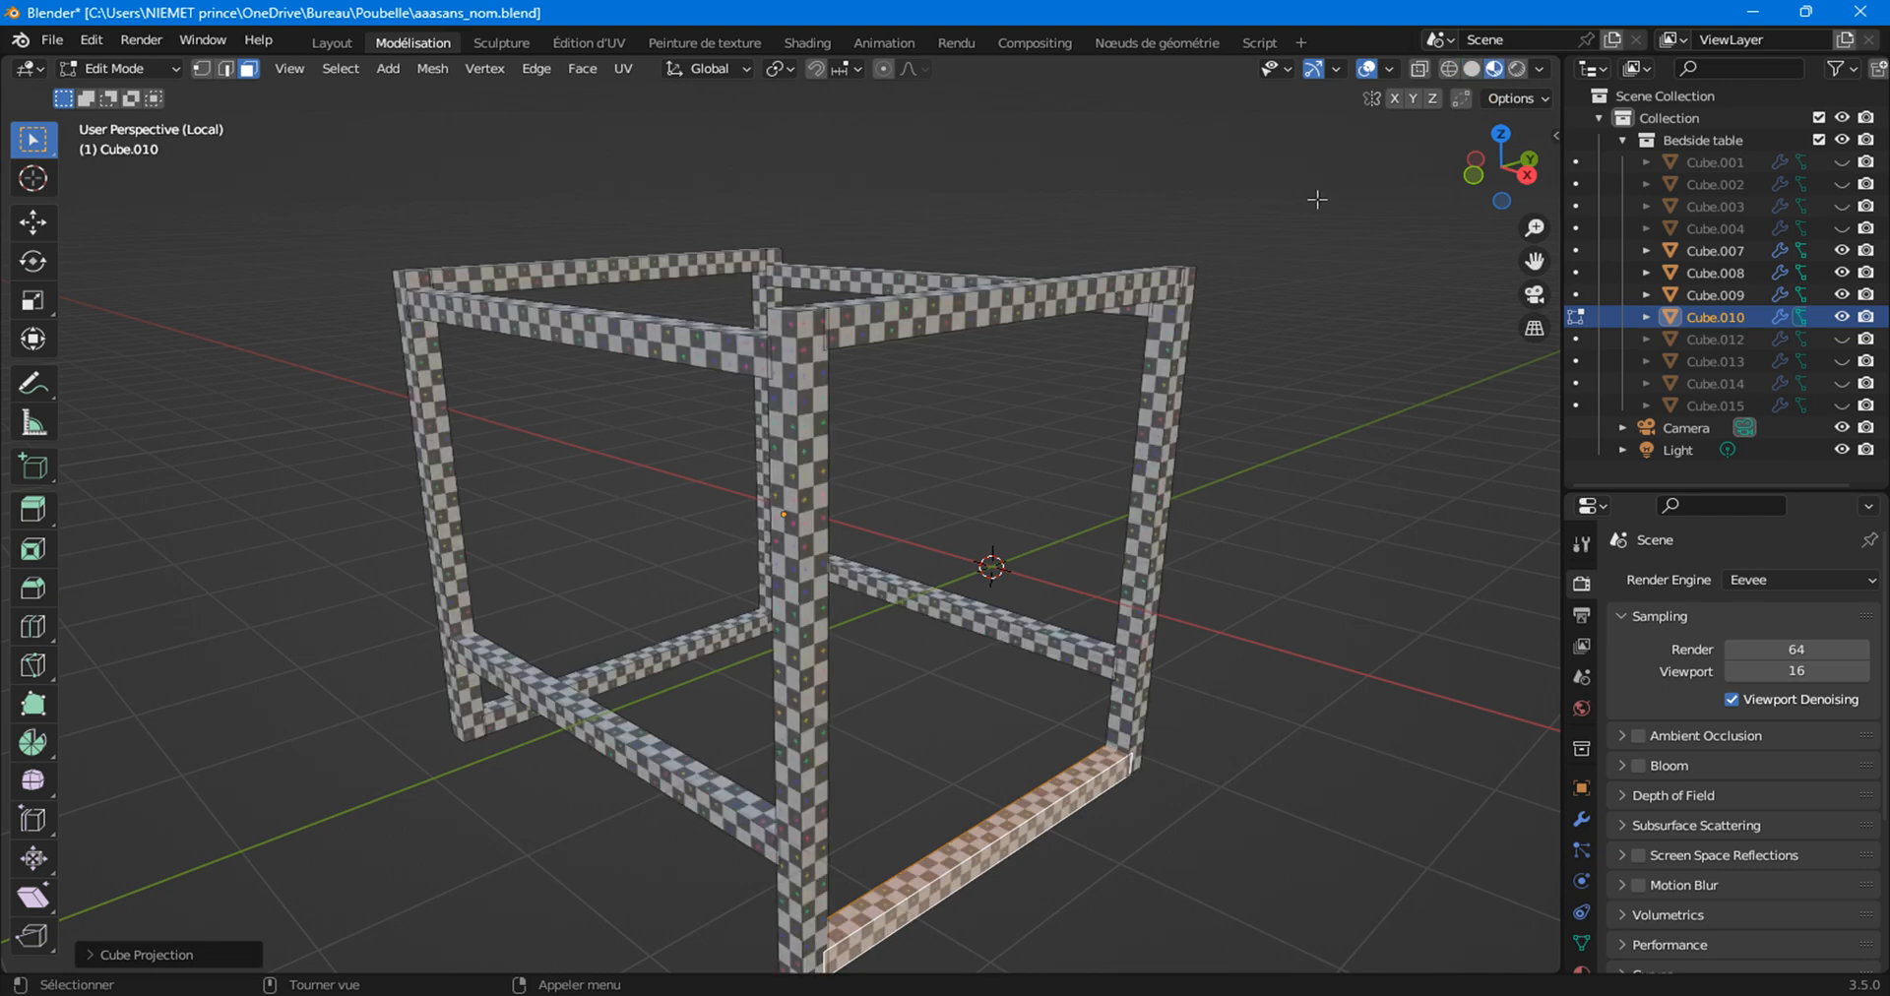
pyautogui.click(319, 44)
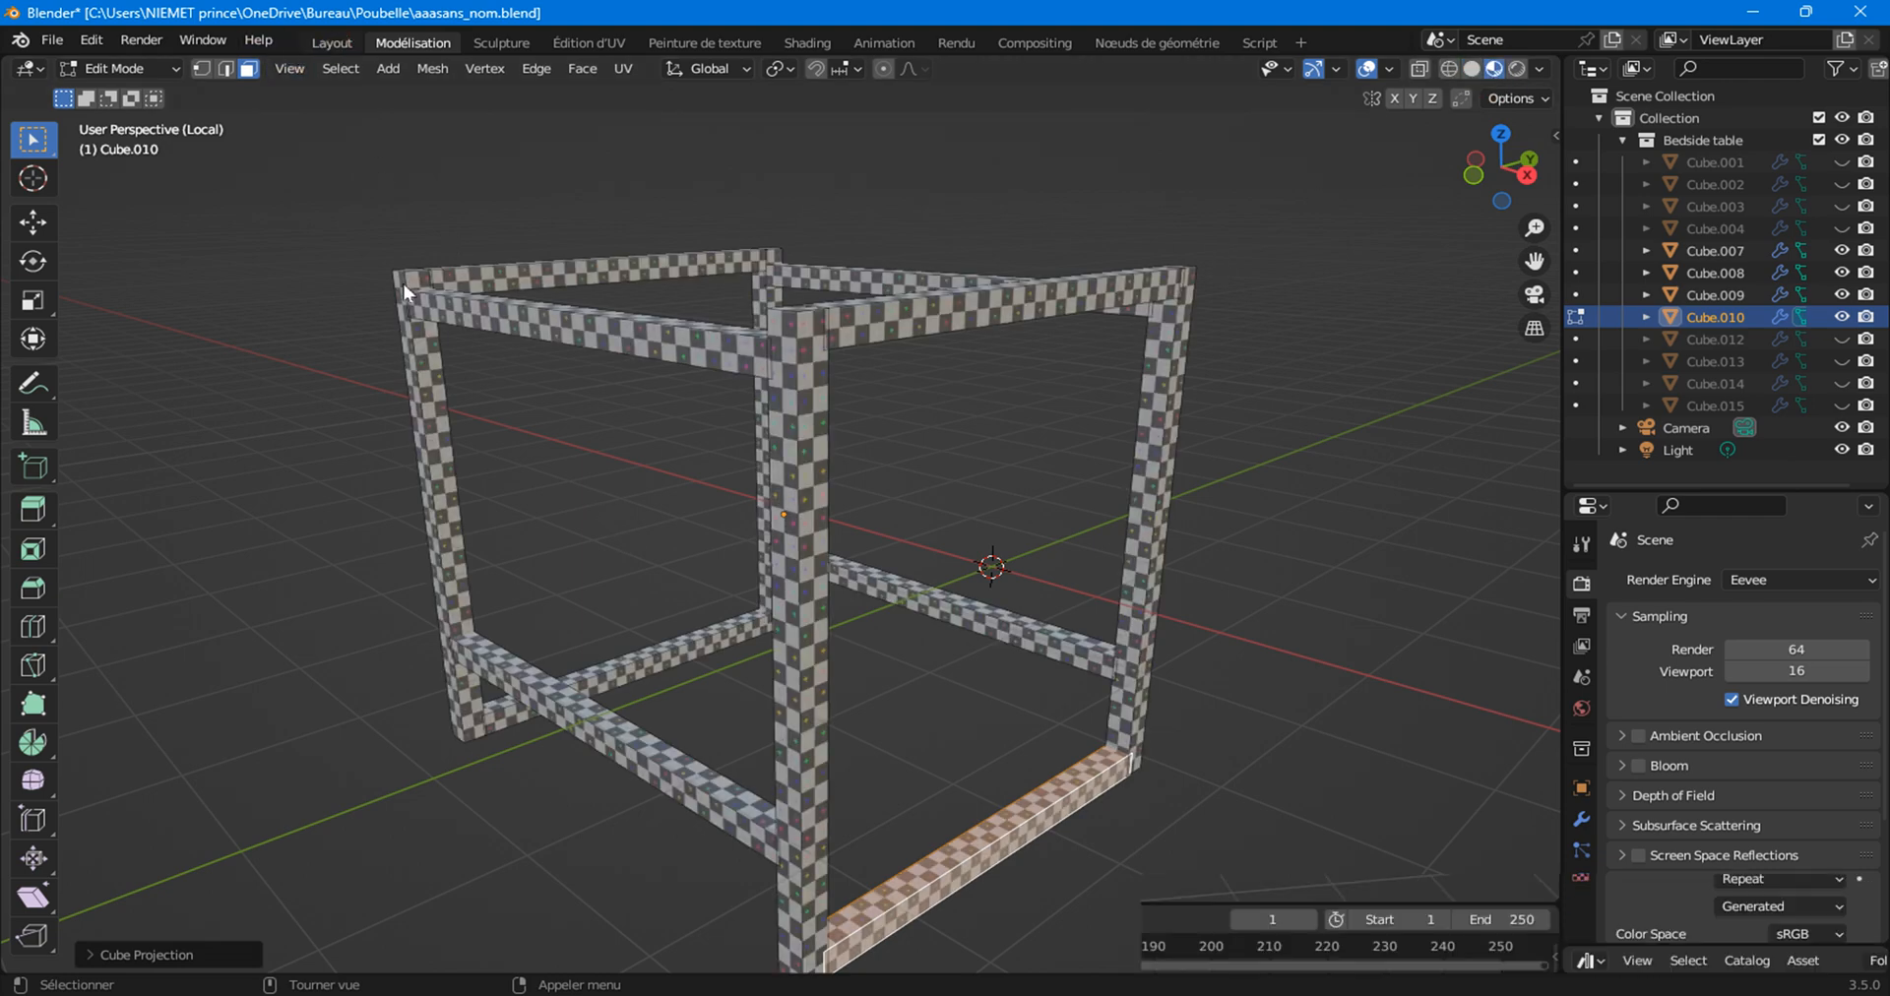
pyautogui.scroll(2, 777, 543)
pyautogui.moveTo(789, 546); pyautogui.dragTo(813, 524, button='middle')
pyautogui.scroll(1, 813, 524)
pyautogui.click(813, 524)
pyautogui.scroll(-4, 429, 301)
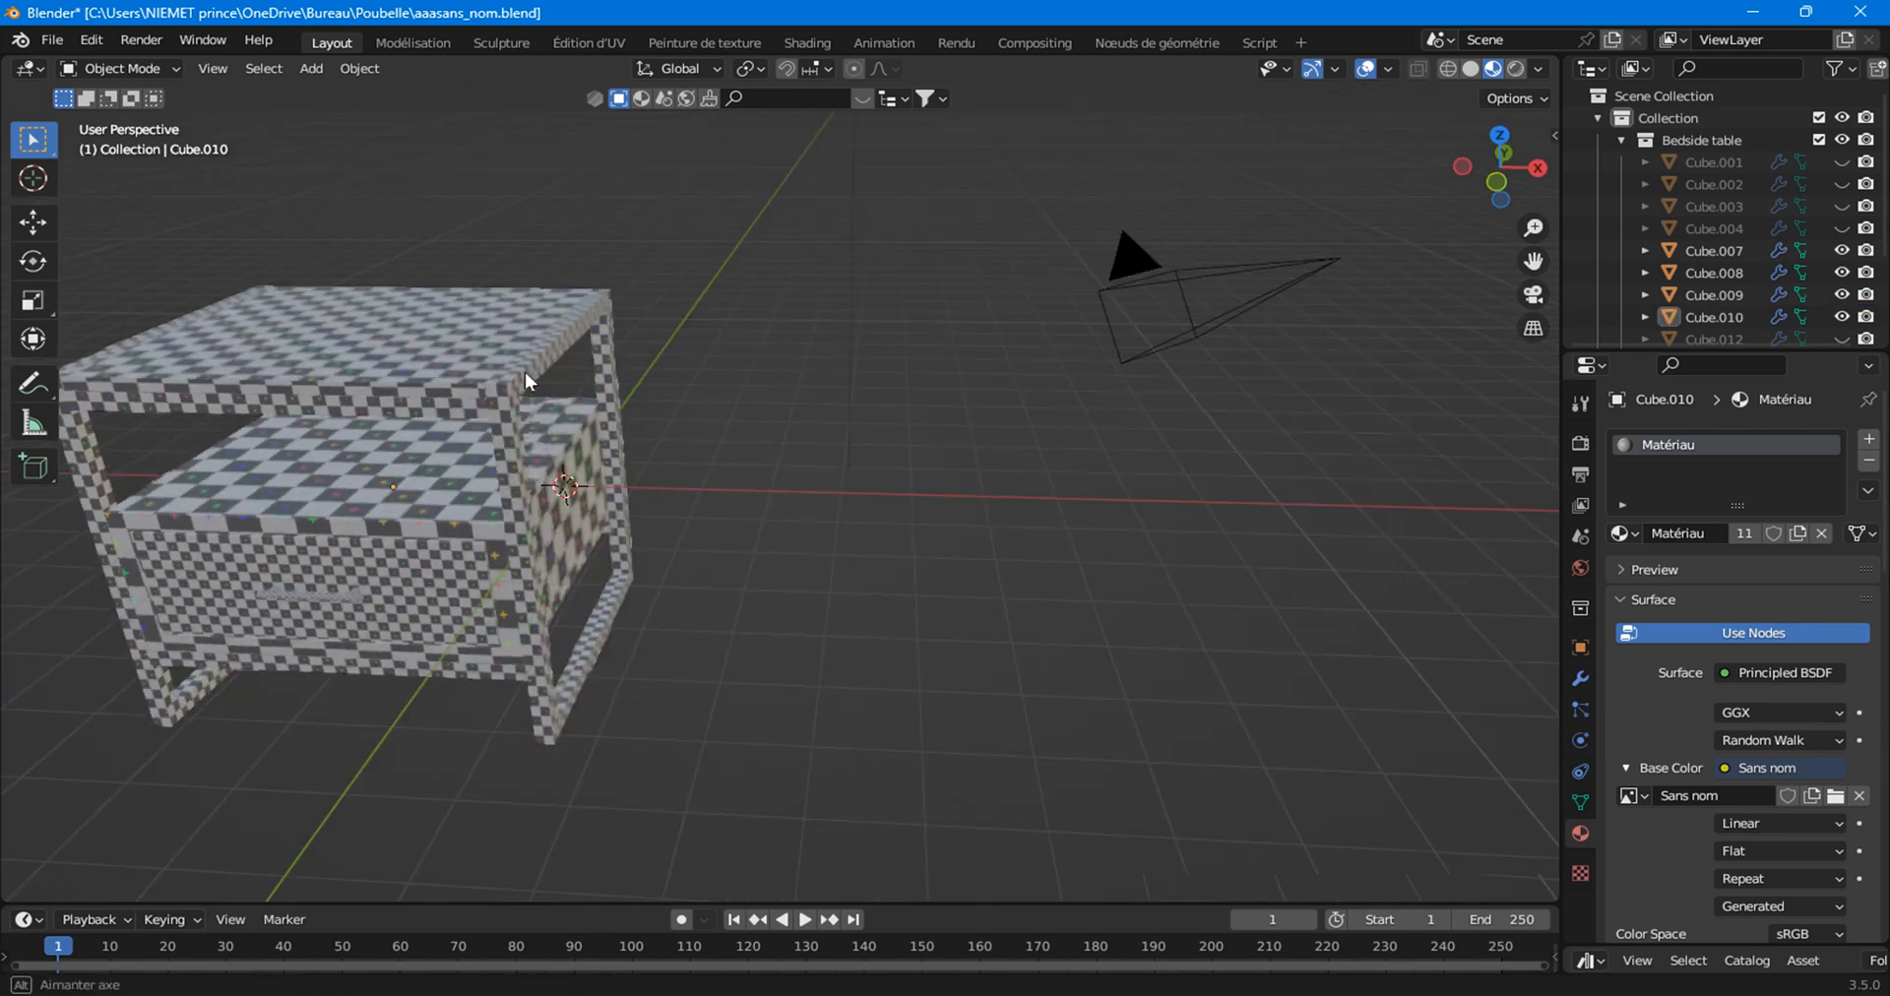
pyautogui.moveTo(524, 372); pyautogui.dragTo(480, 390, button='middle')
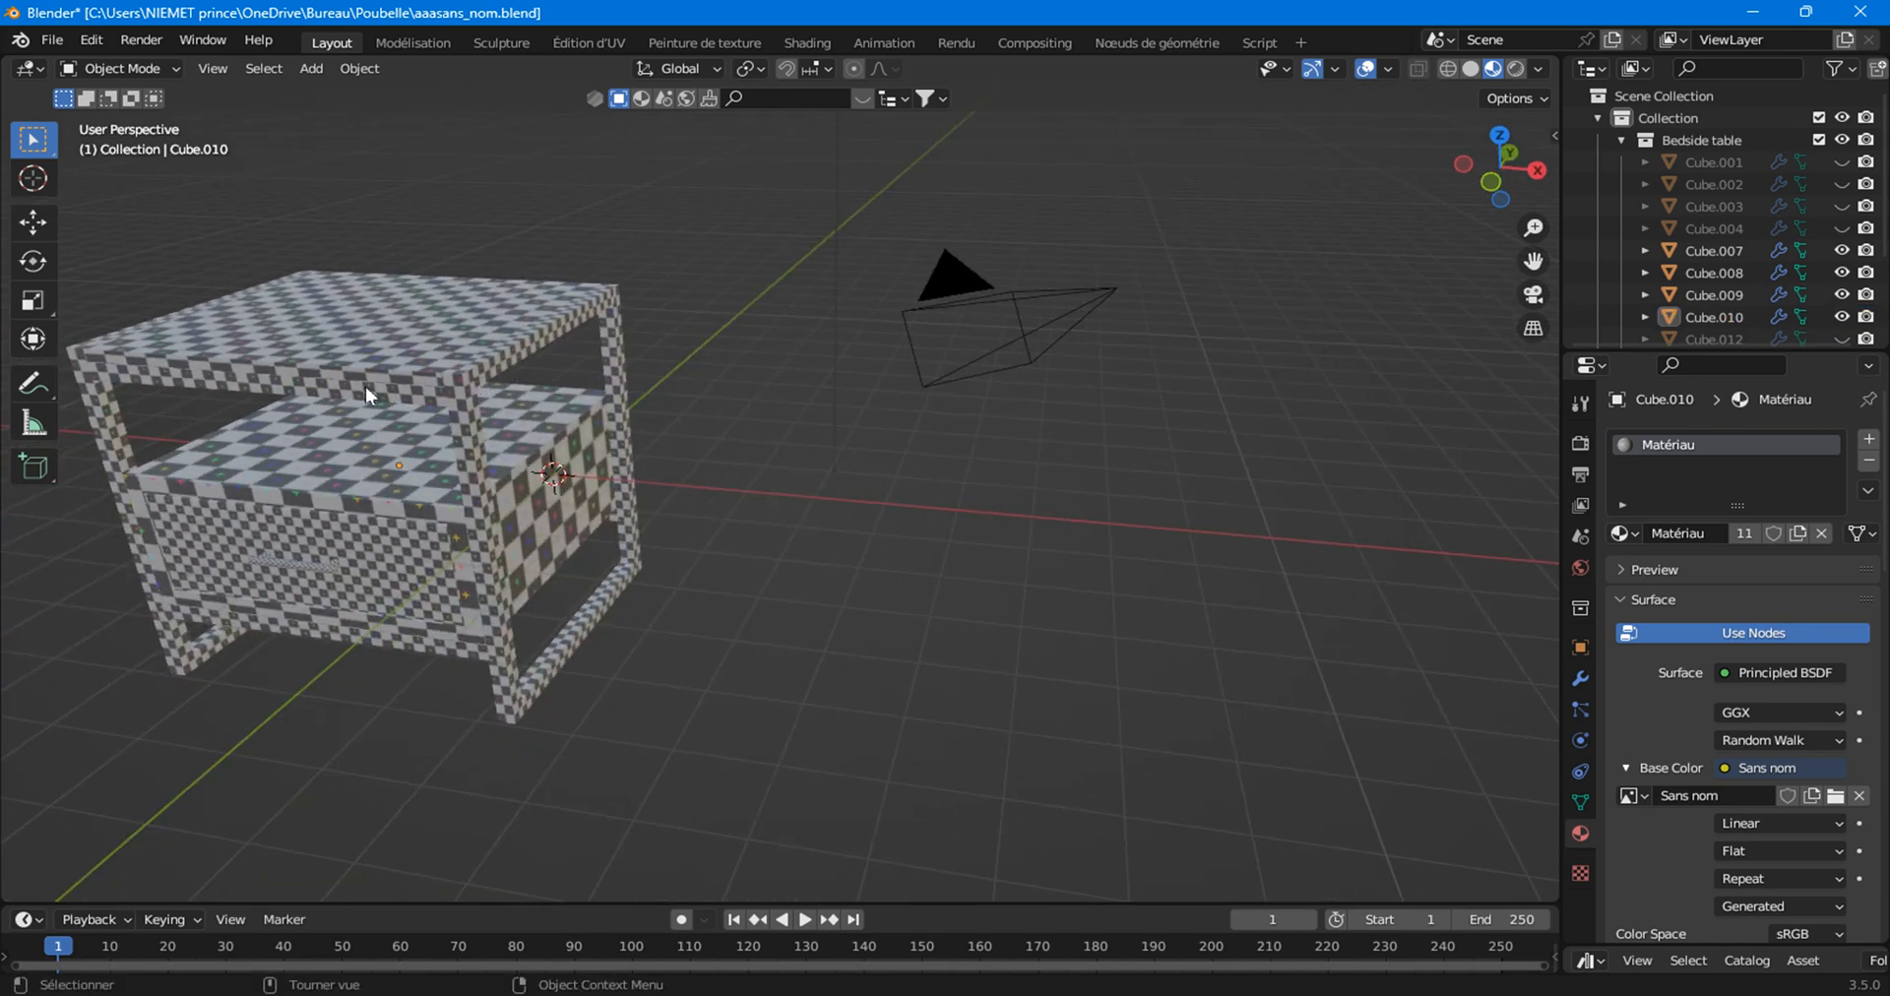
pyautogui.click(1469, 68)
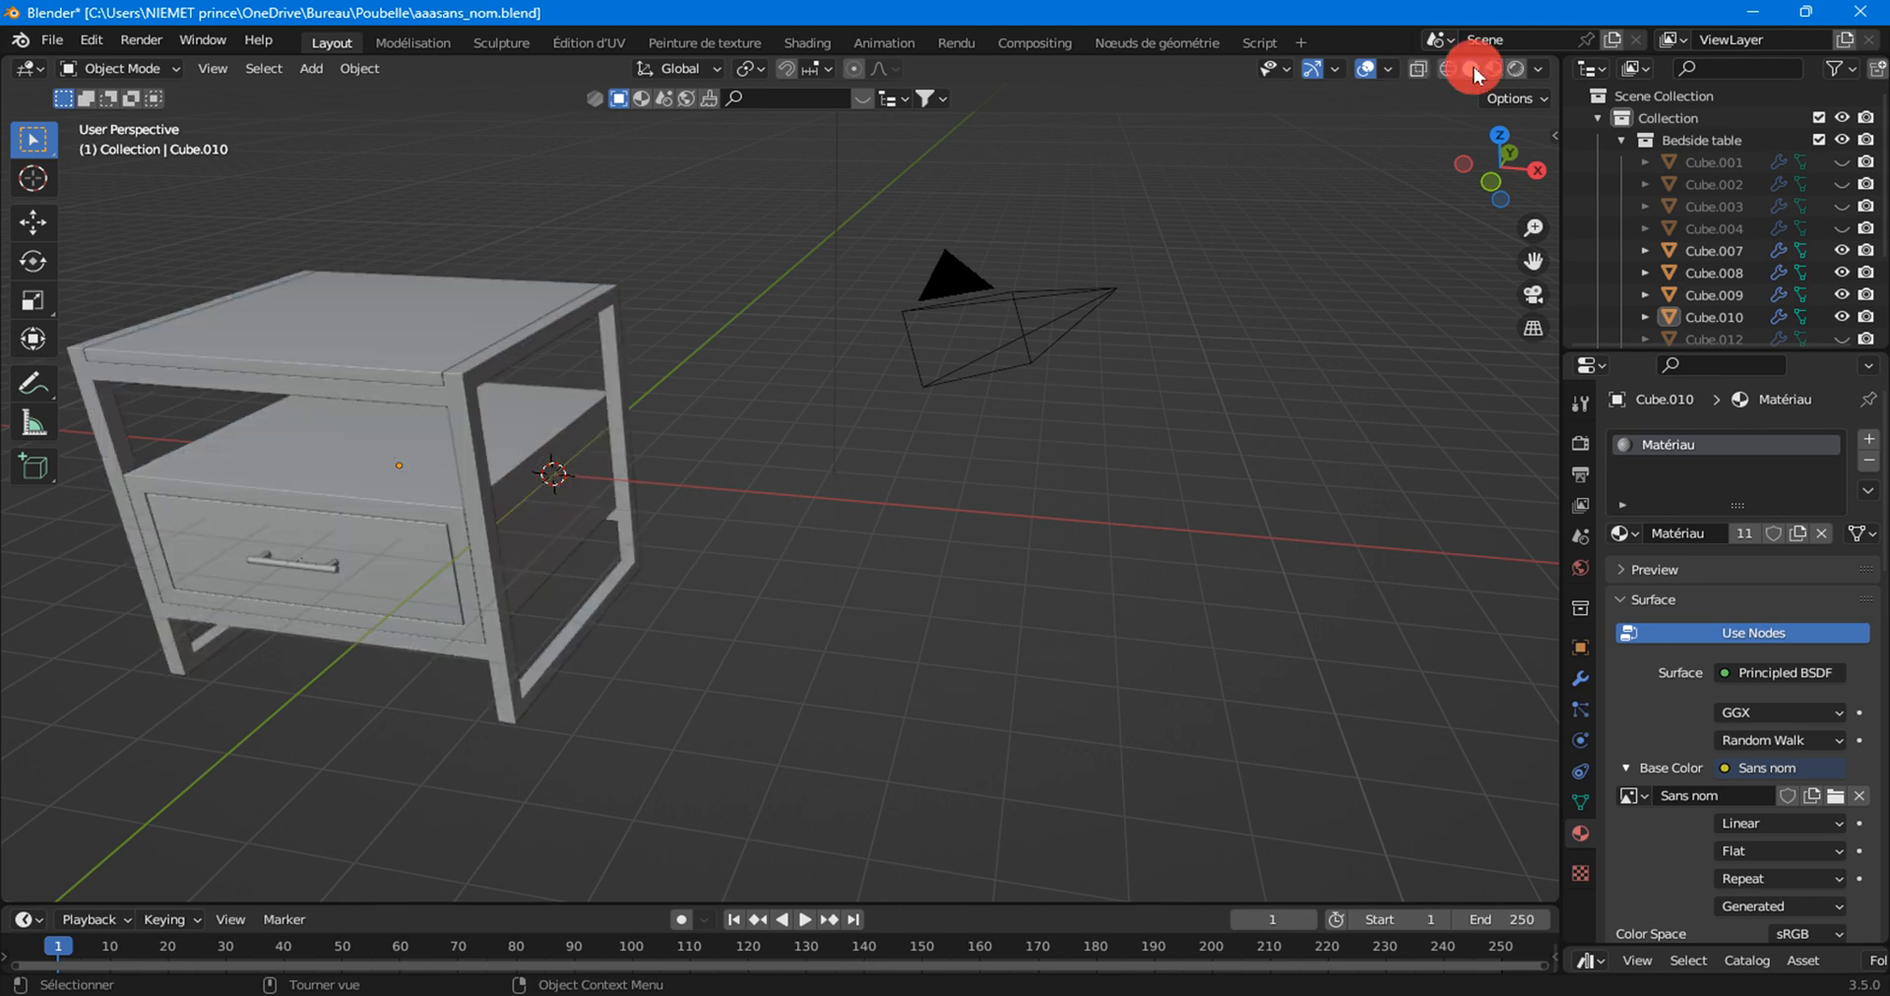
pyautogui.moveTo(1533, 264); pyautogui.dragTo(1738, 296)
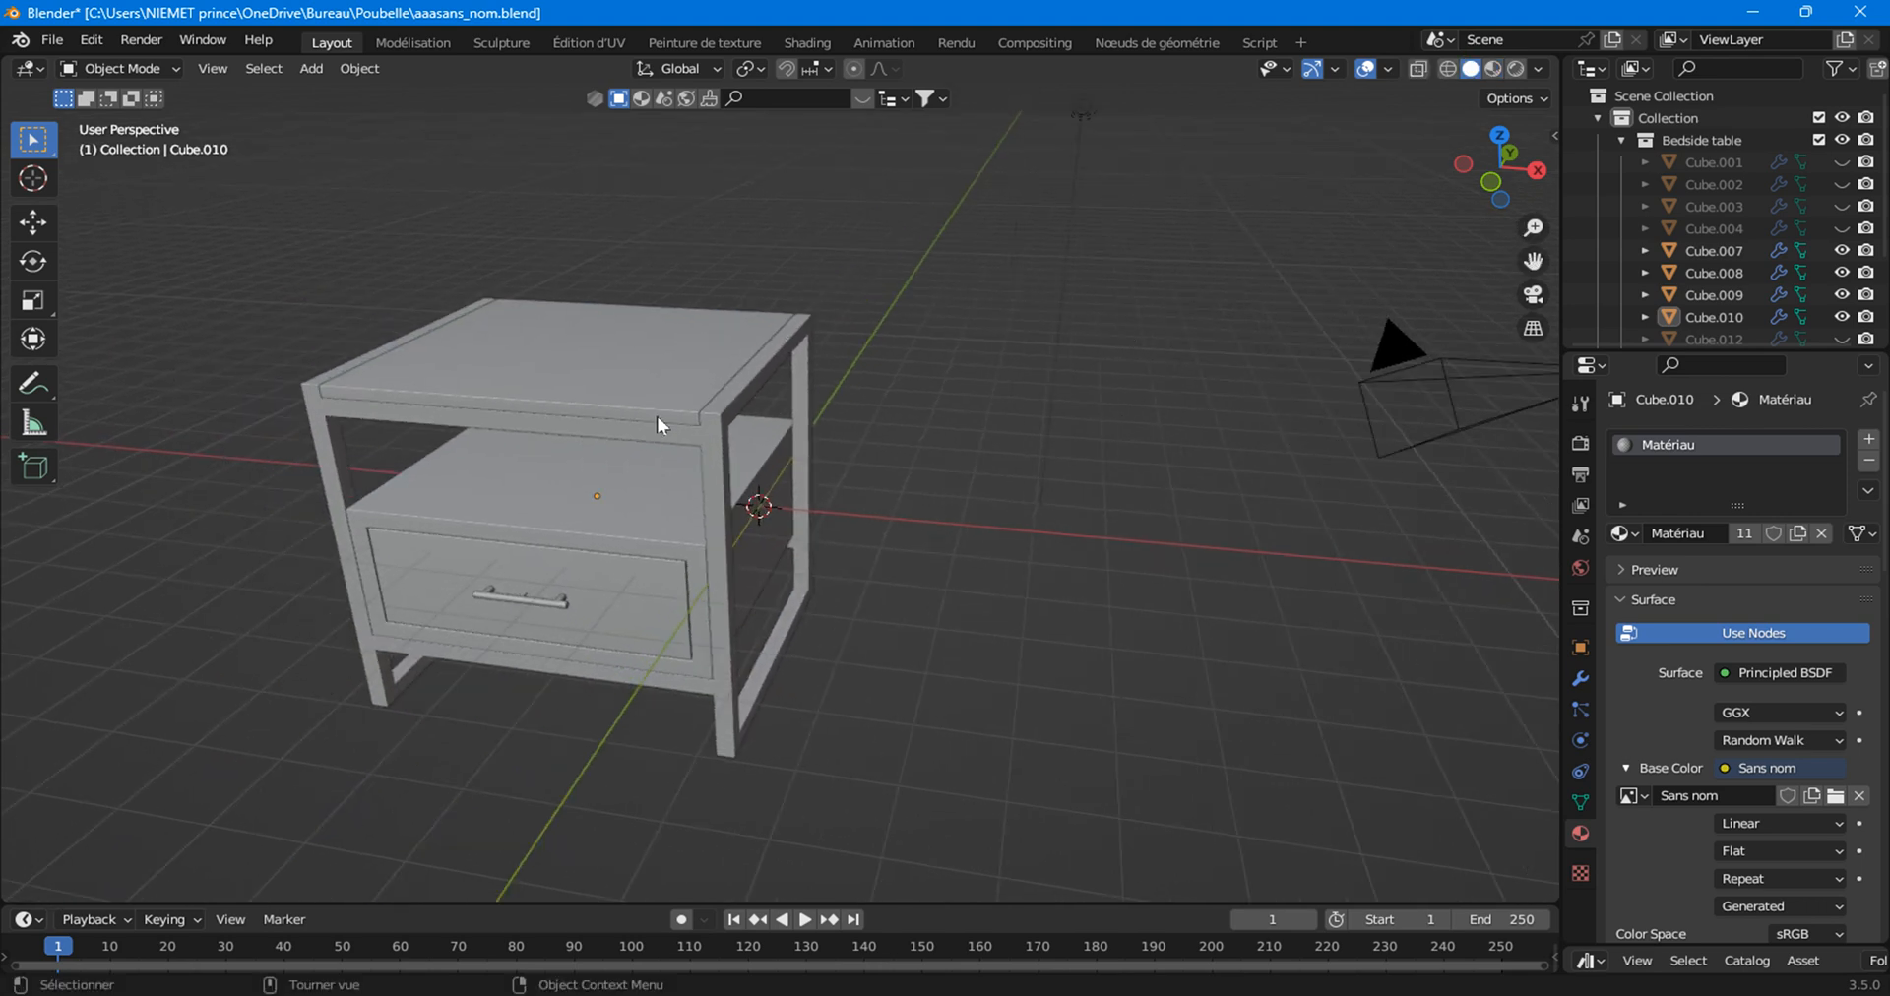
# Isolate the tabletop panel for editing in the Modélisation workspace with Material Preview shading, and examine its checker pattern.
pyautogui.click(659, 382)
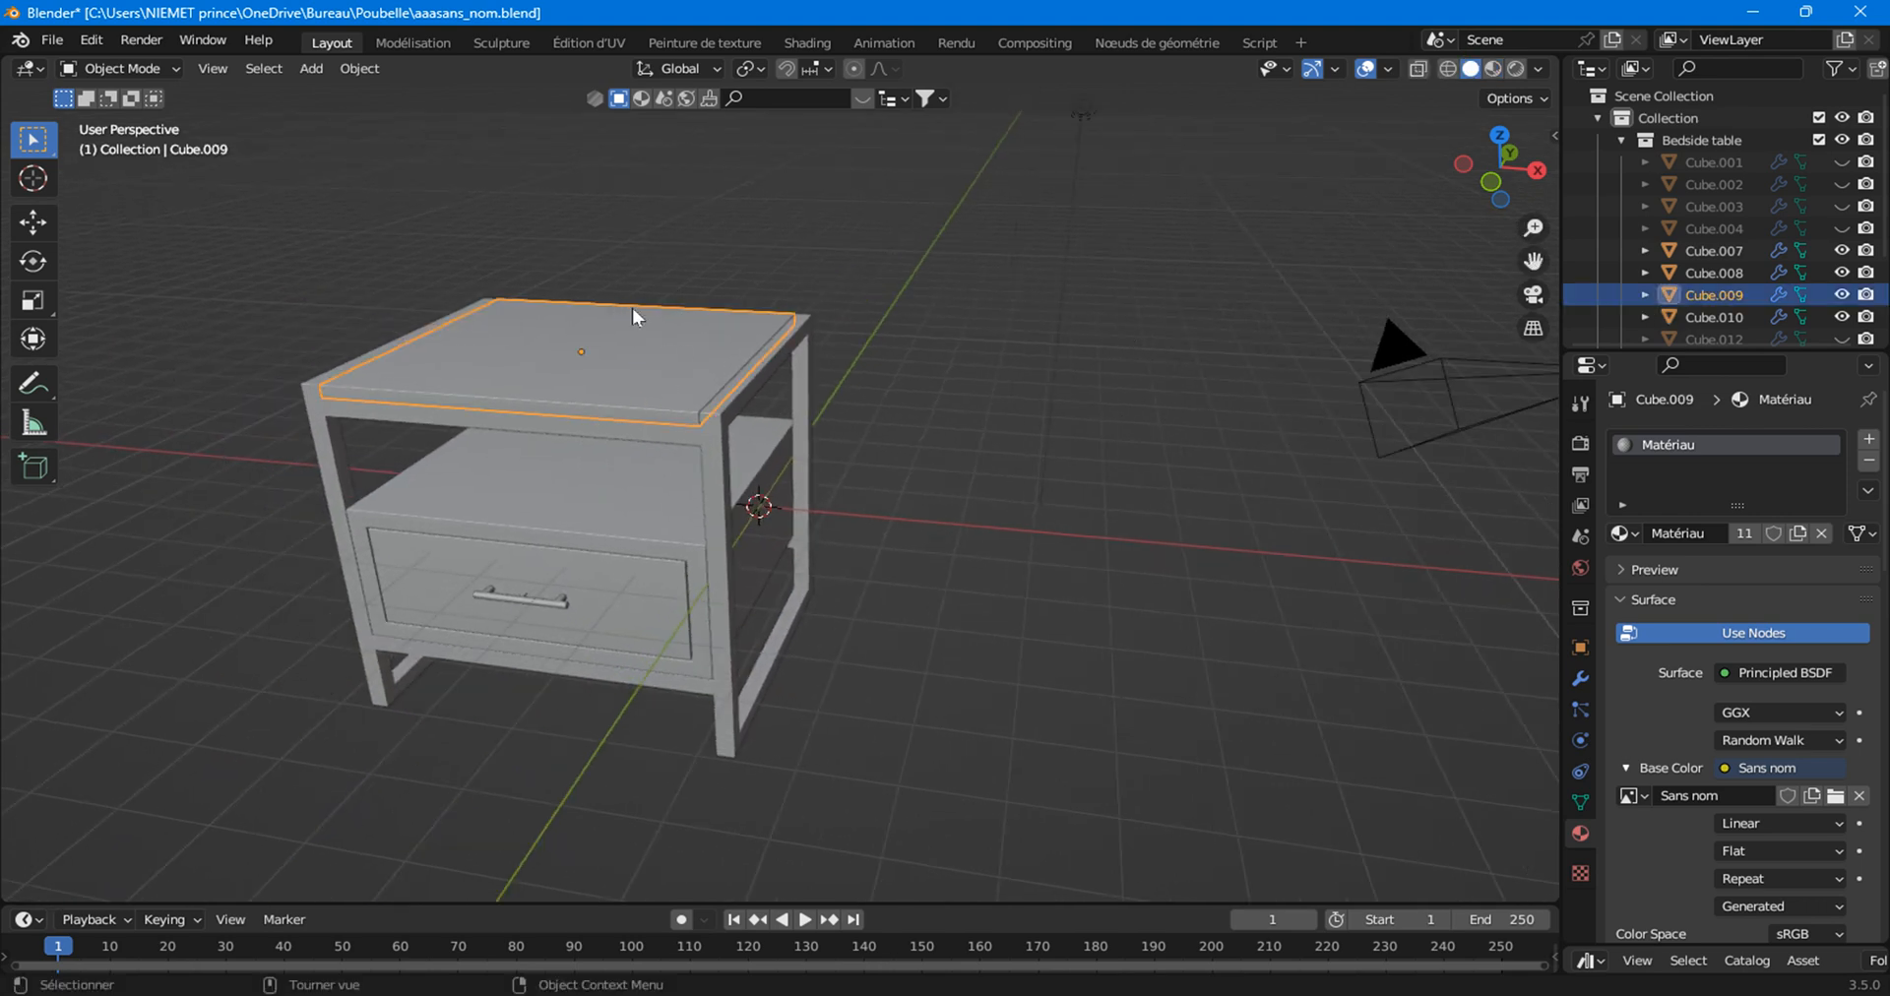
pyautogui.click(1494, 69)
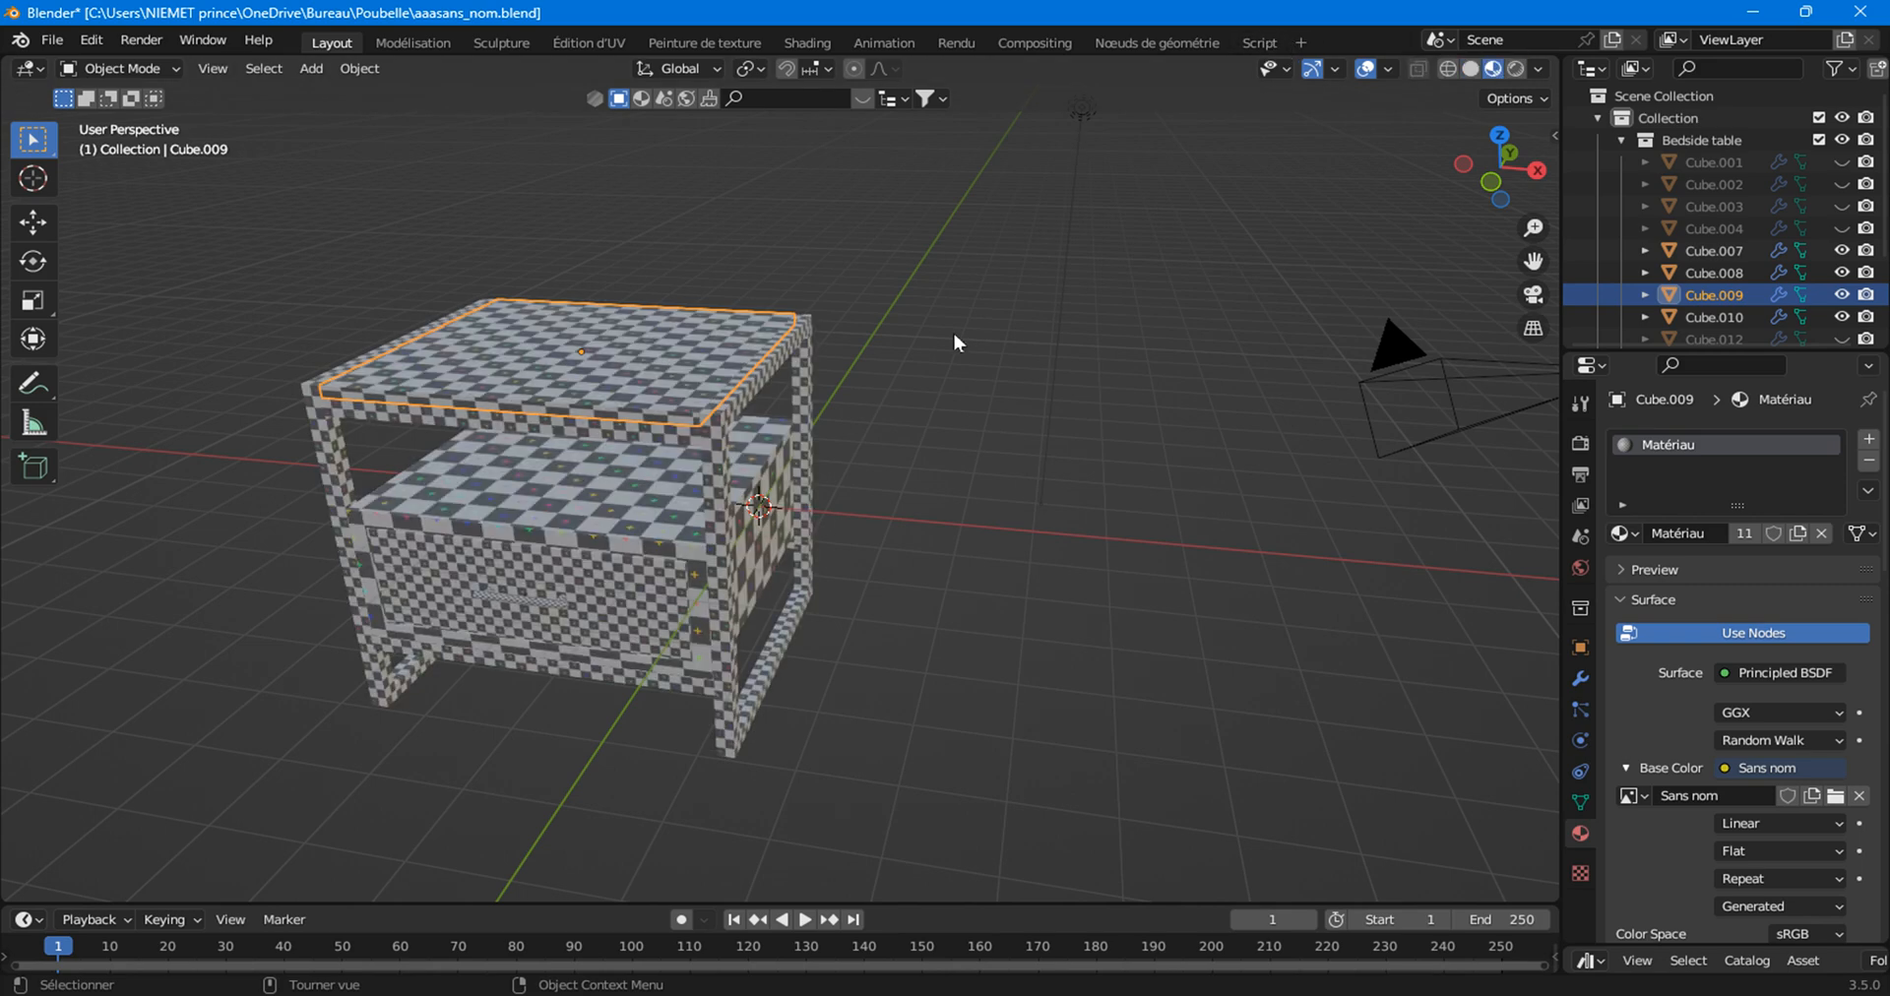
pyautogui.scroll(4, 947, 332)
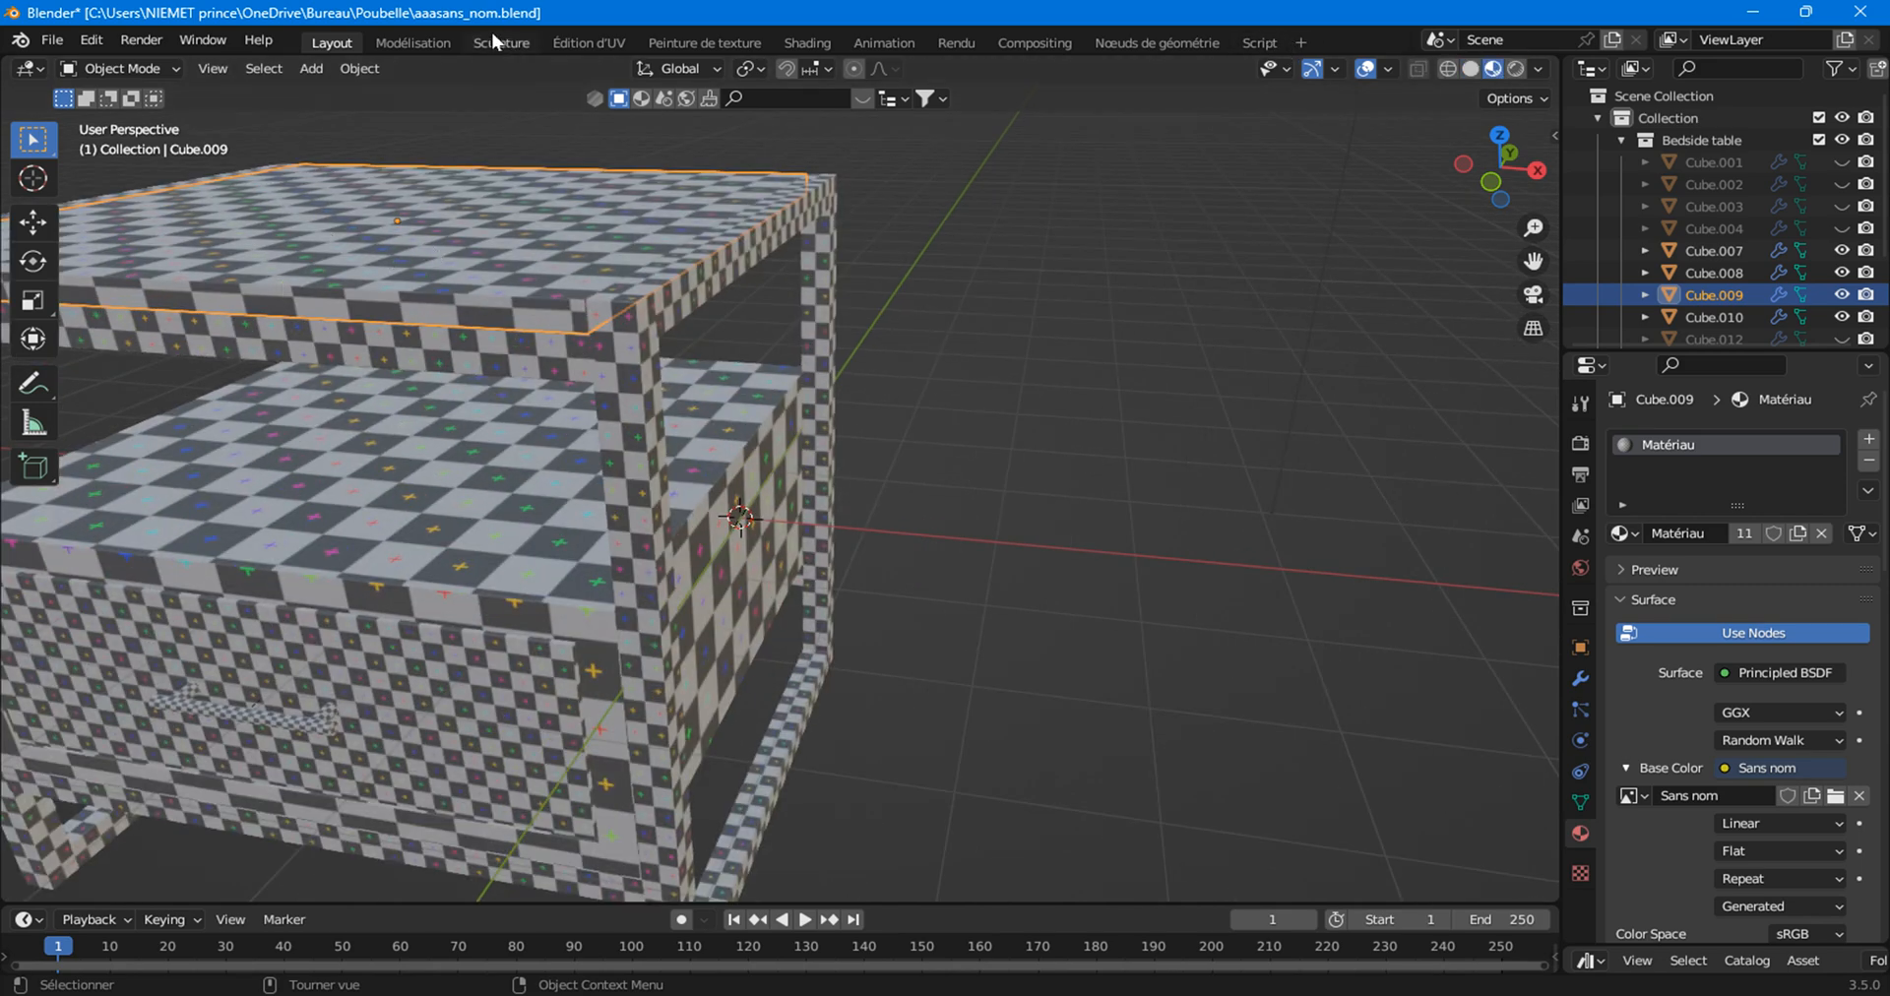
pyautogui.click(423, 43)
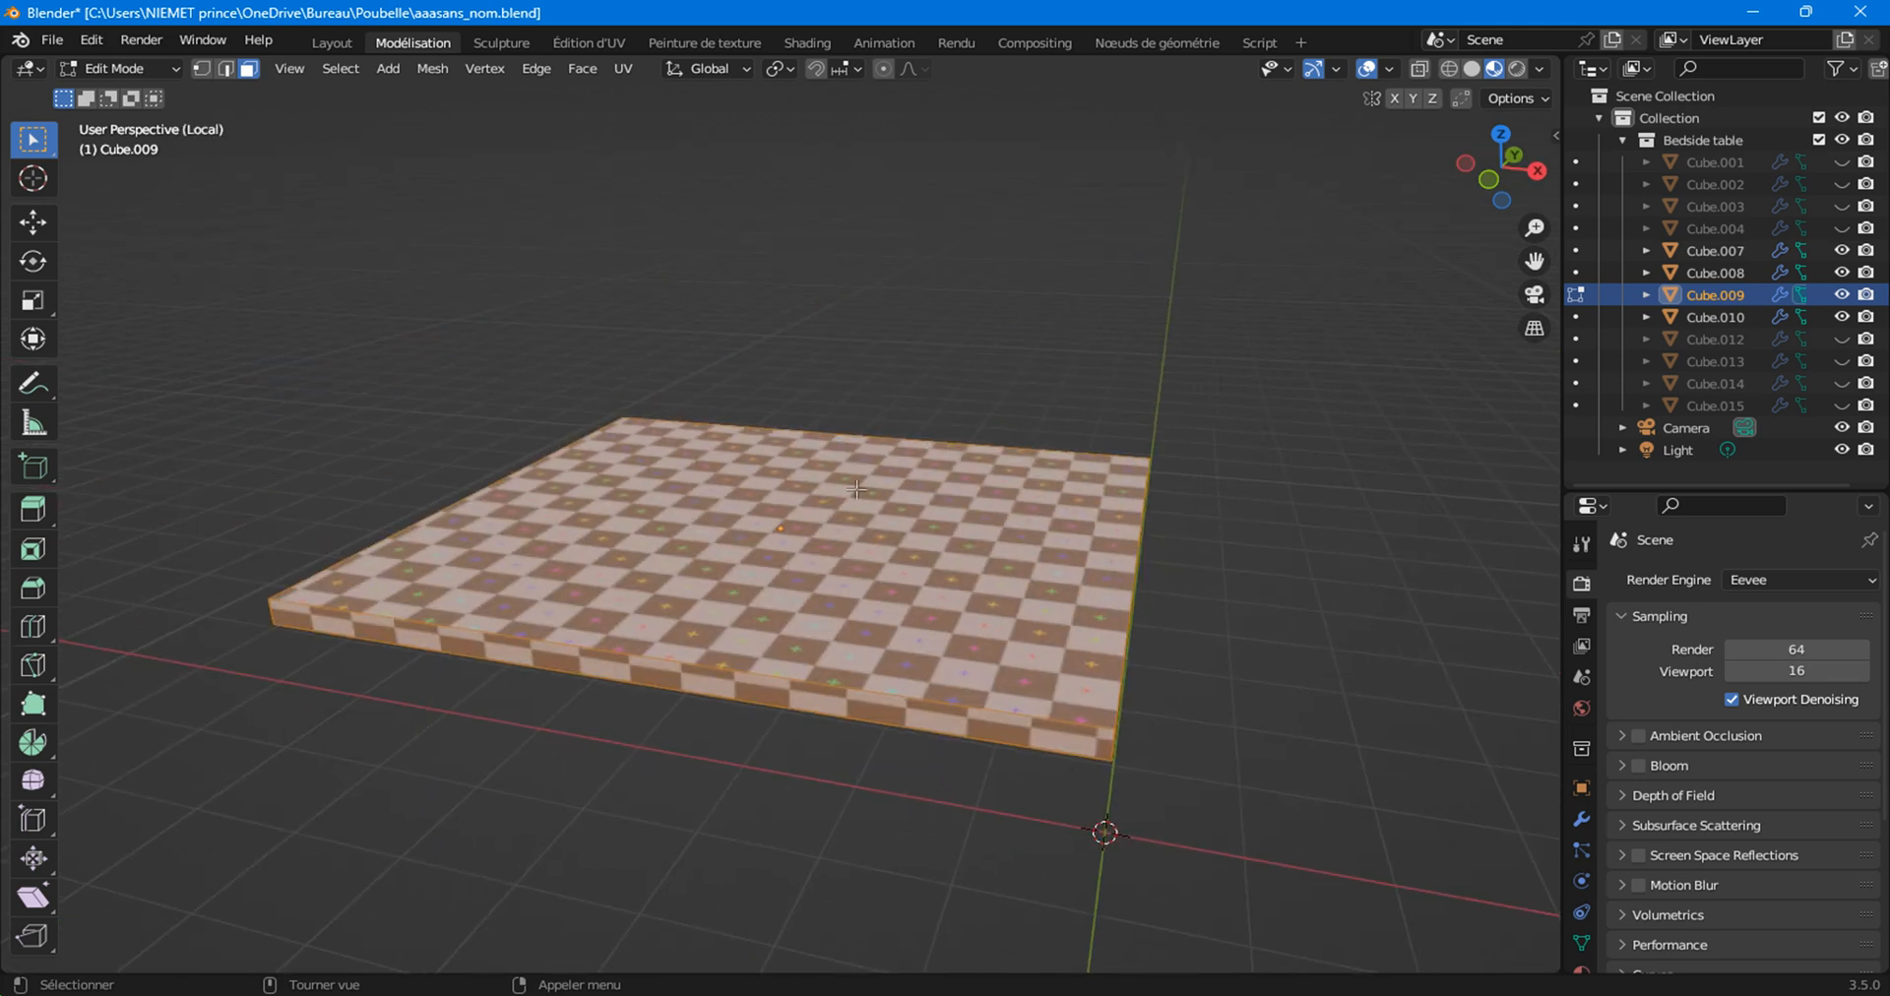
pyautogui.moveTo(857, 488); pyautogui.dragTo(974, 500, button='middle')
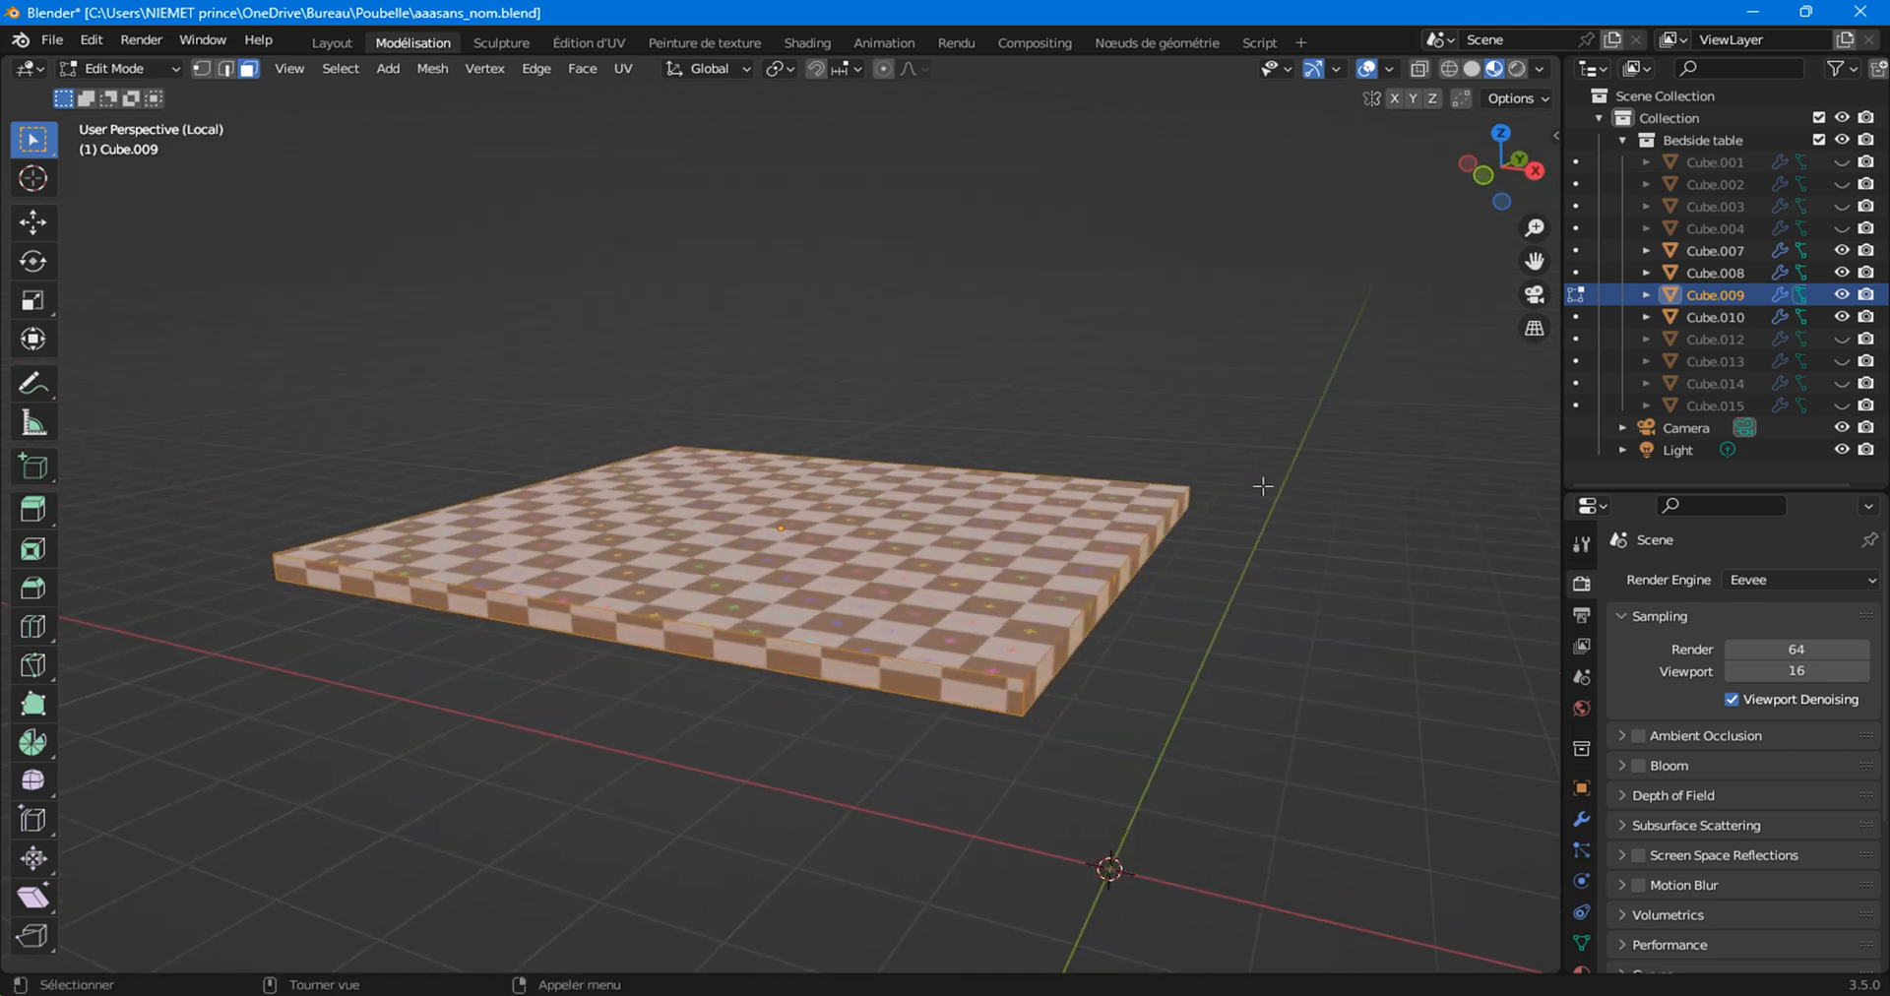
pyautogui.hotkey('alt', 'a')
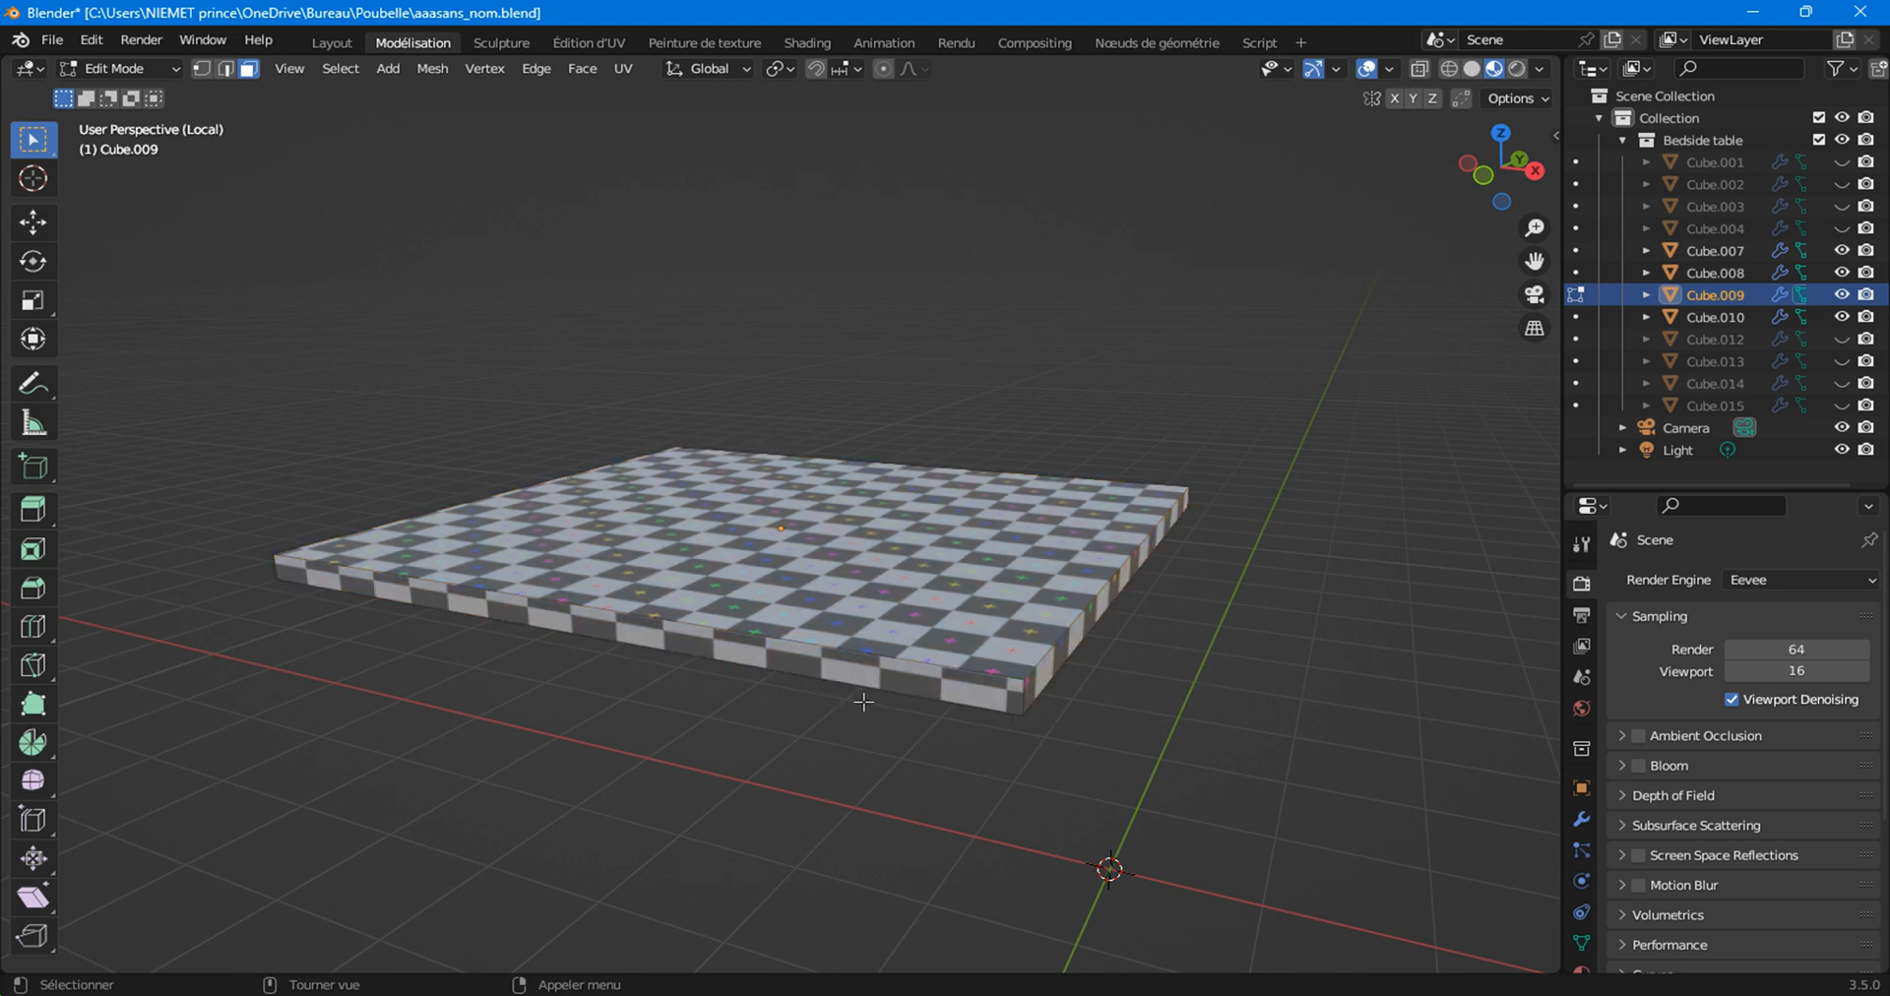
pyautogui.scroll(2, 863, 701)
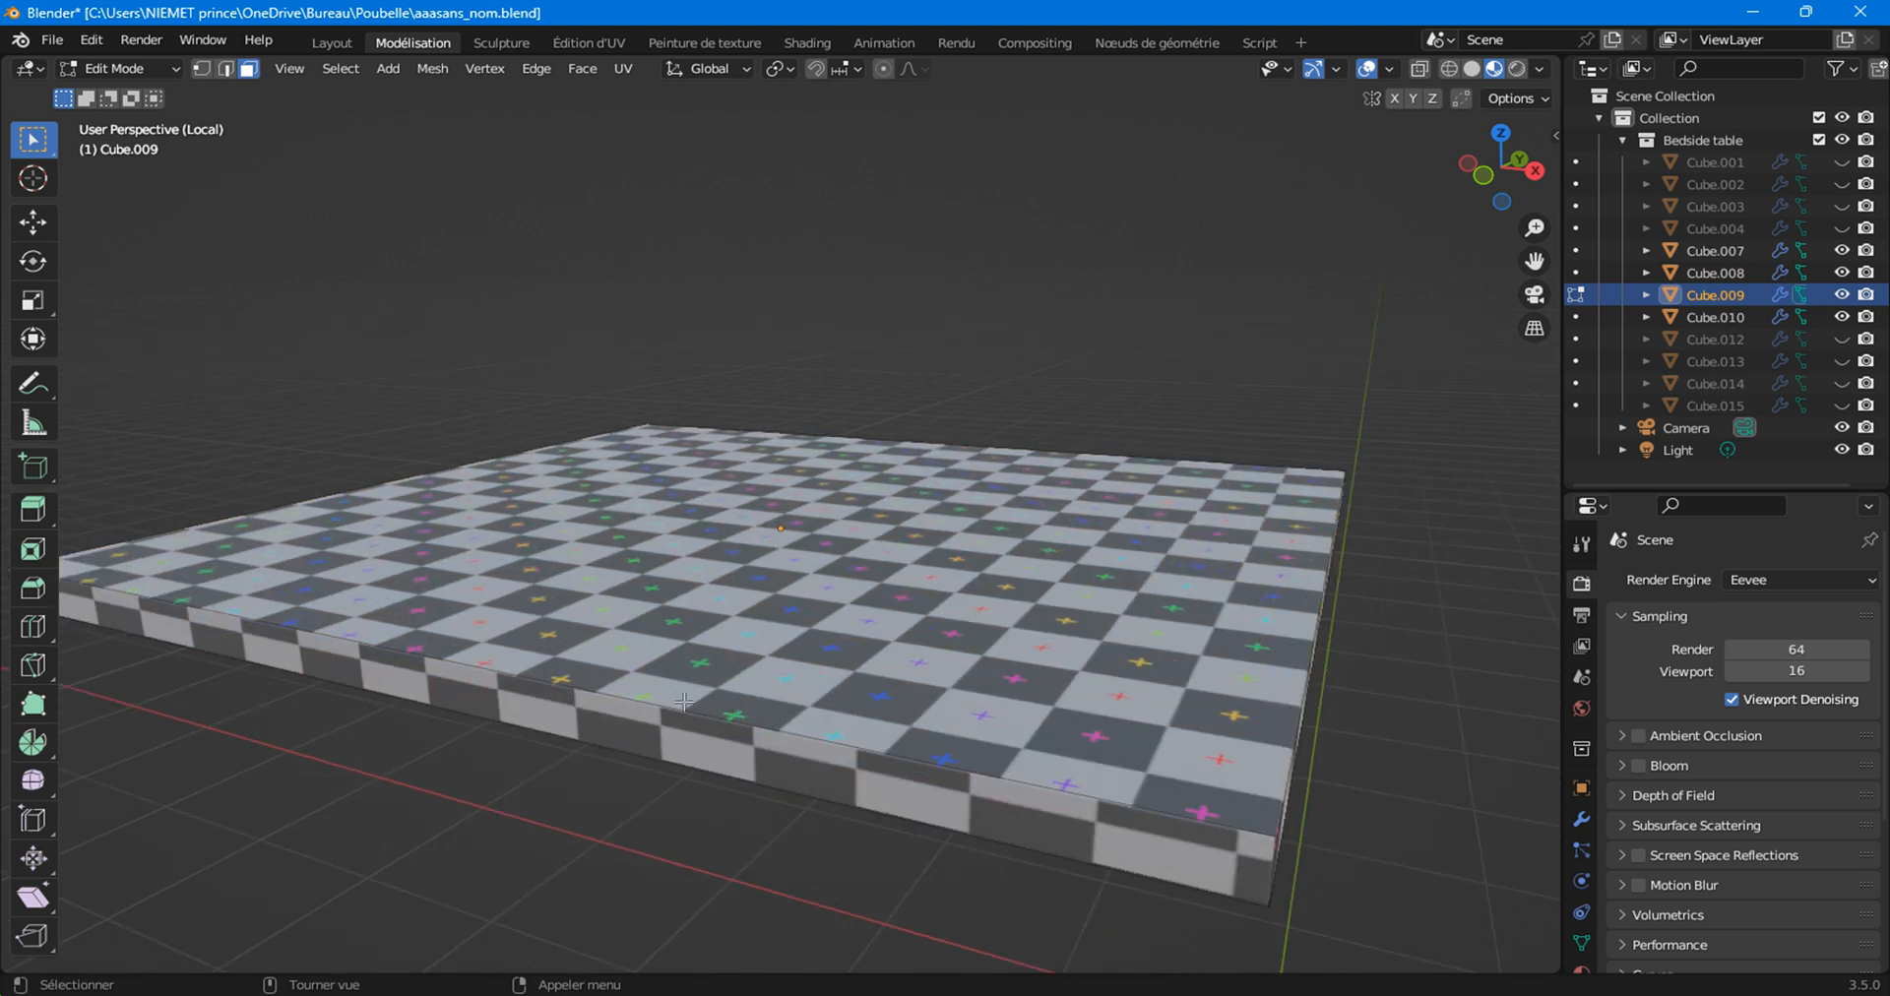
pyautogui.scroll(-3, 764, 692)
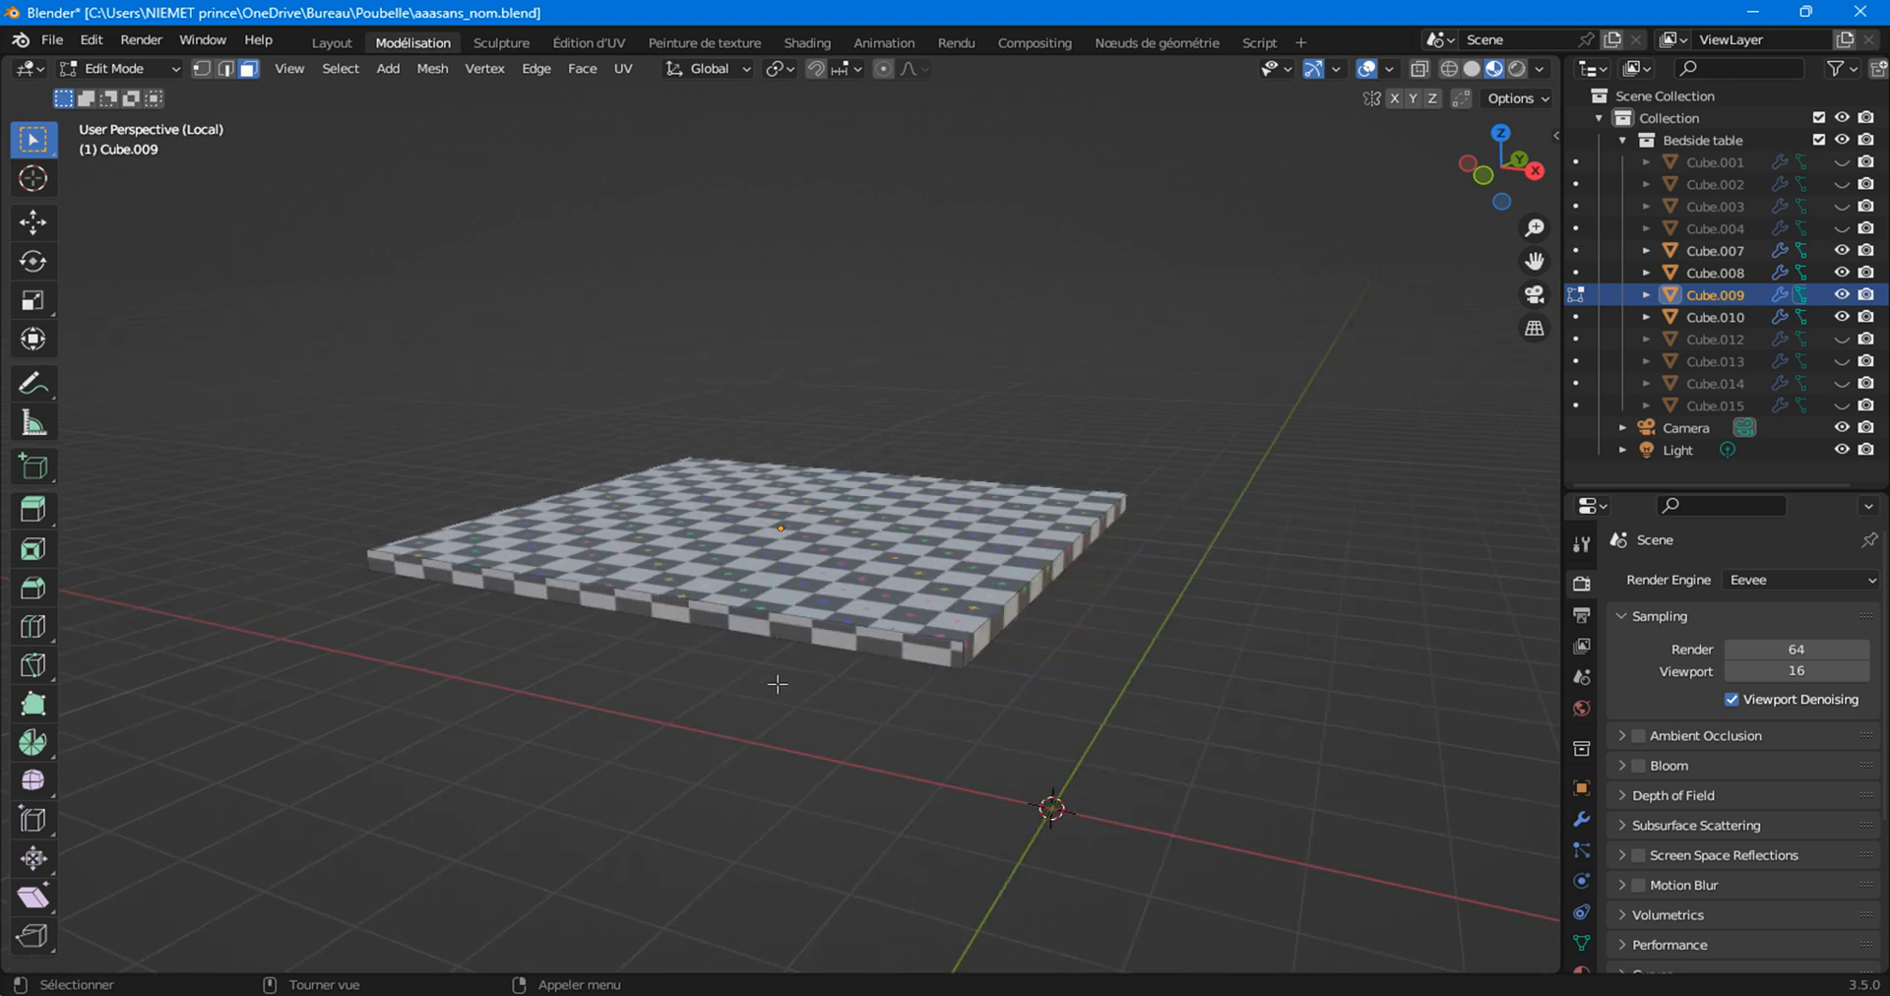
# Unwrap all faces of the tabletop panel with Cube Projection, and return to the whole table in Object Mode.
pyautogui.press('a')
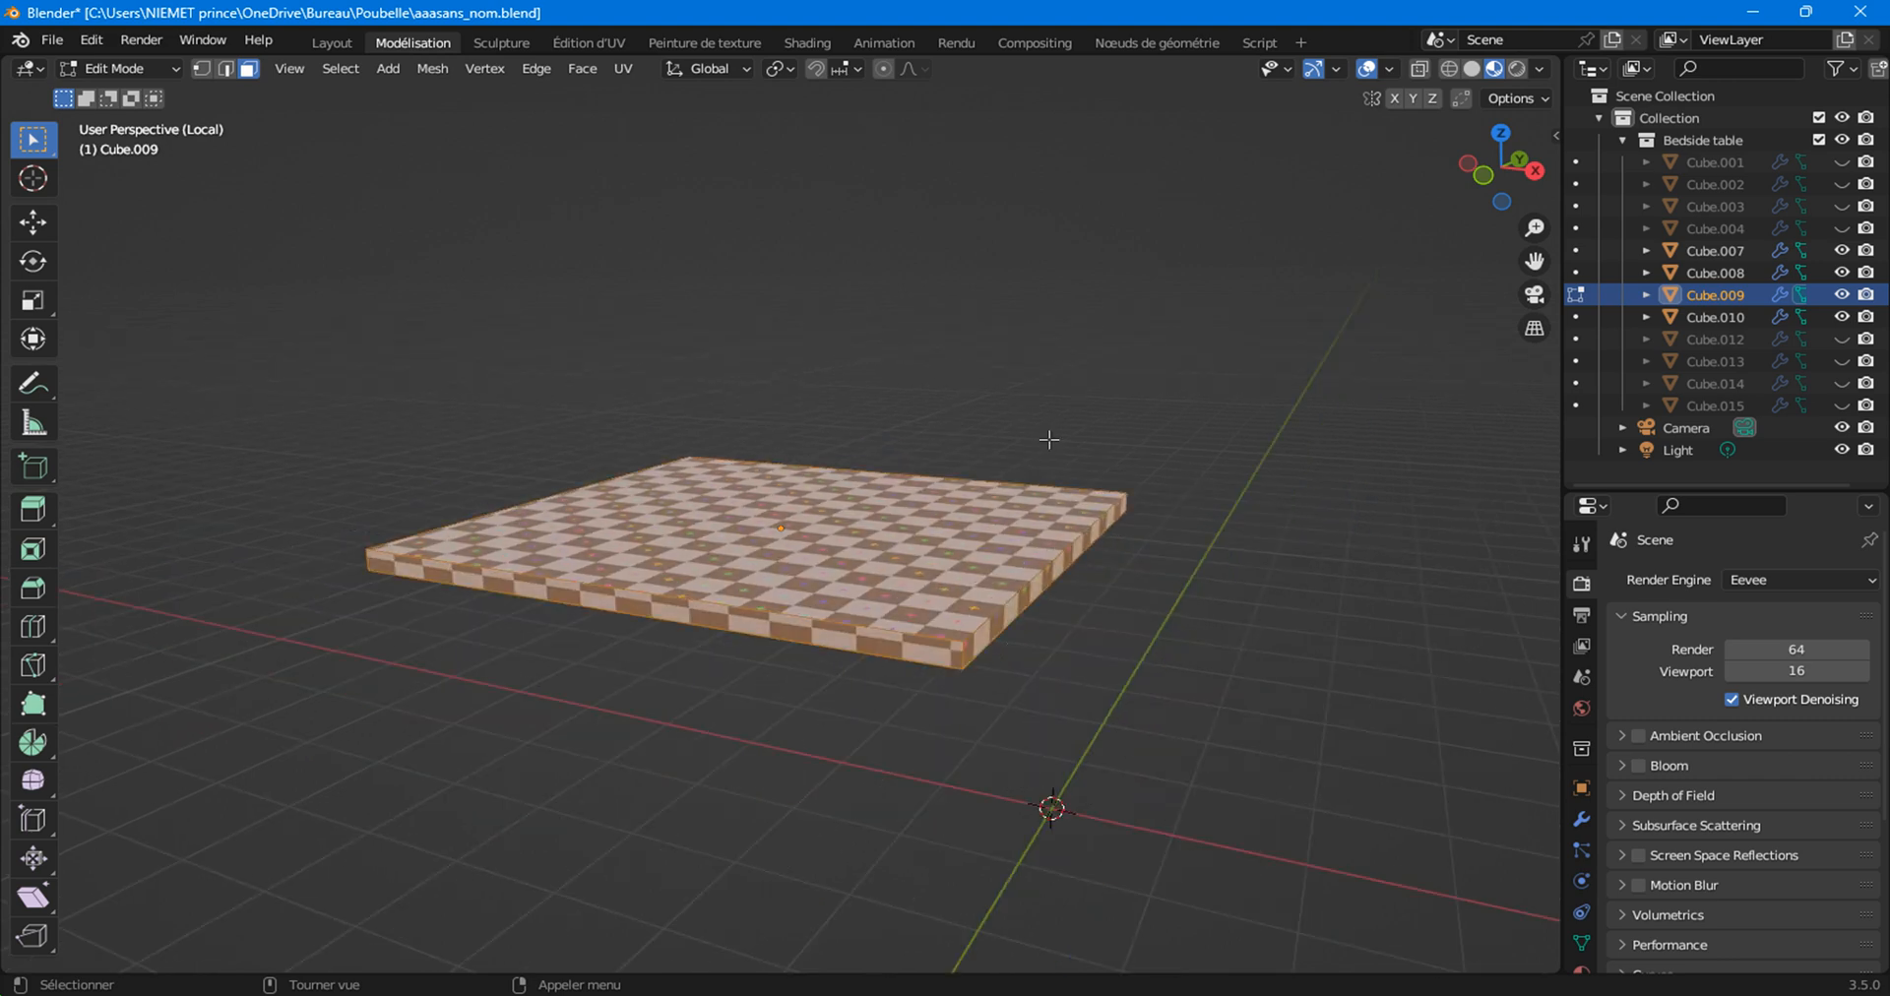
pyautogui.click(623, 68)
pyautogui.click(654, 202)
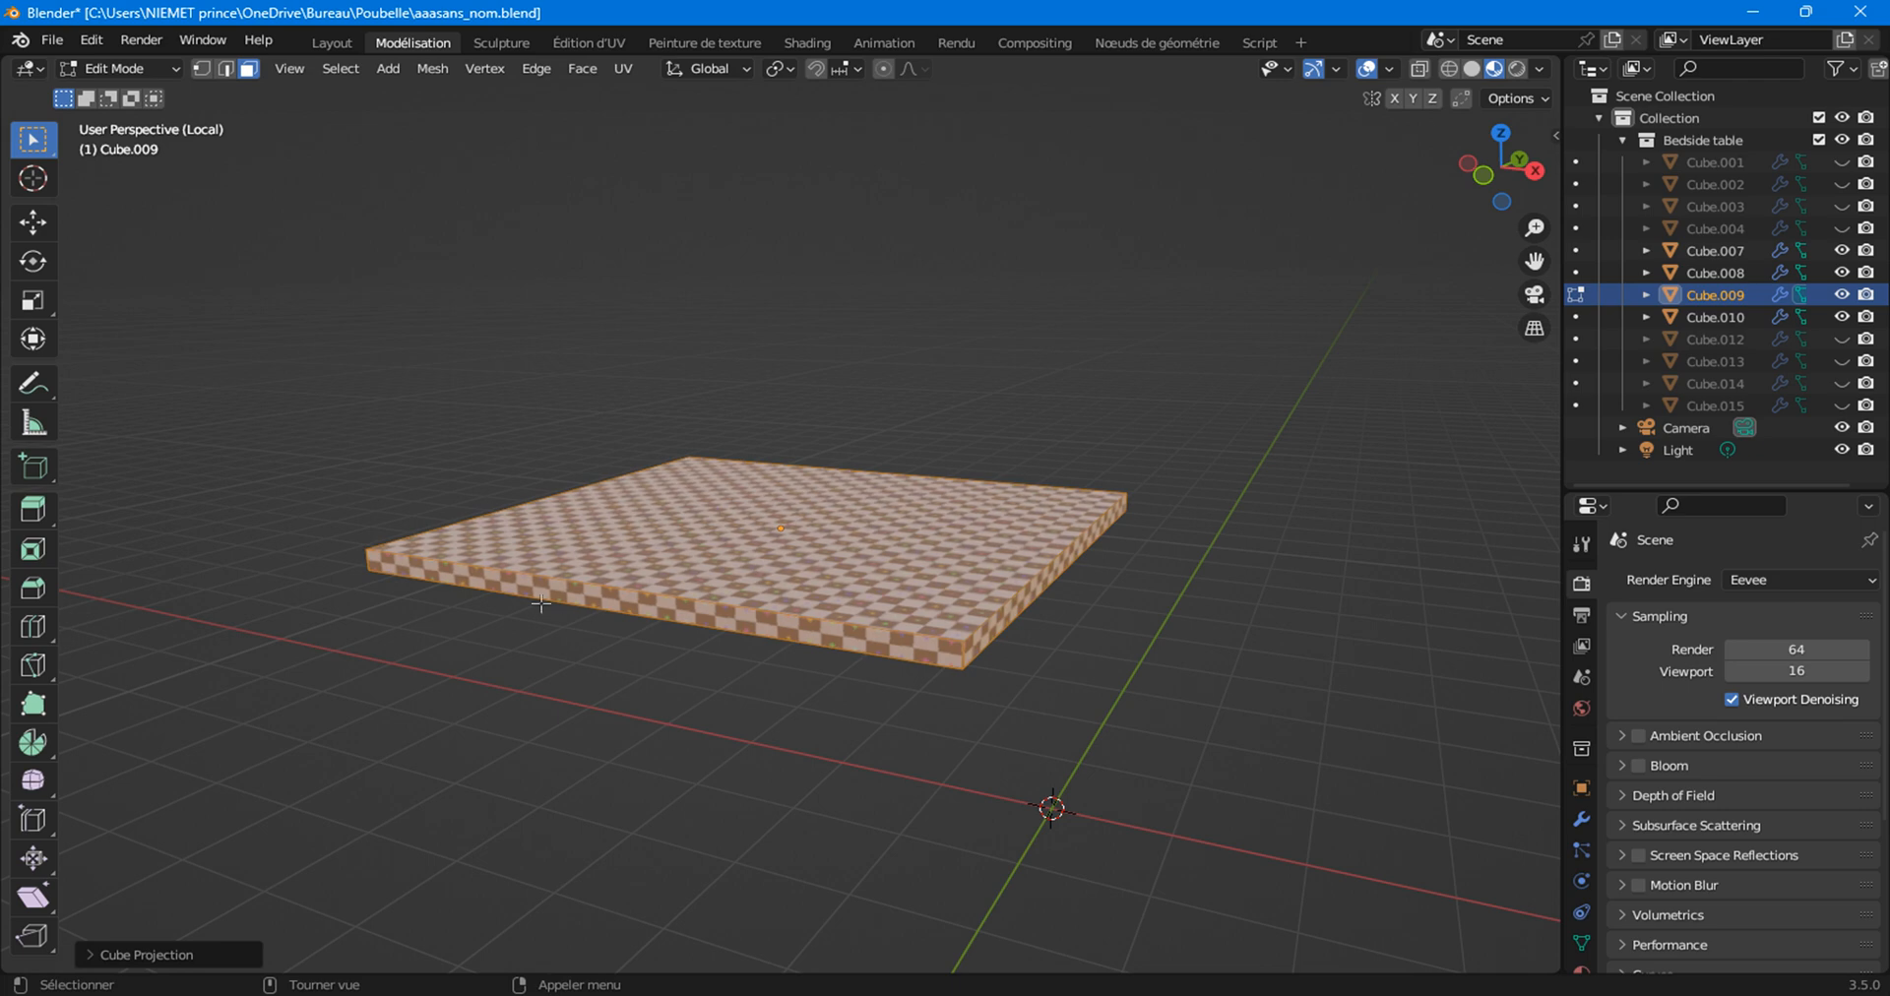
pyautogui.scroll(3, 540, 602)
pyautogui.moveTo(1109, 589)
pyautogui.mouseDown(button='middle')
pyautogui.moveTo(1225, 516)
pyautogui.moveTo(1138, 598)
pyautogui.mouseUp(button='middle')
pyautogui.scroll(-5, 1073, 603)
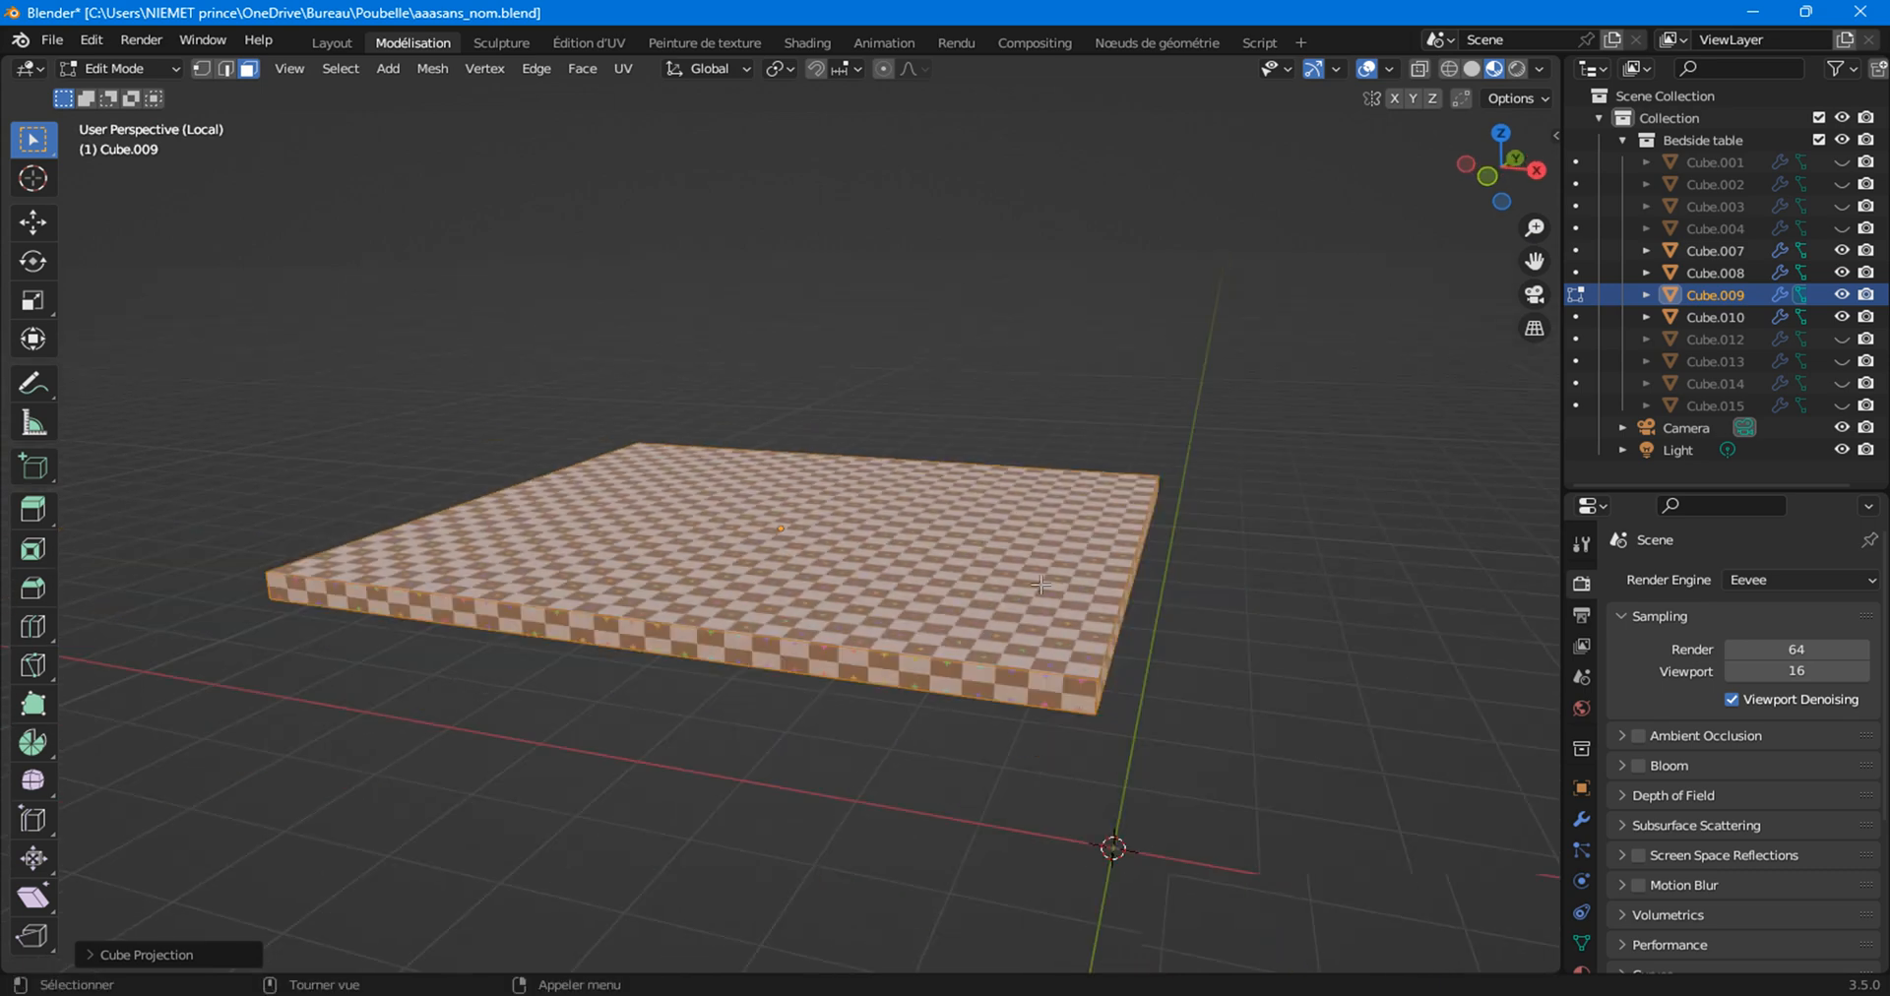
pyautogui.press('Tab')
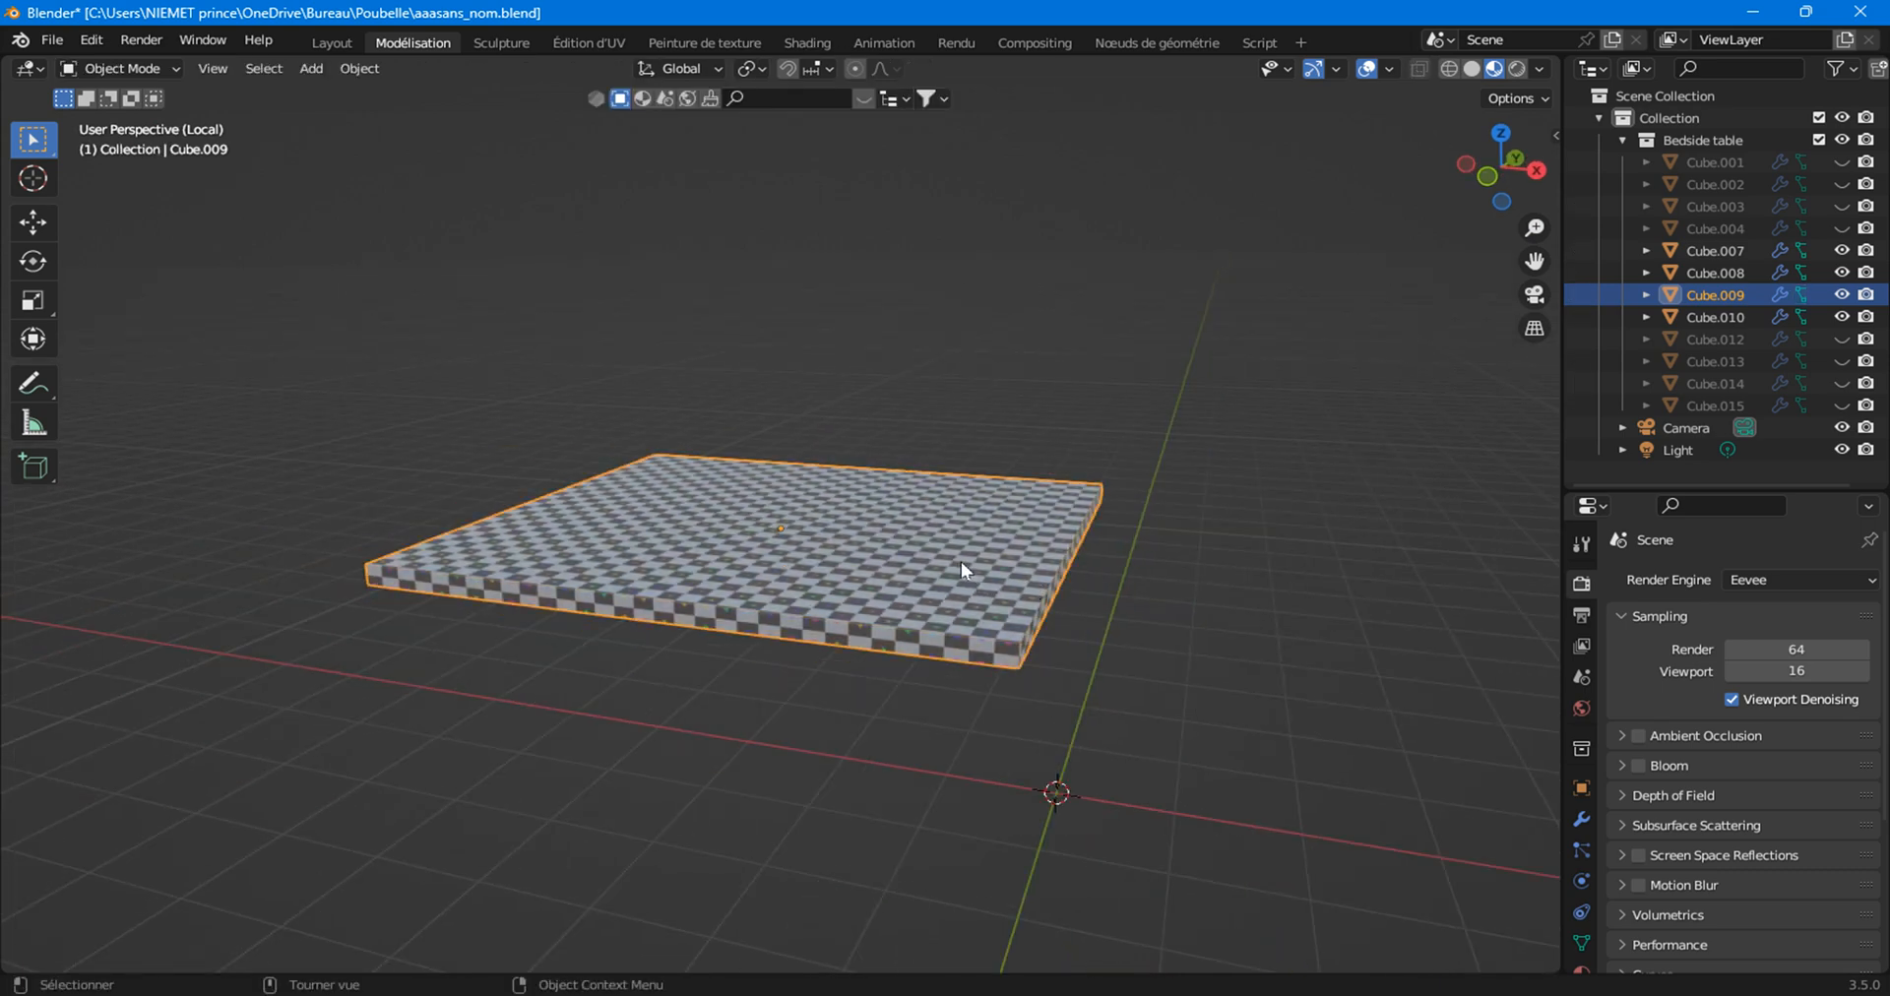
pyautogui.press('KP_Divide')
pyautogui.click(1099, 397)
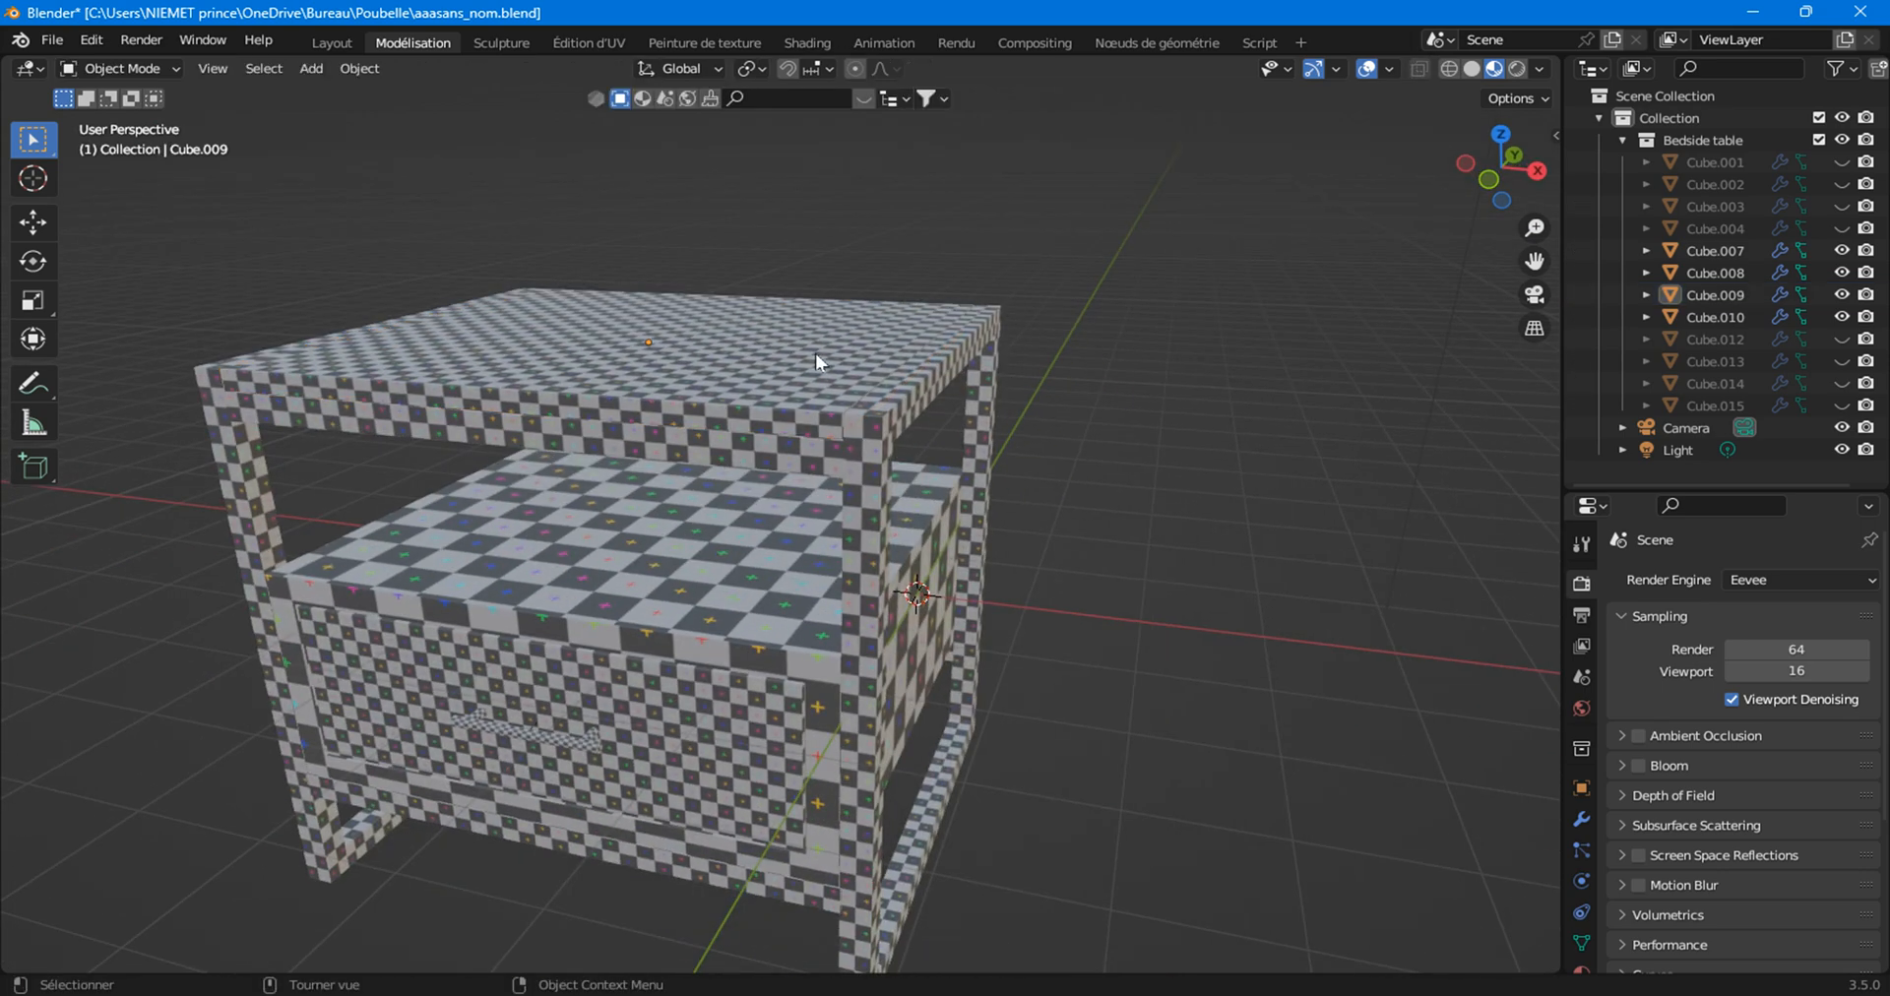
# Isolate the box-shaped drawer housing in Edit Mode and clear its face selection.
pyautogui.moveTo(910, 652); pyautogui.dragTo(665, 453, button='middle')
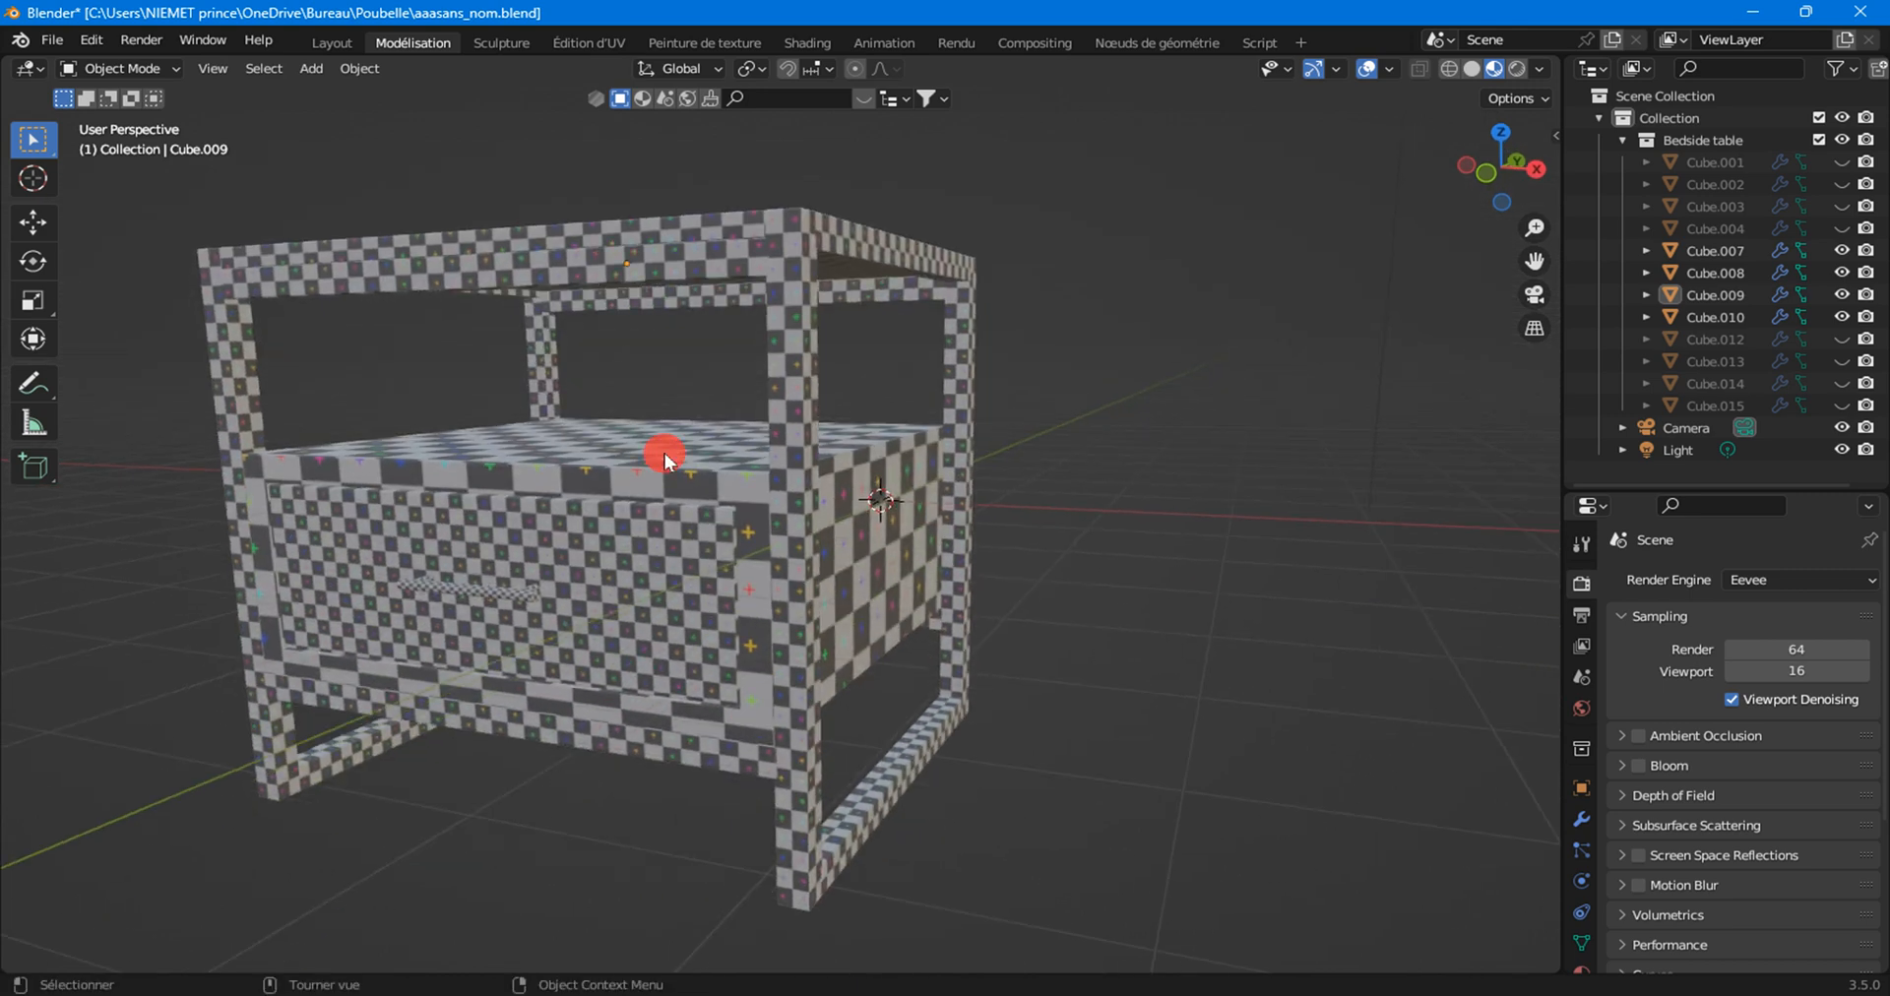
pyautogui.click(667, 453)
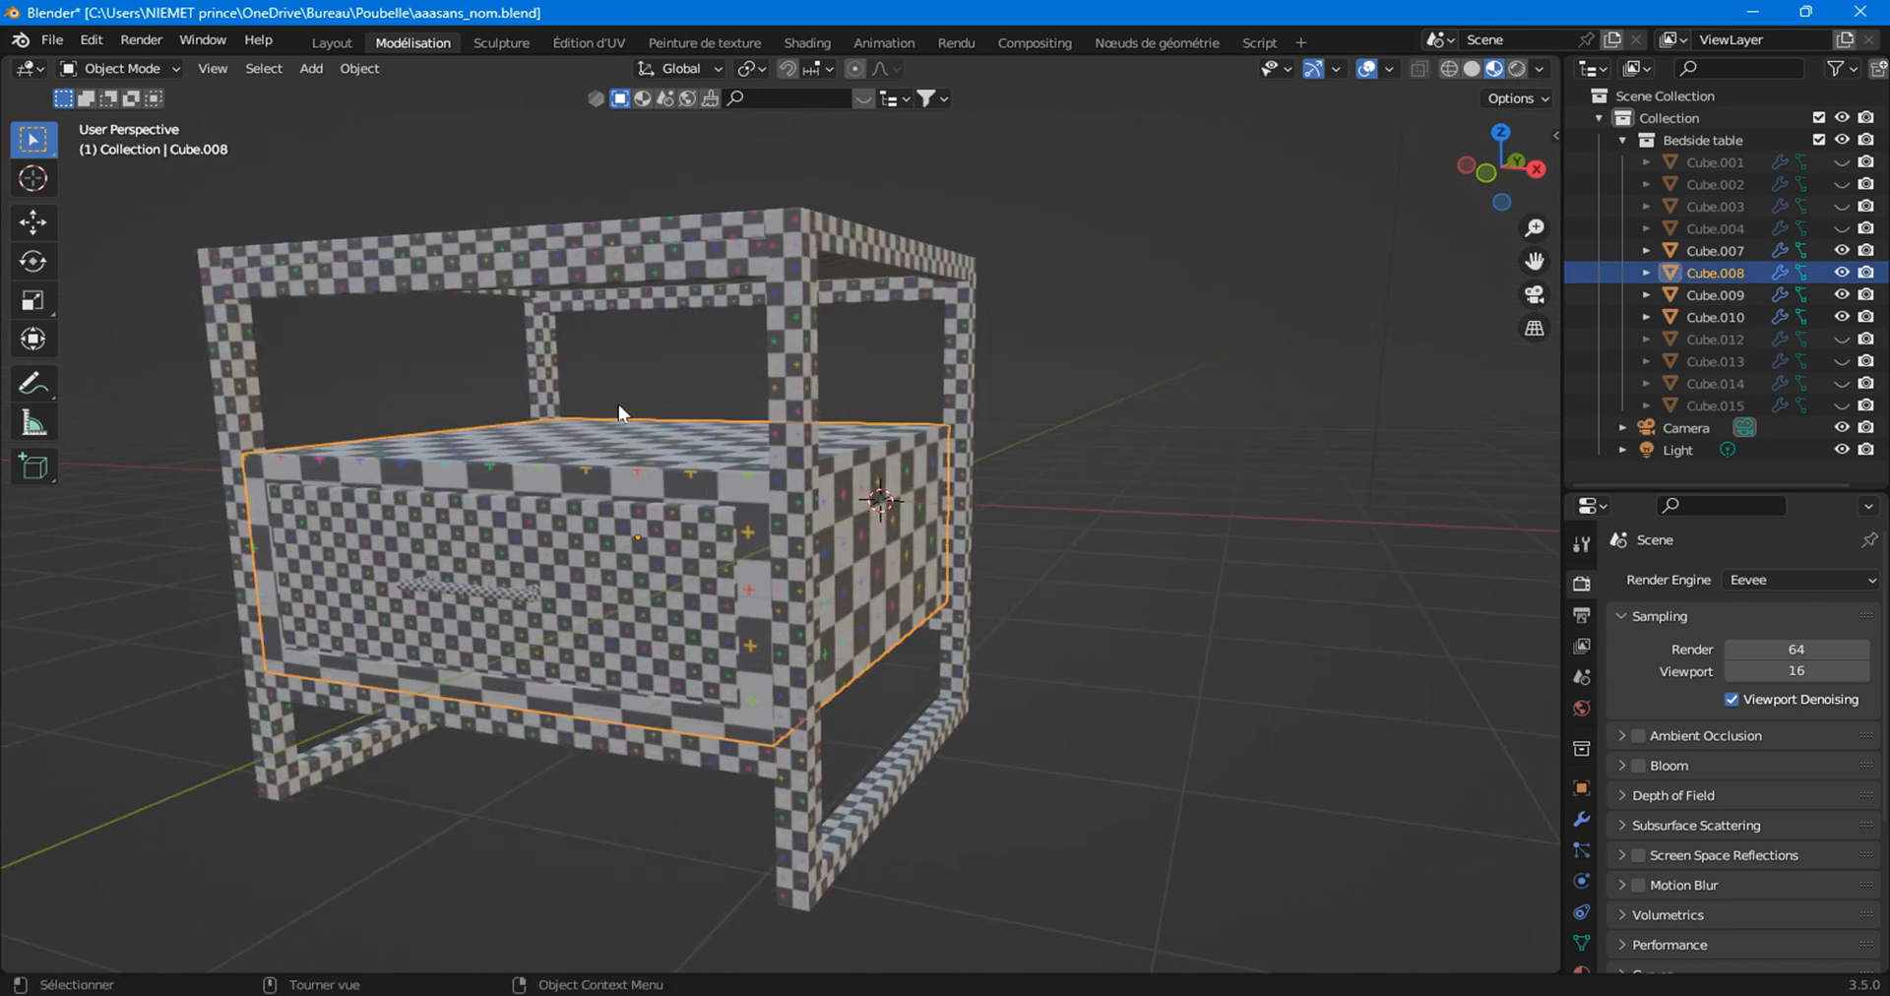
pyautogui.press('Tab')
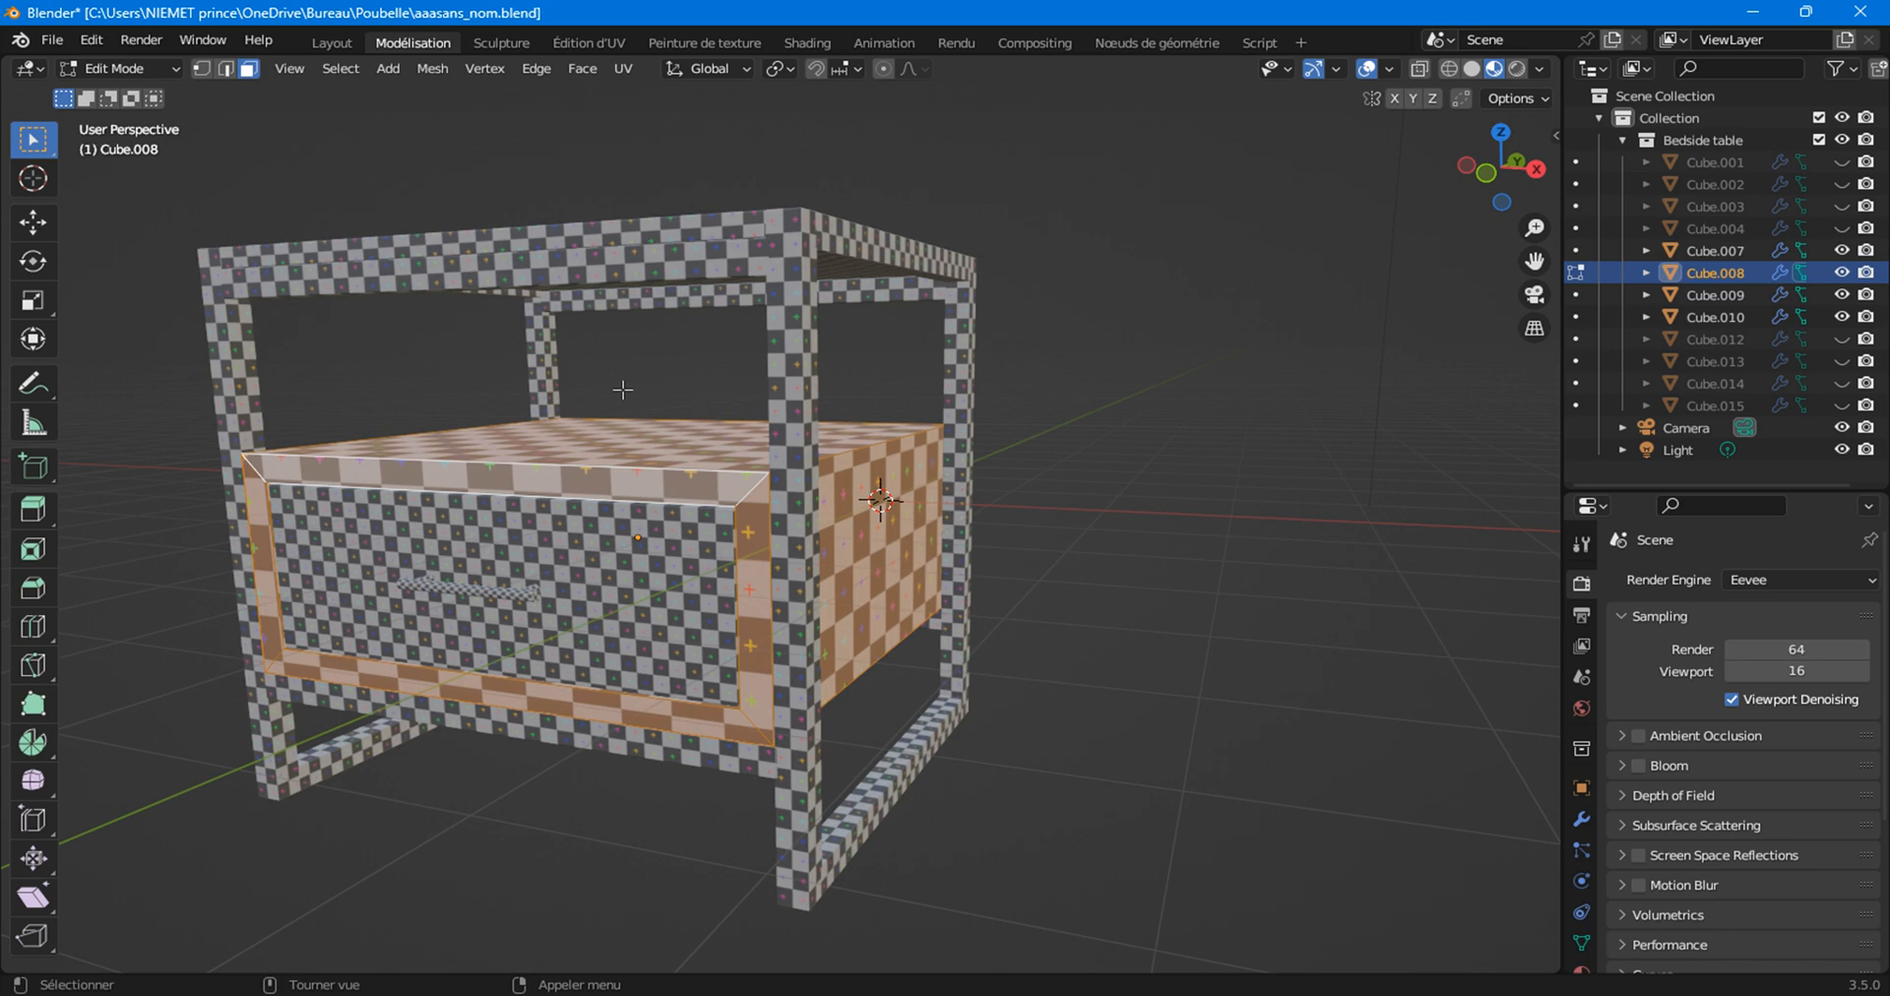
pyautogui.press('KP_Divide')
pyautogui.click(1186, 435)
pyautogui.moveTo(921, 647); pyautogui.dragTo(614, 630, button='middle')
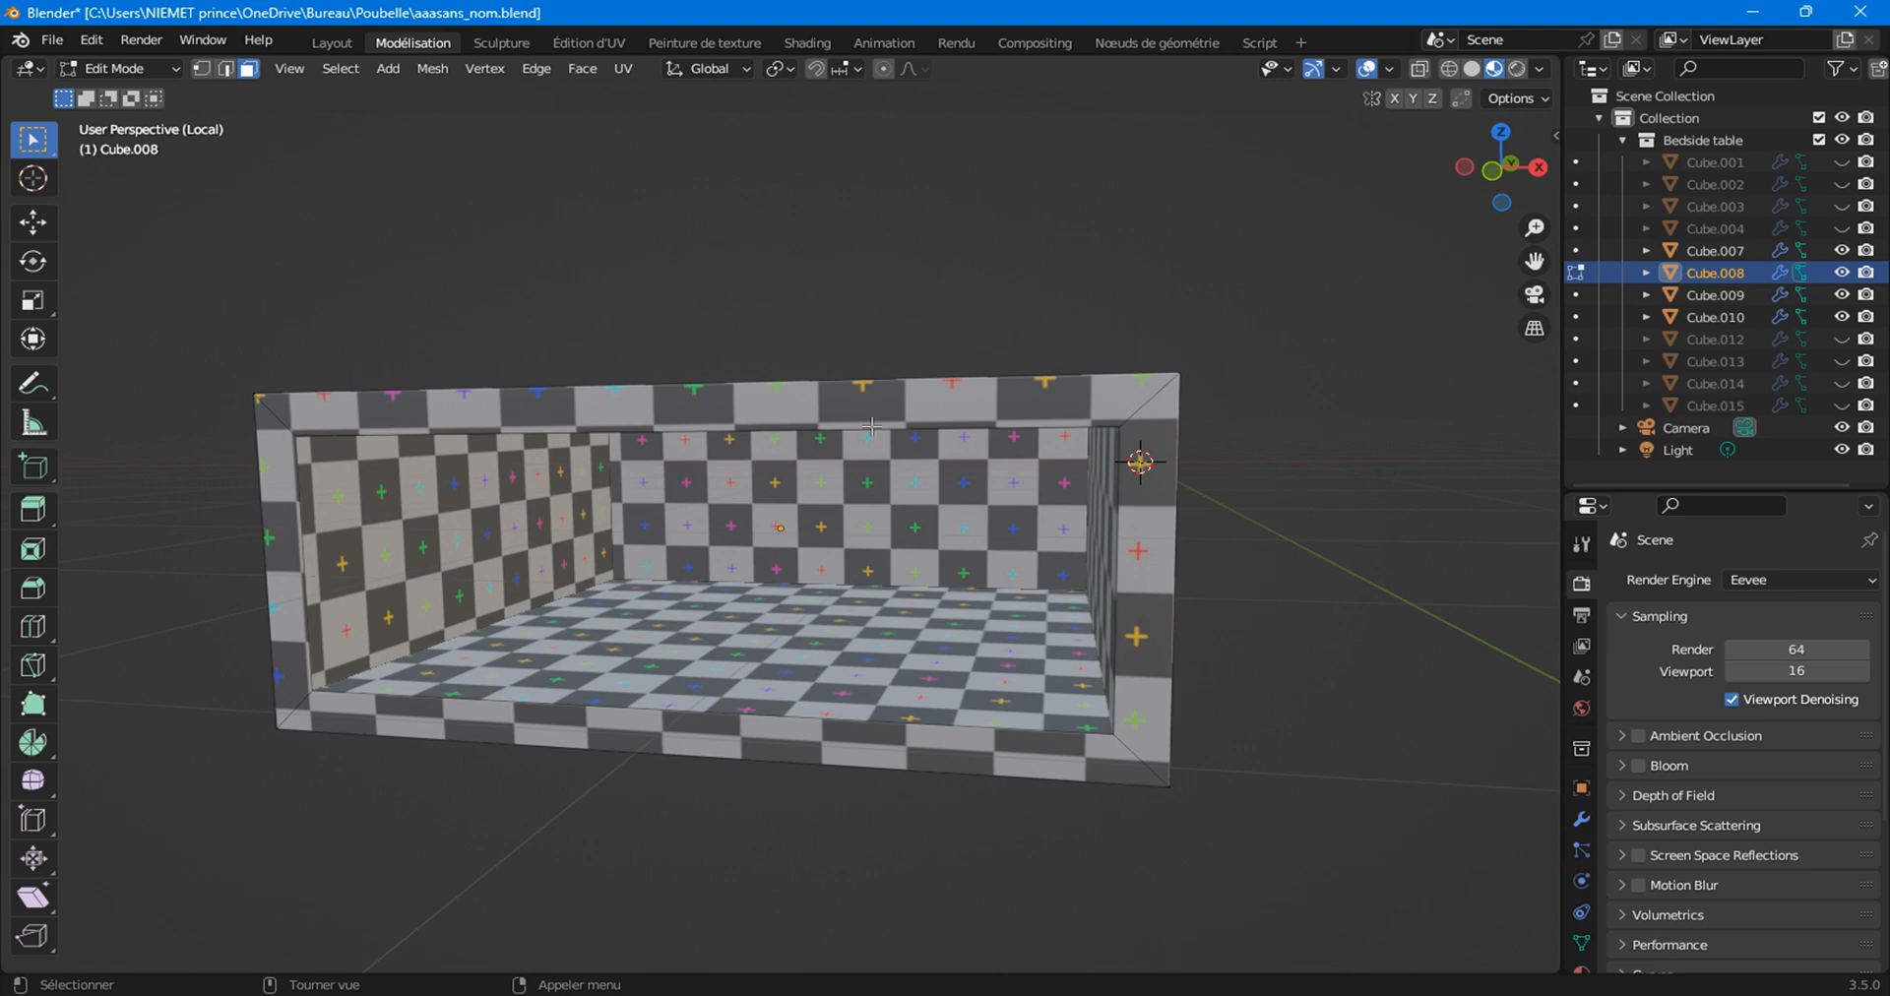
# Unwrap all faces of the drawer housing with Cube Projection, check its sides, and return to the whole table in Object Mode.
pyautogui.press('a')
pyautogui.scroll(-4, 817, 528)
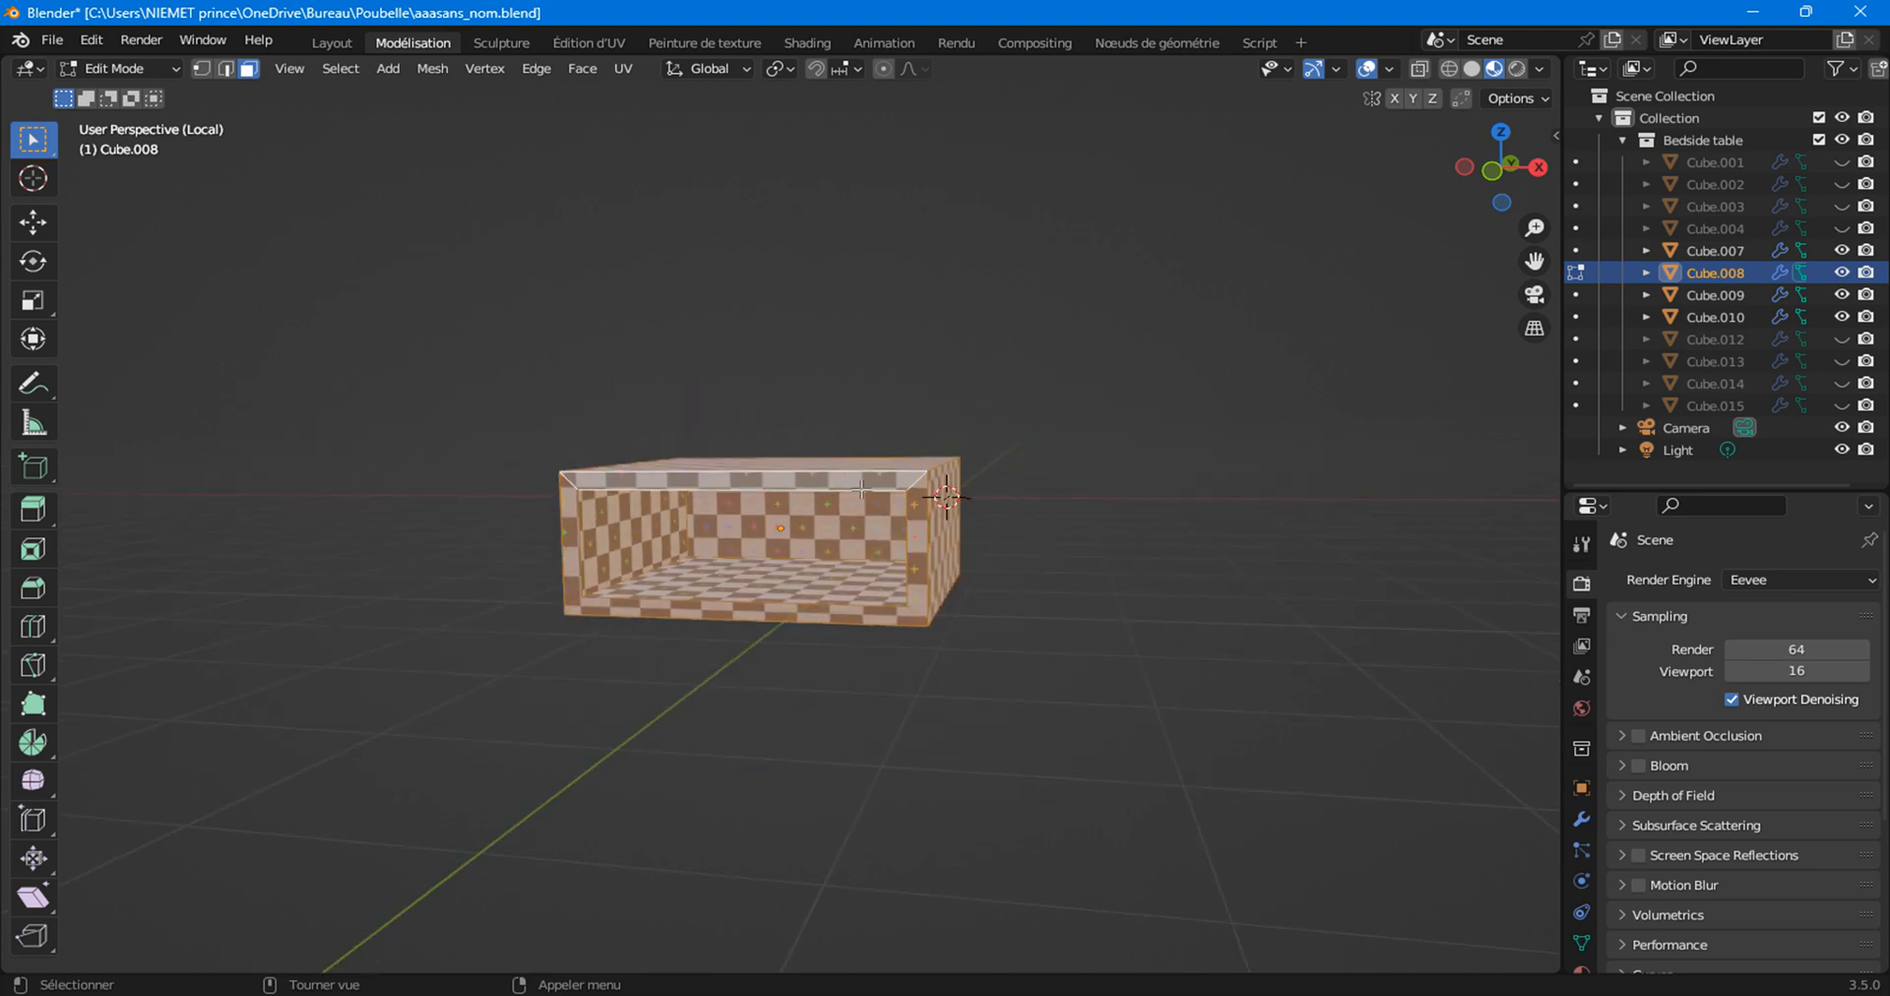
pyautogui.moveTo(817, 528); pyautogui.dragTo(800, 430, button='middle')
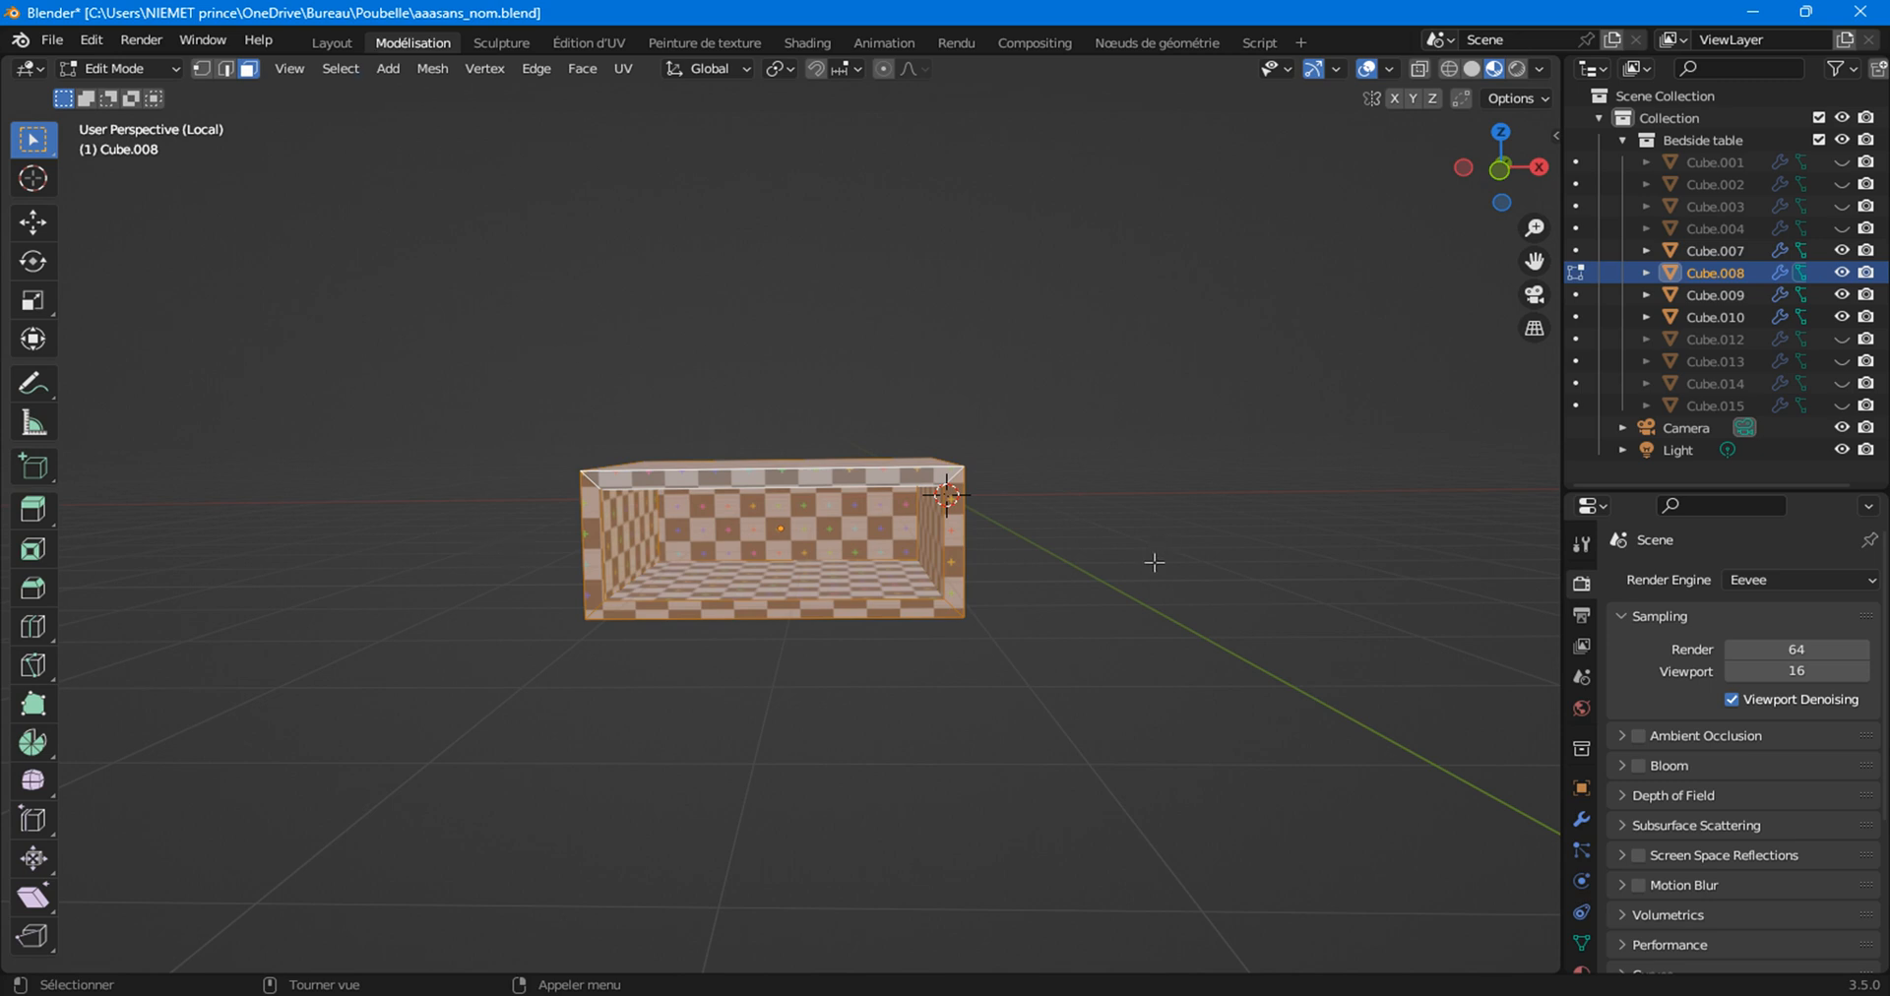
pyautogui.click(623, 71)
pyautogui.click(670, 194)
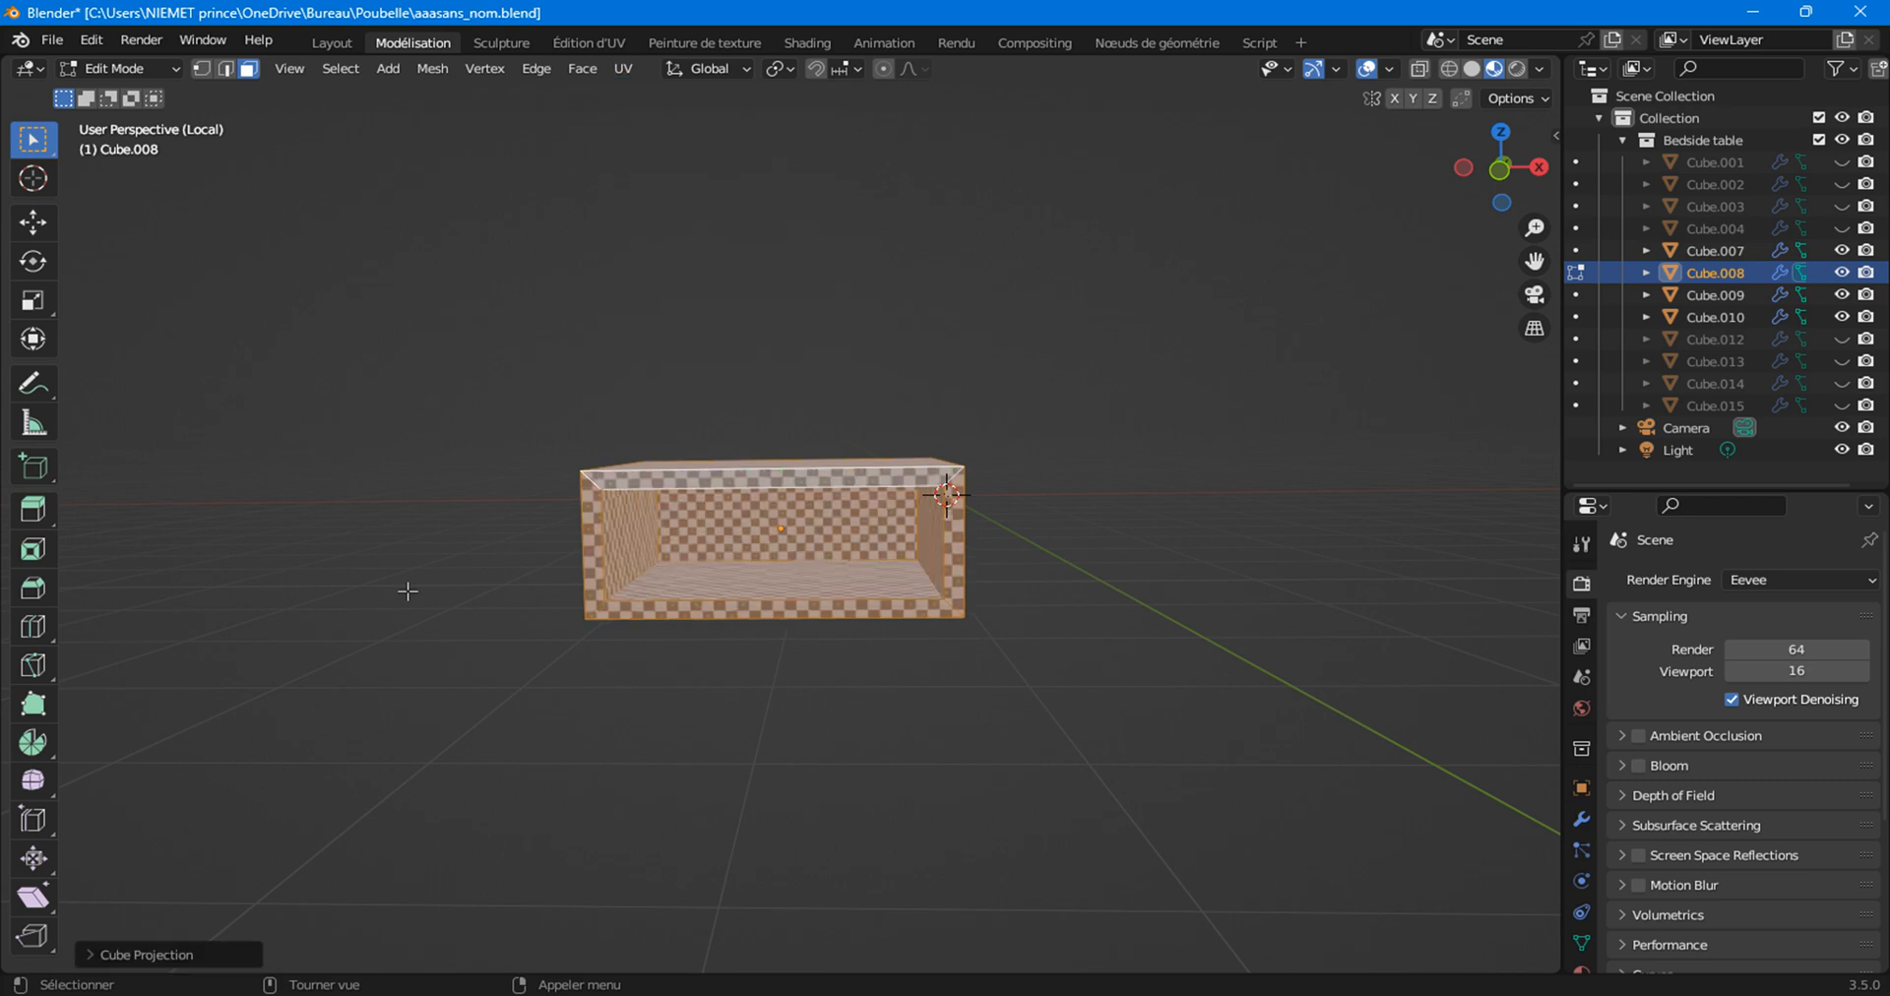
pyautogui.scroll(5, 668, 676)
pyautogui.moveTo(668, 676); pyautogui.dragTo(1041, 624, button='middle')
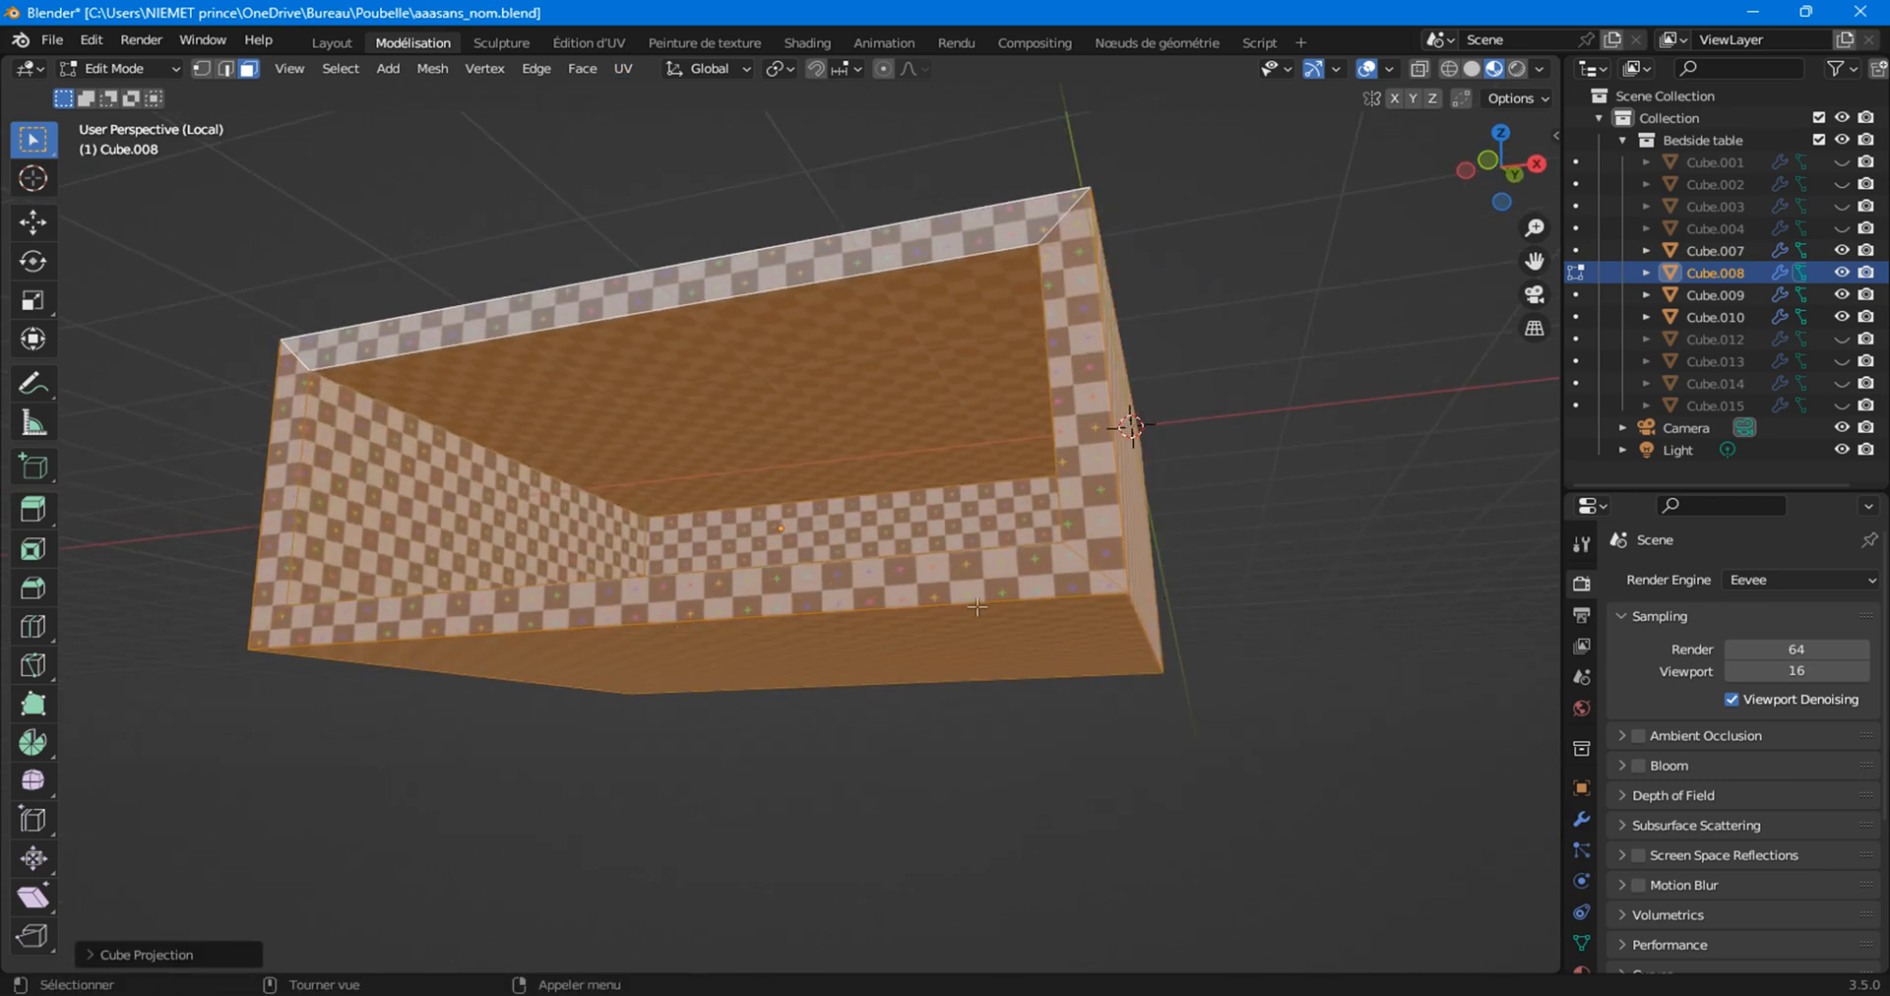
pyautogui.moveTo(330, 505); pyautogui.dragTo(355, 473, button='middle')
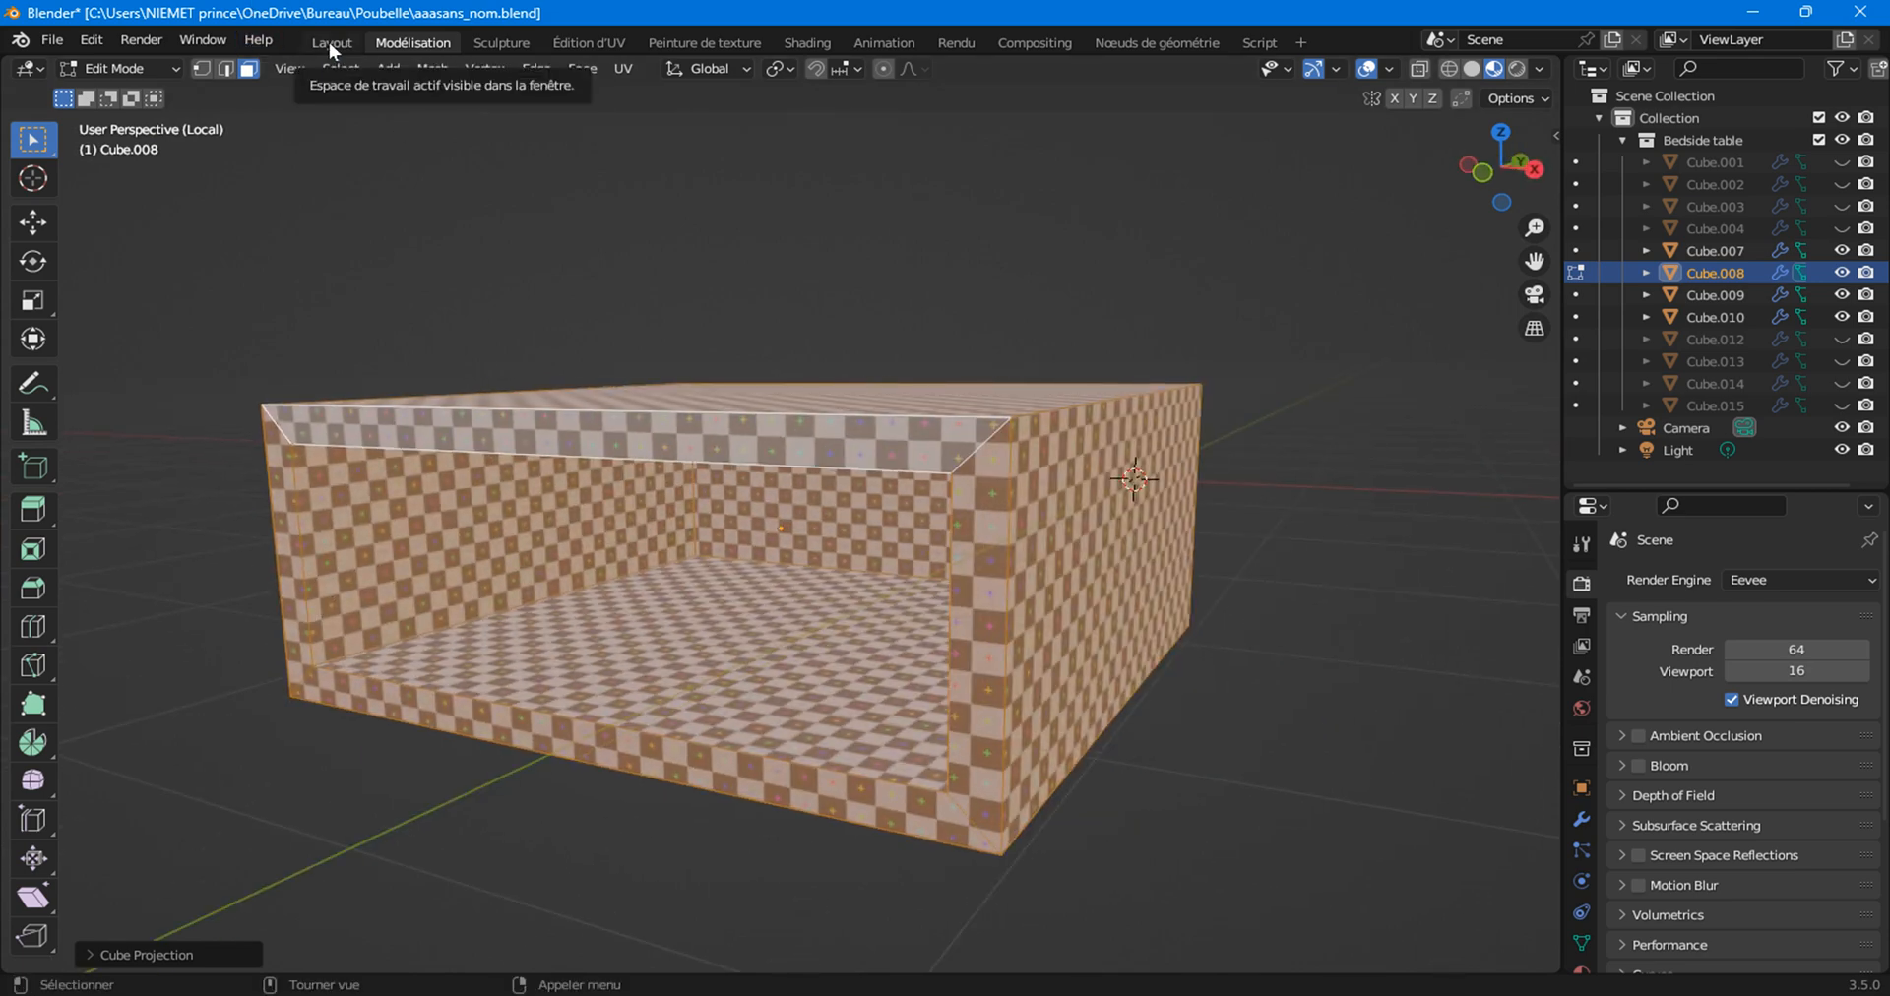
pyautogui.press('Tab')
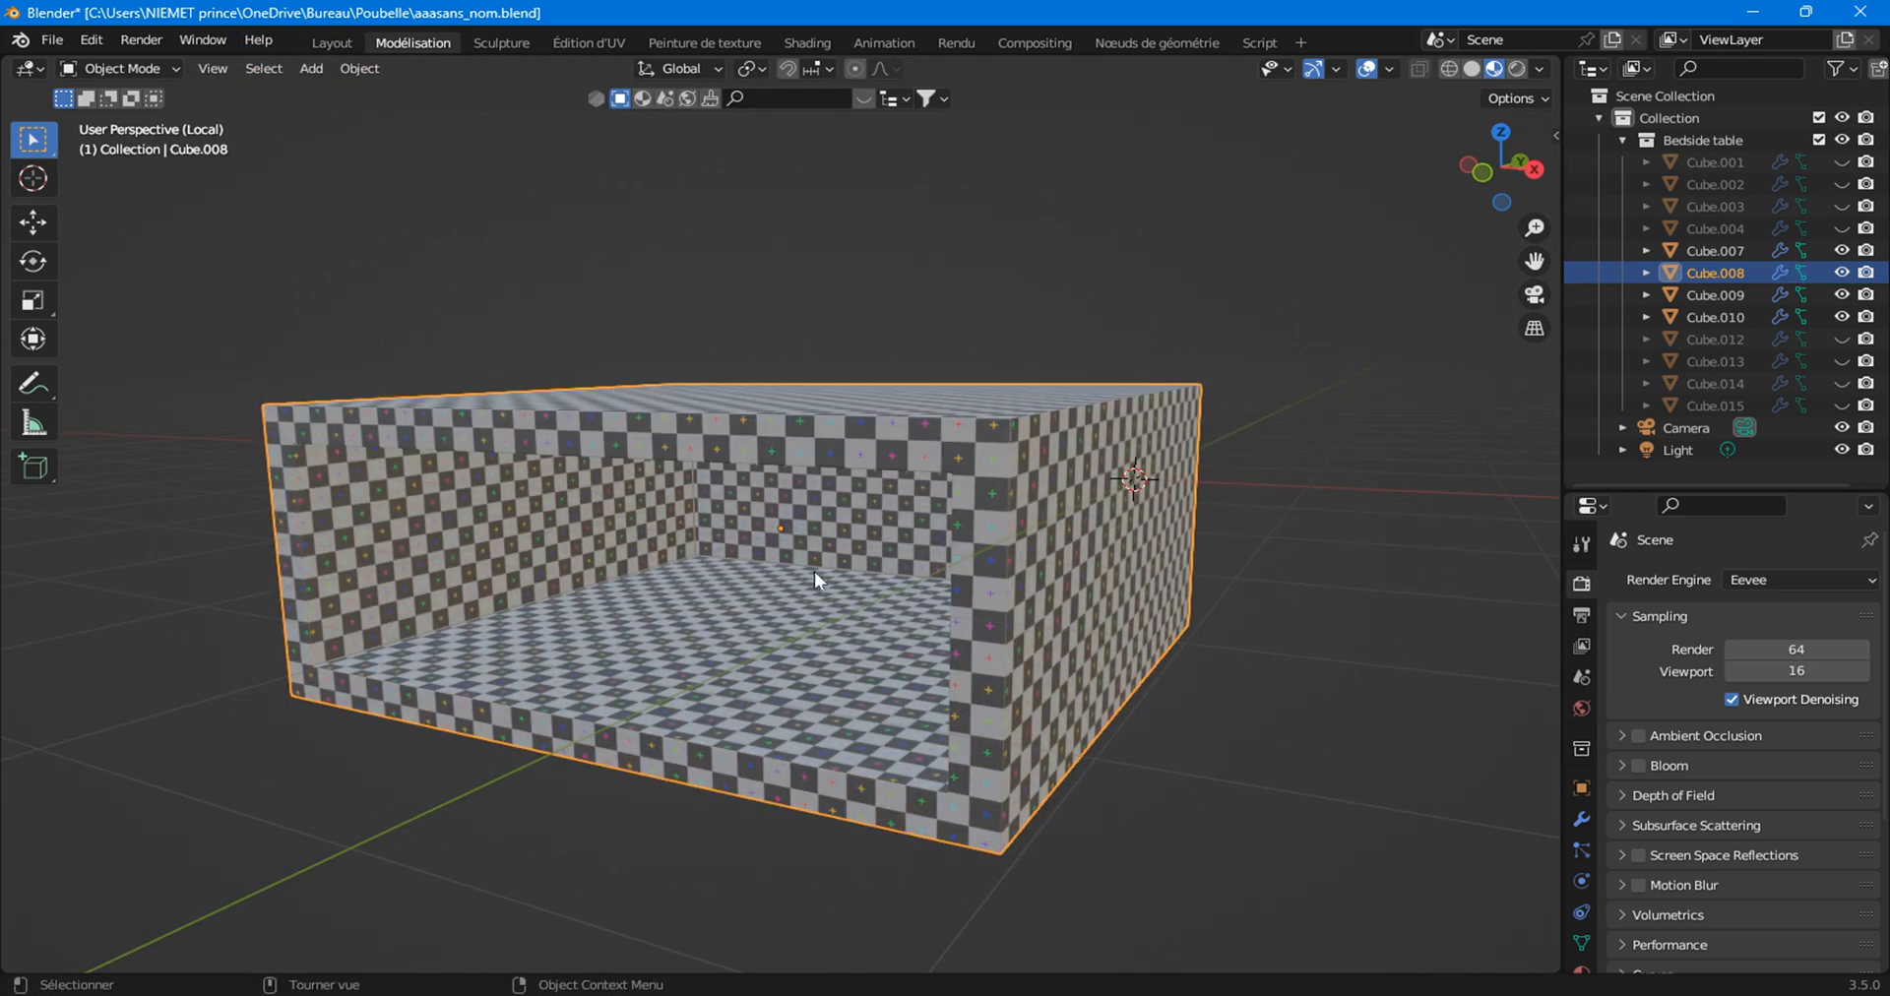
pyautogui.press('KP_Divide')
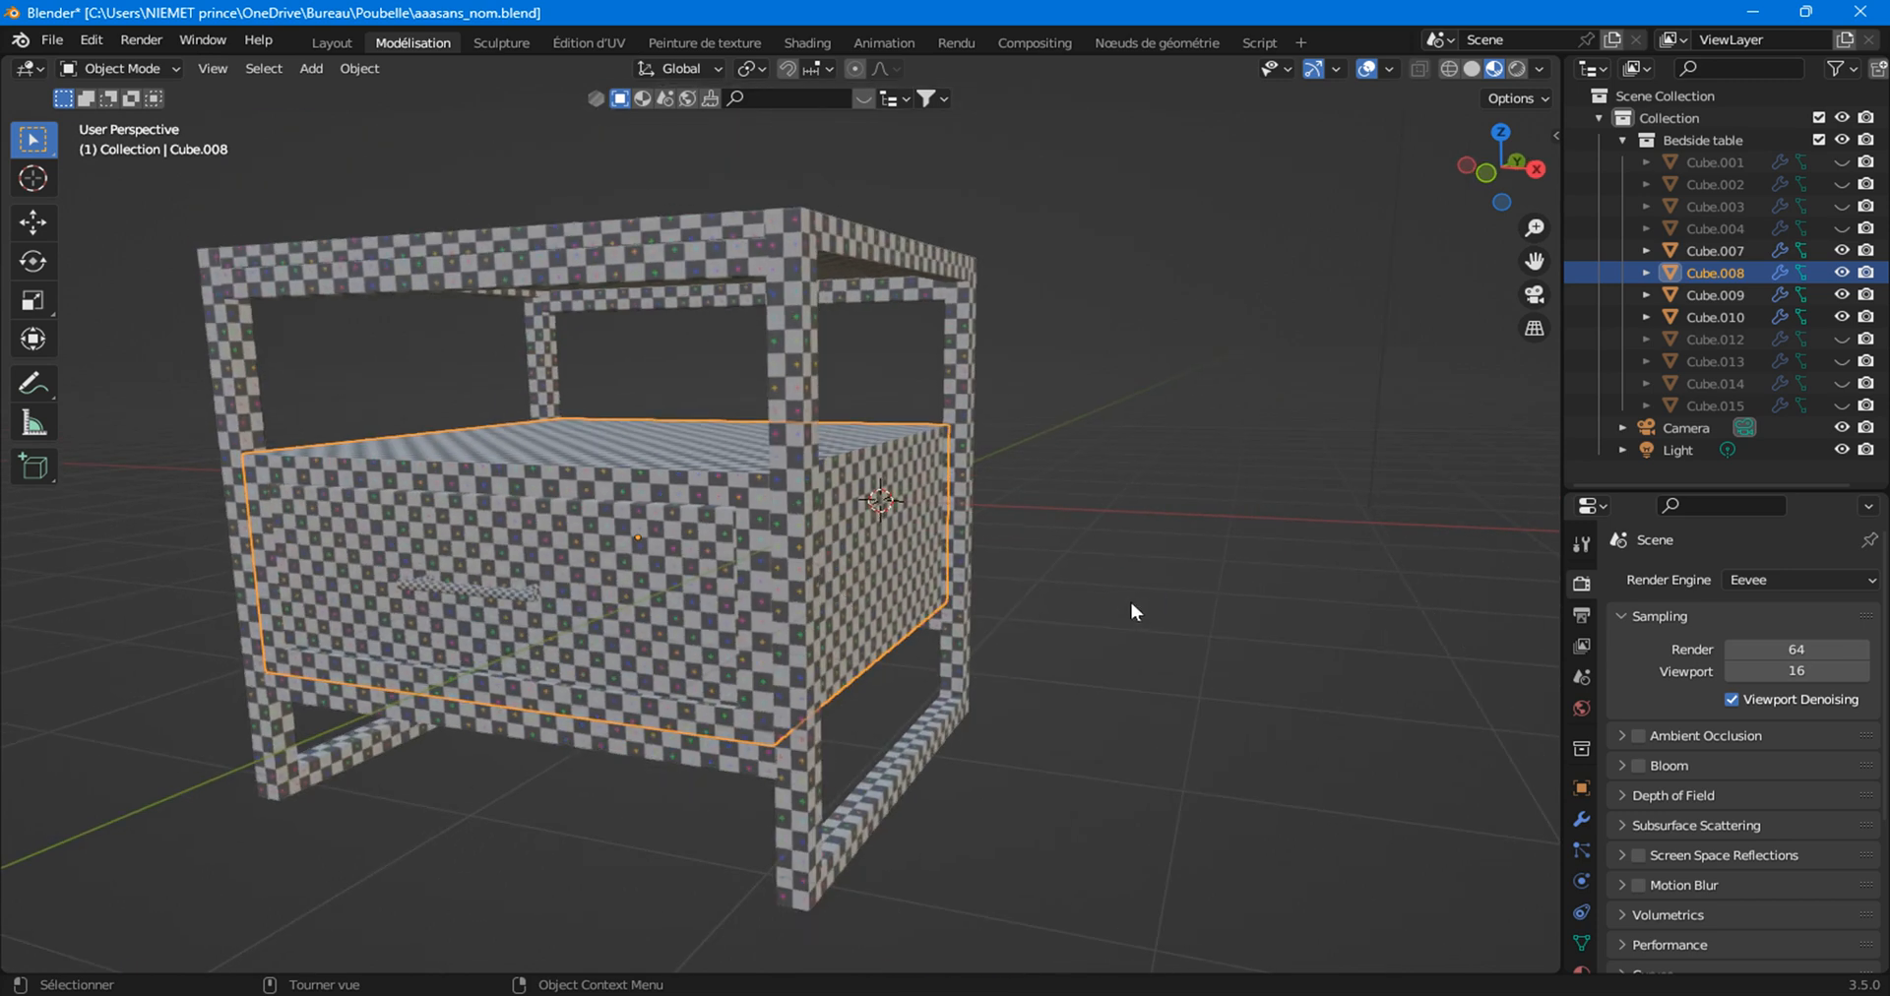
pyautogui.click(1129, 601)
# Inspect the checker pattern around the drawer handle and hide the drawer housing.
pyautogui.moveTo(797, 635); pyautogui.dragTo(753, 584, button='middle')
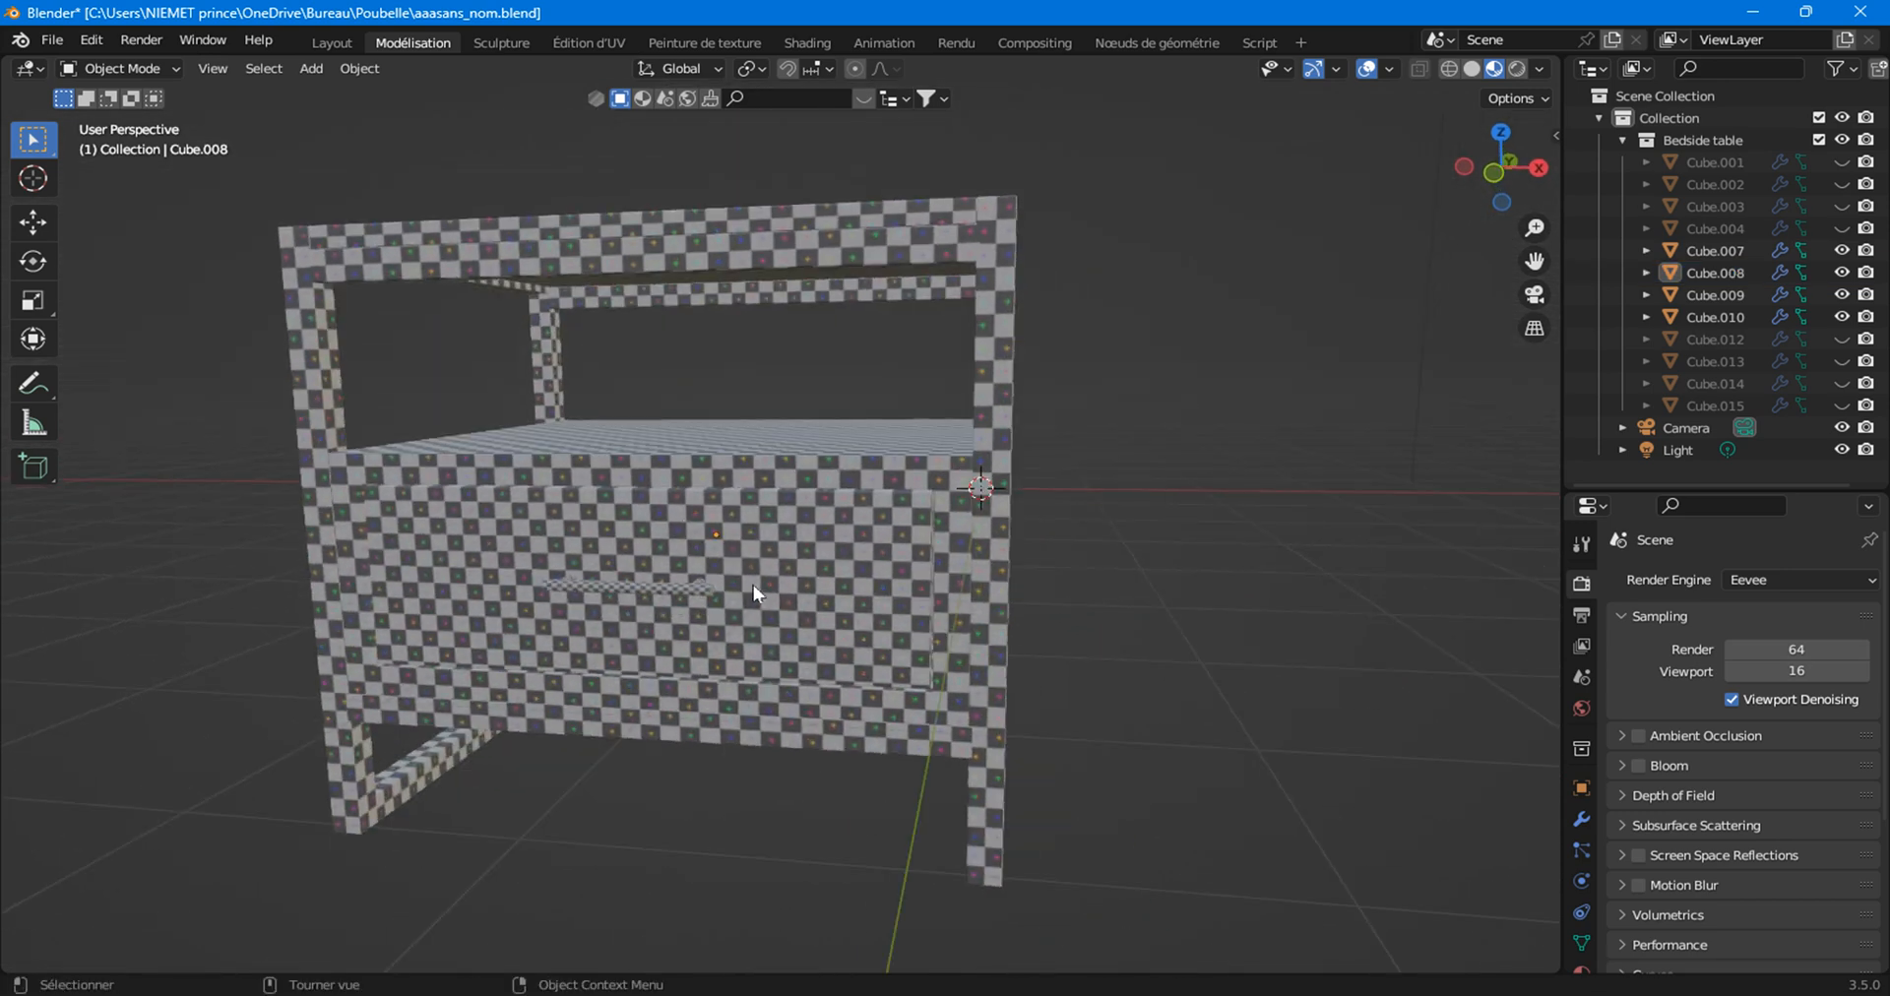
pyautogui.scroll(6, 753, 585)
pyautogui.click(591, 665)
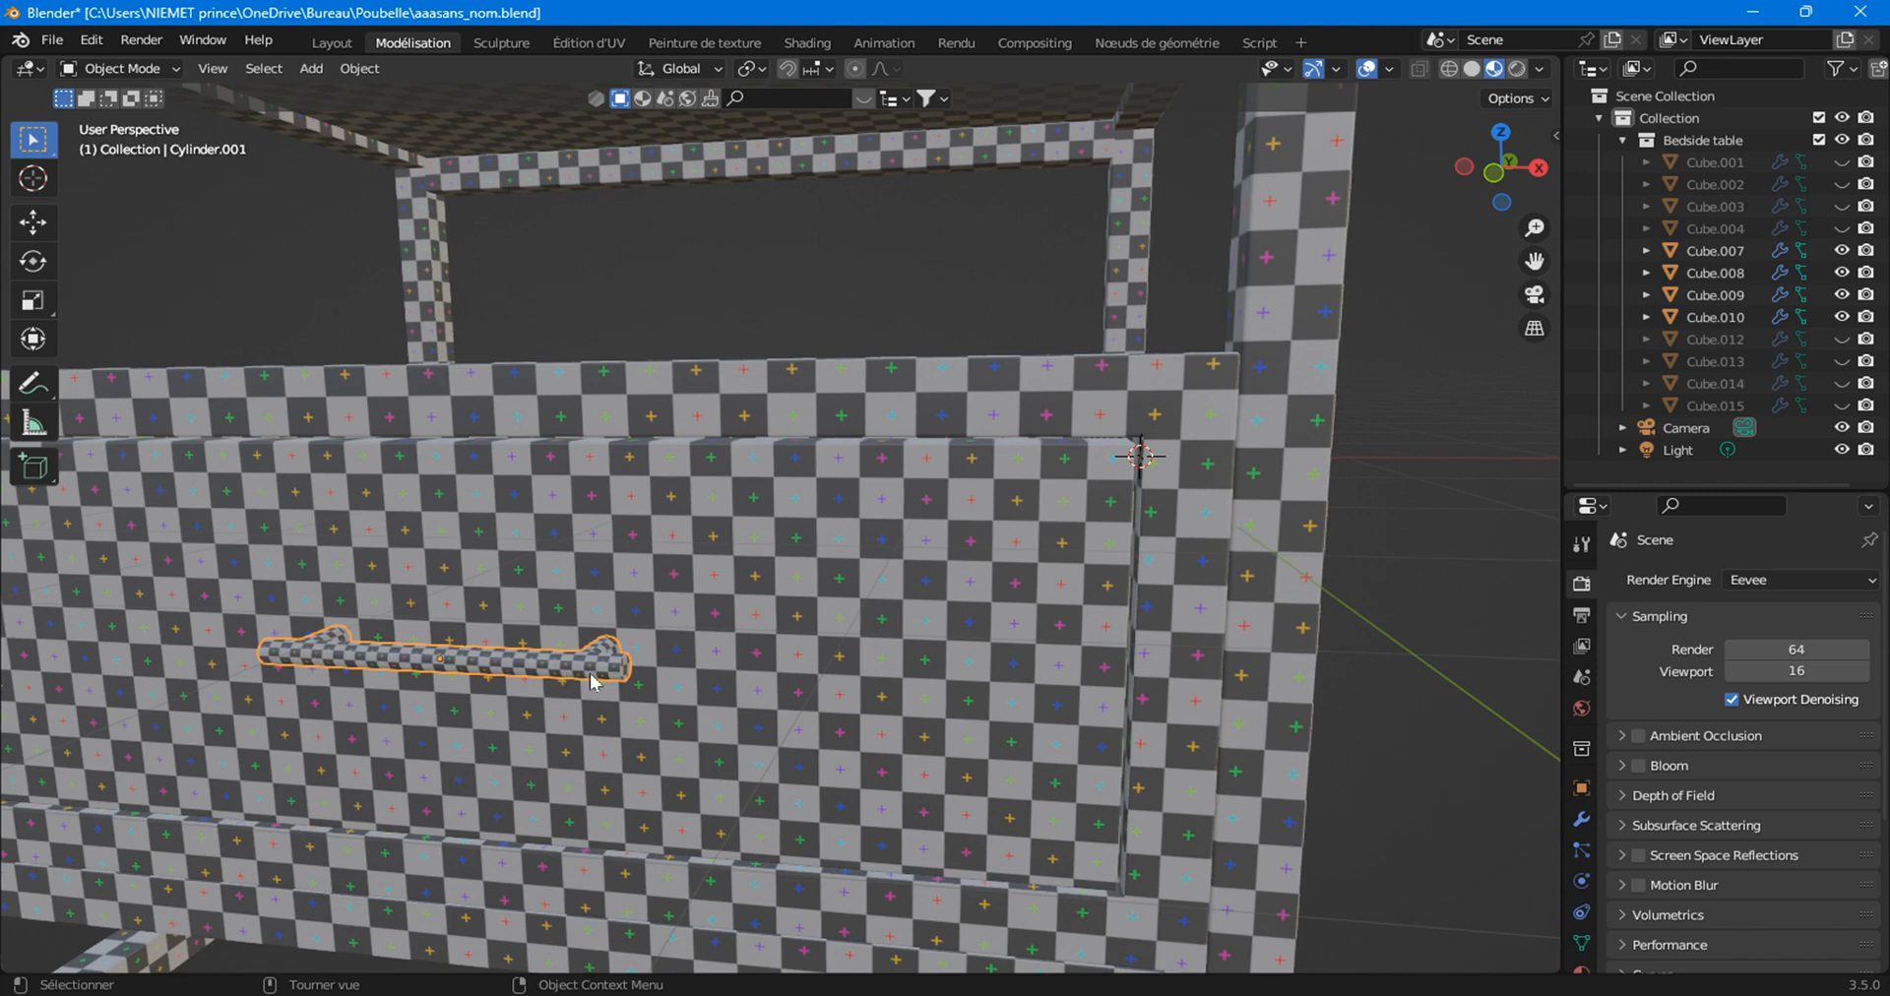
pyautogui.scroll(-5, 687, 743)
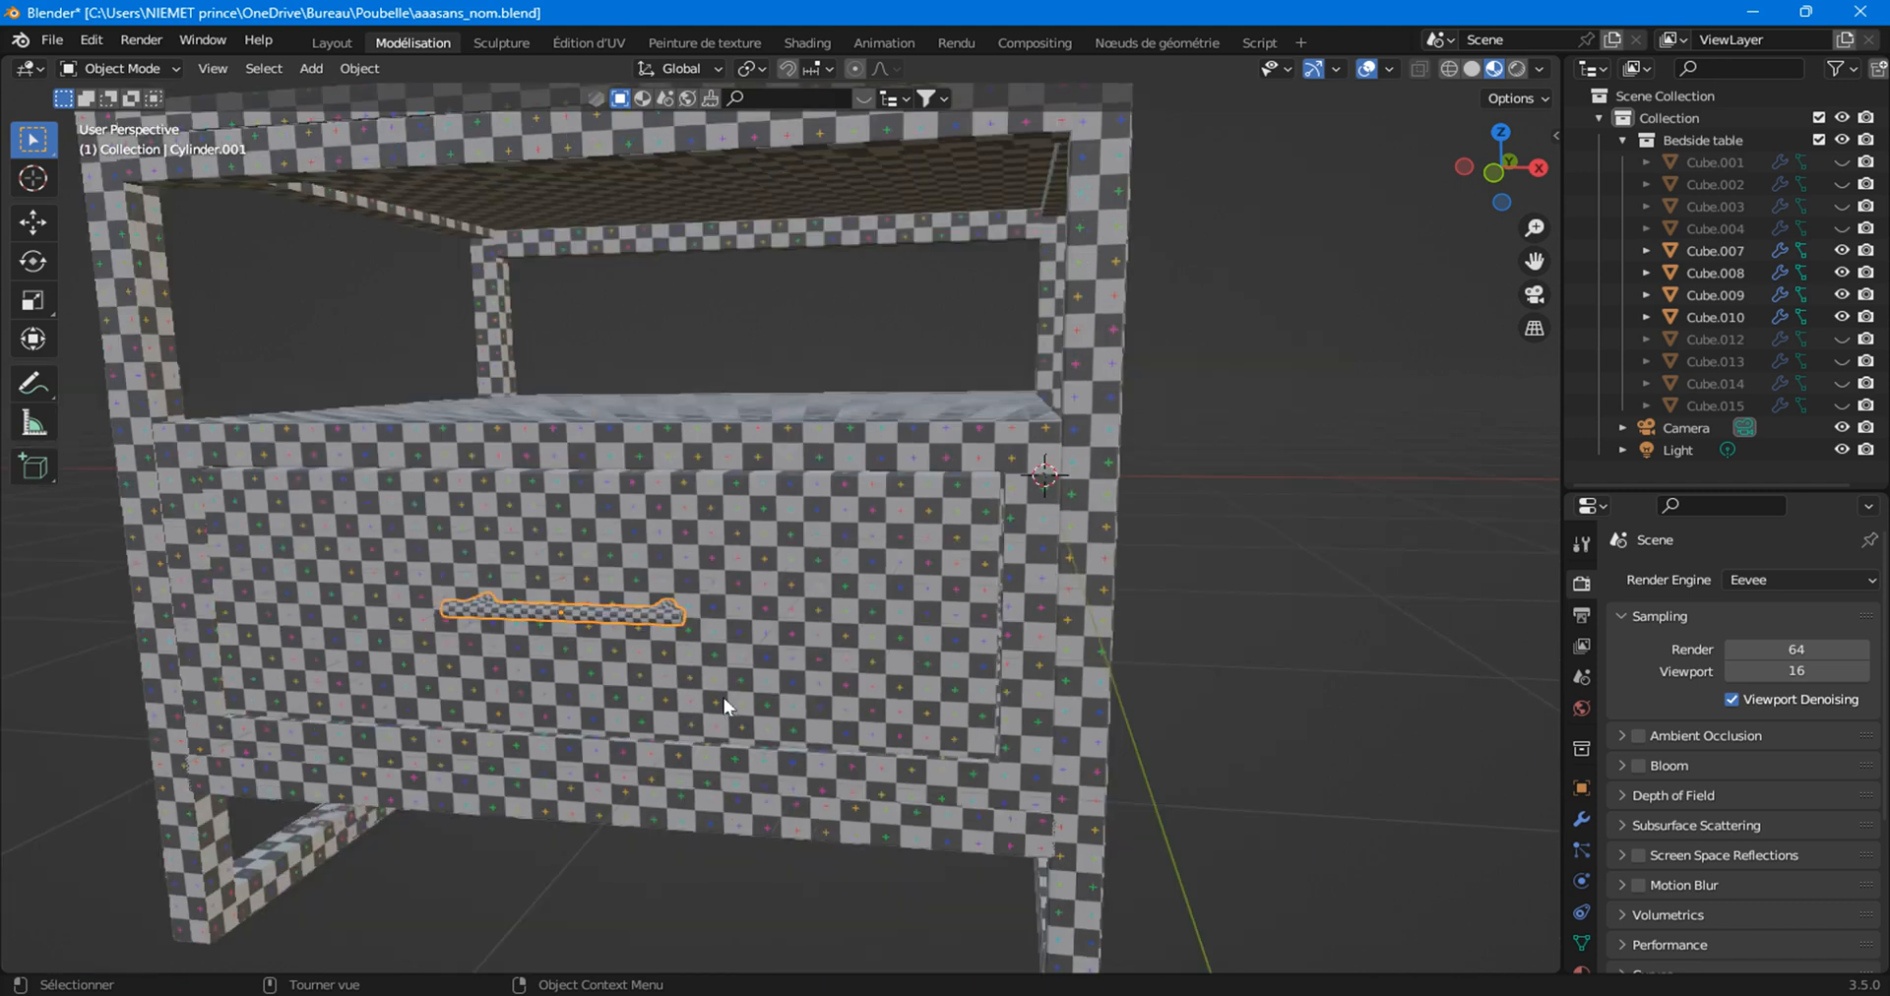
pyautogui.click(732, 724)
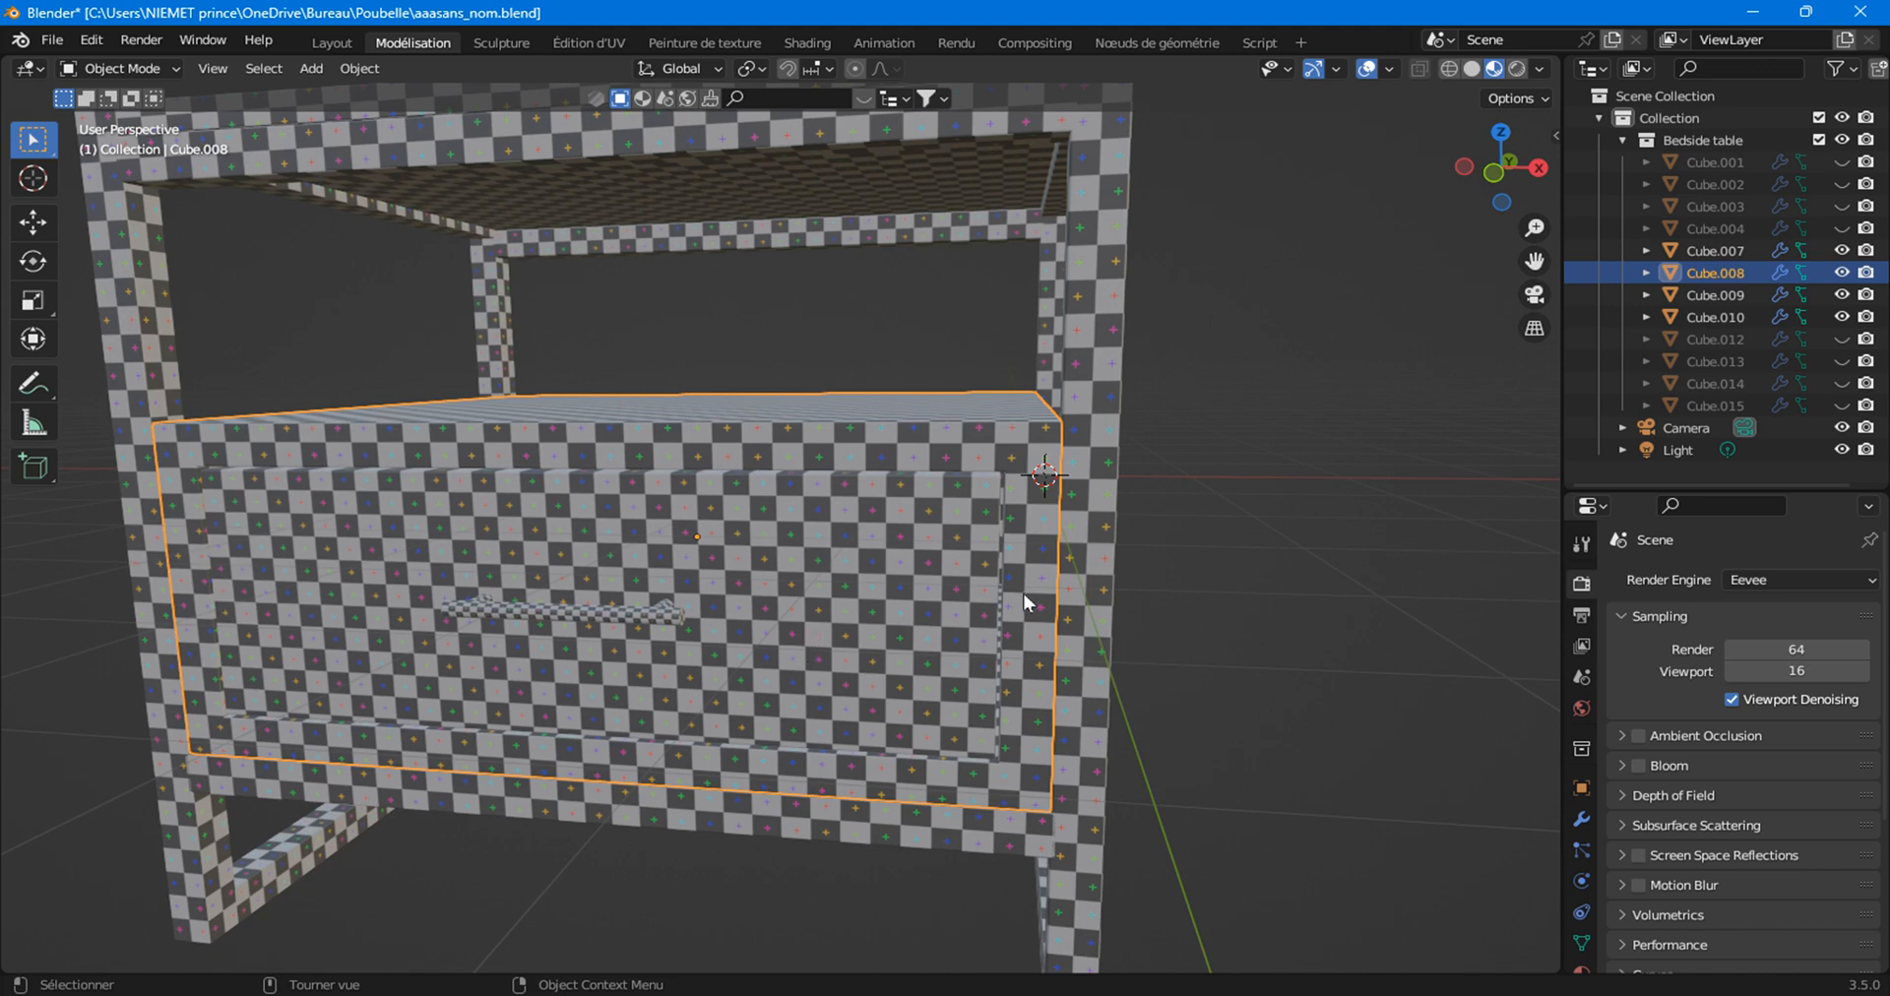
pyautogui.click(1841, 272)
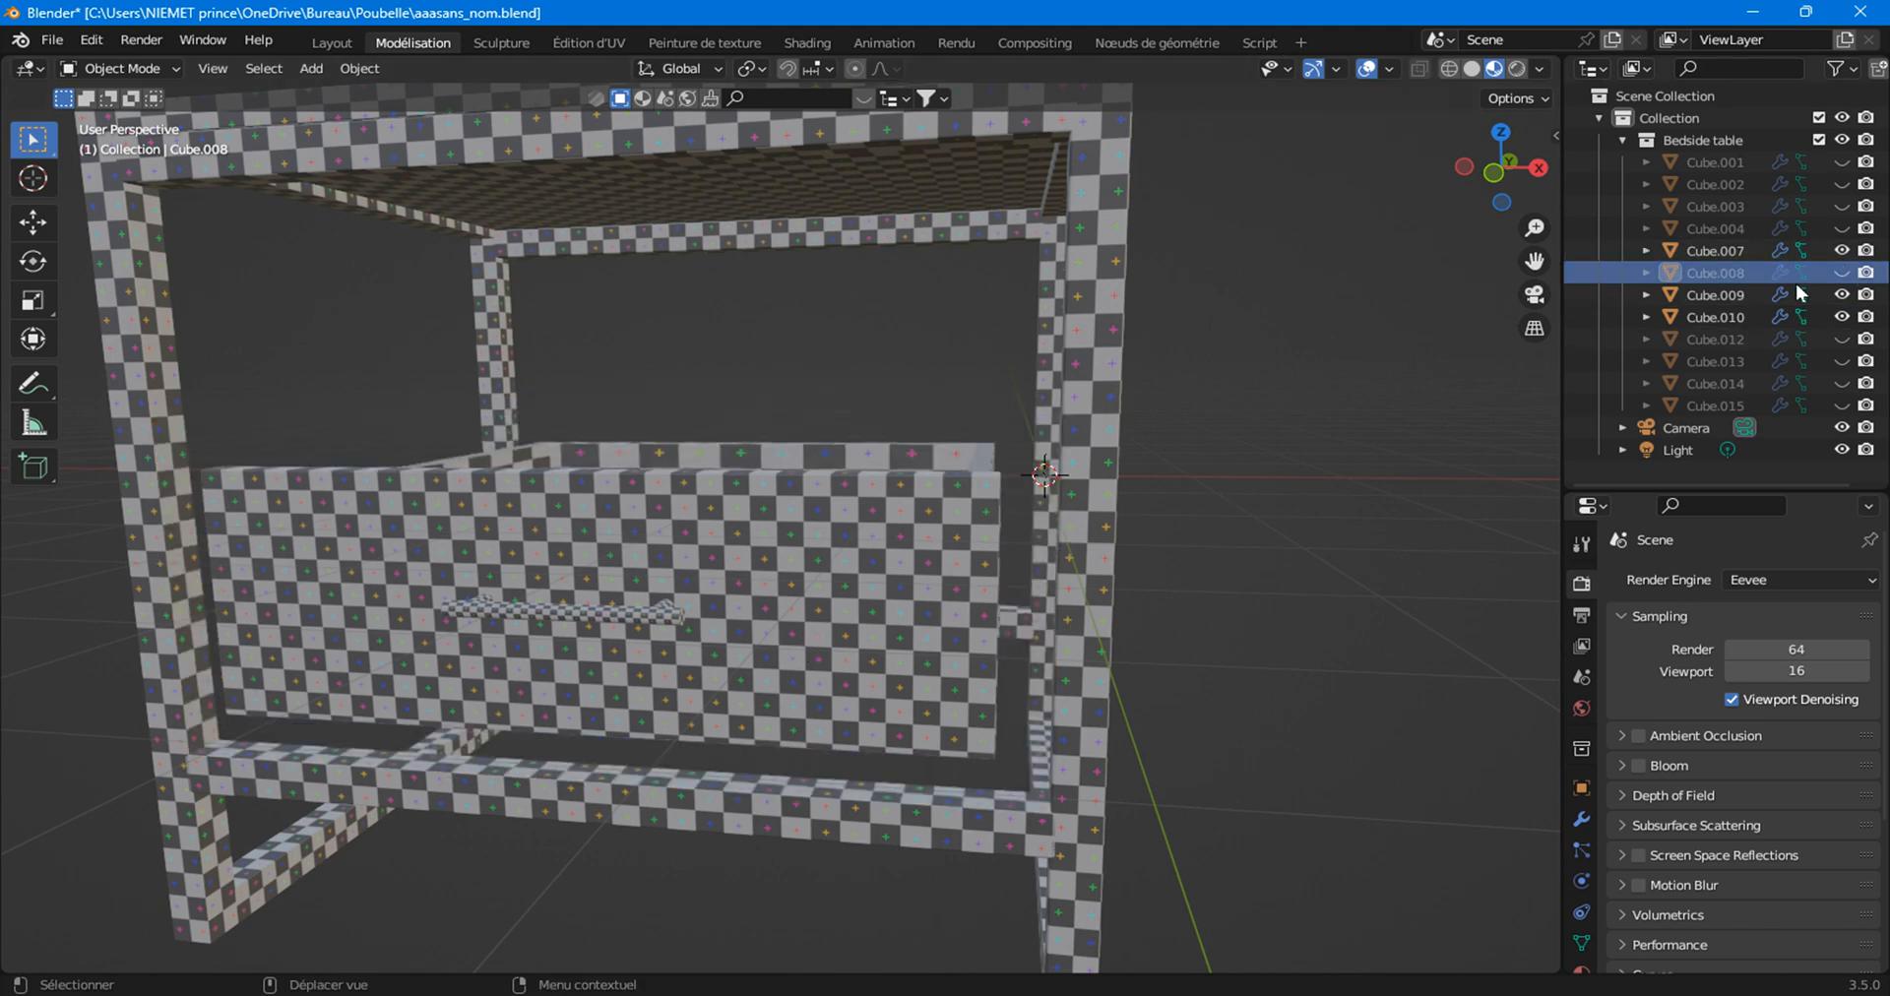
# Isolate the drawer's front panel in local view and examine the checker squares on its side edge.
pyautogui.click(835, 536)
pyautogui.moveTo(835, 536); pyautogui.dragTo(644, 772, button='middle')
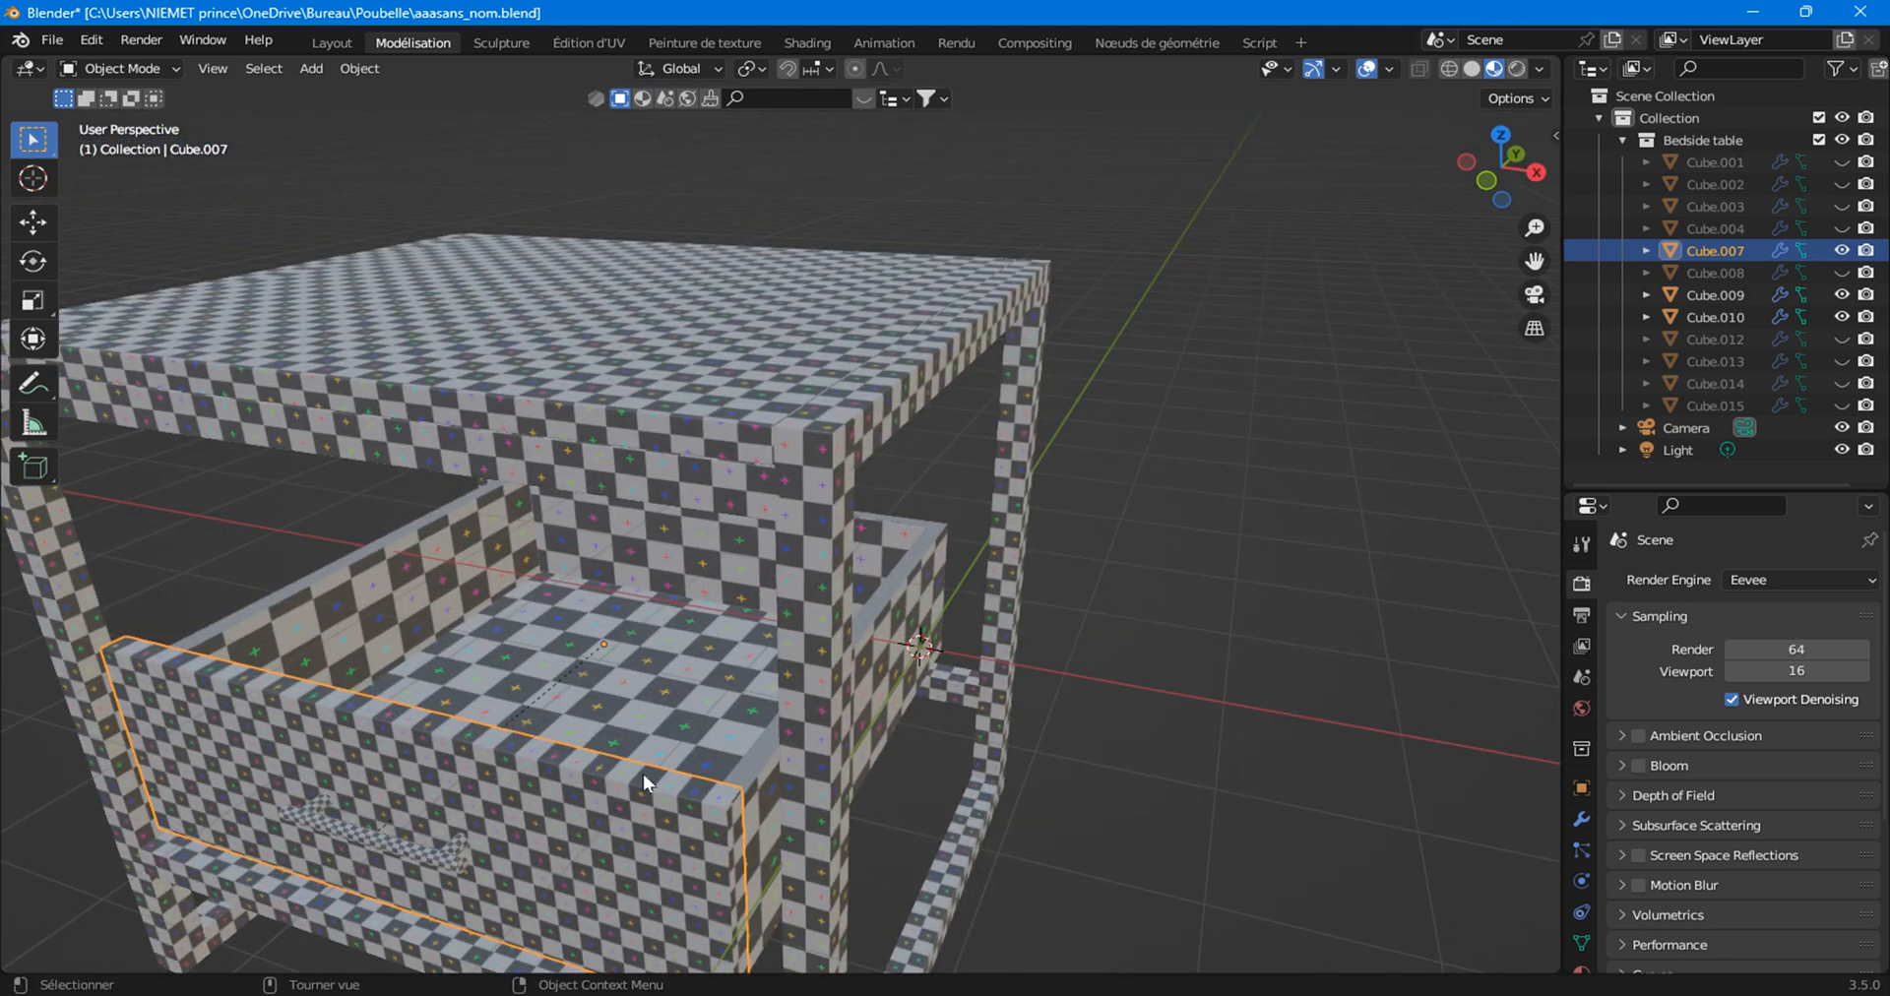
pyautogui.press('KP_Divide')
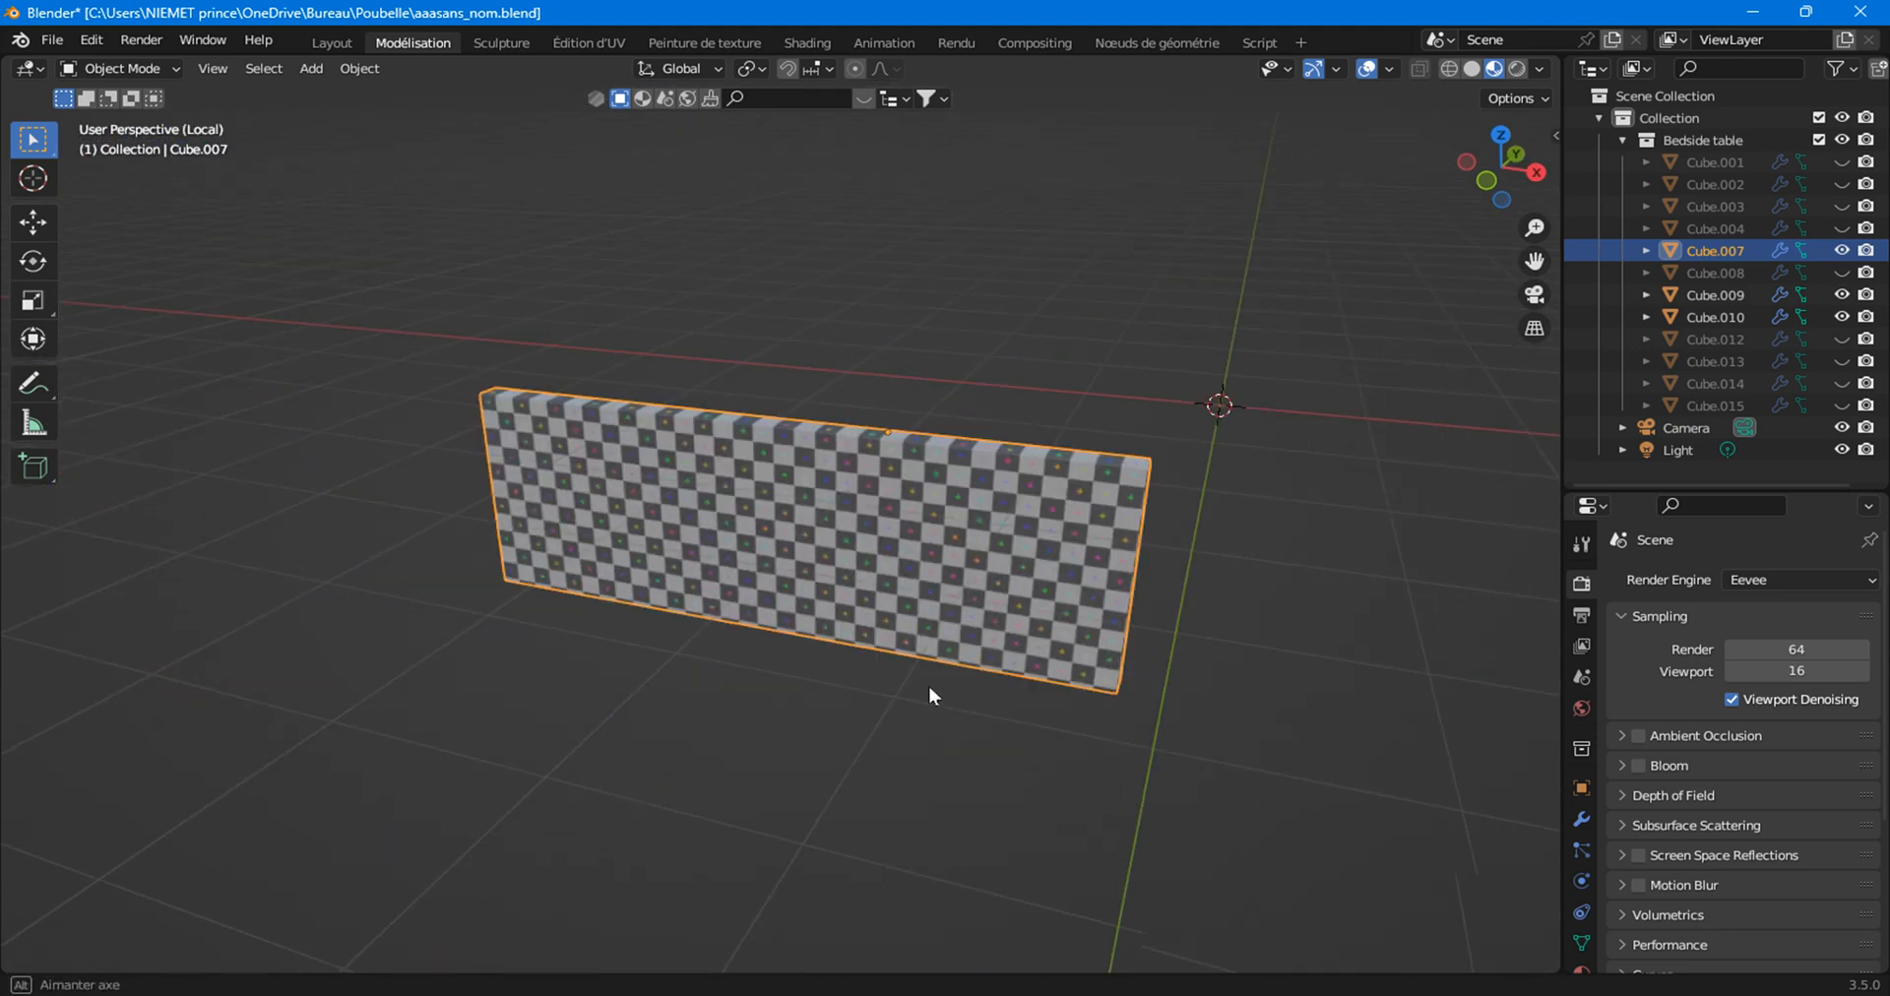
pyautogui.moveTo(929, 683); pyautogui.dragTo(854, 703, button='middle')
pyautogui.scroll(1, 927, 636)
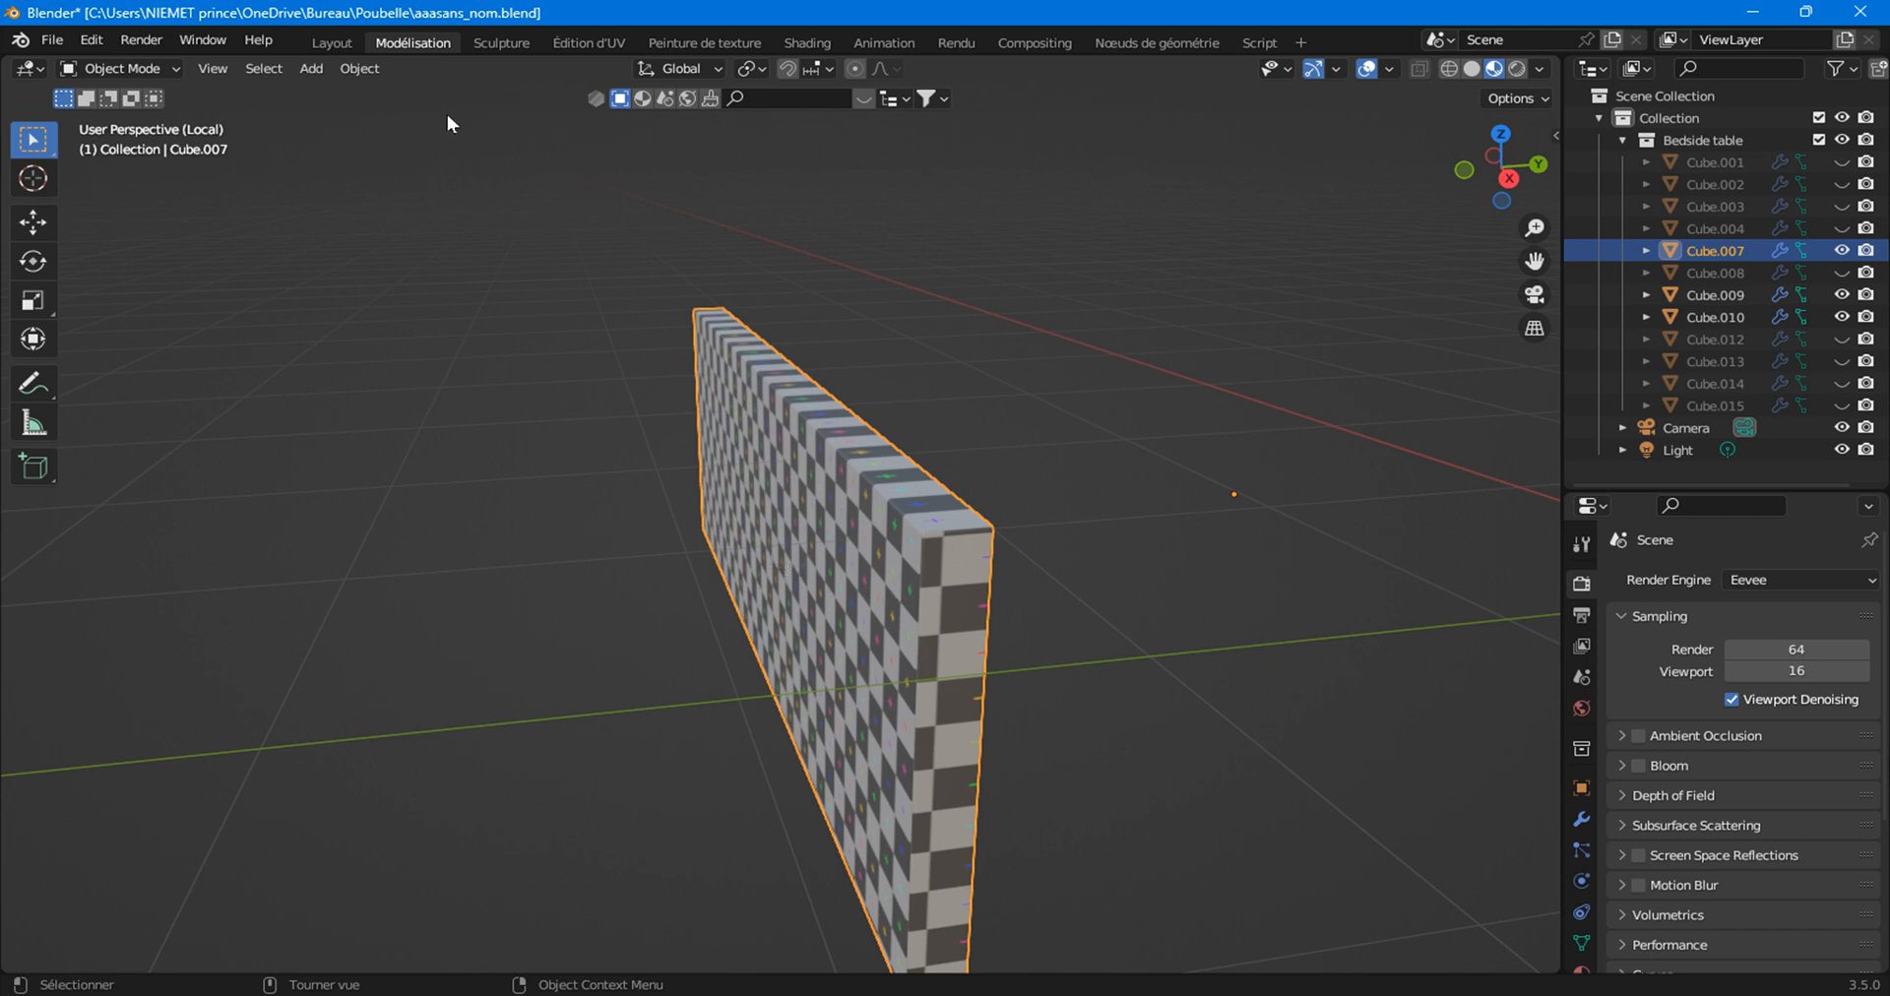
# Unwrap all faces of the drawer's front panel with Cube Projection, and return to the whole table in Object Mode.
pyautogui.press('Tab')
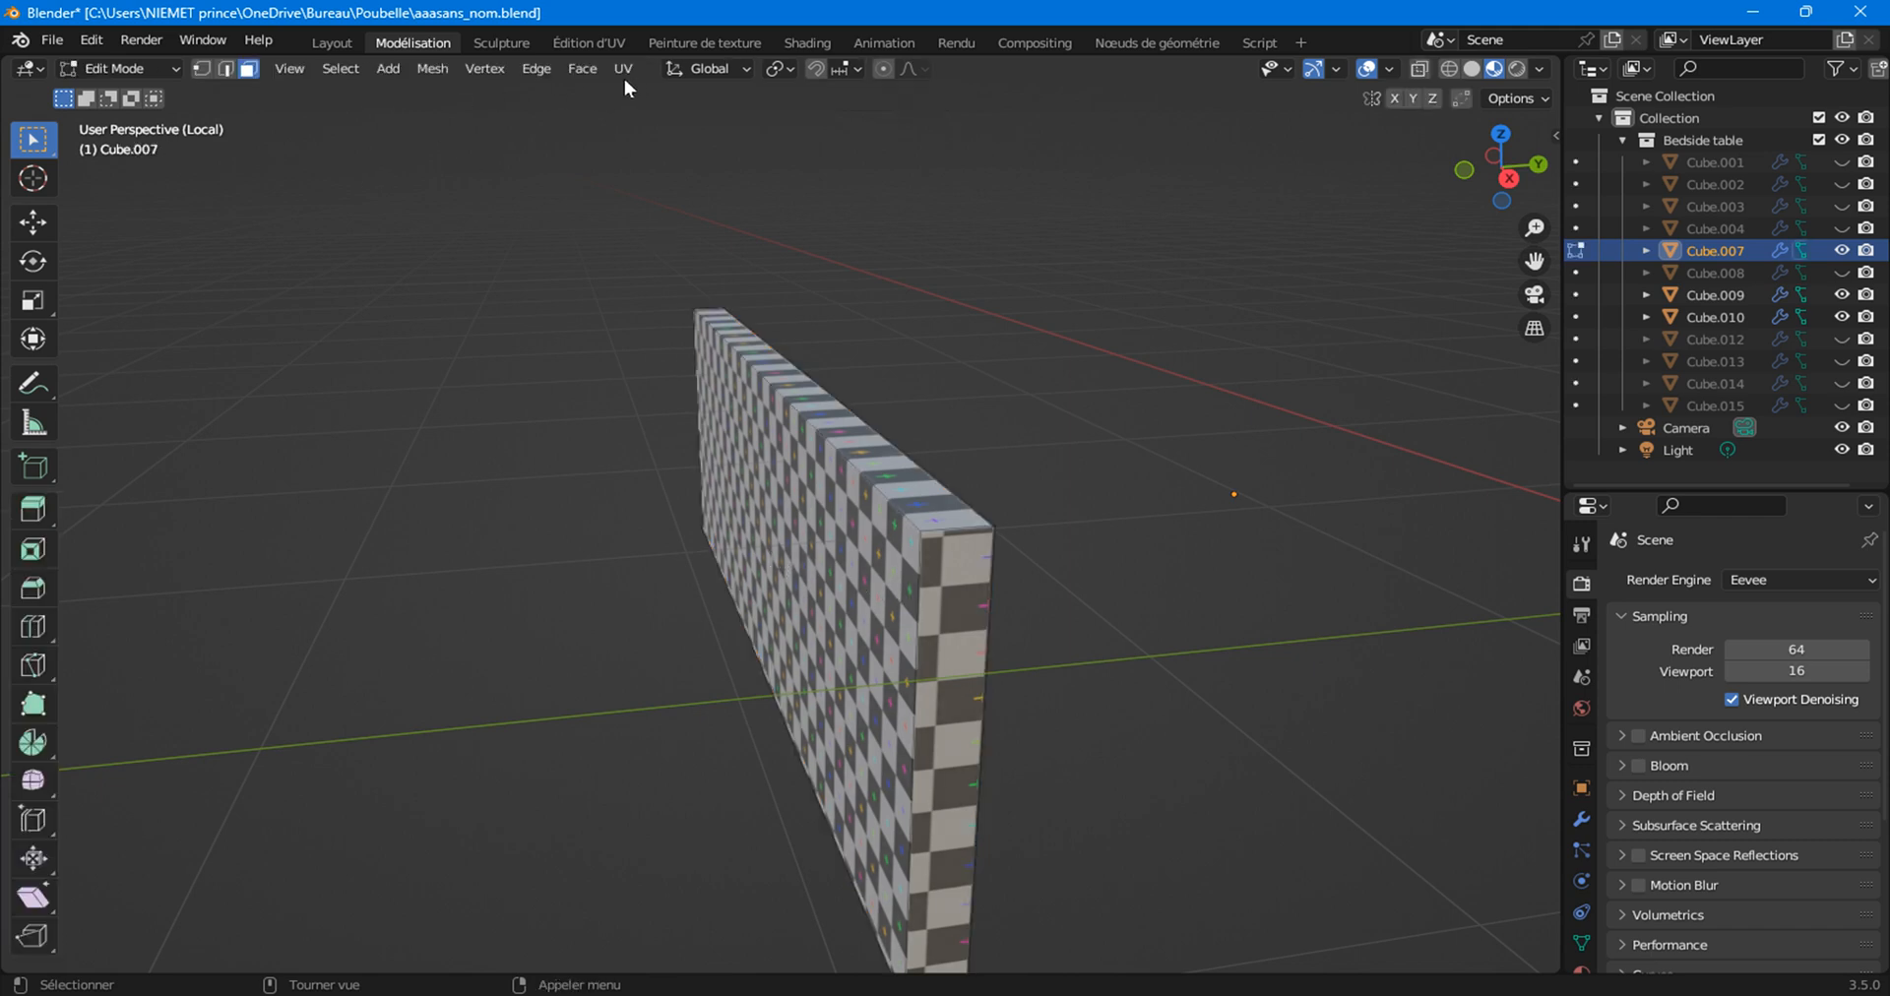
pyautogui.click(790, 542)
pyautogui.press('a')
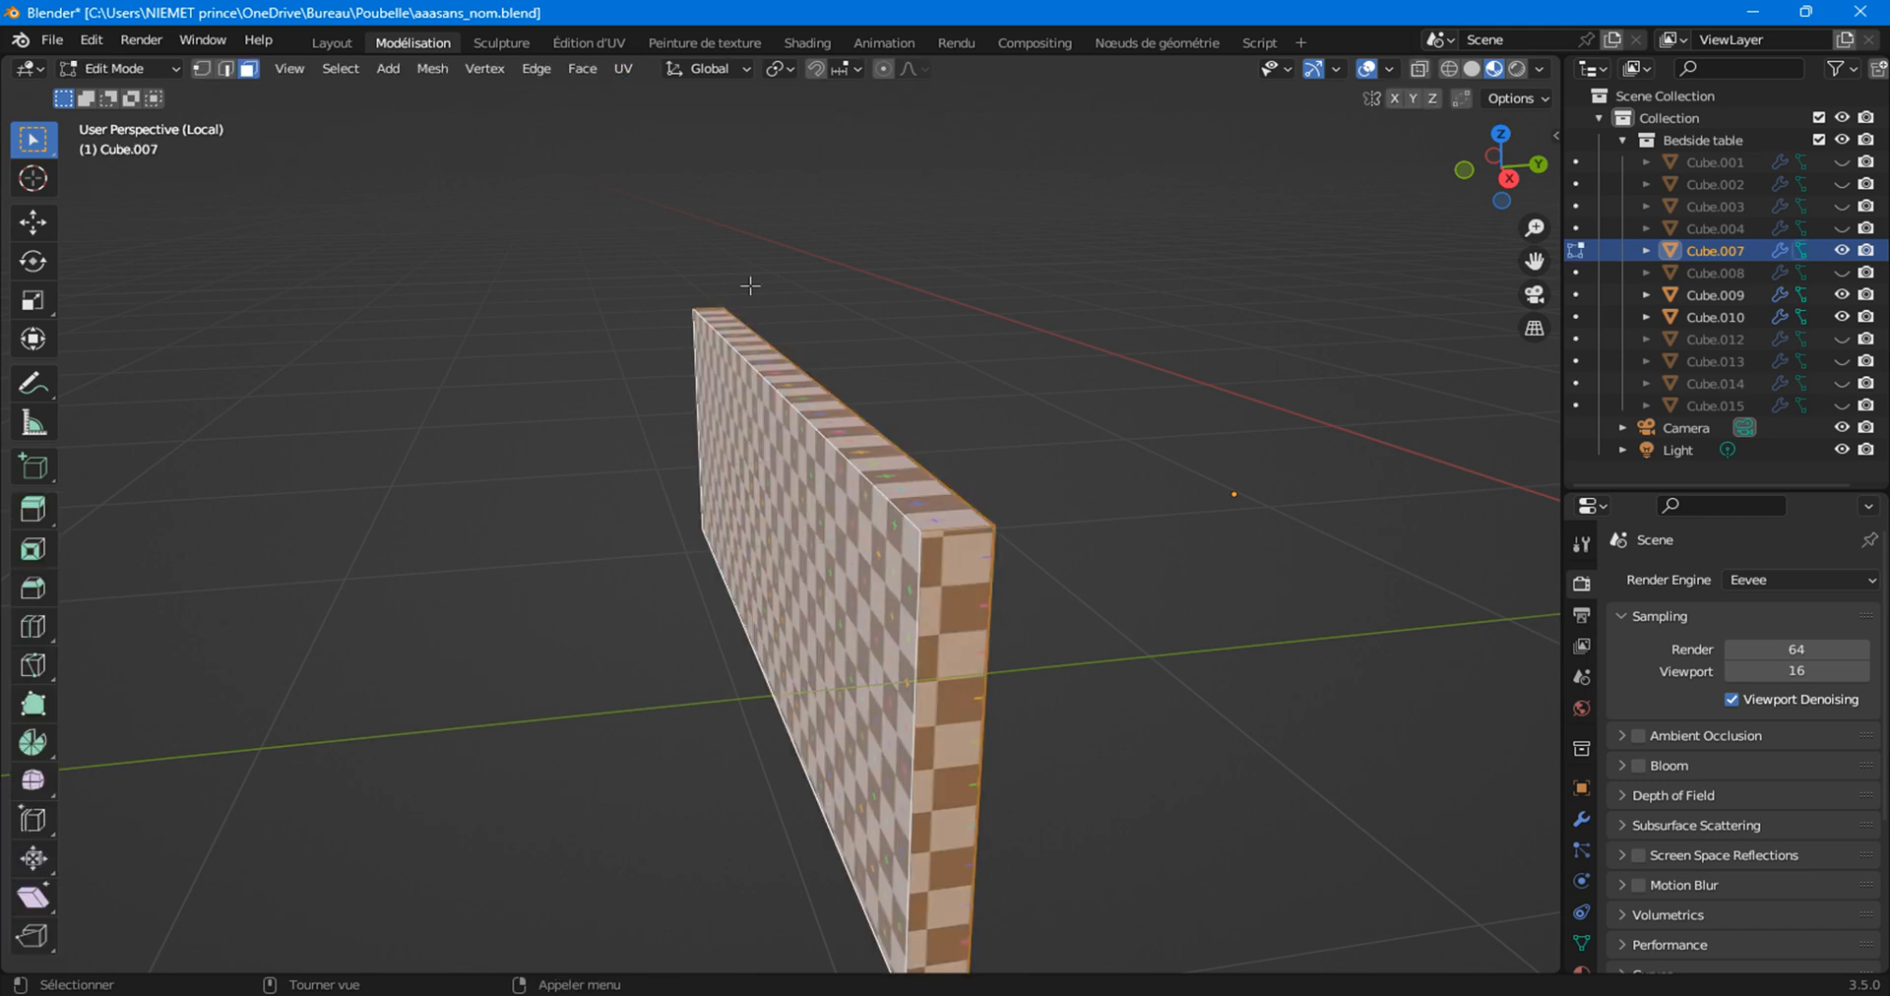
pyautogui.click(623, 68)
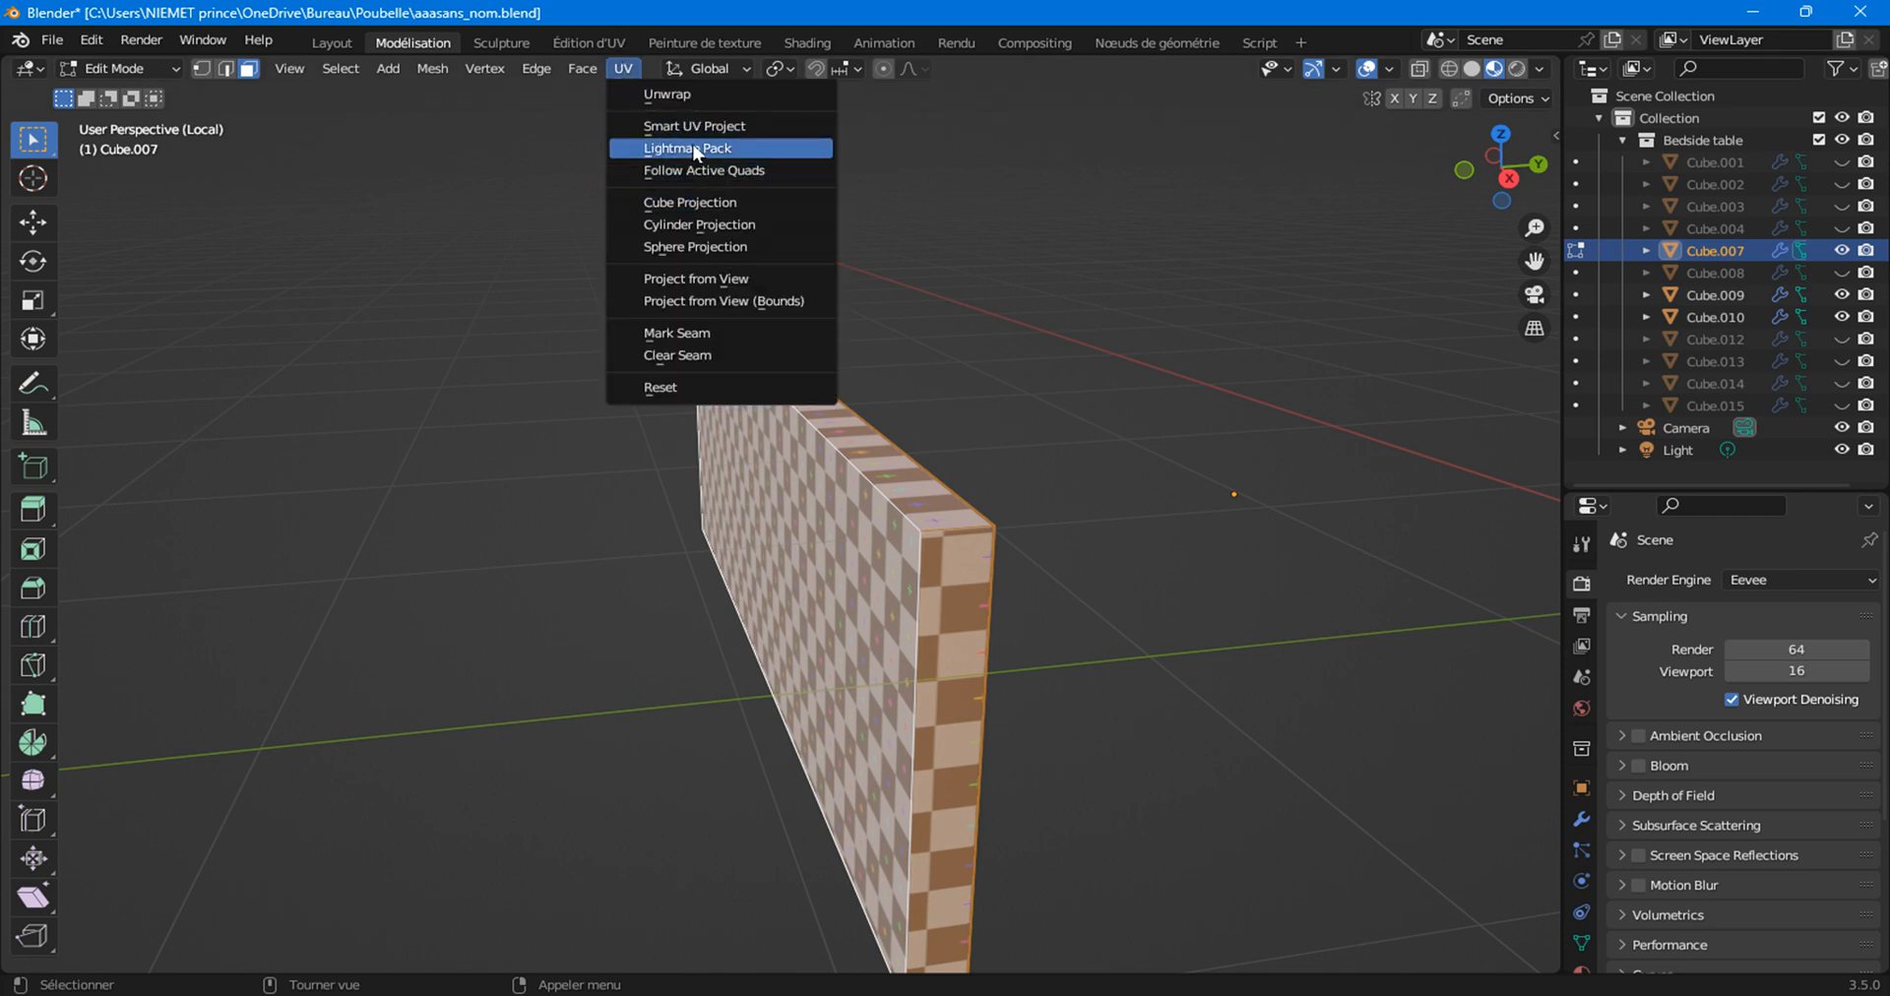
pyautogui.click(695, 203)
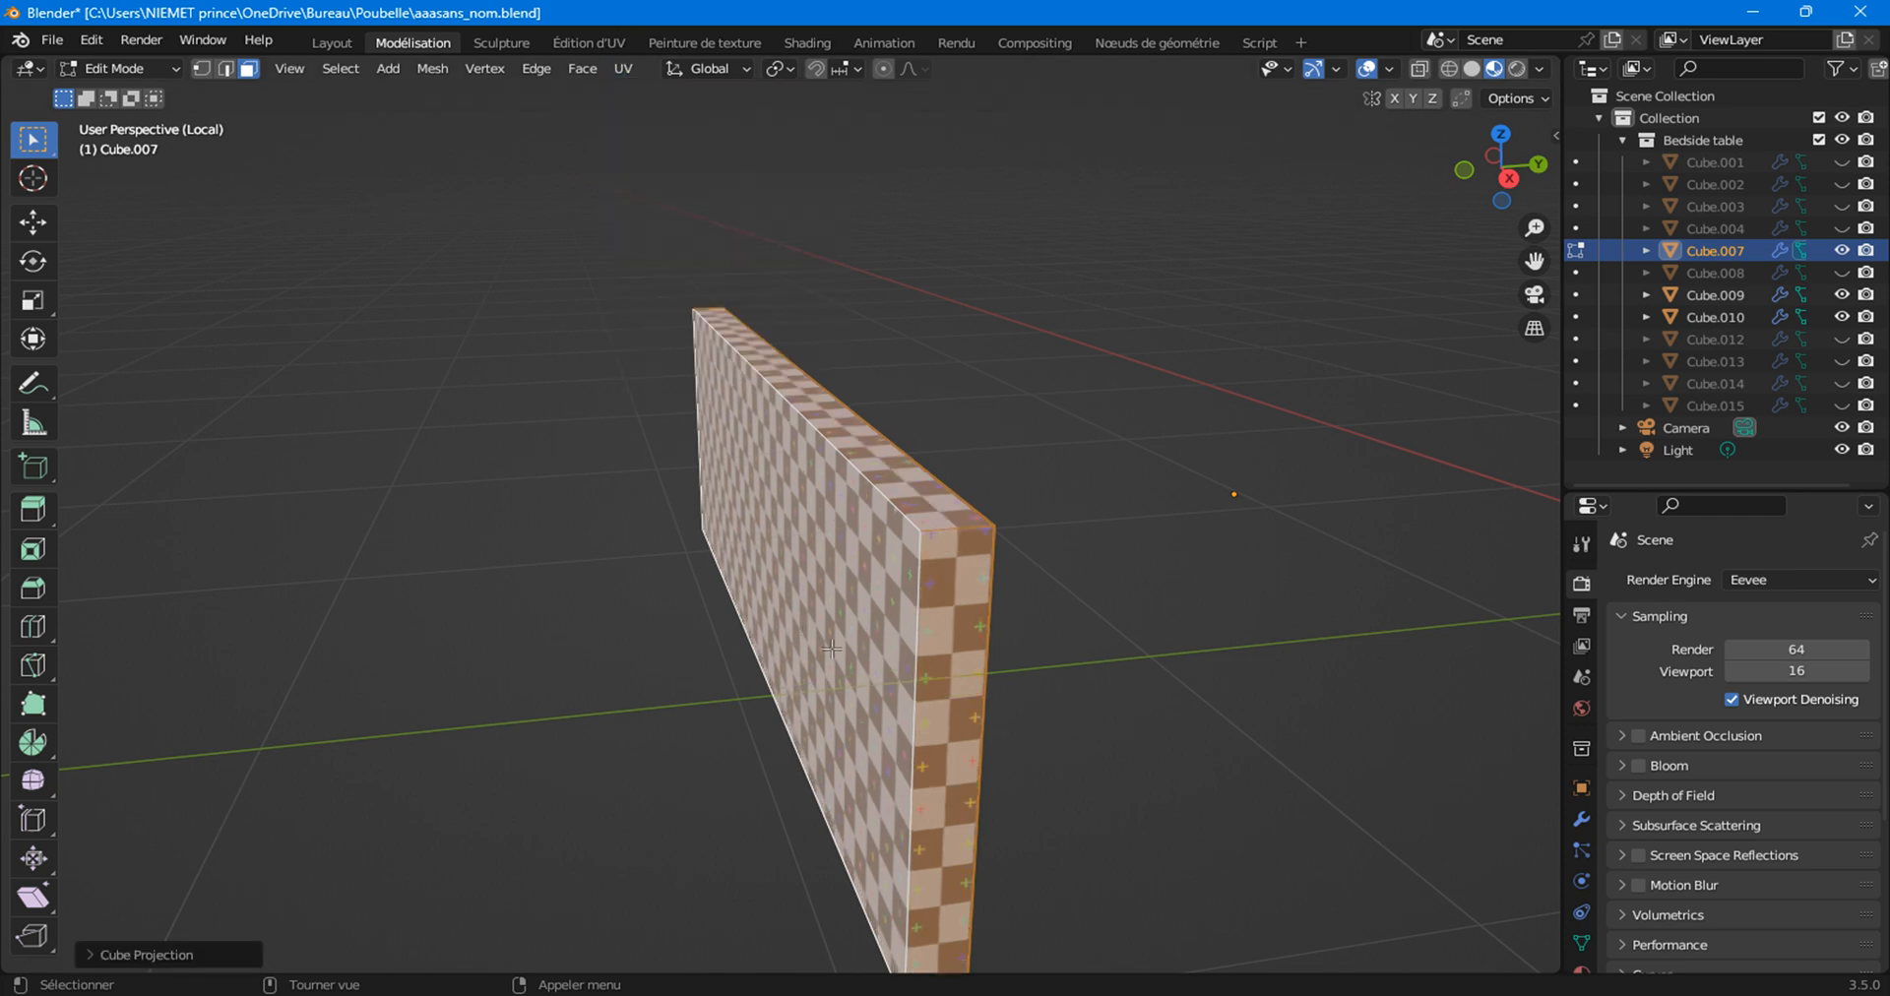
pyautogui.press('Tab')
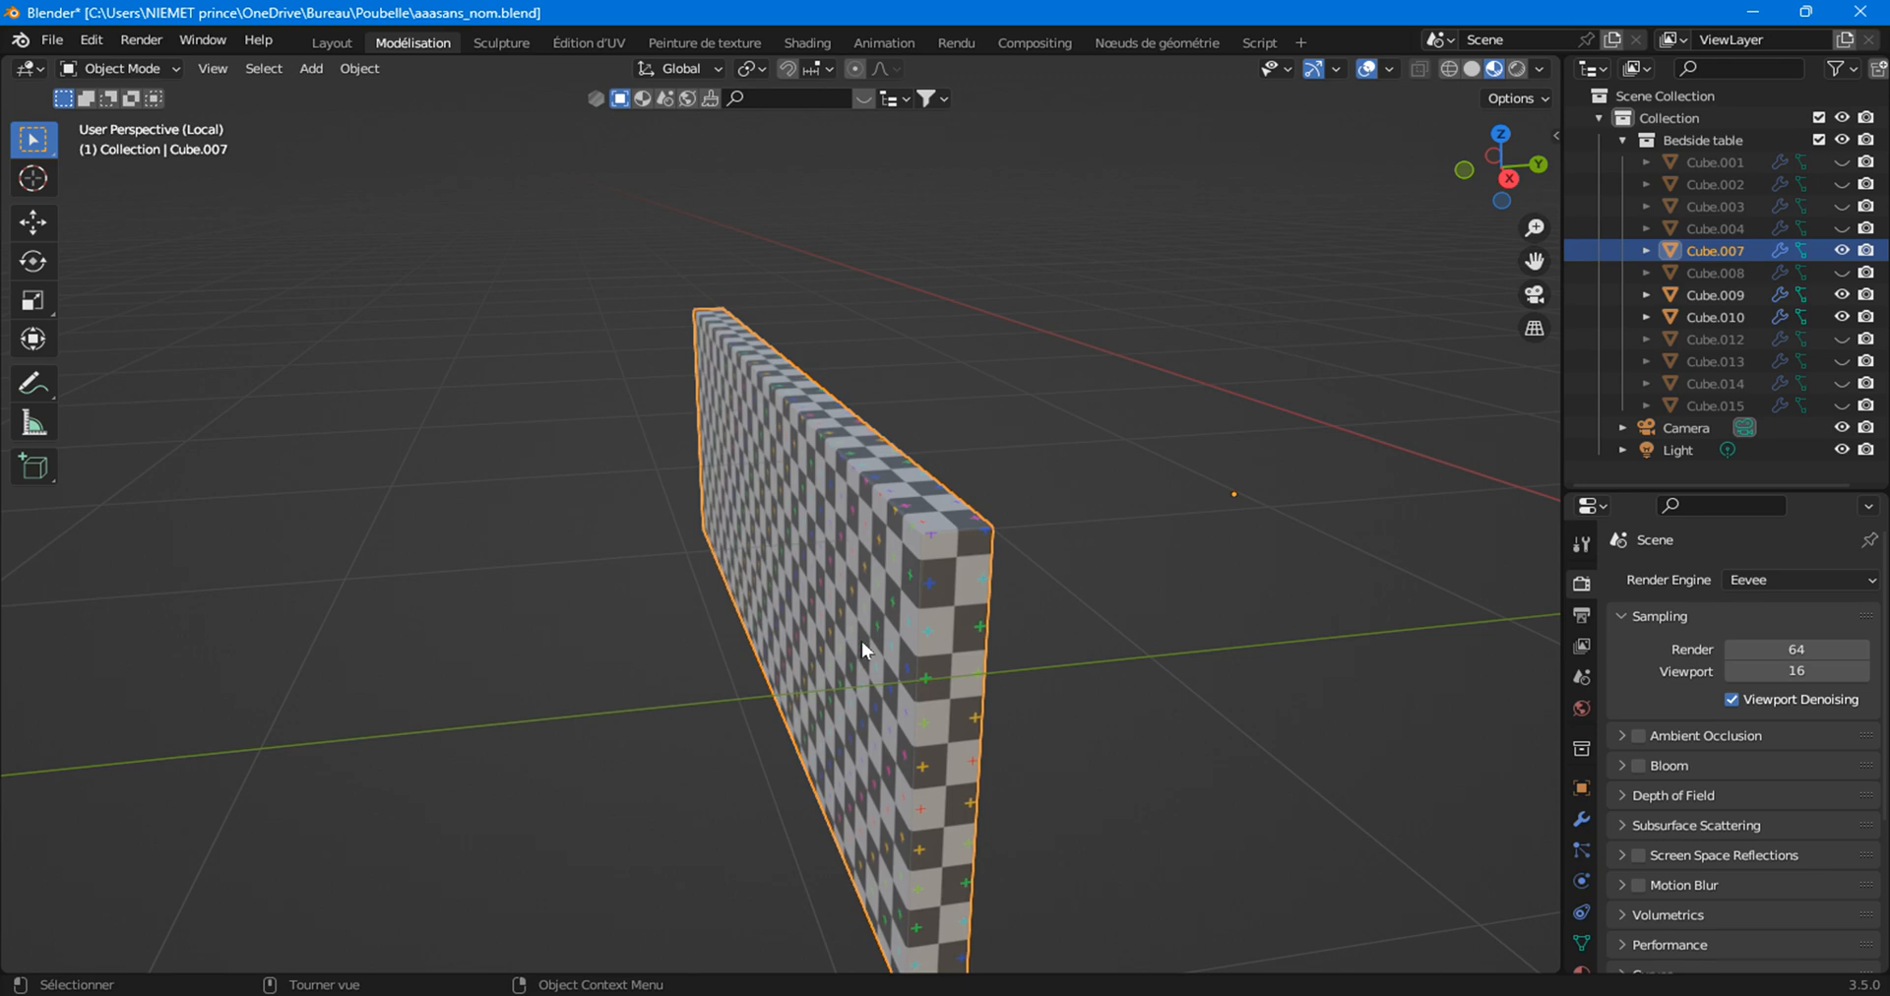
pyautogui.press('KP_Divide')
# Isolate the open drawer box behind the front panel in local view and examine its stretched checker squares.
pyautogui.click(880, 665)
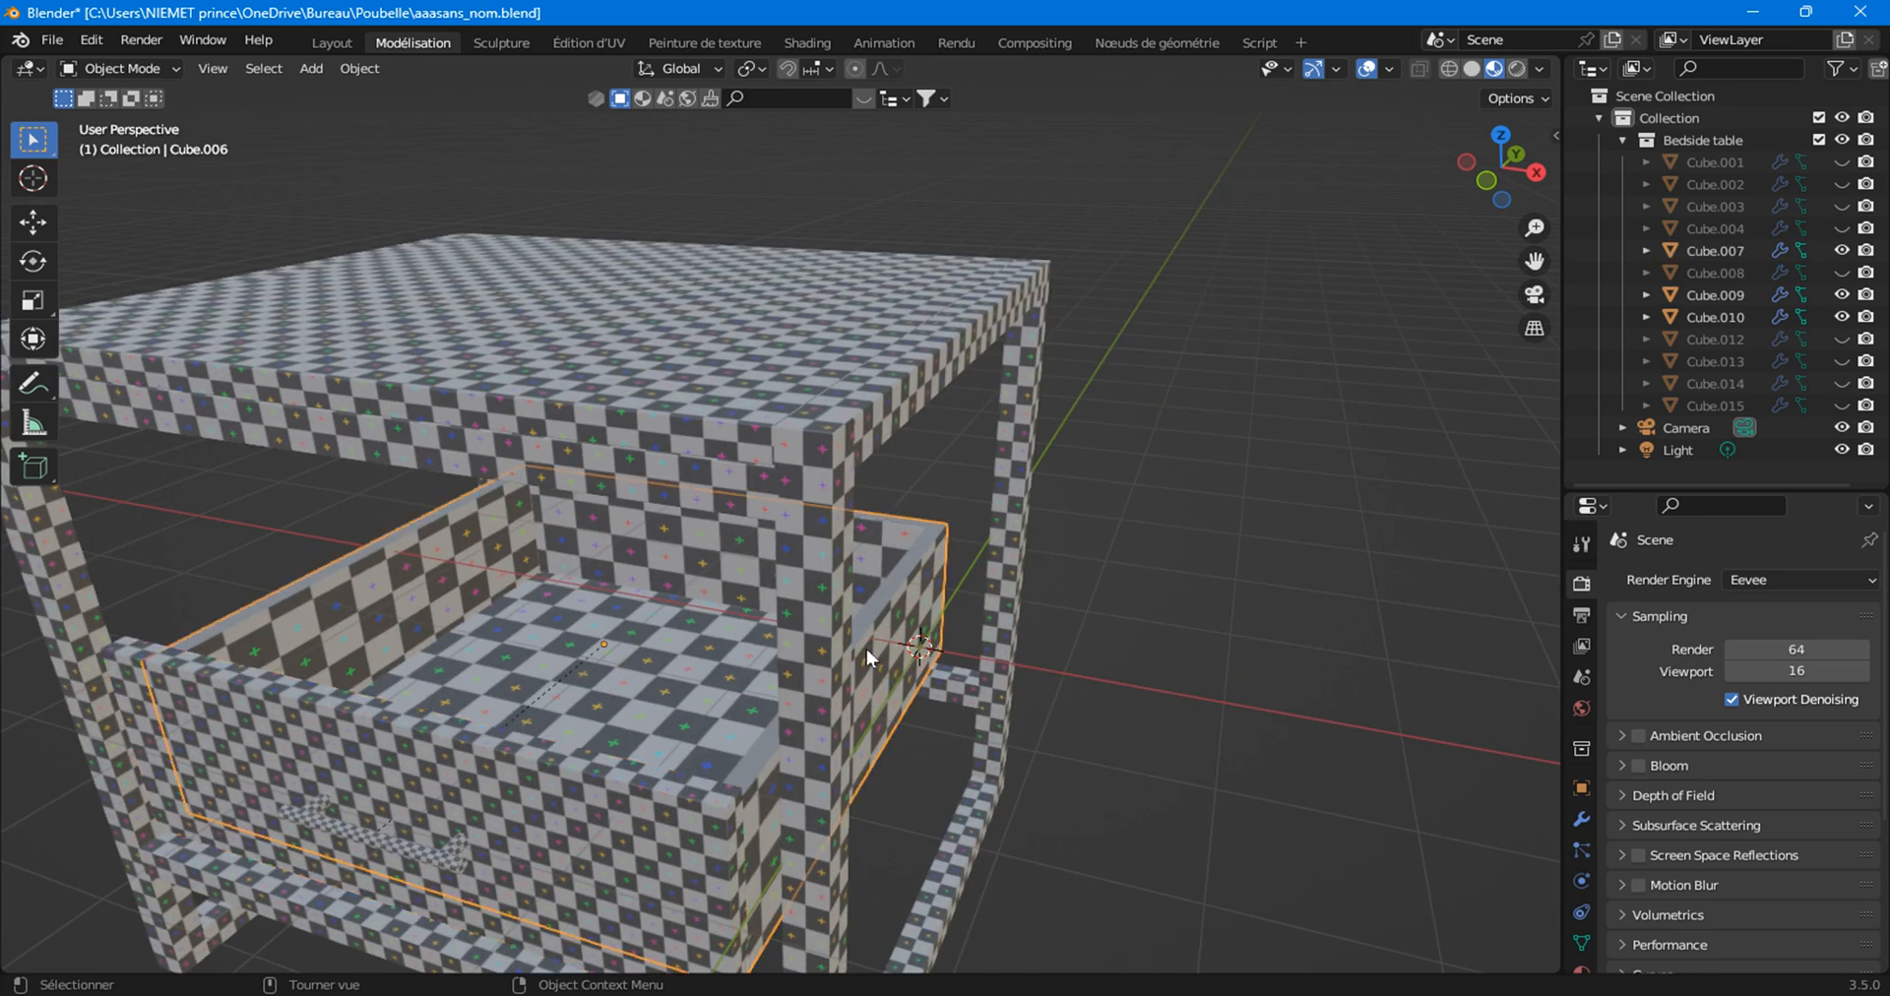
pyautogui.press('KP_Divide')
pyautogui.moveTo(886, 719); pyautogui.dragTo(910, 660, button='middle')
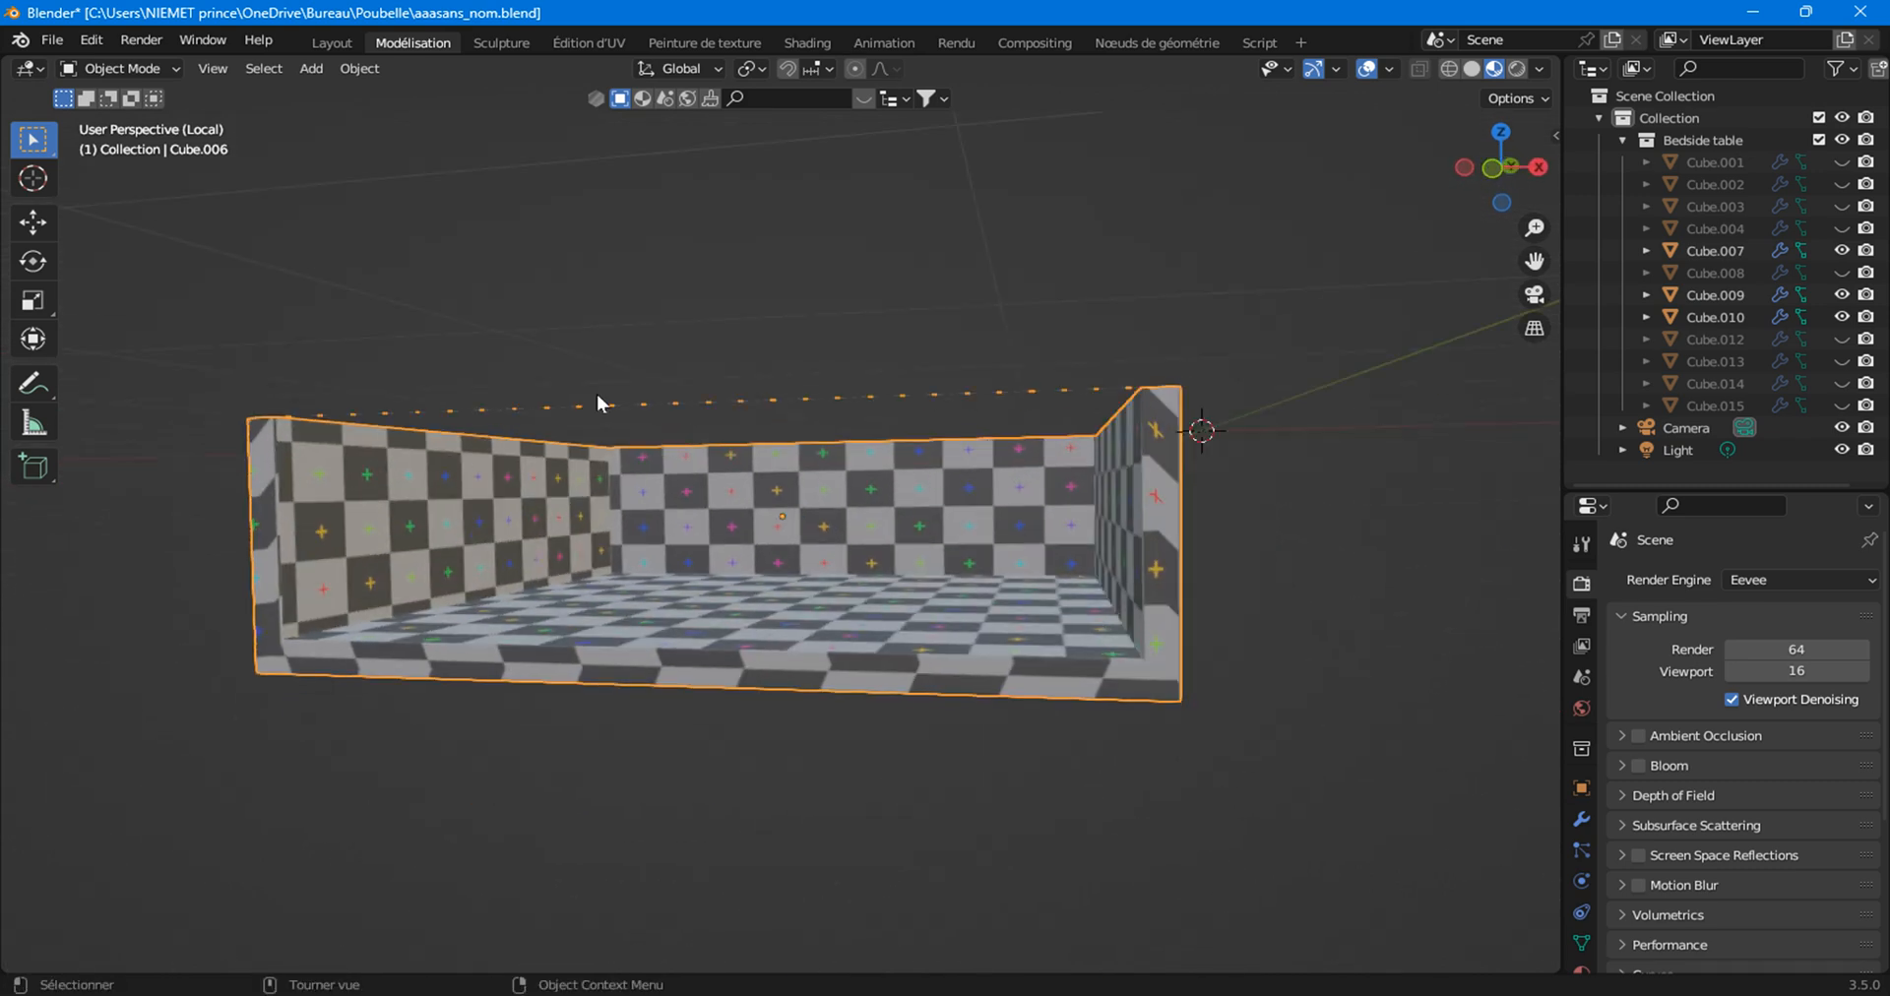
pyautogui.moveTo(597, 394); pyautogui.dragTo(937, 512, button='middle')
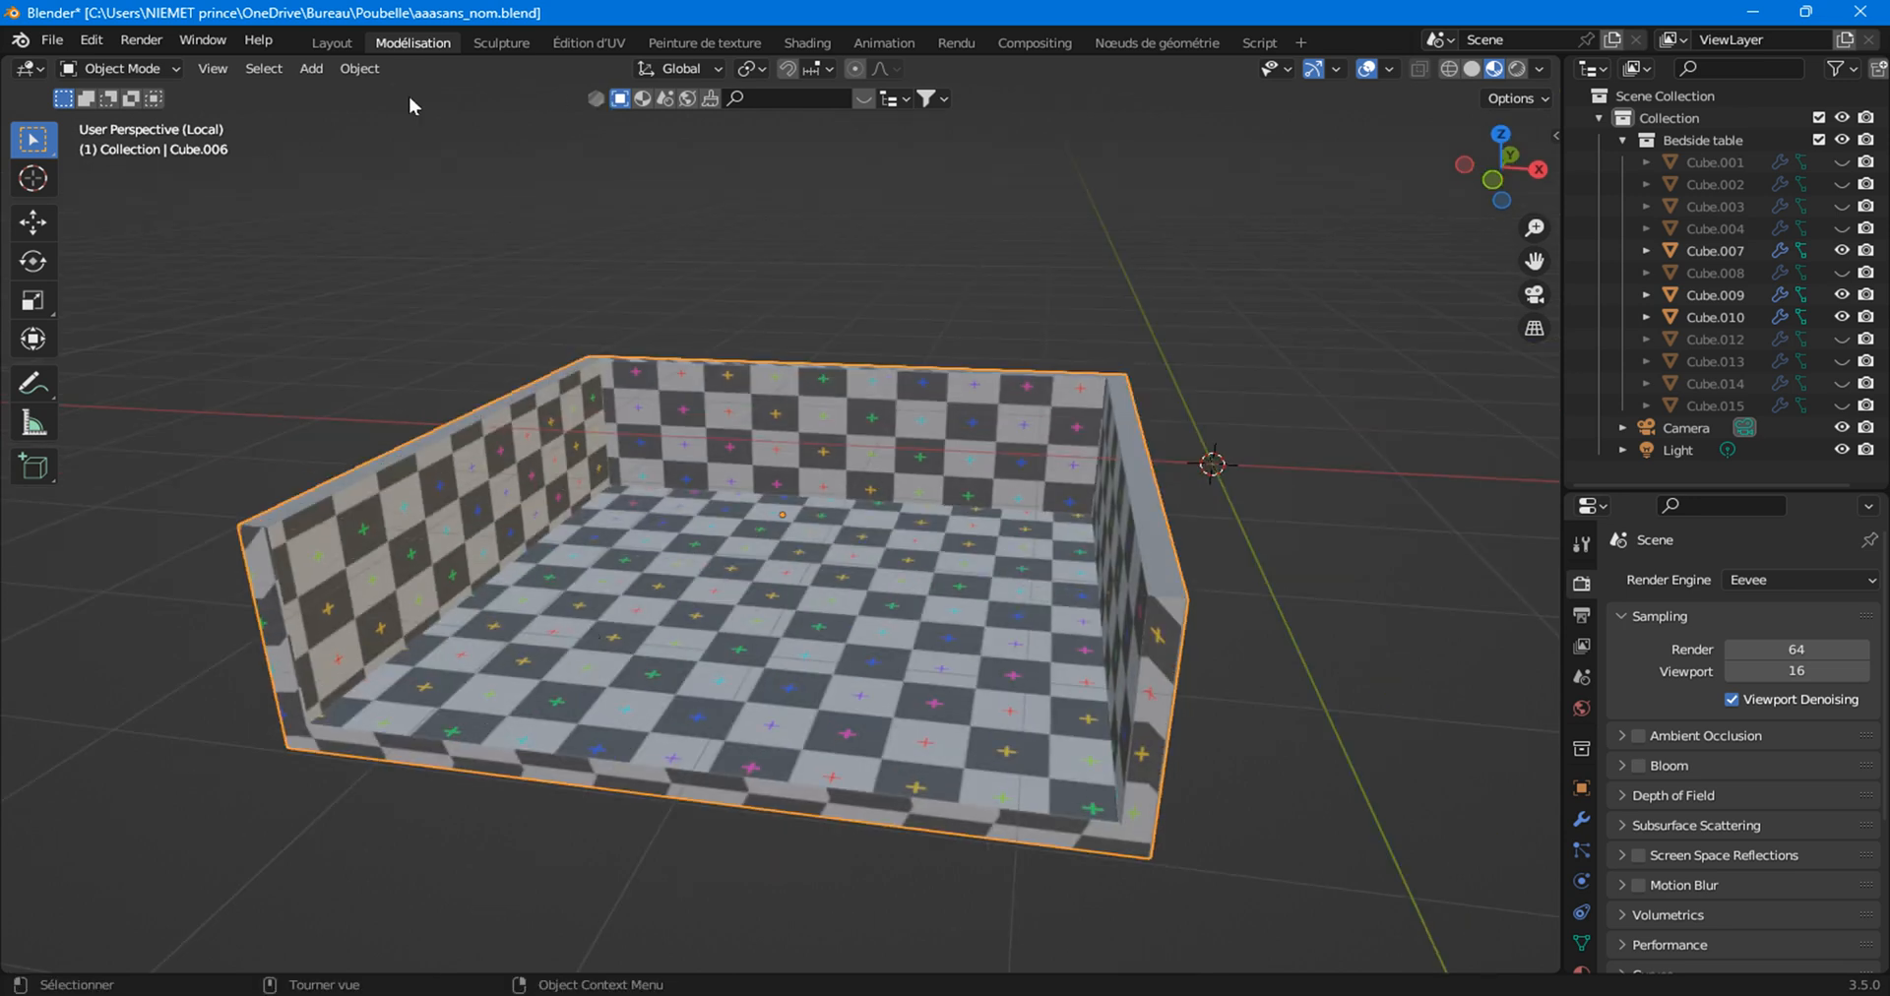
# Unwrap all faces of the drawer box with Cube Projection, and bring back the whole table in Object Mode.
pyautogui.press('Tab')
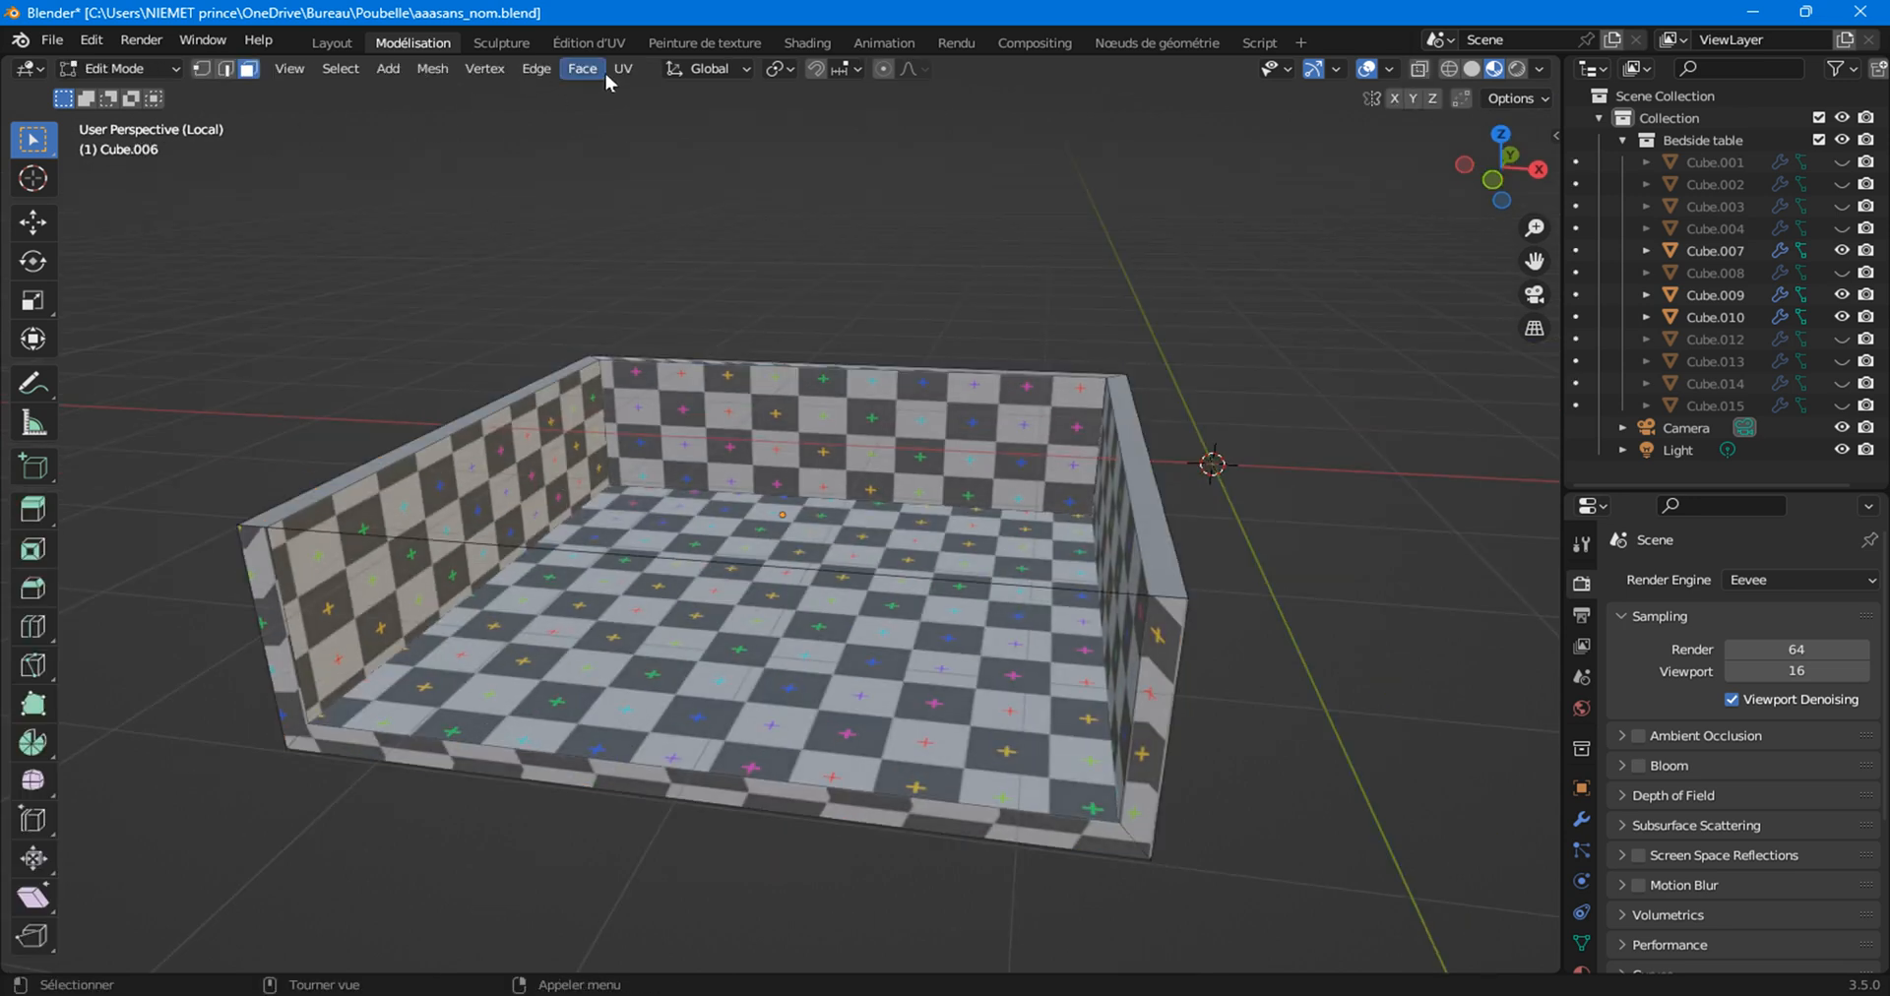
pyautogui.press('a')
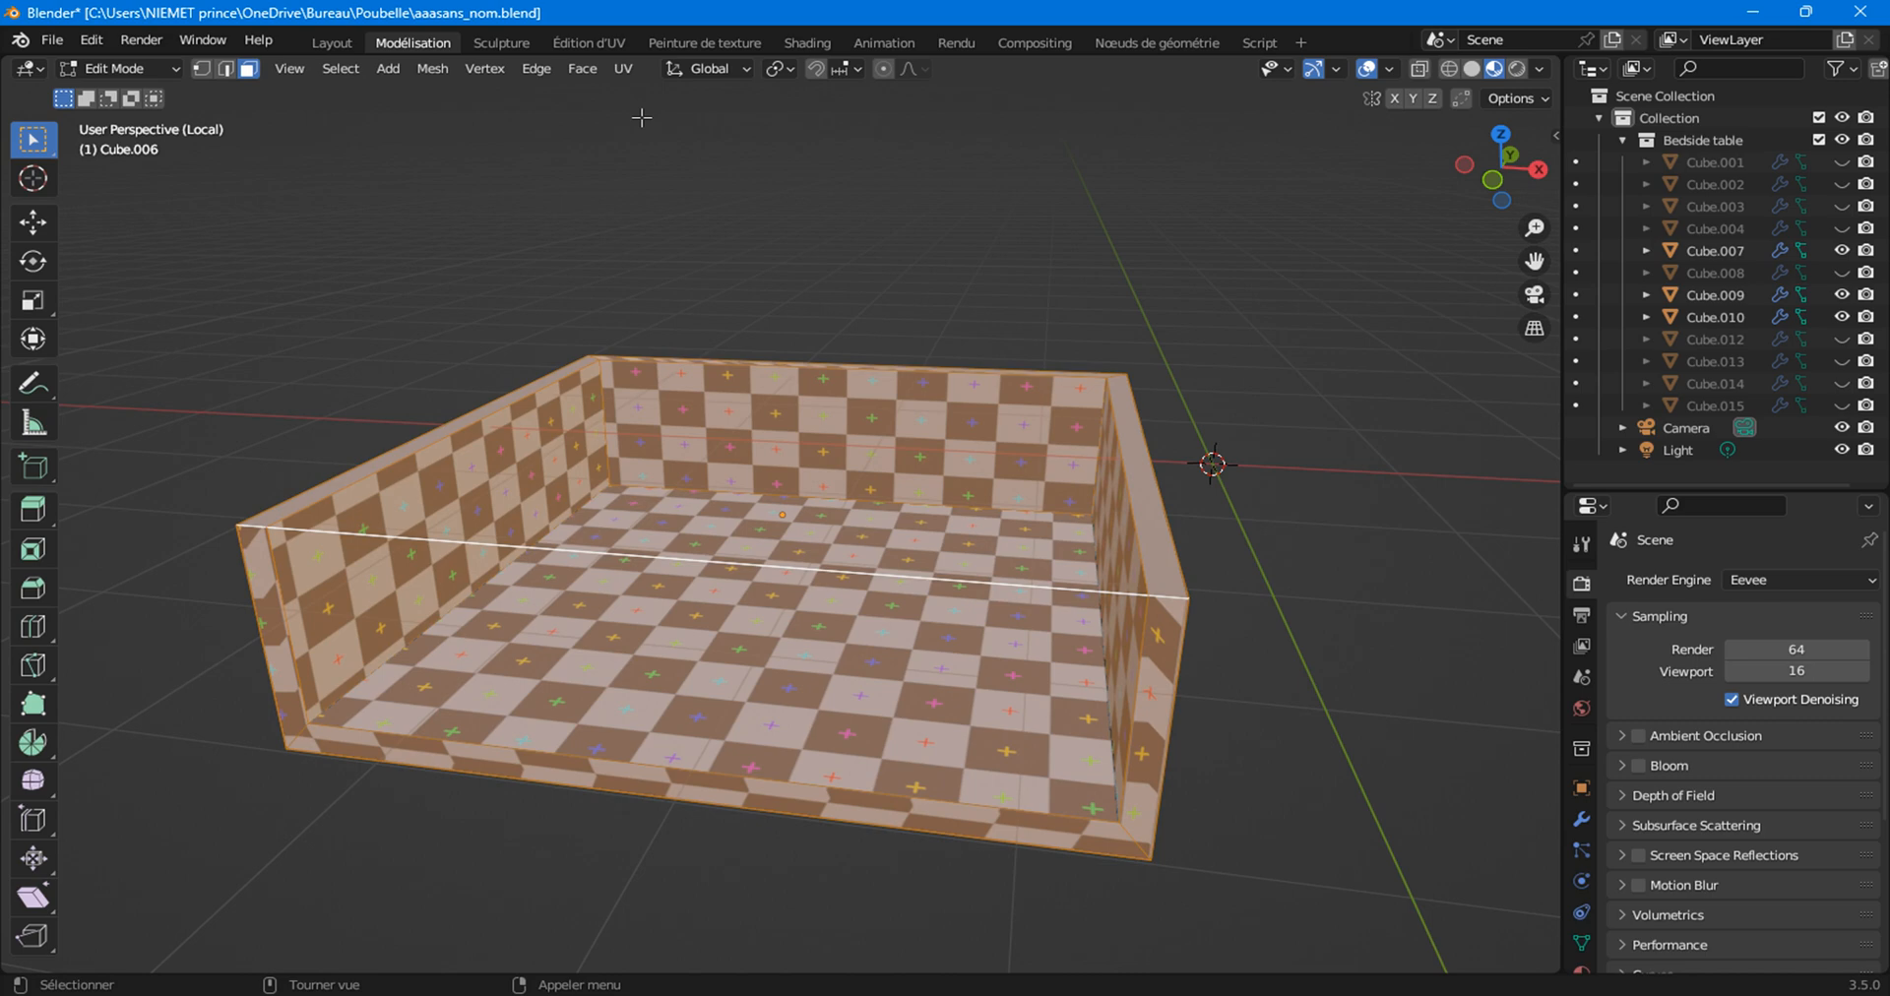
pyautogui.click(623, 69)
pyautogui.click(671, 205)
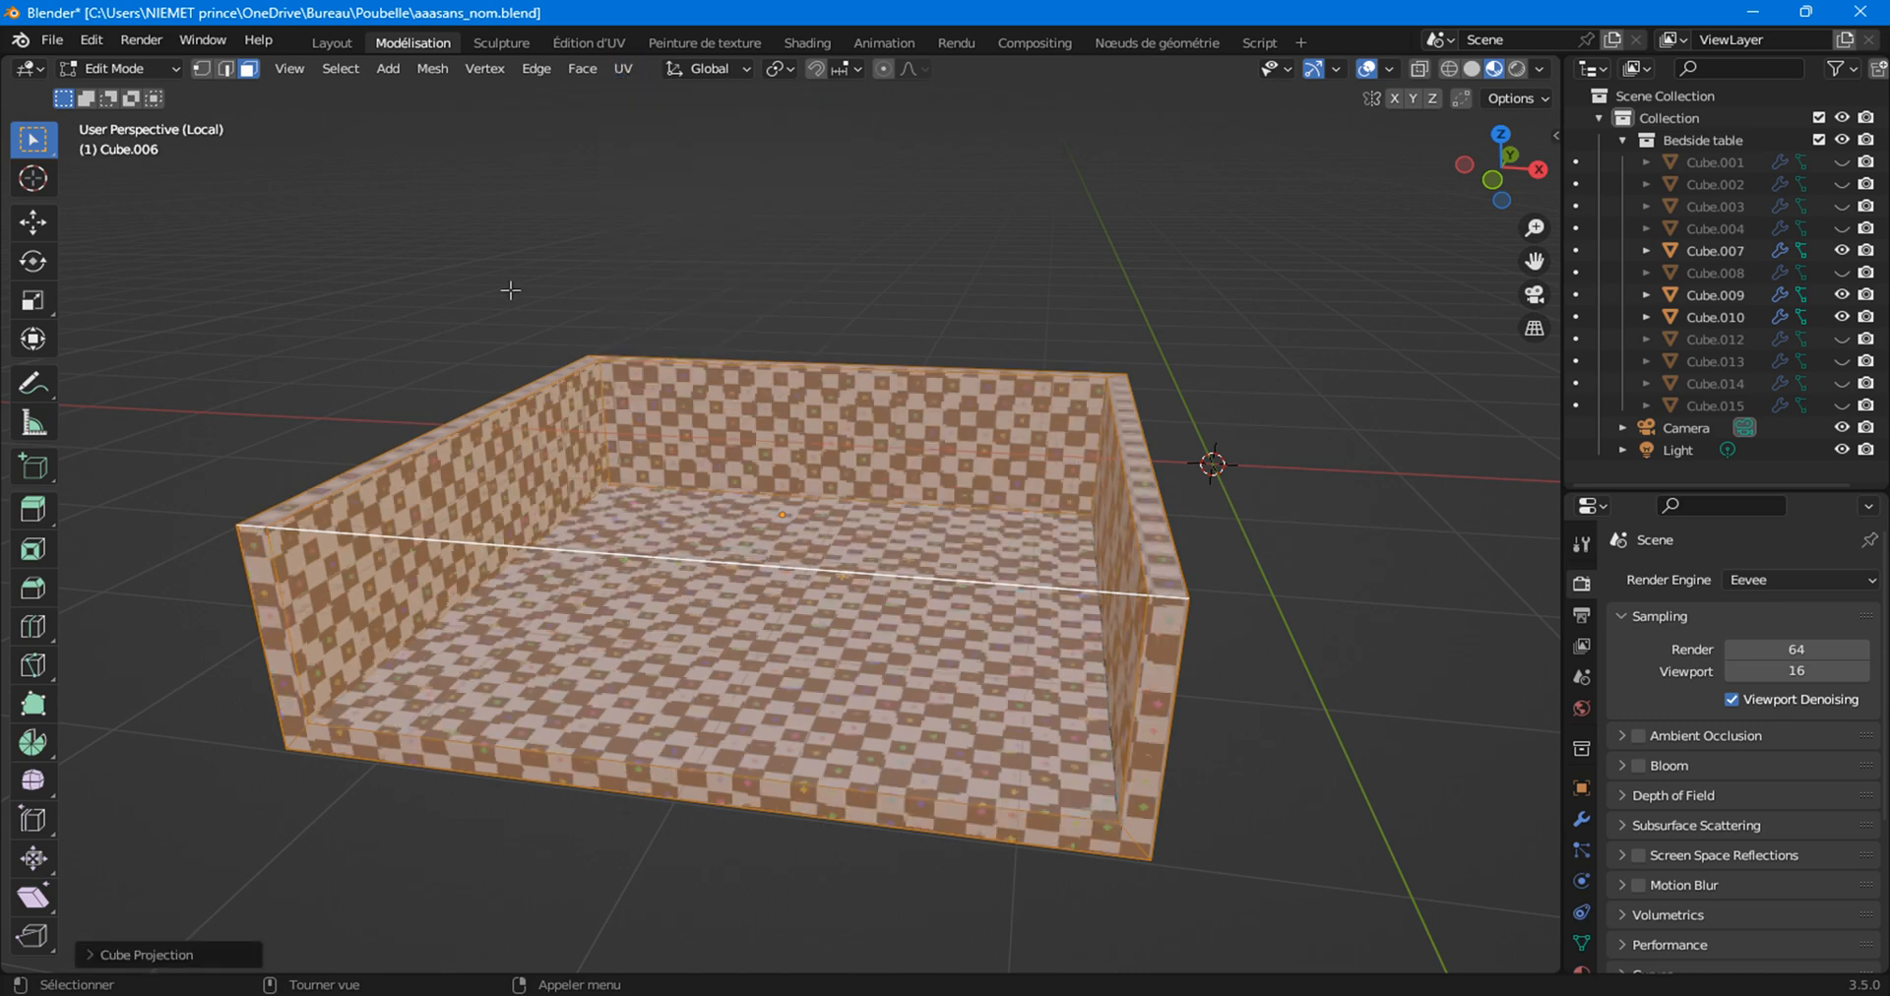
pyautogui.moveTo(467, 567); pyautogui.dragTo(618, 528, button='middle')
pyautogui.press('Tab')
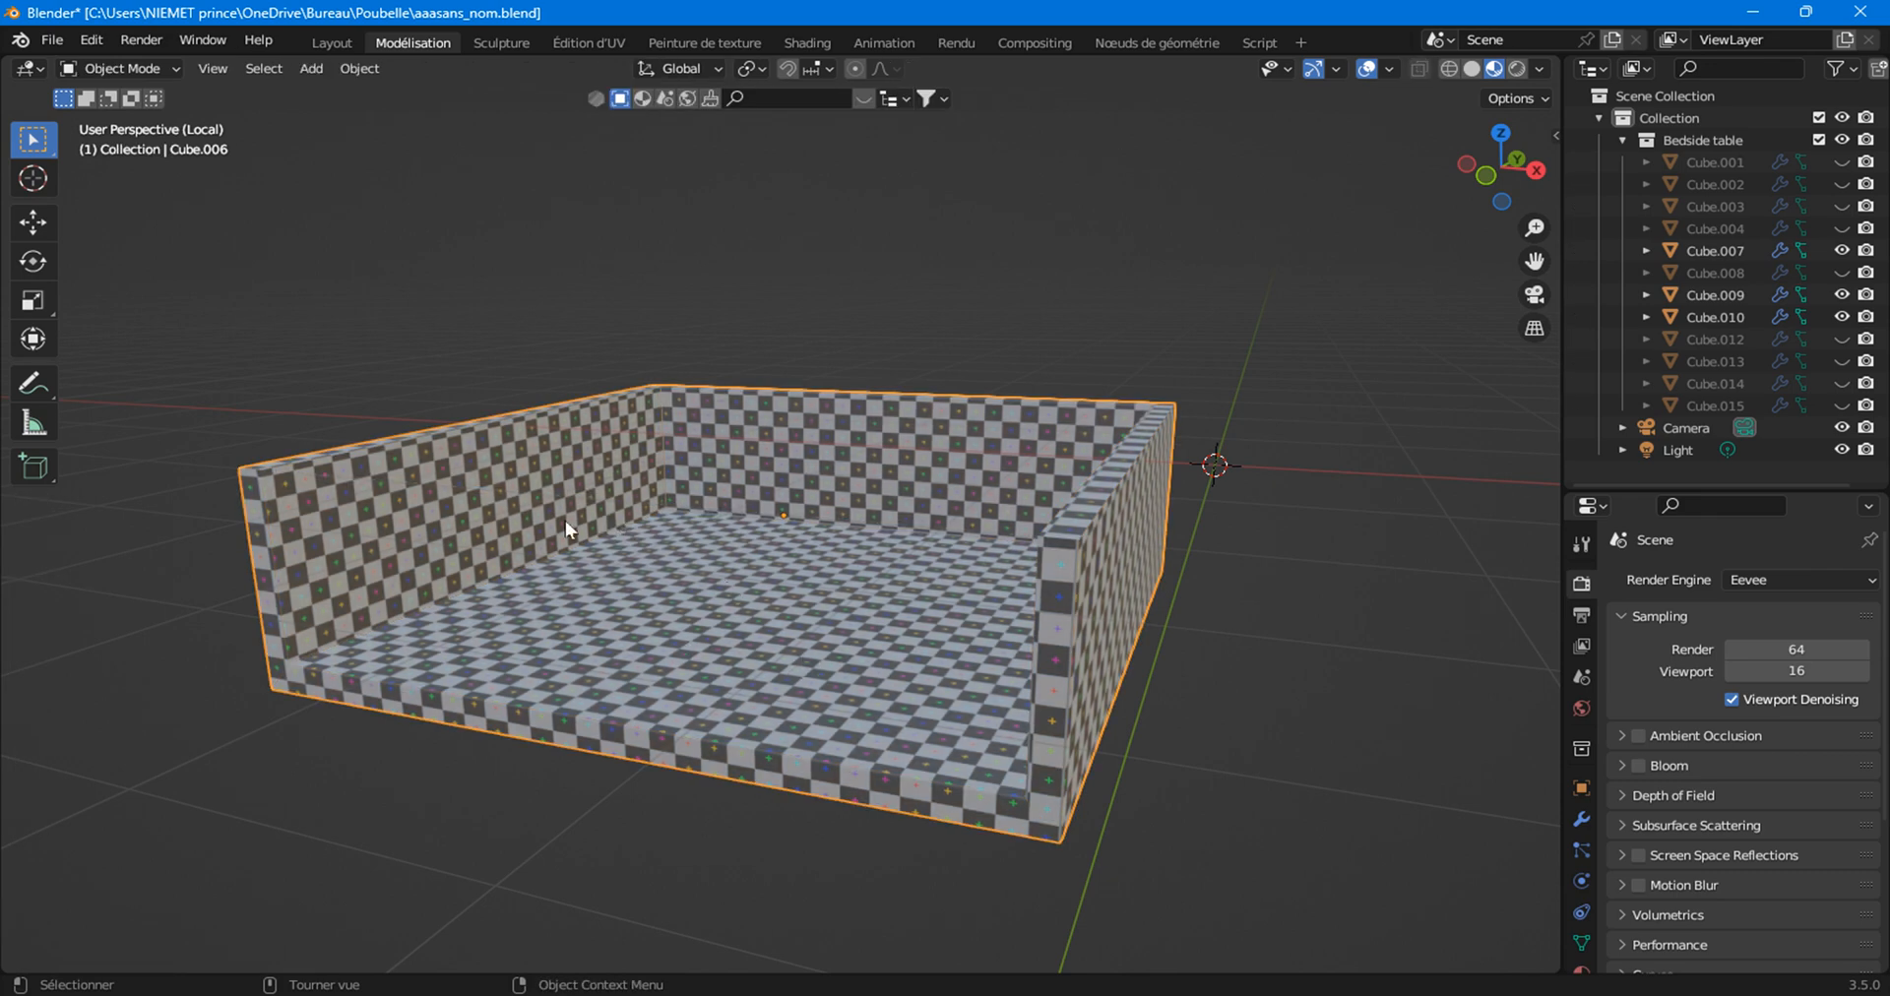
pyautogui.press('KP_Divide')
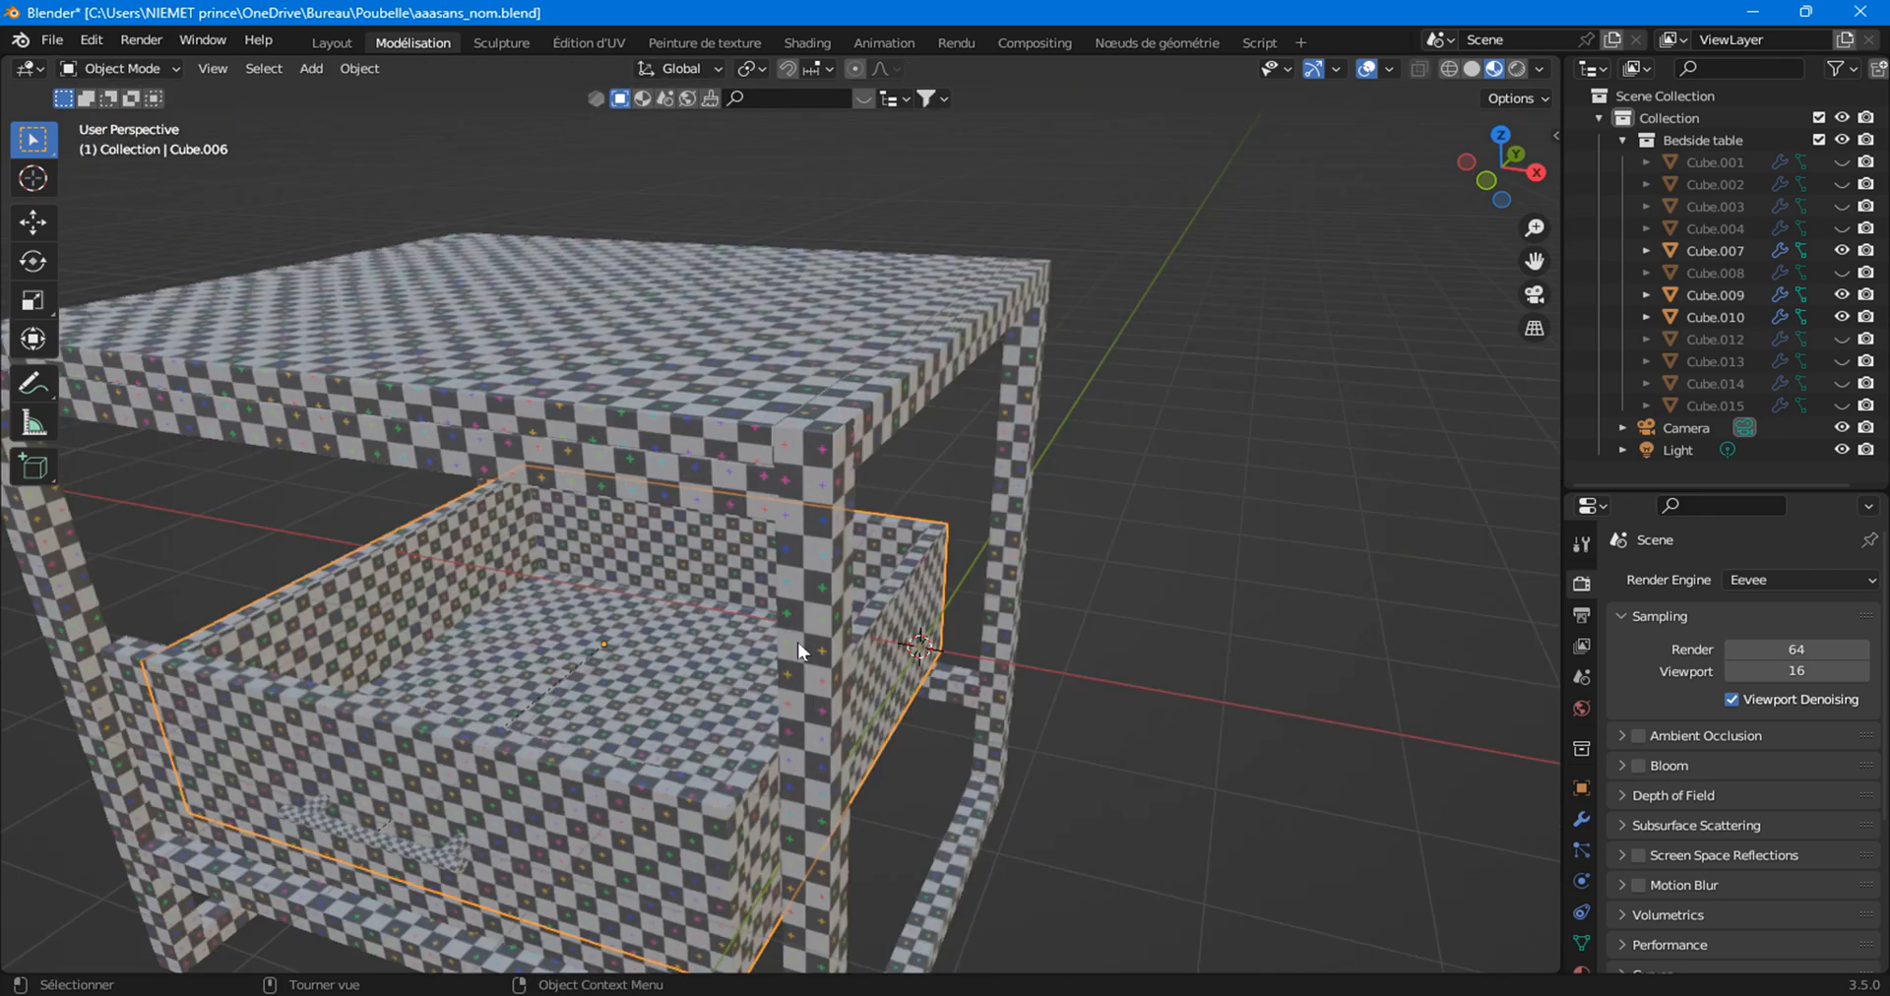
# Unhide the drawer housing, clear the object selection, and compare the checker squares across the whole table.
pyautogui.click(1841, 272)
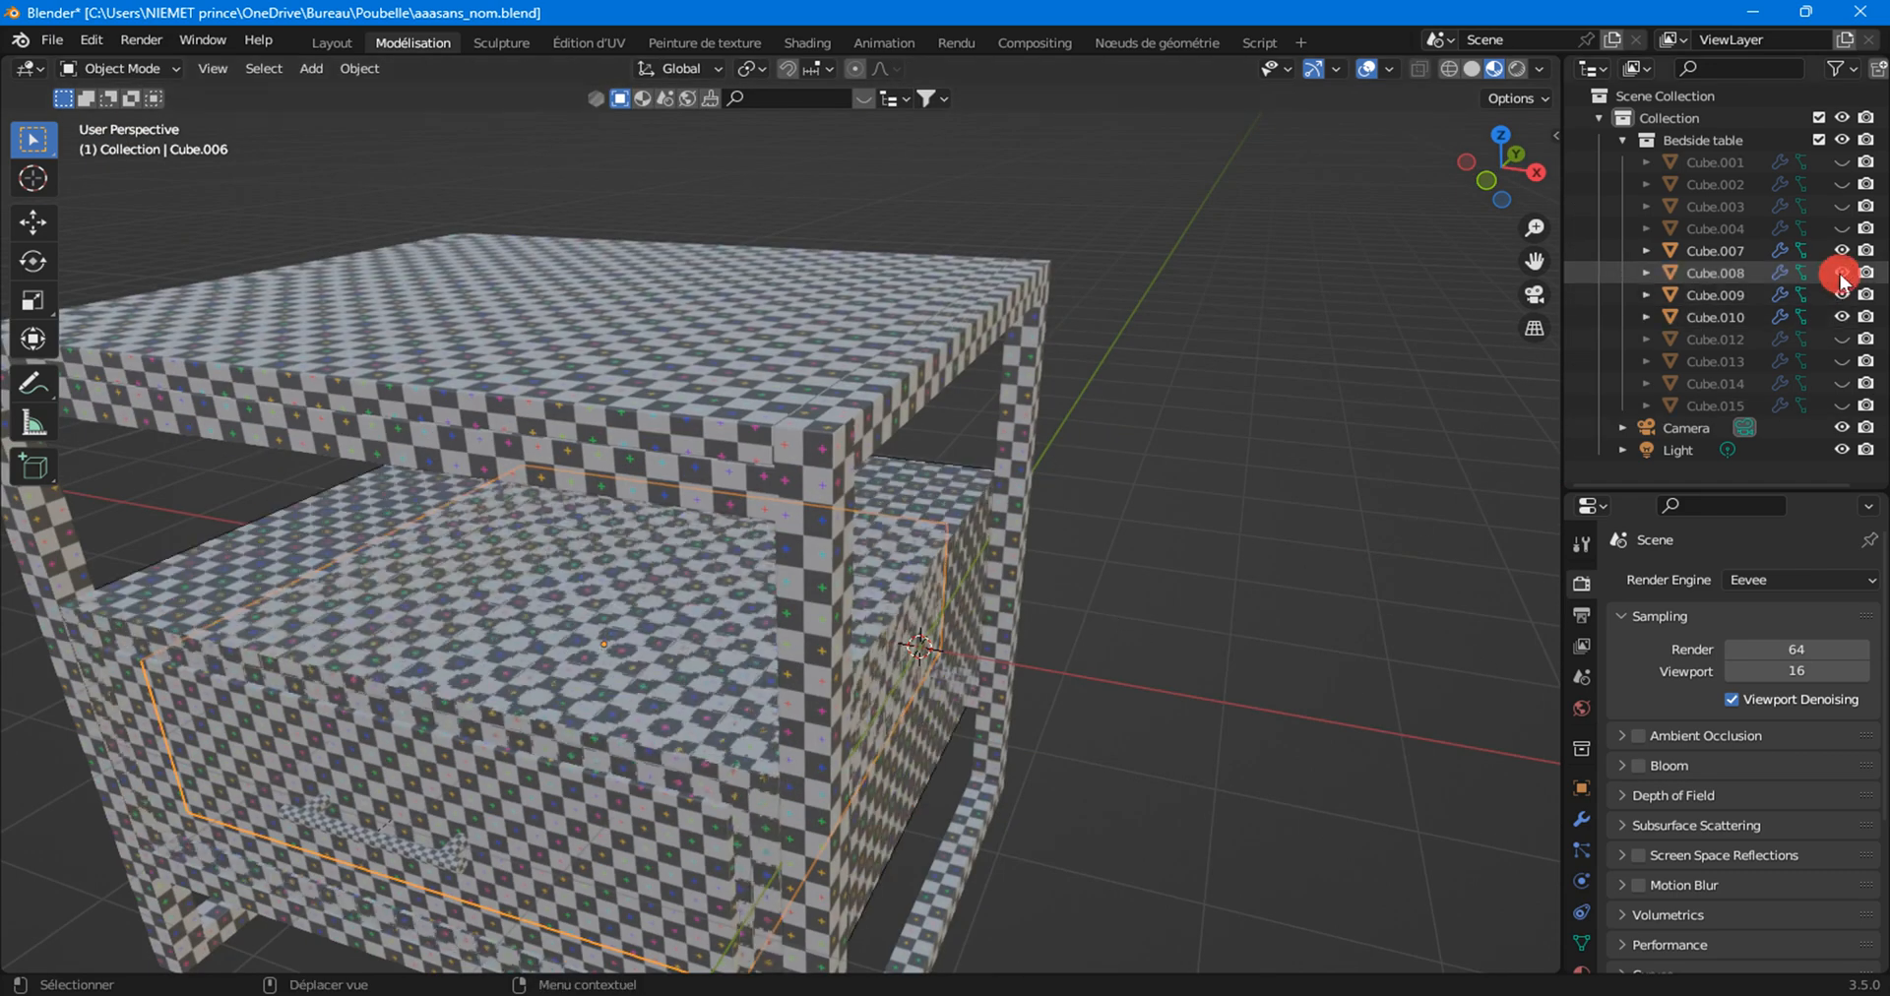
pyautogui.scroll(-2, 889, 688)
pyautogui.moveTo(878, 679); pyautogui.dragTo(950, 654, button='middle')
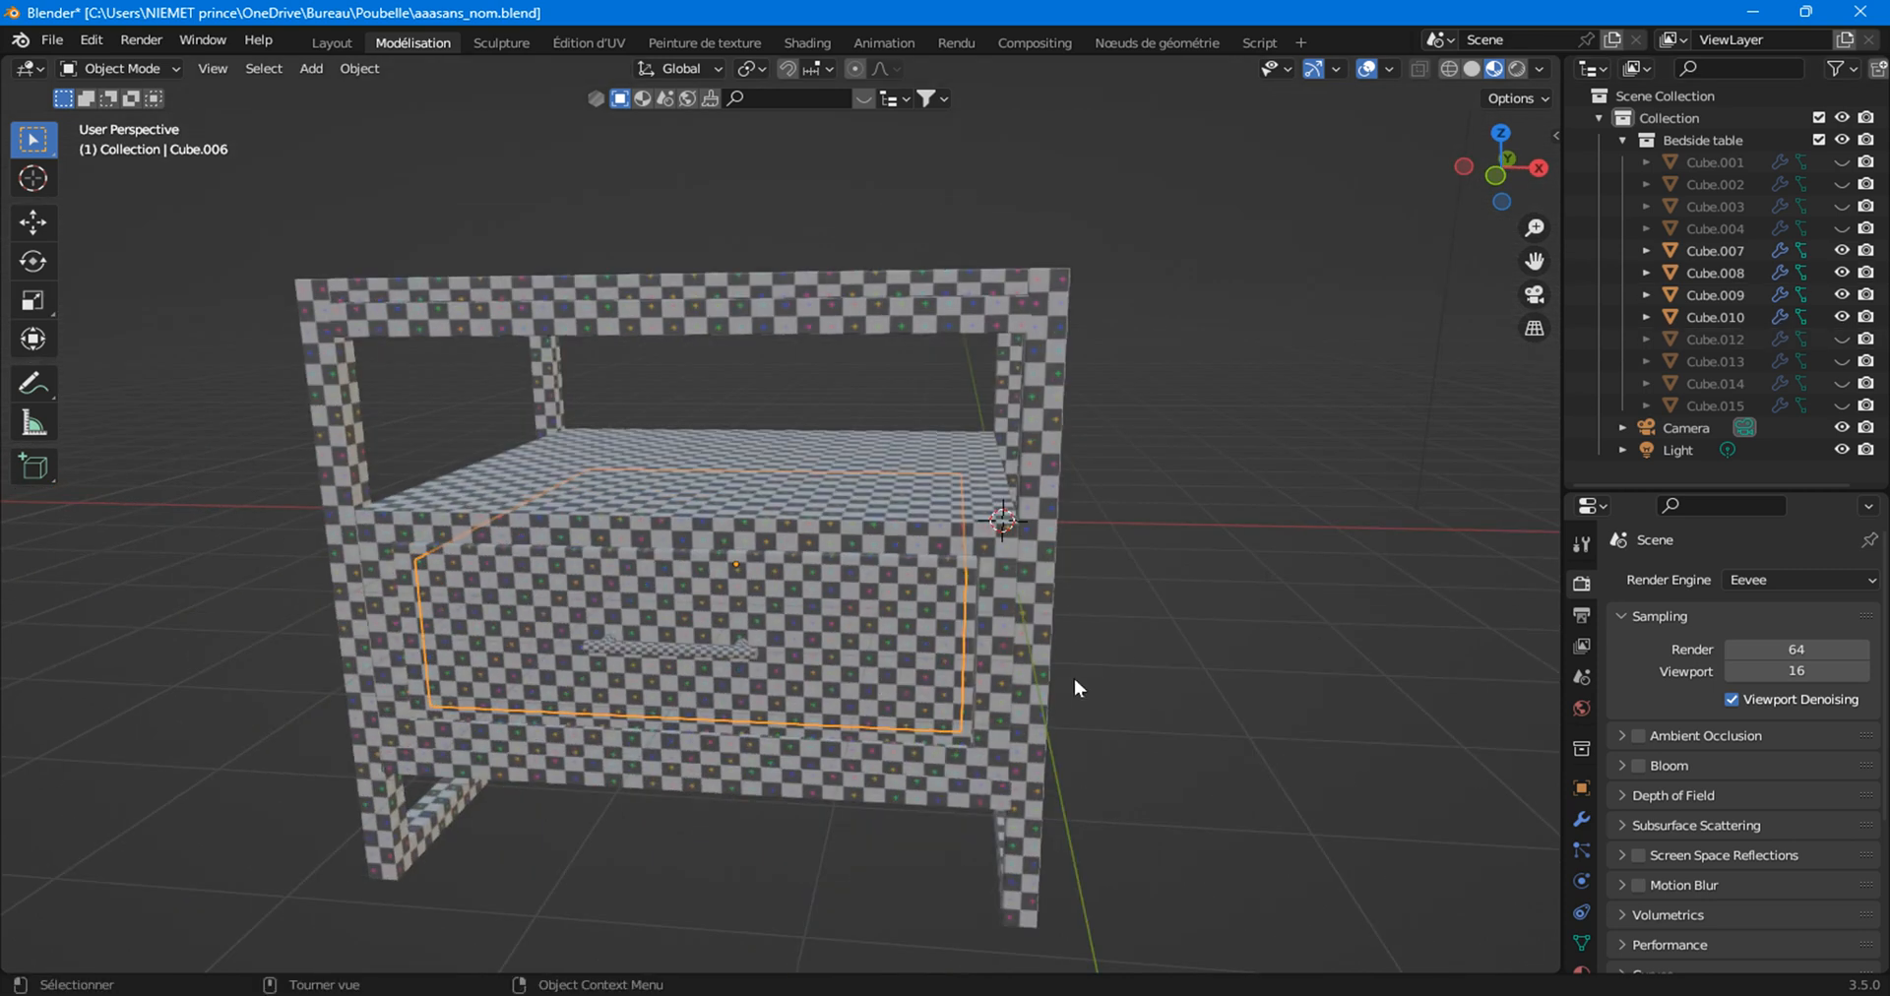
pyautogui.click(1158, 667)
pyautogui.moveTo(1159, 670); pyautogui.dragTo(1089, 725, button='middle')
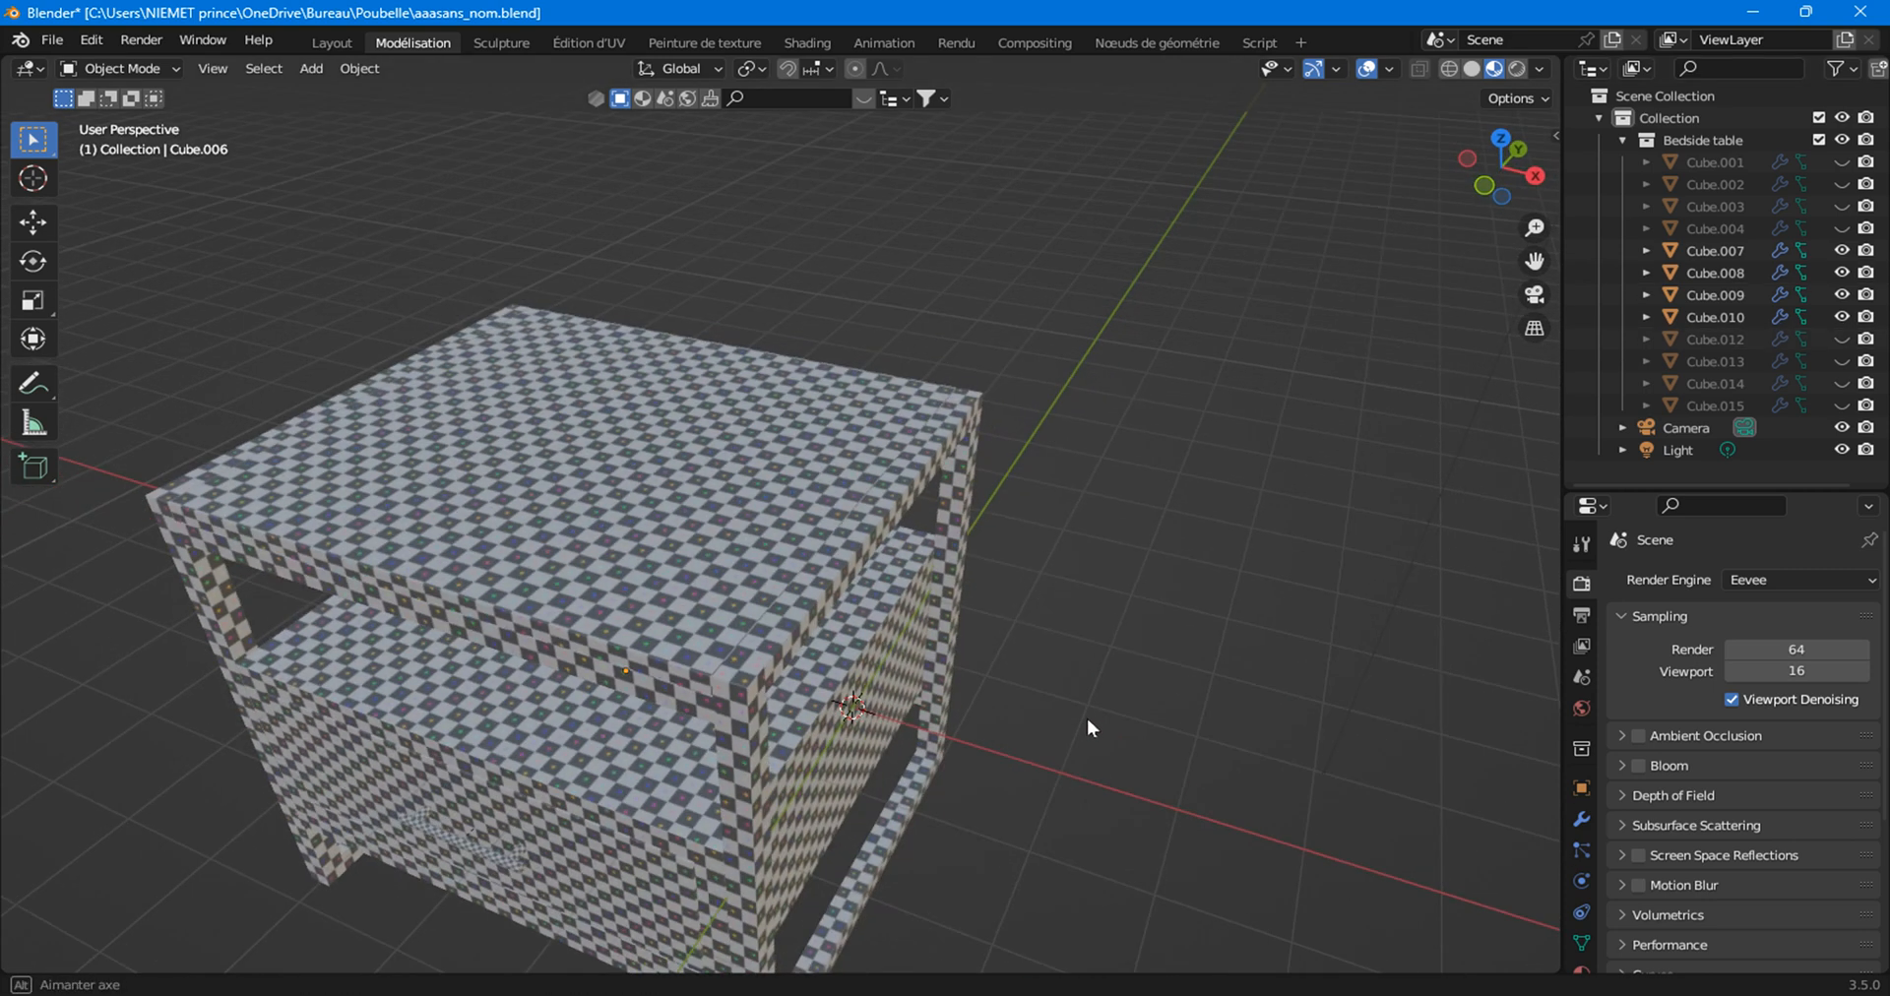
pyautogui.scroll(3, 1069, 728)
pyautogui.scroll(1, 1067, 736)
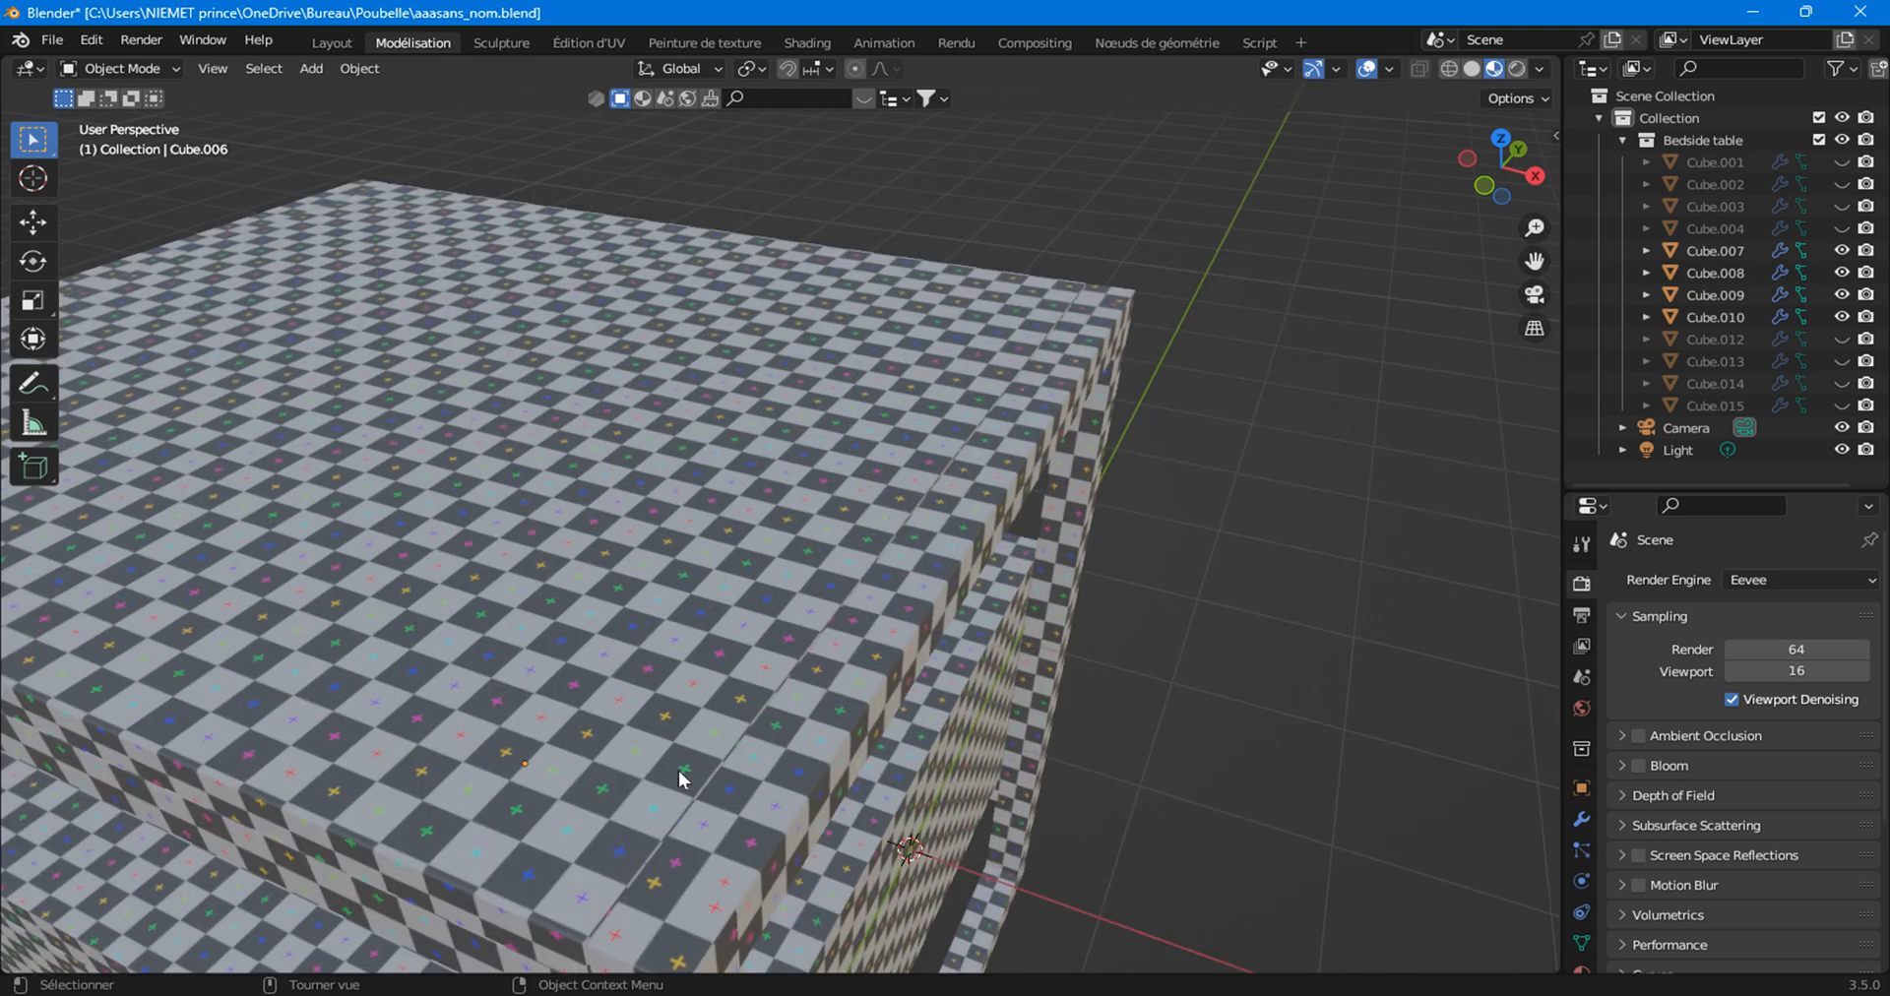
pyautogui.scroll(-4, 716, 784)
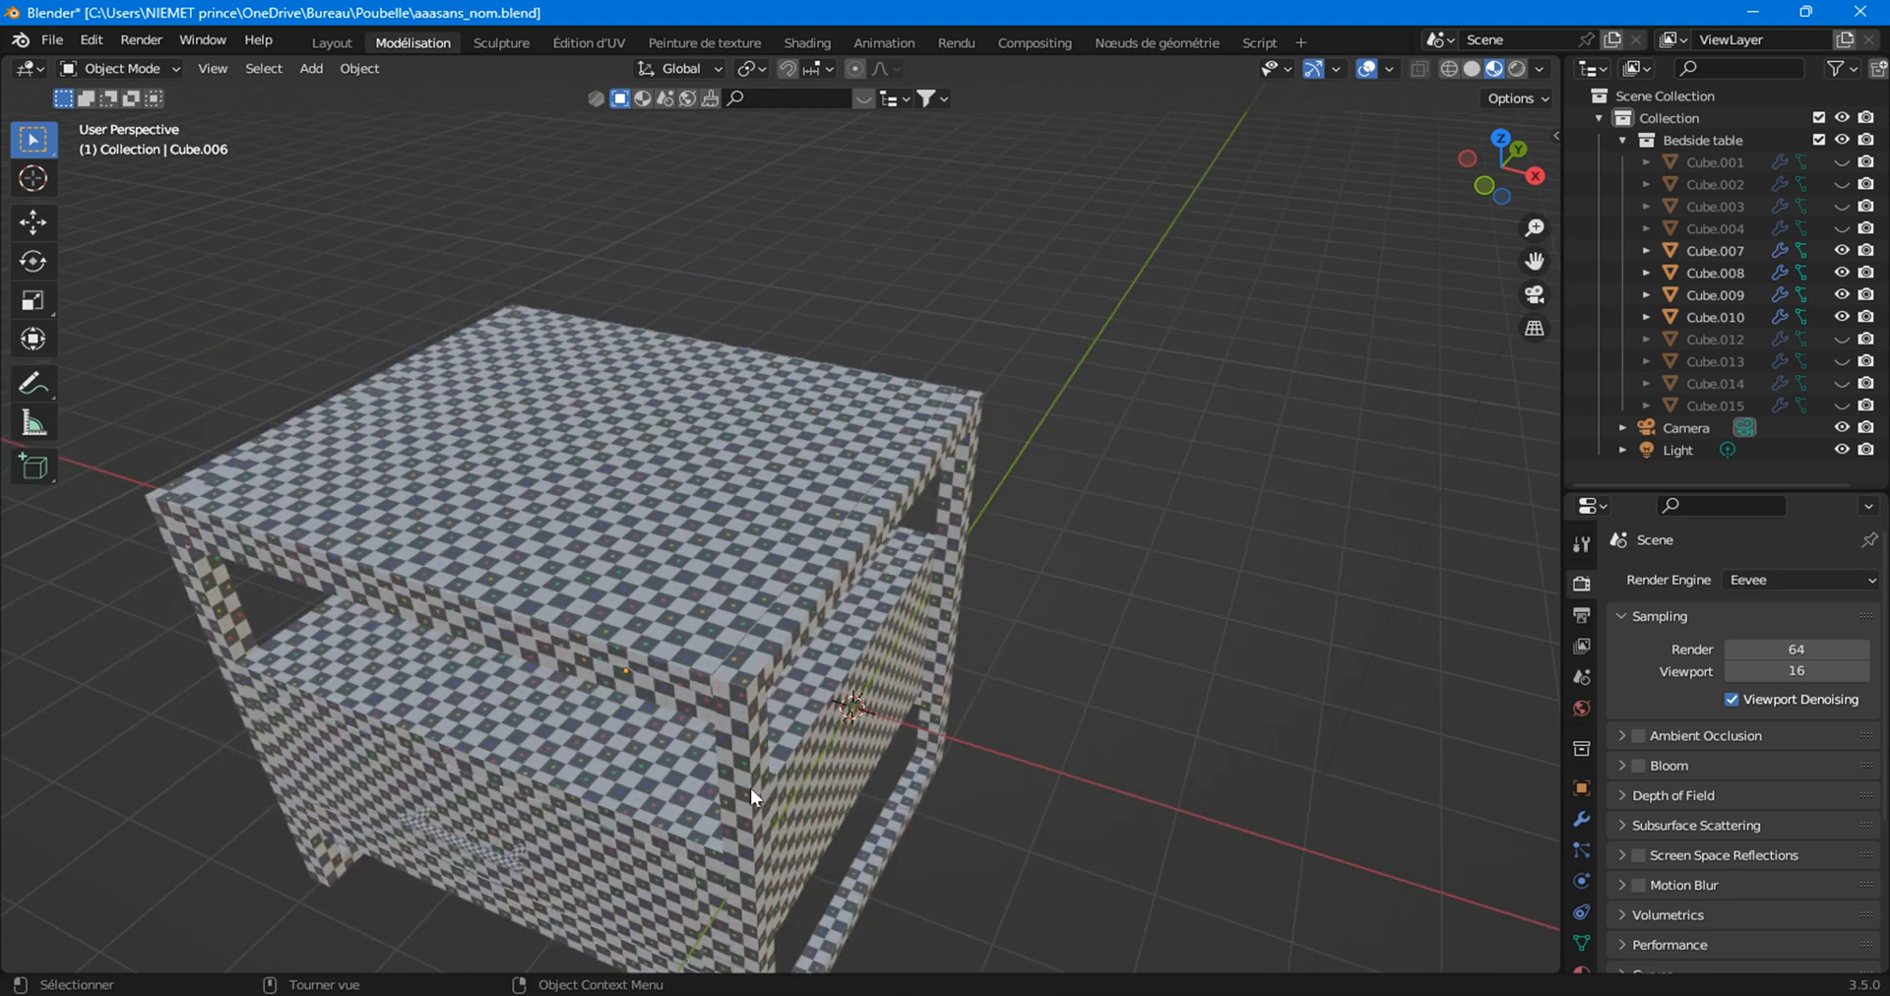
pyautogui.moveTo(750, 787); pyautogui.dragTo(688, 628, button='middle')
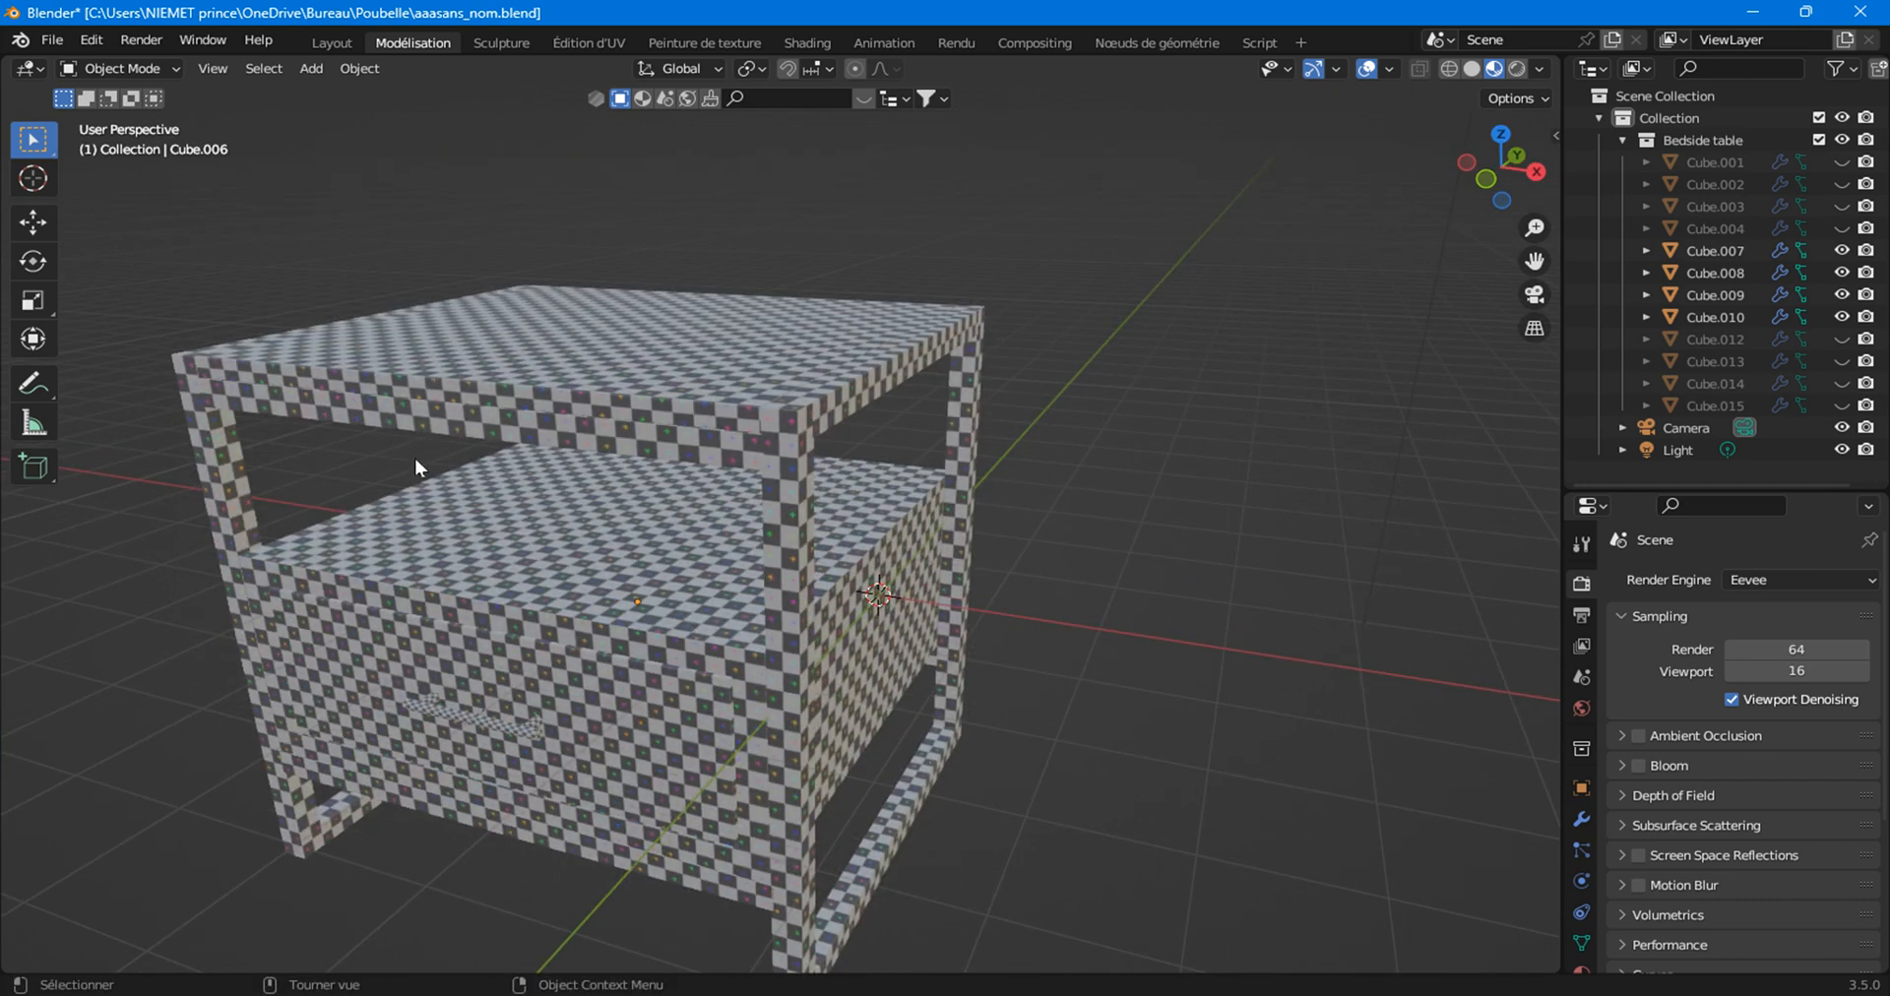
# Select every face of all visible table parts in Edit Mode and show their UV layout in the UV editing workspace.
pyautogui.press('a')
pyautogui.press('Tab')
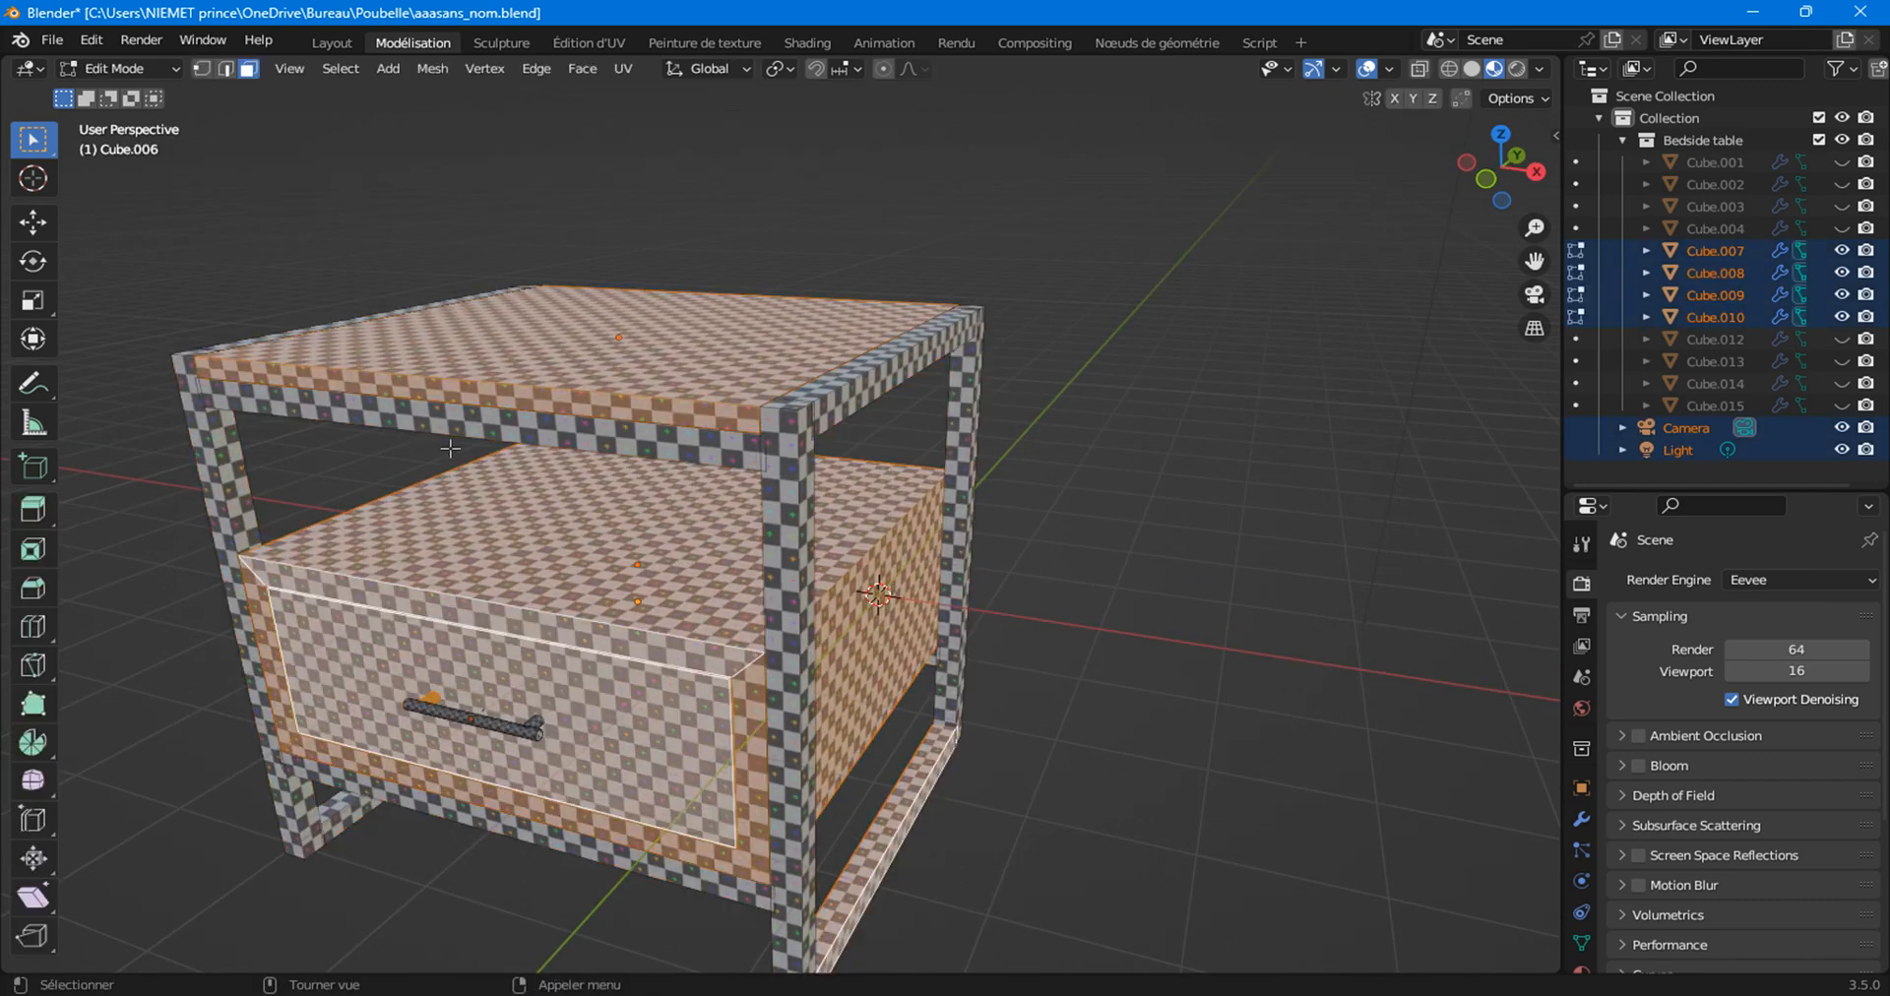
pyautogui.press('a')
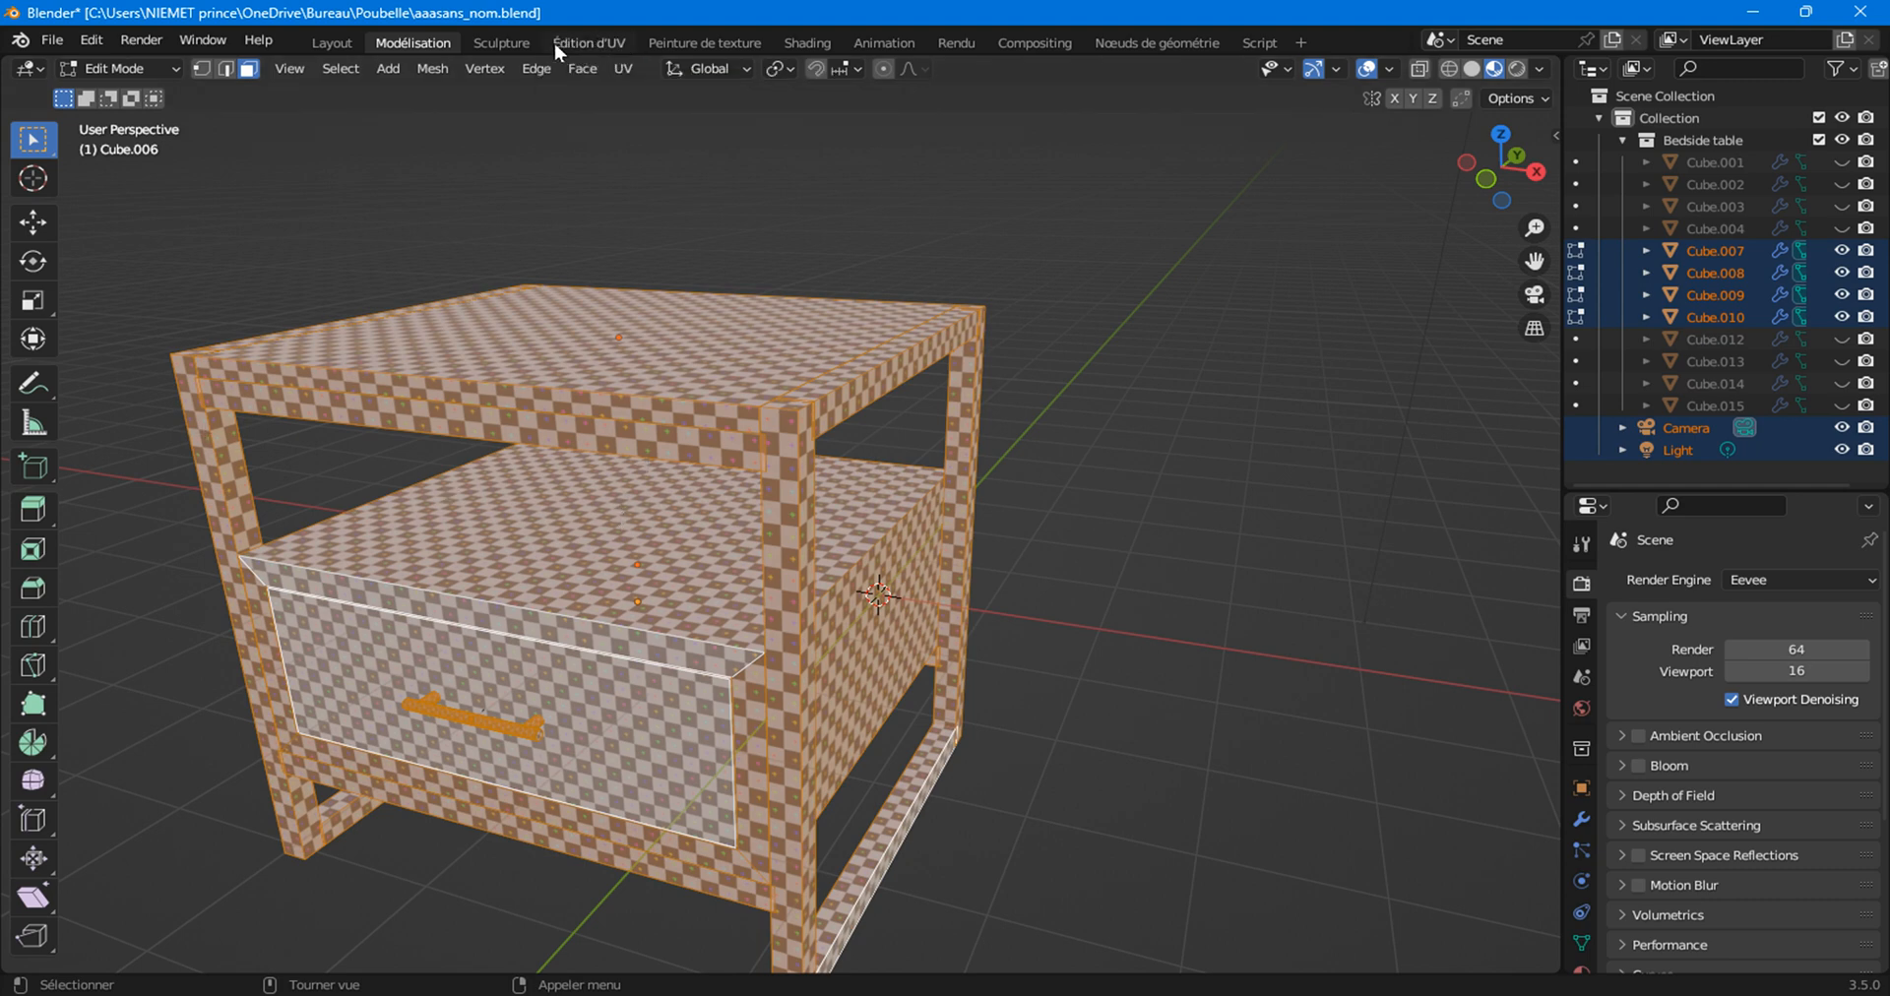
pyautogui.click(612, 43)
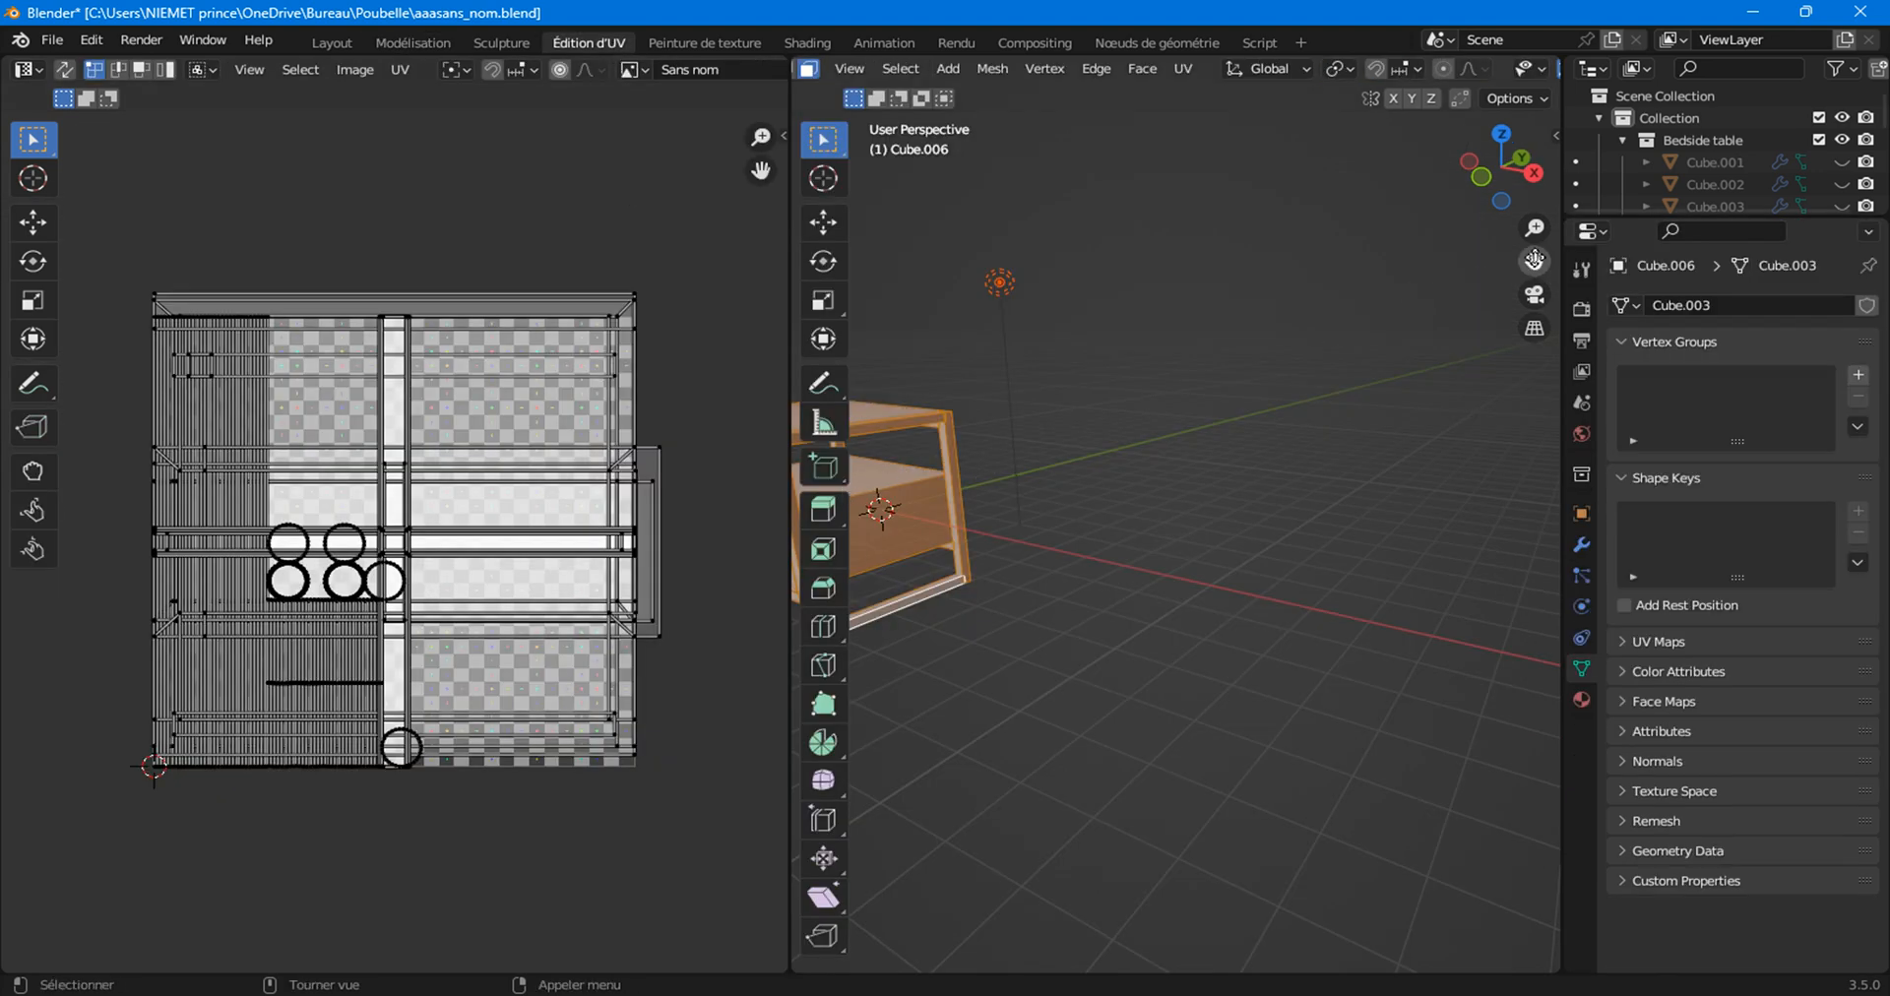
pyautogui.moveTo(1534, 261); pyautogui.dragTo(1766, 276)
pyautogui.scroll(1, 425, 728)
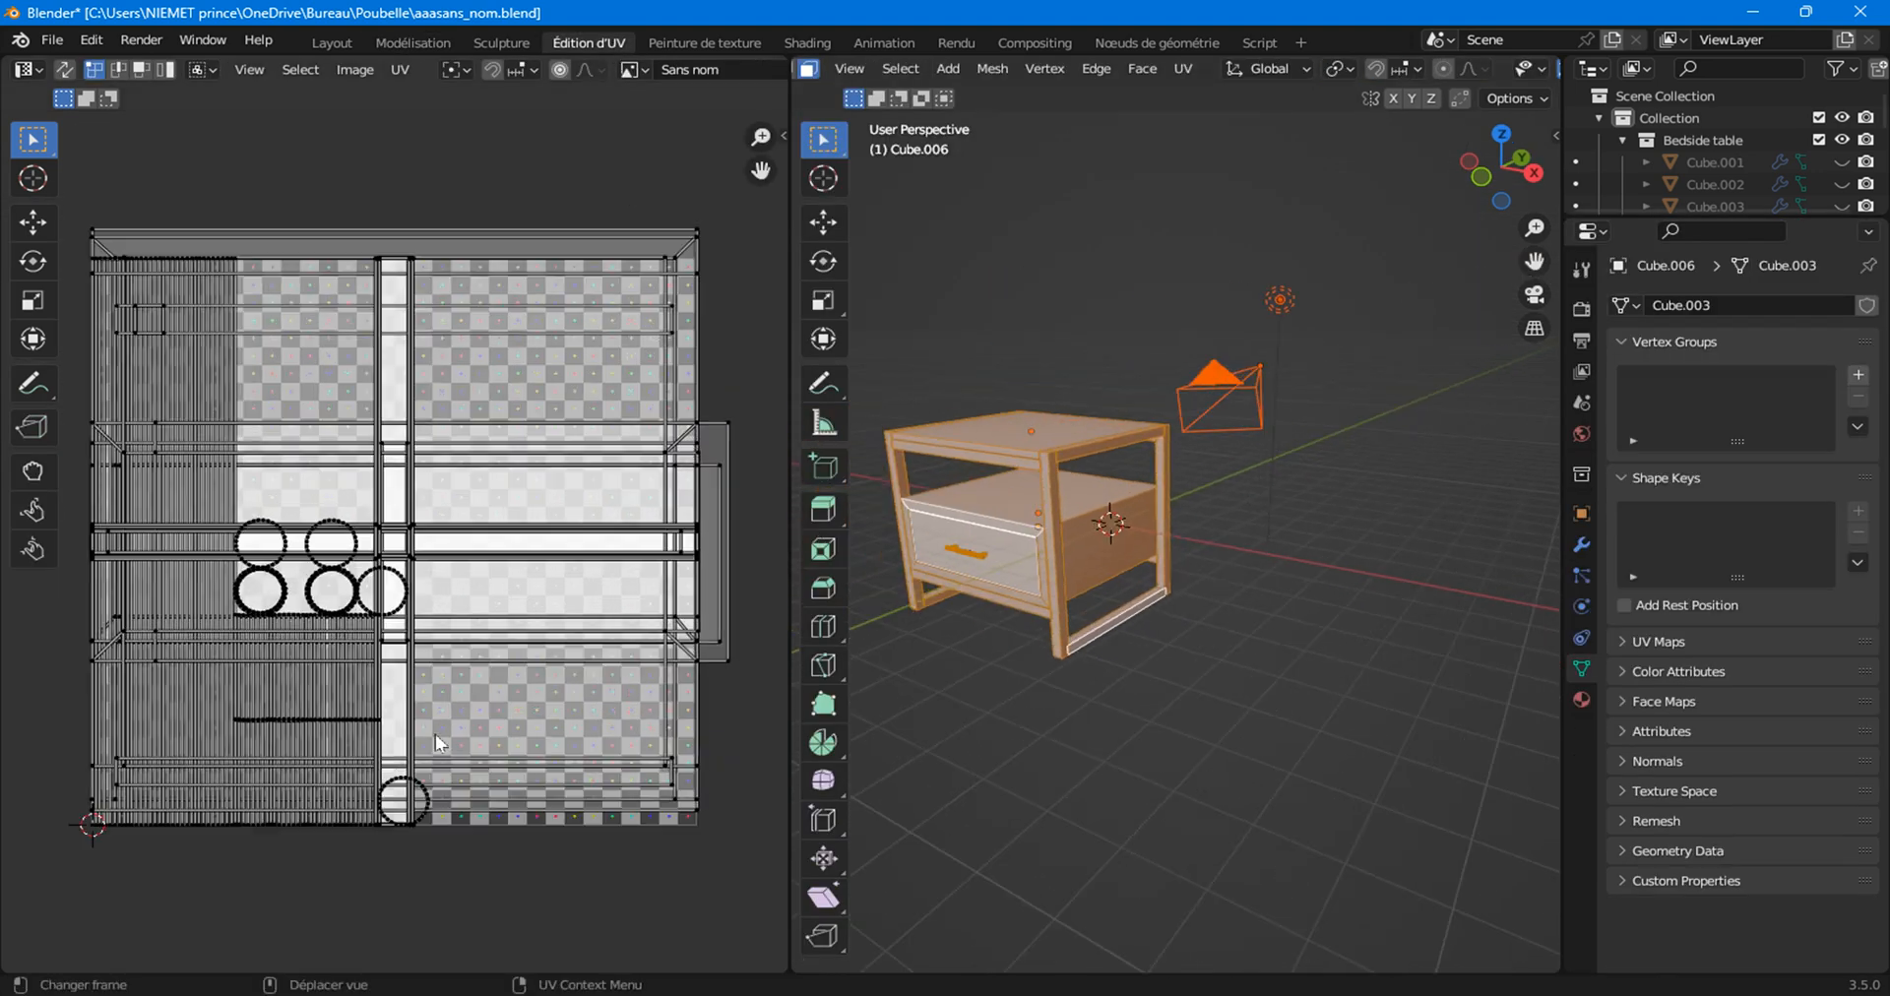
# Select all UV islands of the table and apply Average Islands Scale to them.
pyautogui.press('a')
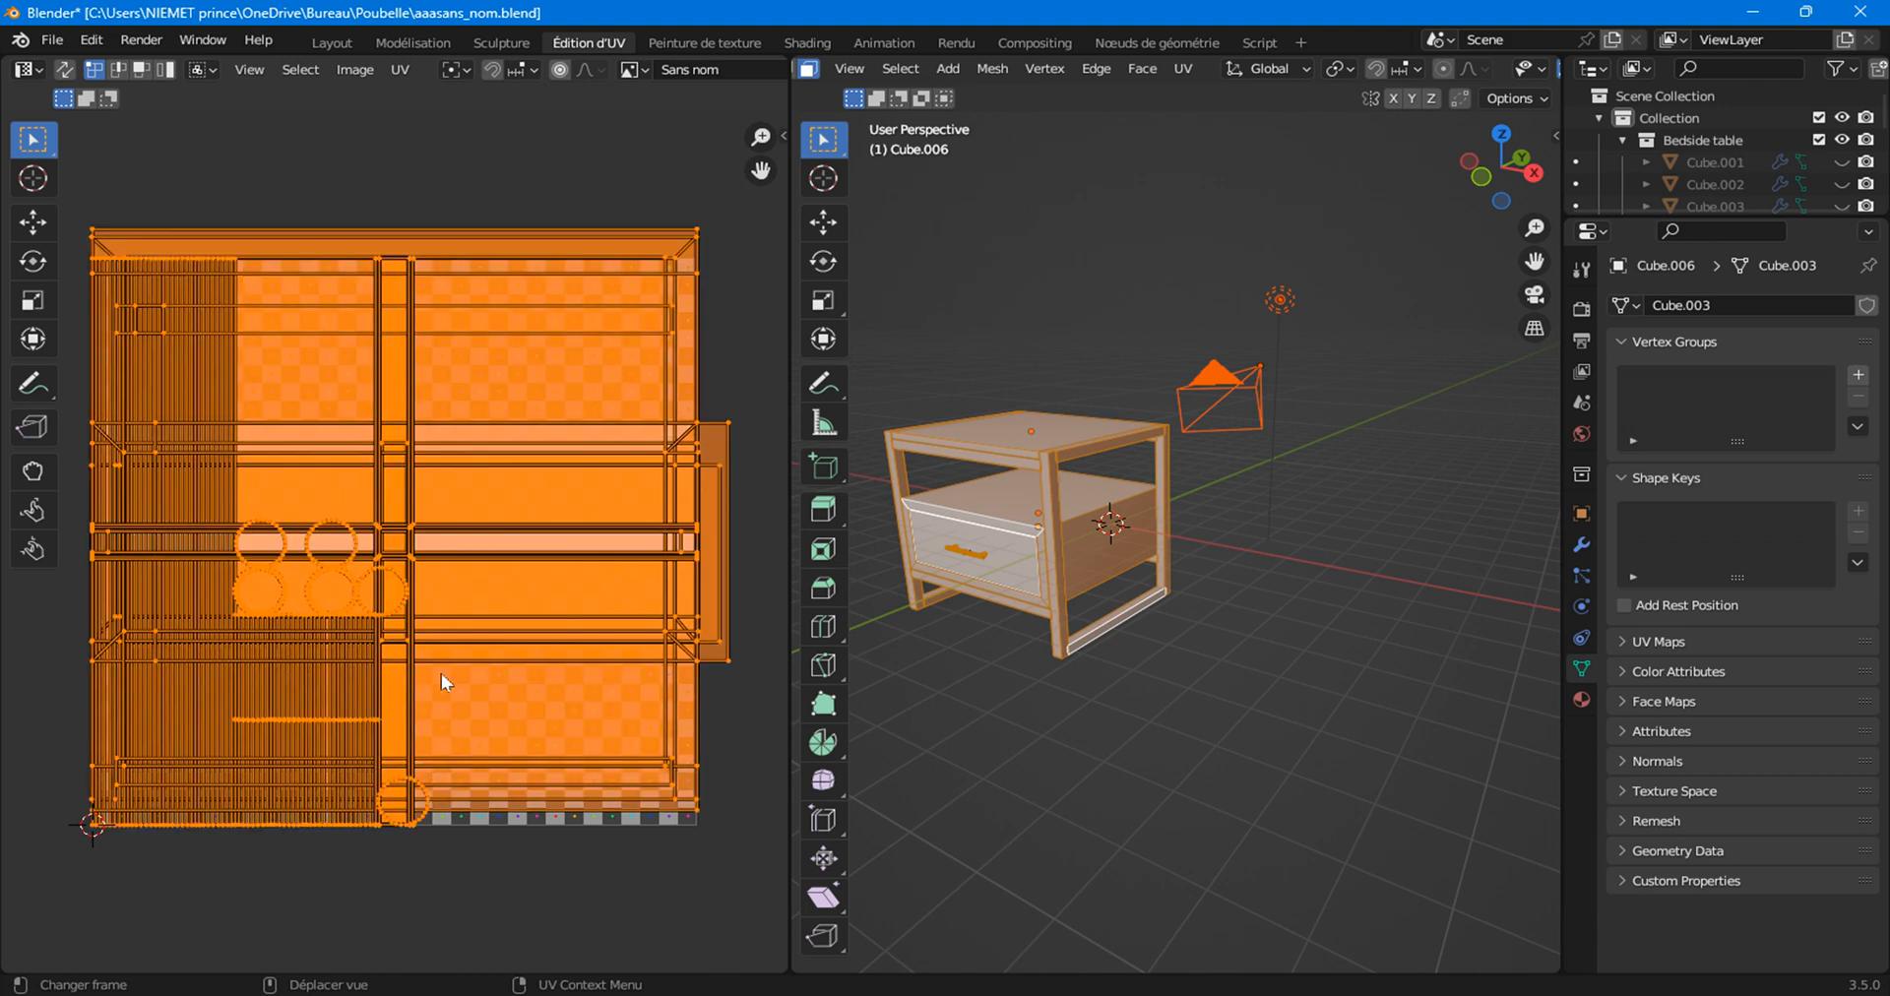
pyautogui.click(400, 71)
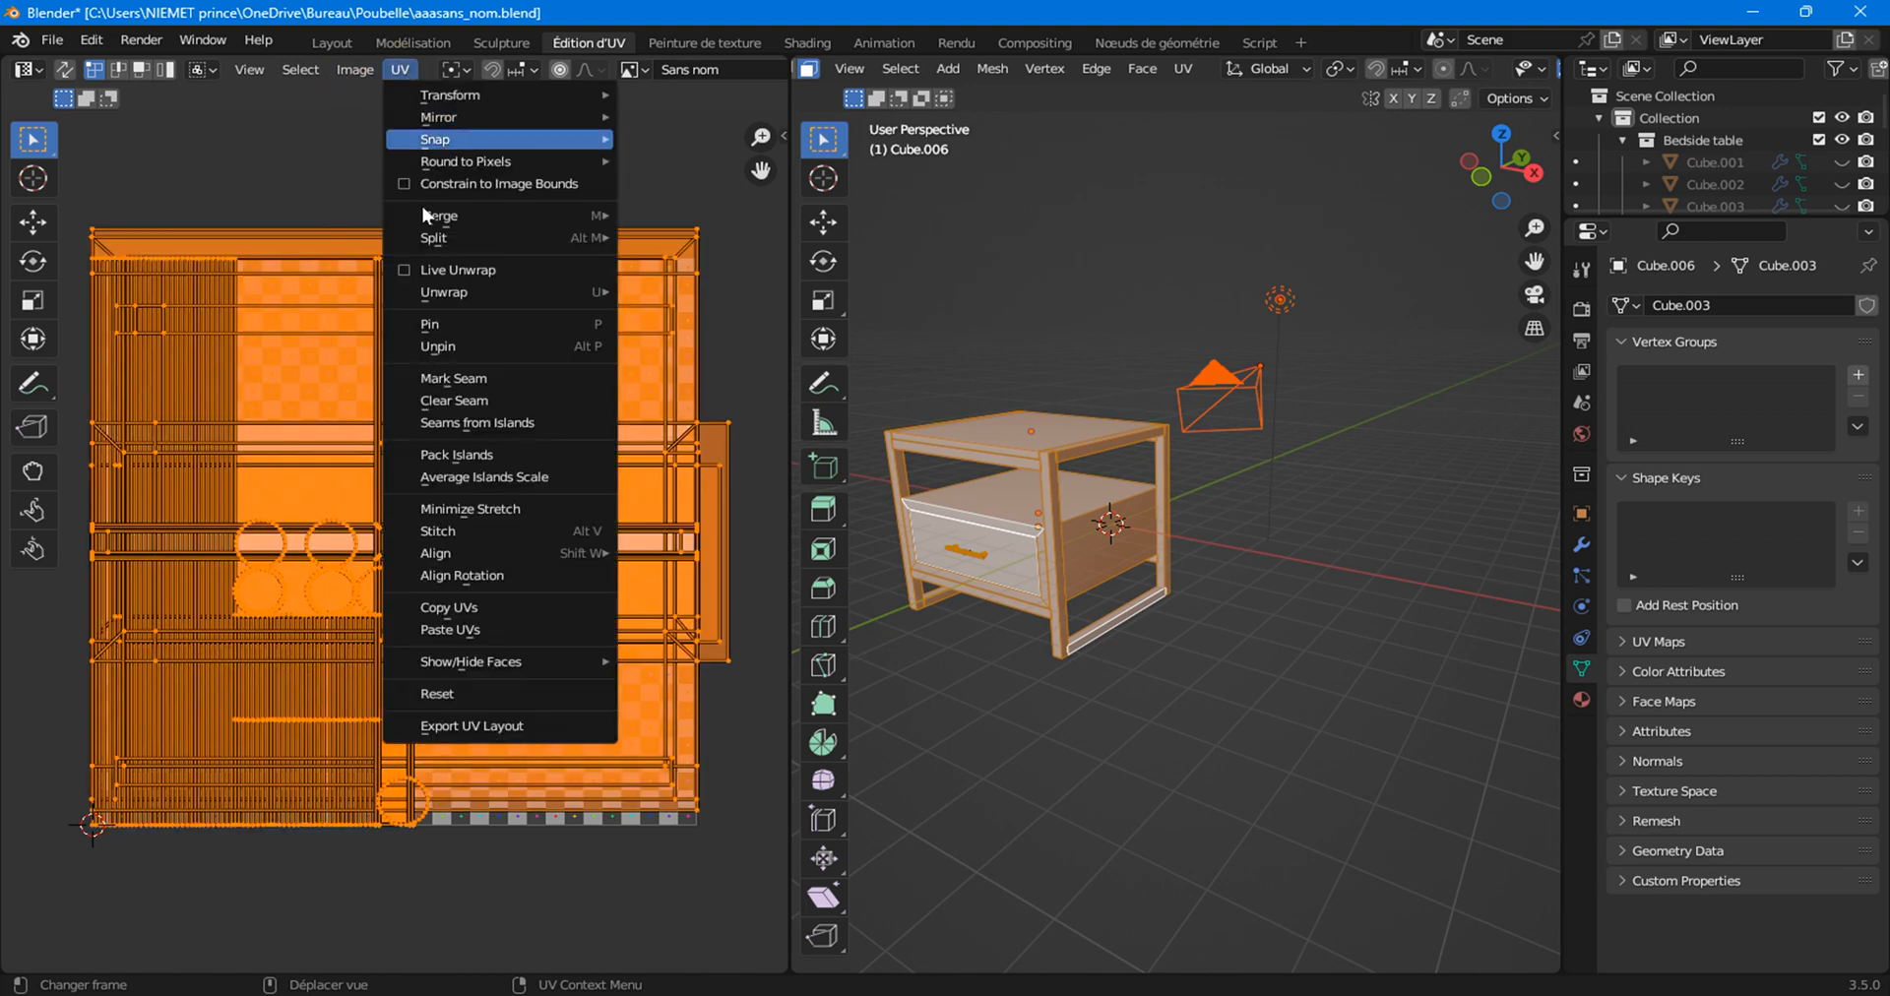
pyautogui.click(495, 477)
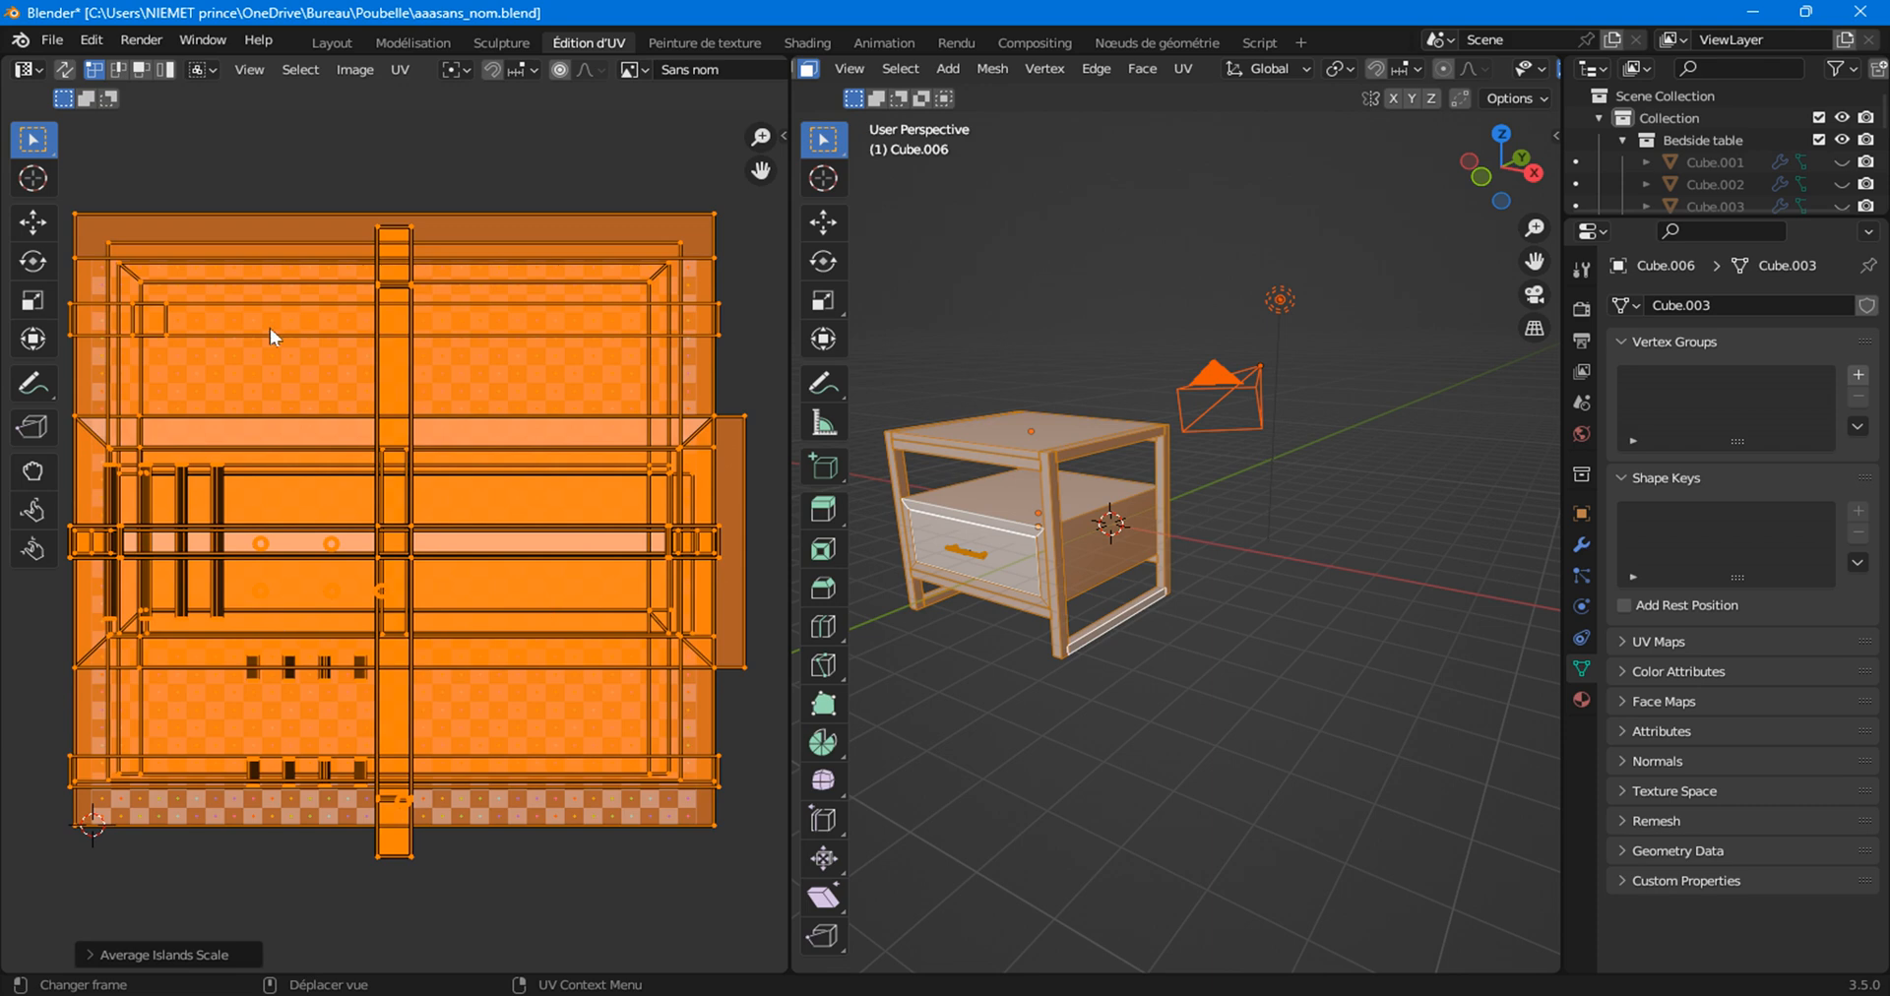
# Return to the Layout workspace and compare the checker squares on the tabletop and the frame along their shared edge.
pyautogui.click(335, 42)
pyautogui.scroll(-4, 500, 638)
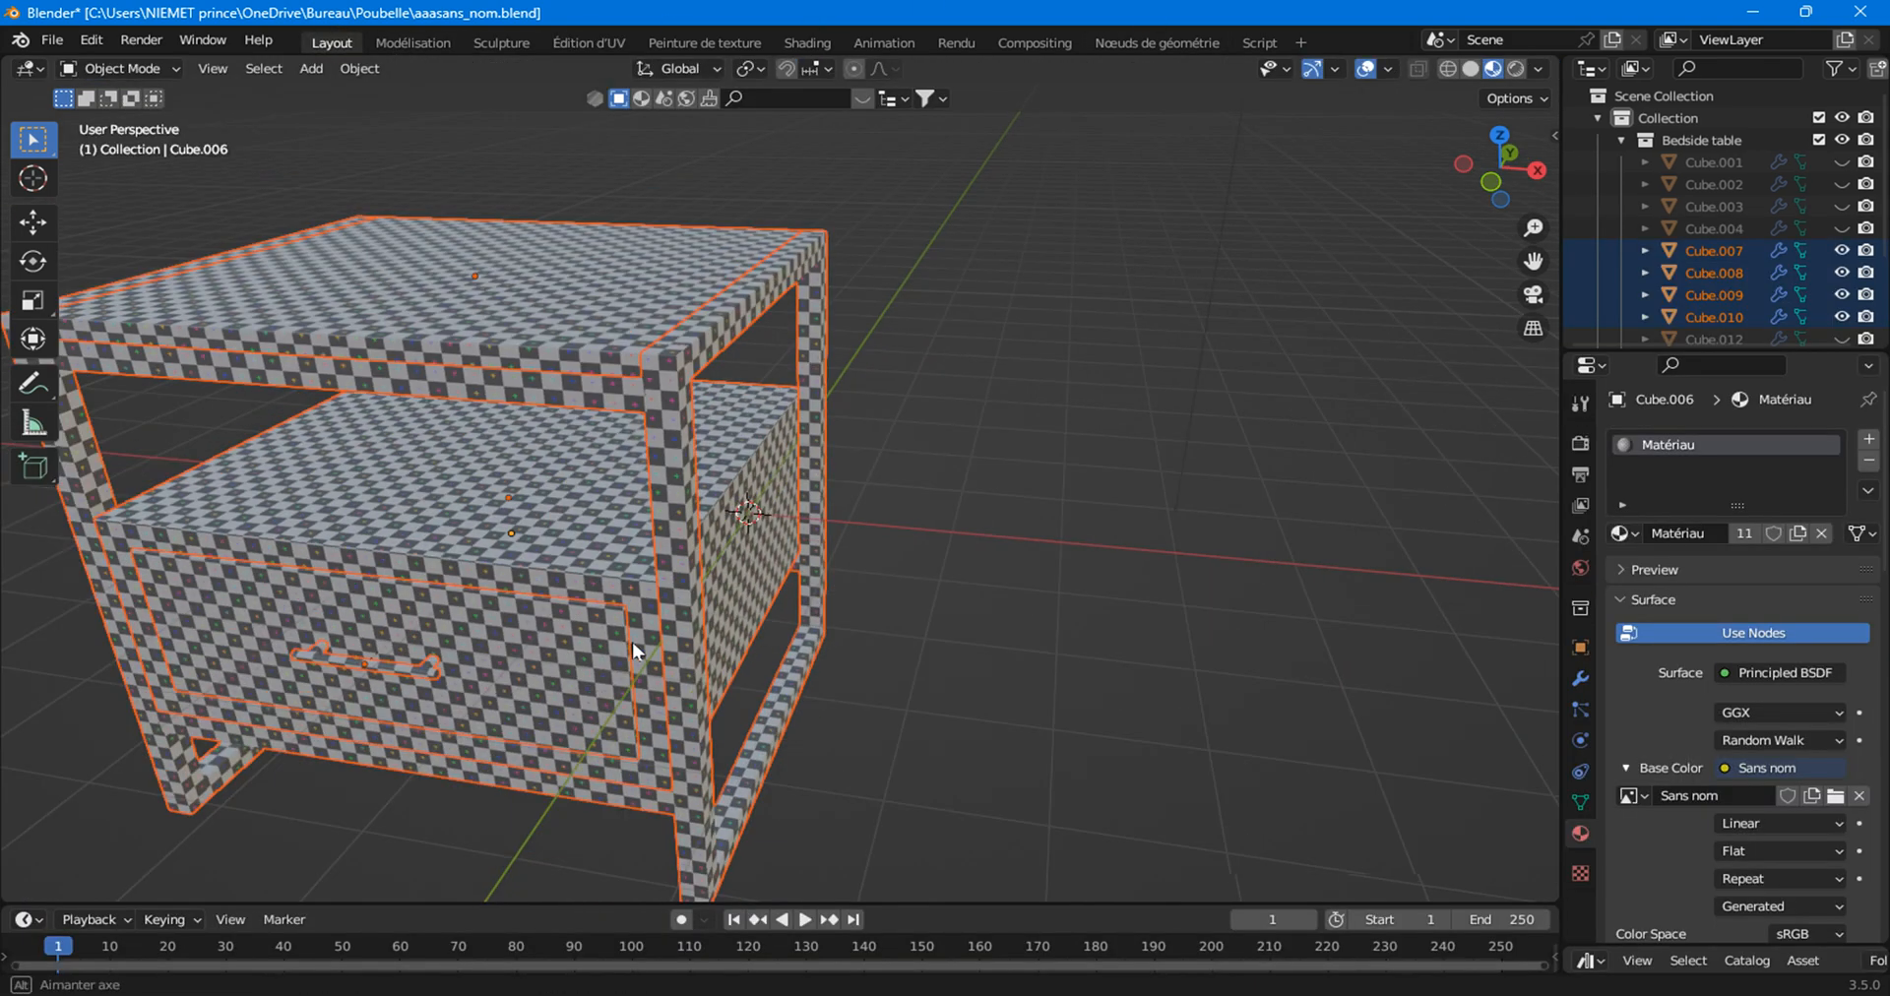
pyautogui.moveTo(631, 642); pyautogui.dragTo(949, 633, button='middle')
pyautogui.scroll(6, 576, 495)
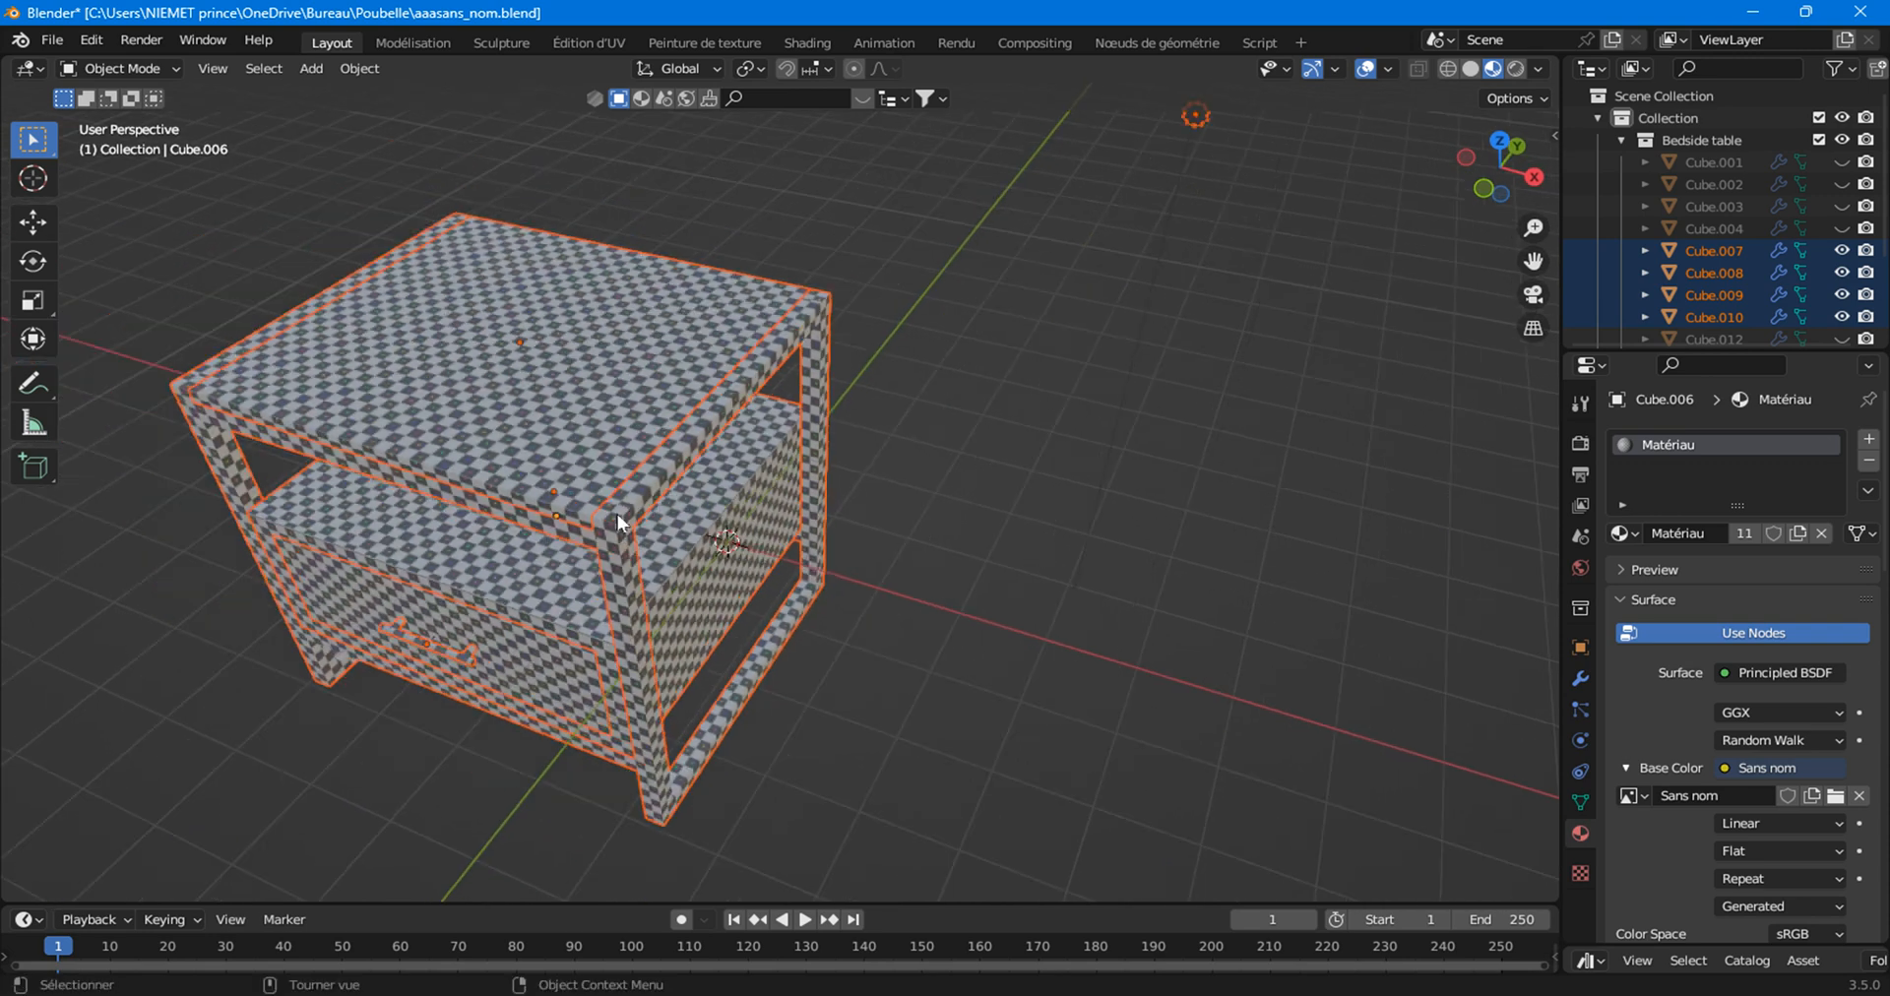
pyautogui.click(406, 401)
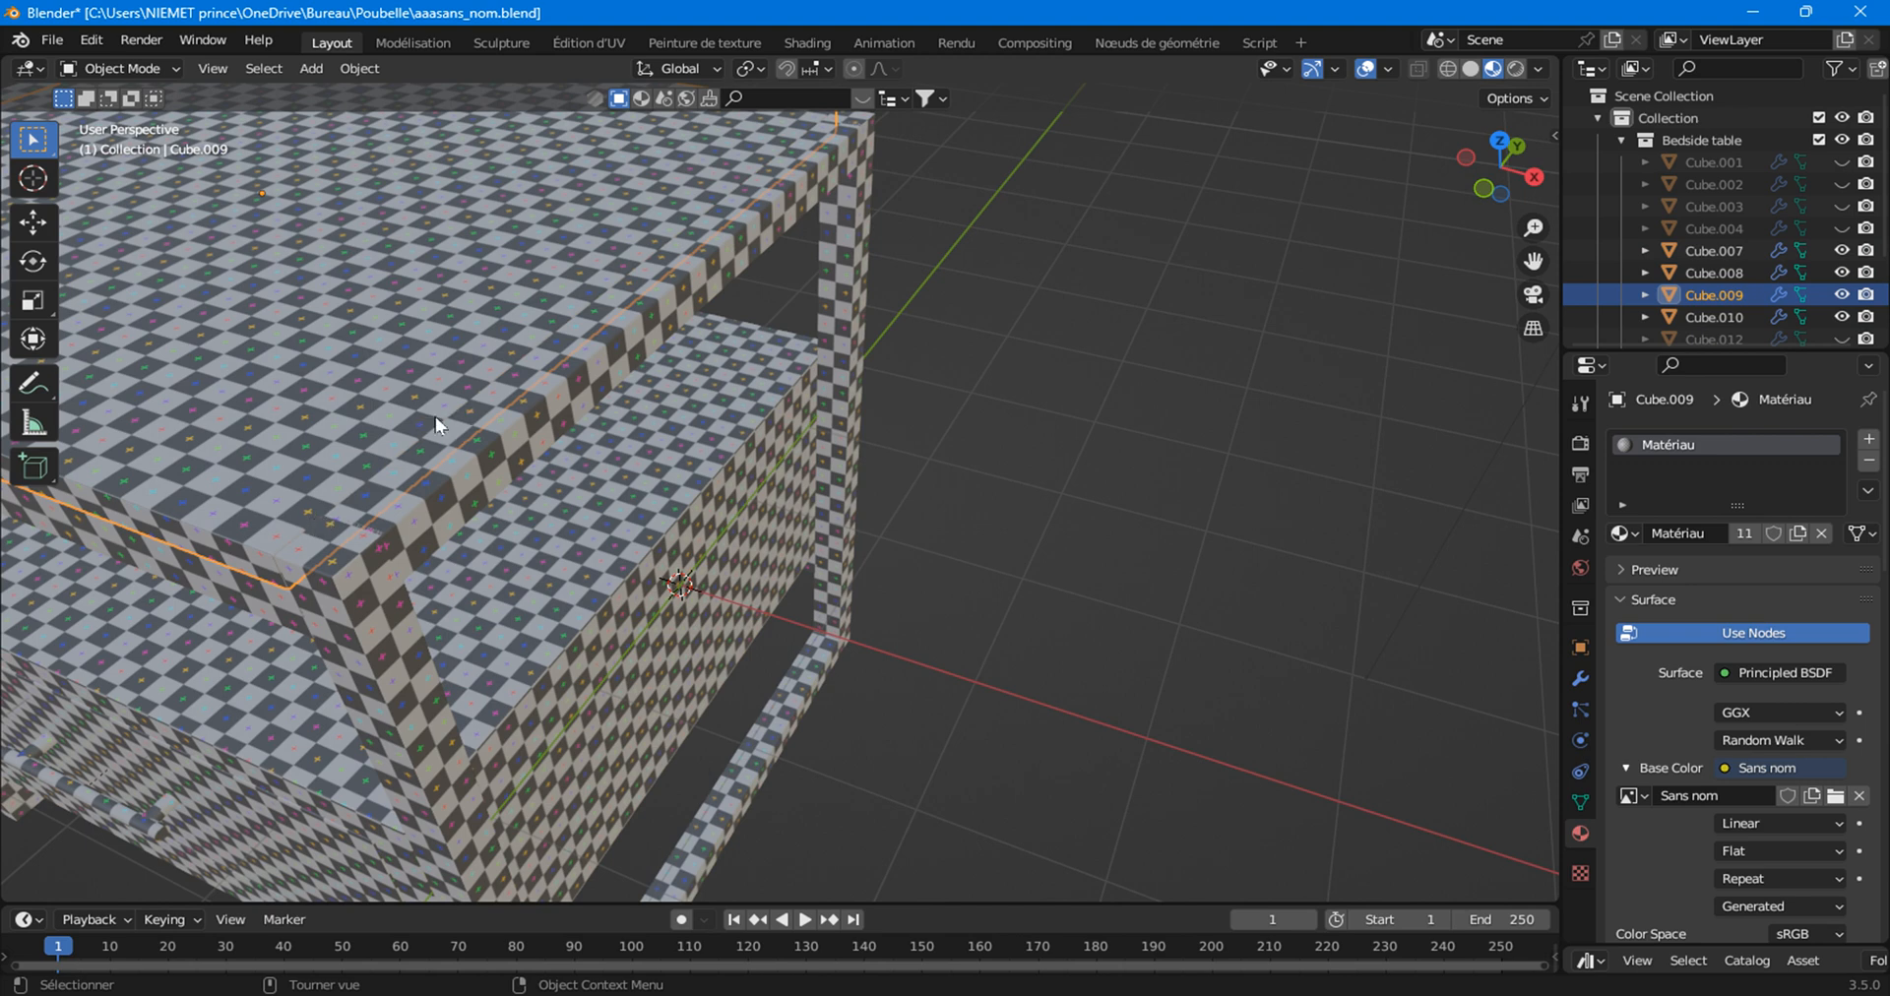
pyautogui.click(518, 389)
pyautogui.click(576, 362)
pyautogui.click(497, 326)
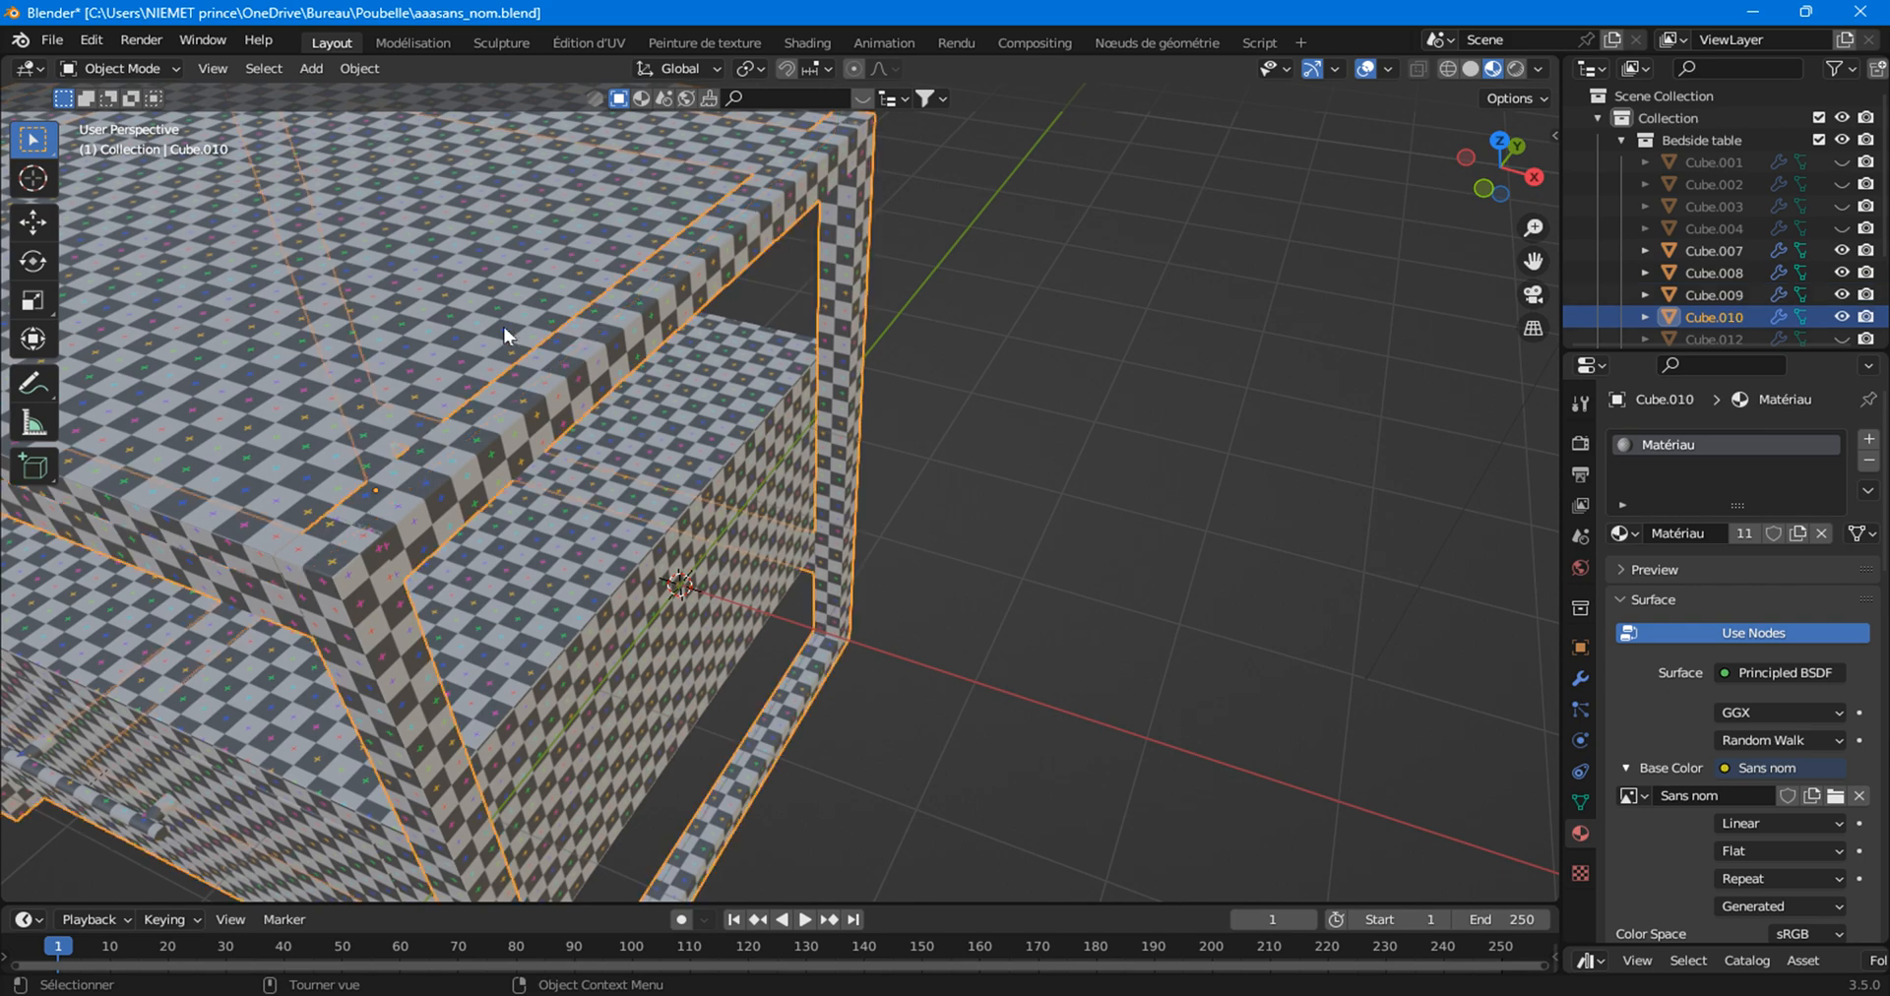
pyautogui.click(608, 346)
pyautogui.click(532, 300)
# Inspect the checker pattern on the table's front, side and underside, and deselect the frame.
pyautogui.scroll(-6, 419, 474)
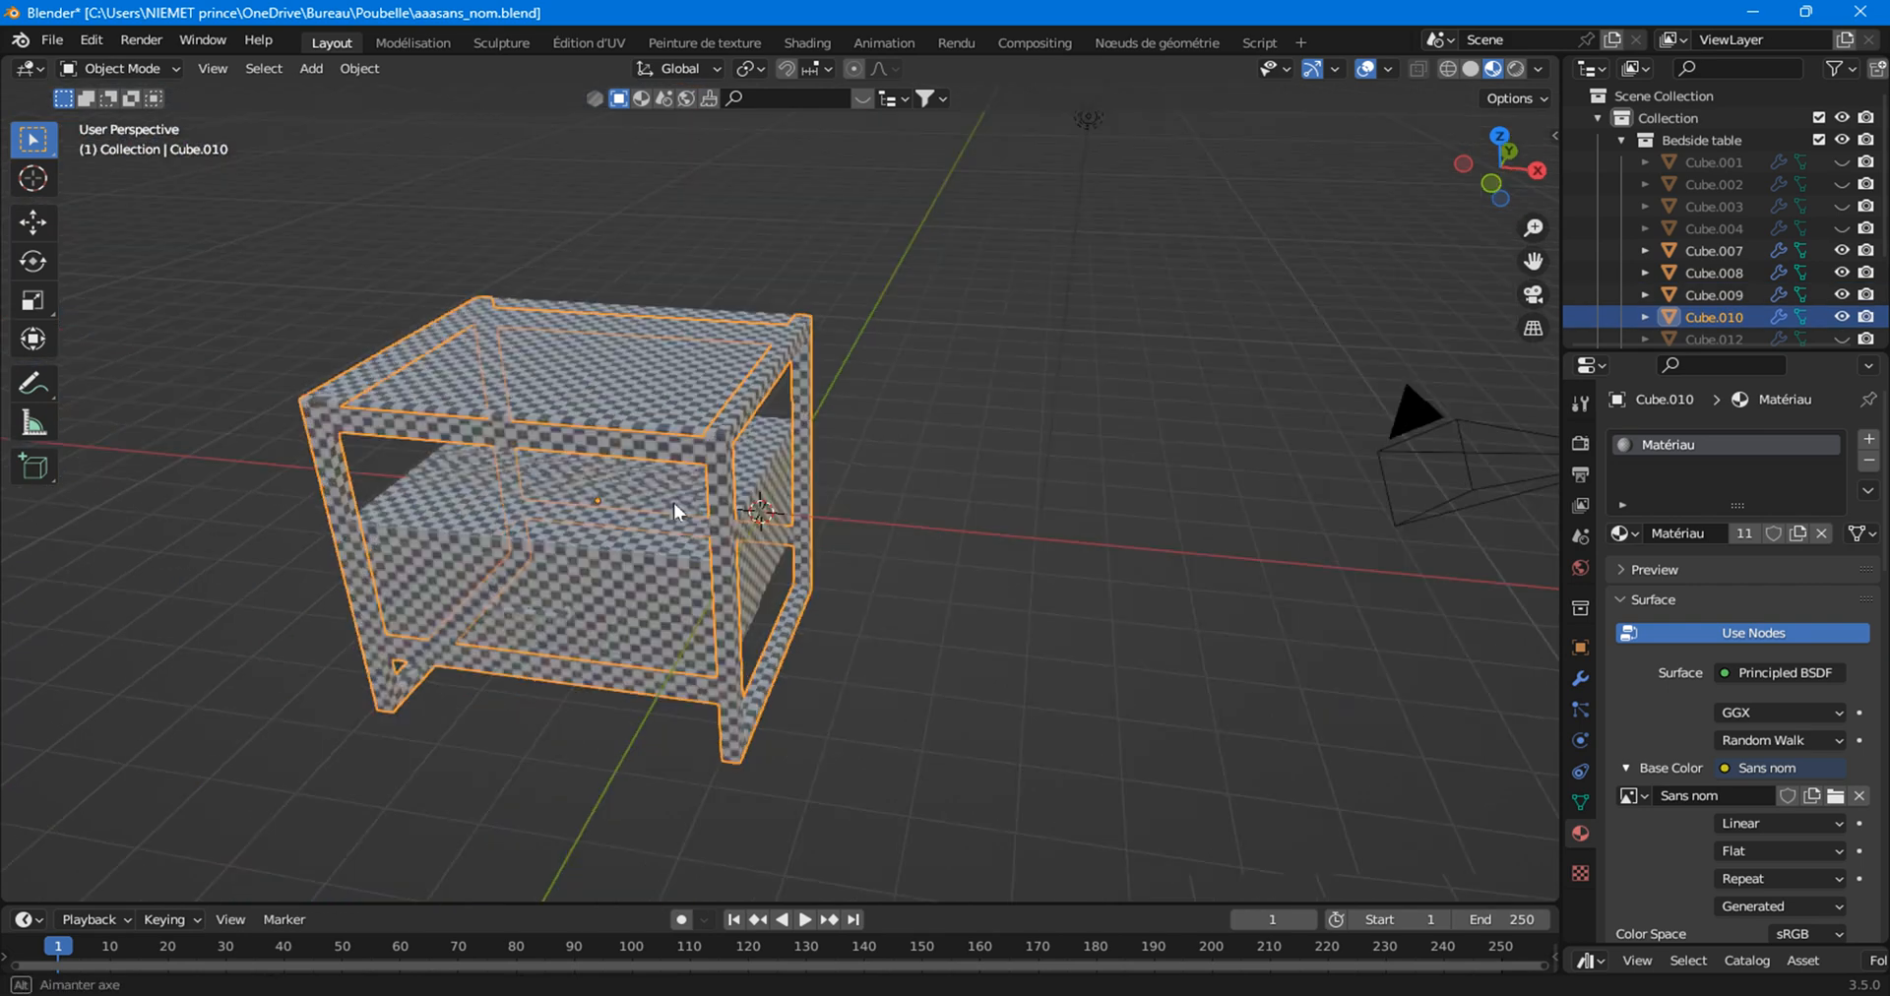
pyautogui.moveTo(675, 509); pyautogui.dragTo(781, 553, button='middle')
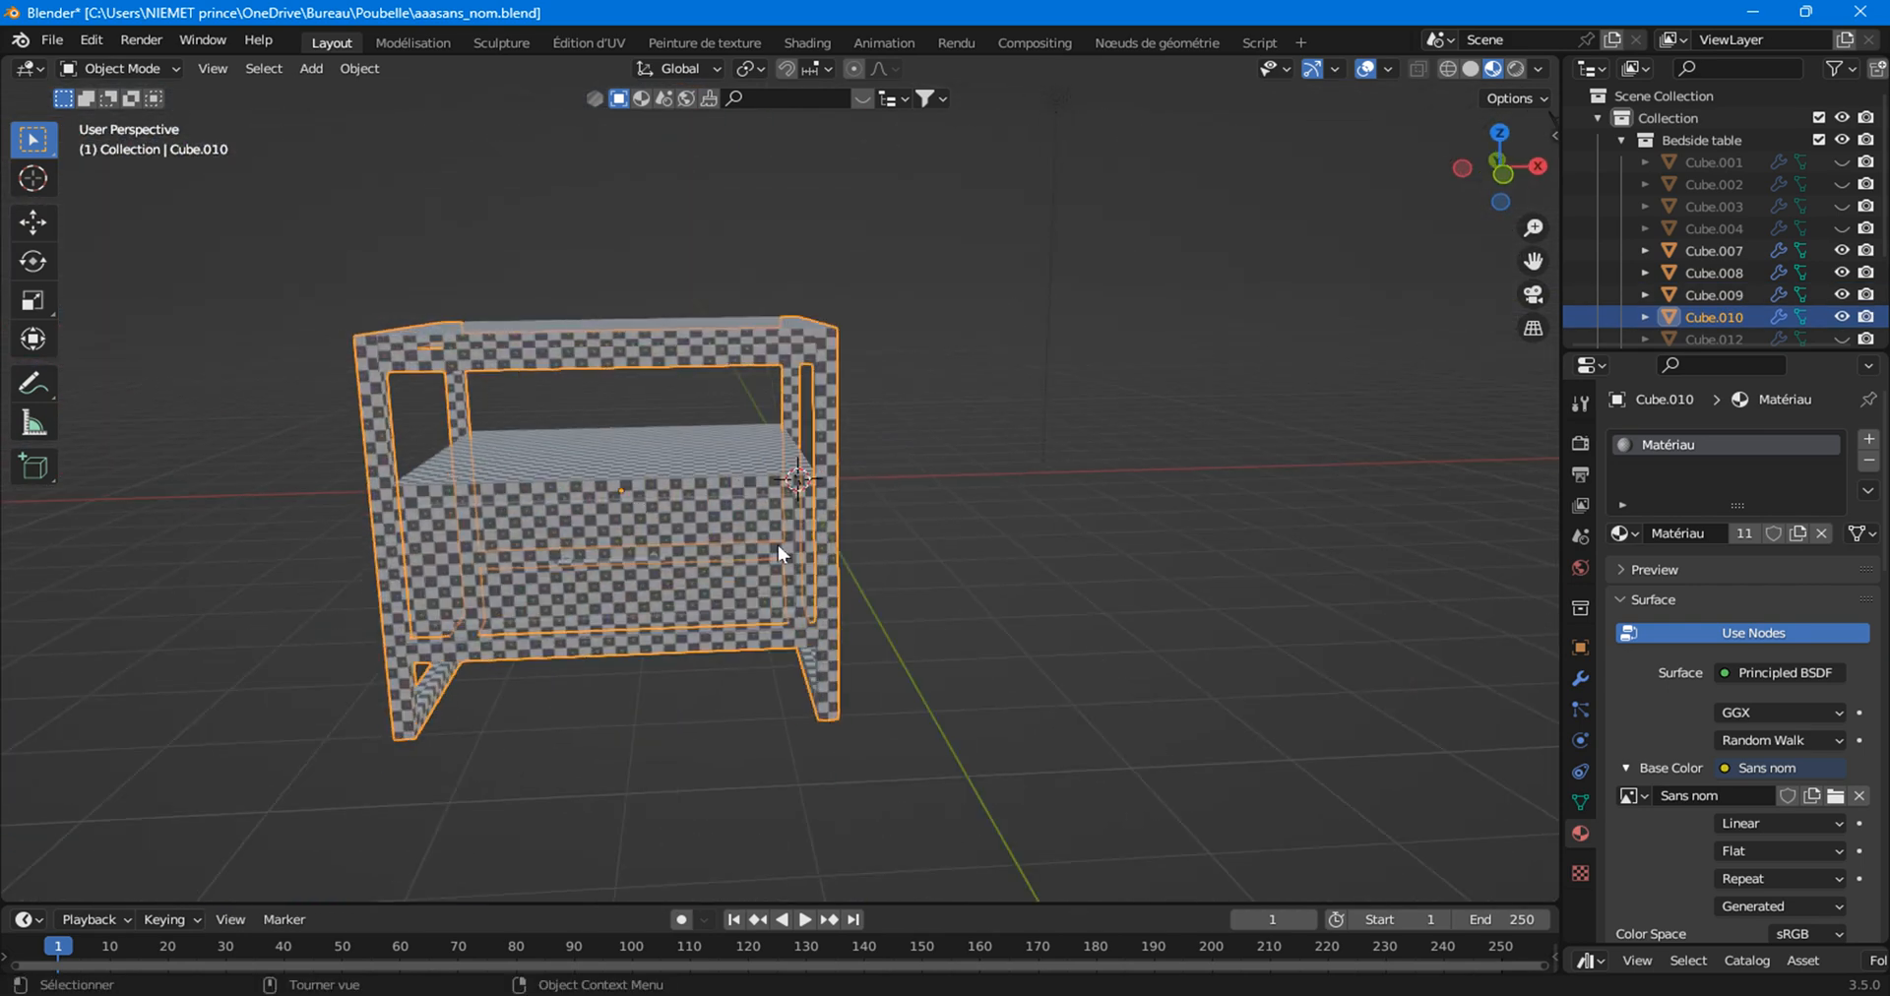
pyautogui.scroll(3, 777, 554)
pyautogui.moveTo(622, 605); pyautogui.dragTo(734, 569, button='middle')
pyautogui.click(1278, 519)
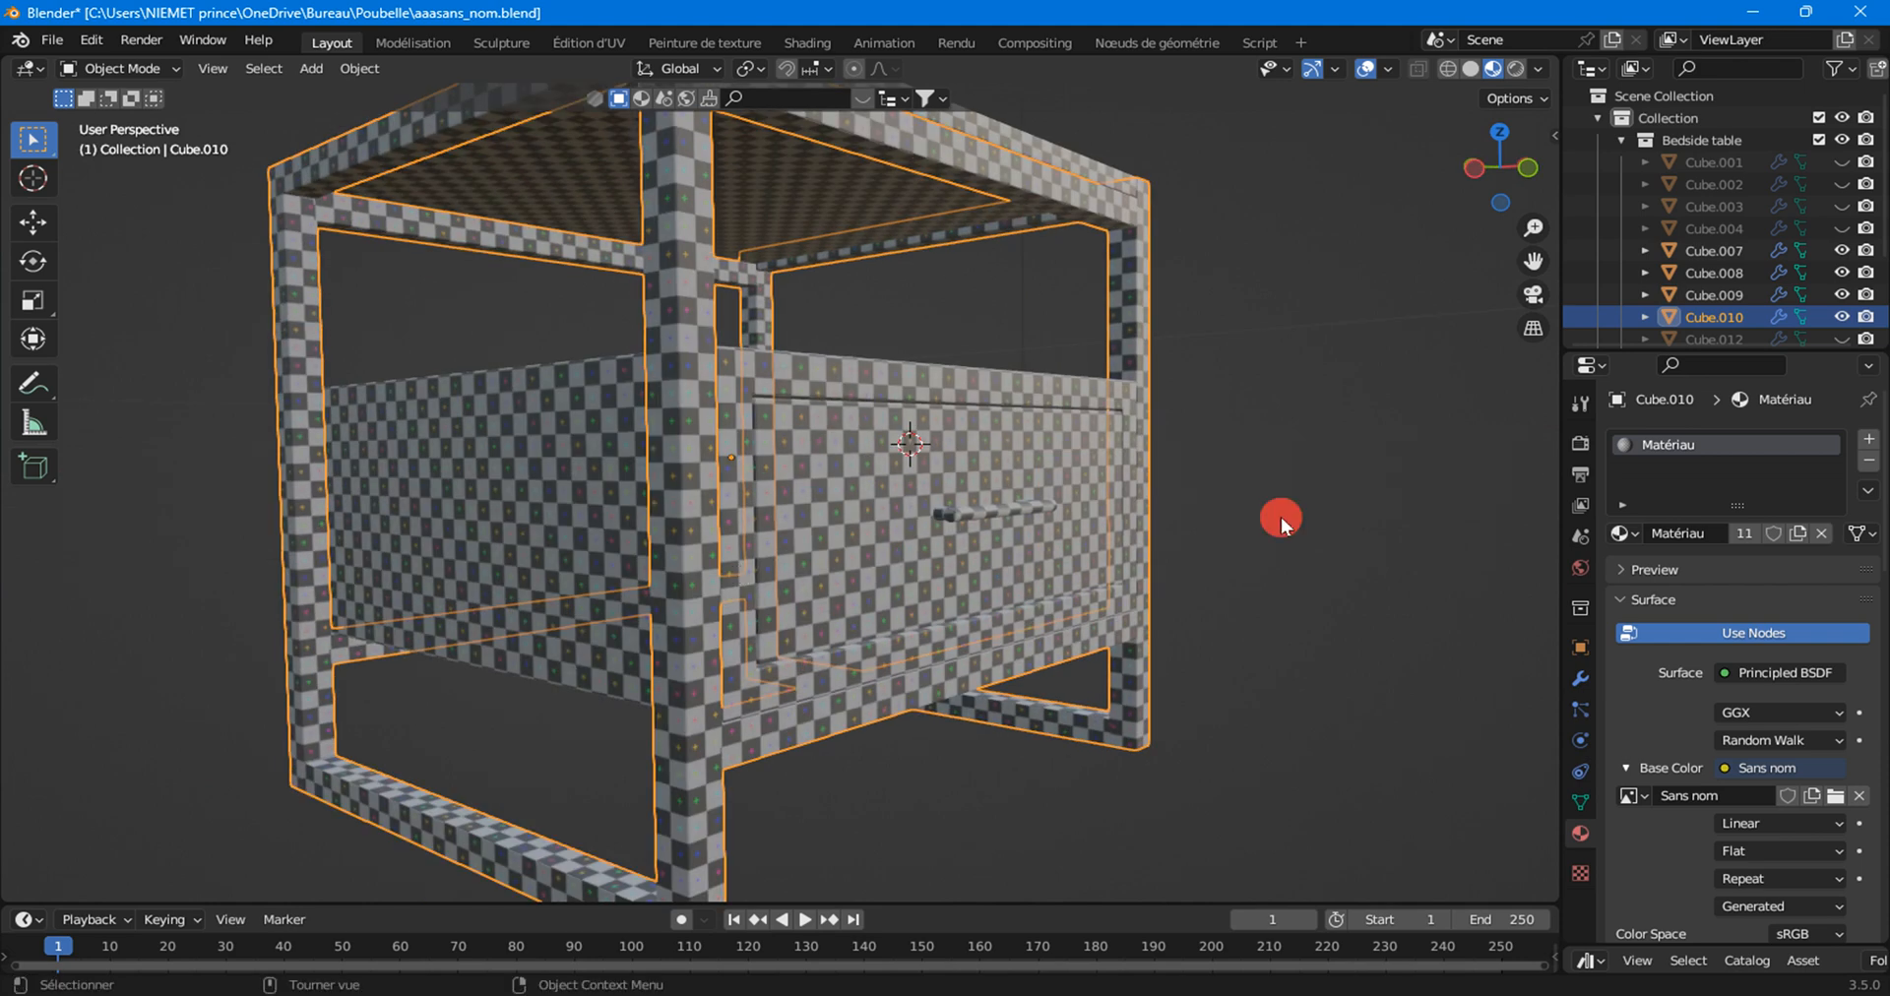
pyautogui.scroll(-4, 1240, 532)
pyautogui.moveTo(1194, 541); pyautogui.dragTo(1054, 588, button='middle')
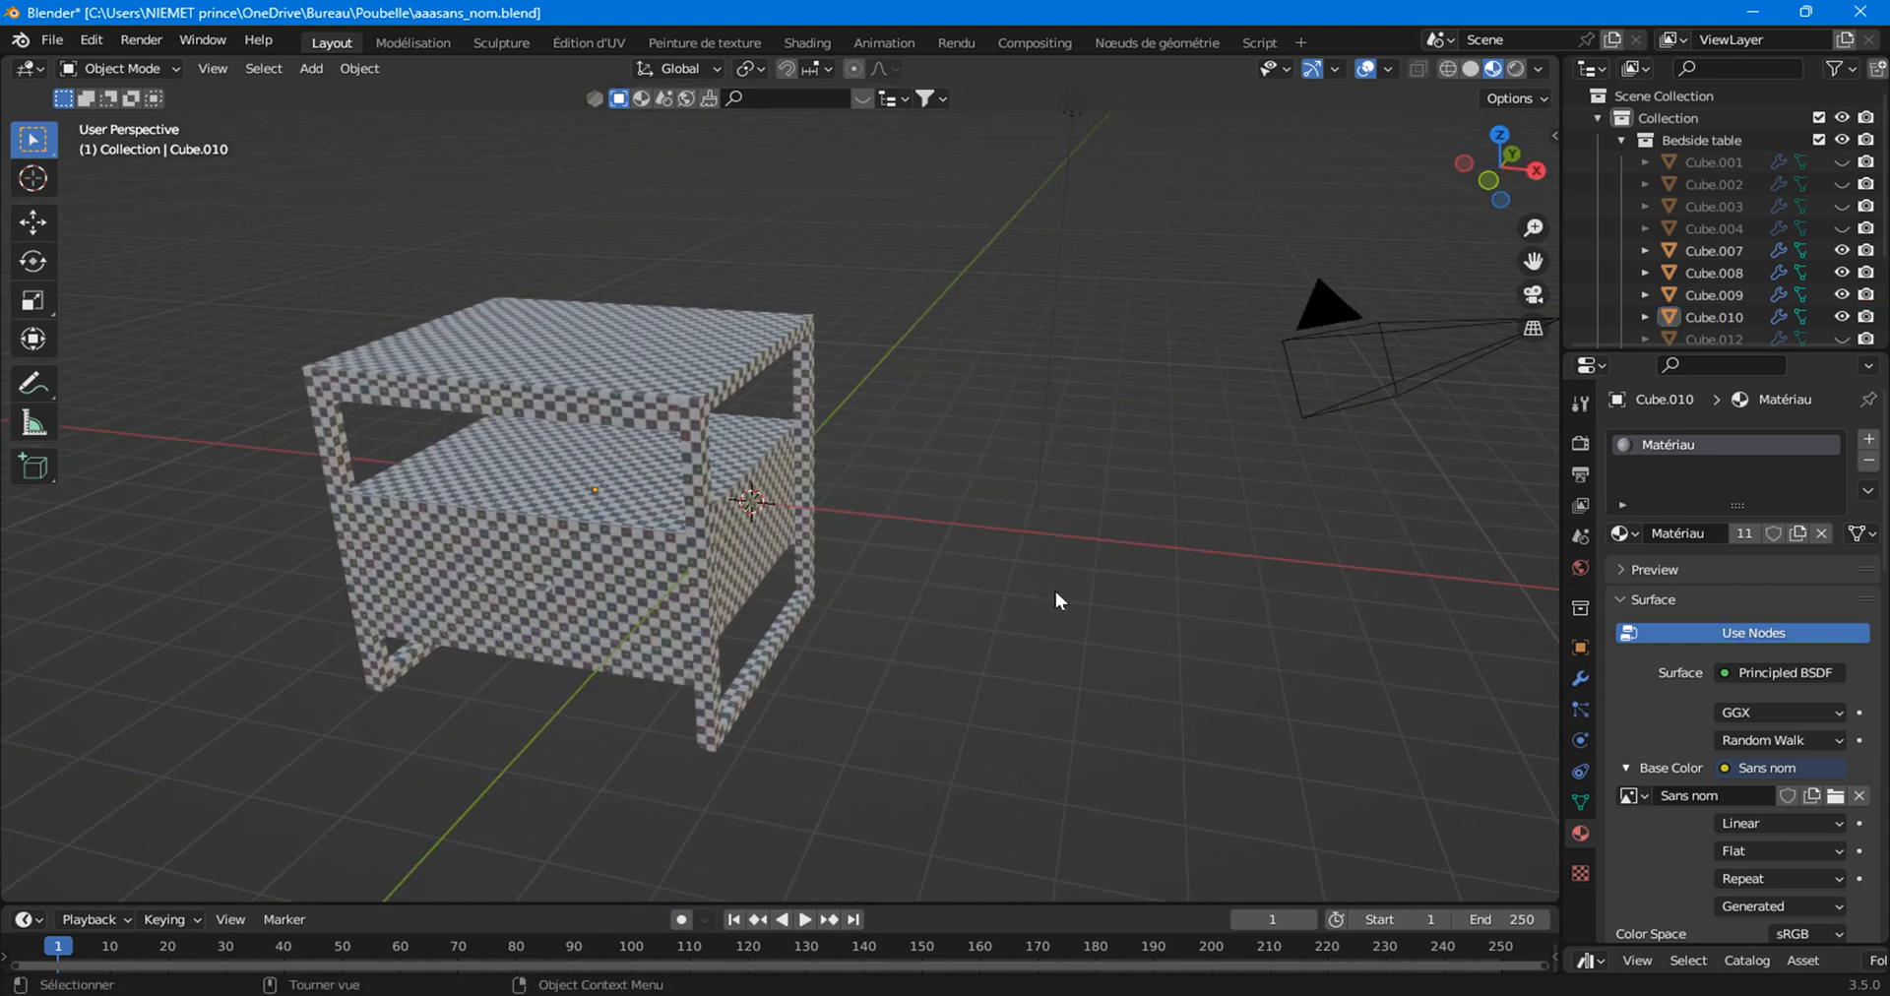